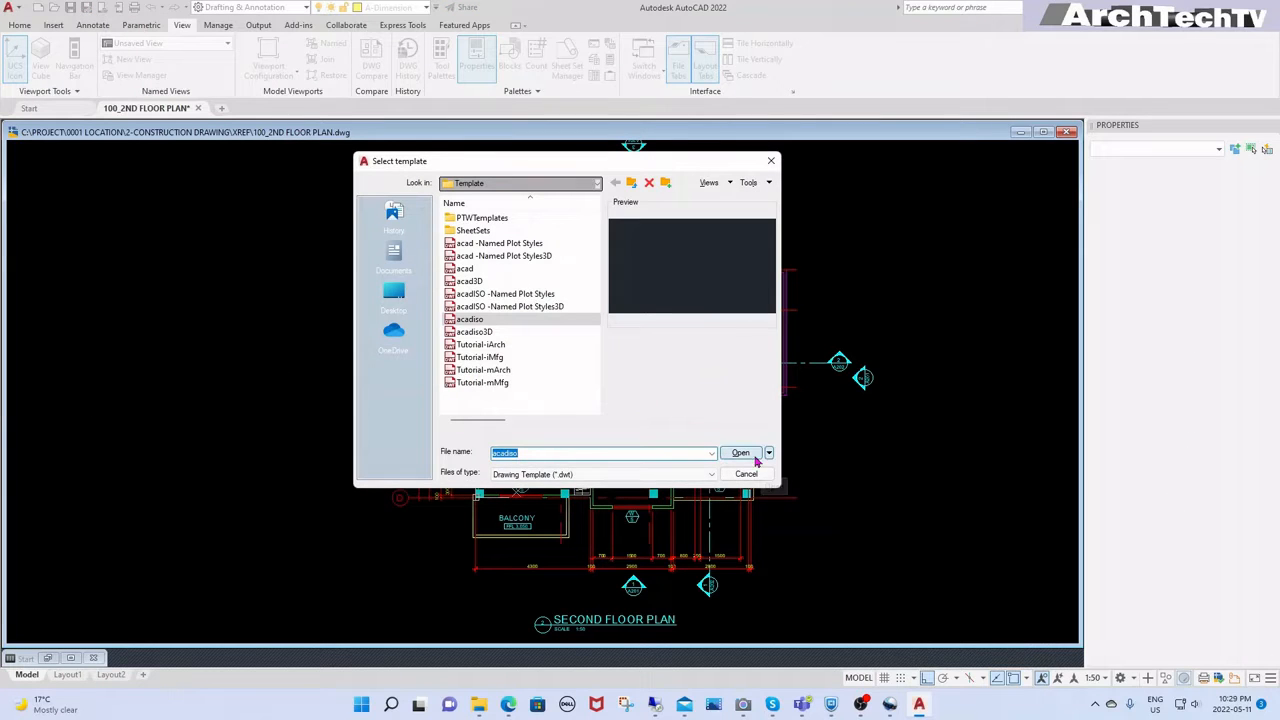
Step: Create a new drawing from the acadiso template and turn off its background grid display
{"action": "left_click", "coordinate": [755, 457]}
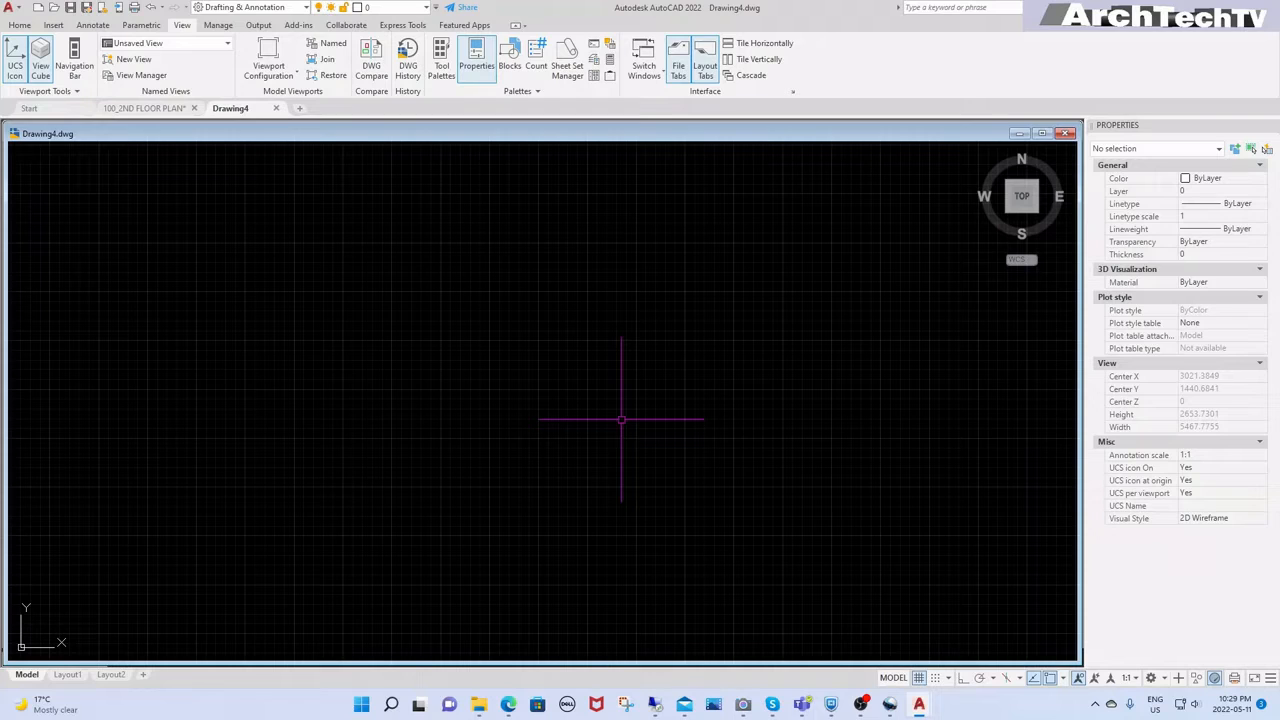
{"action": "key", "text": "F7"}
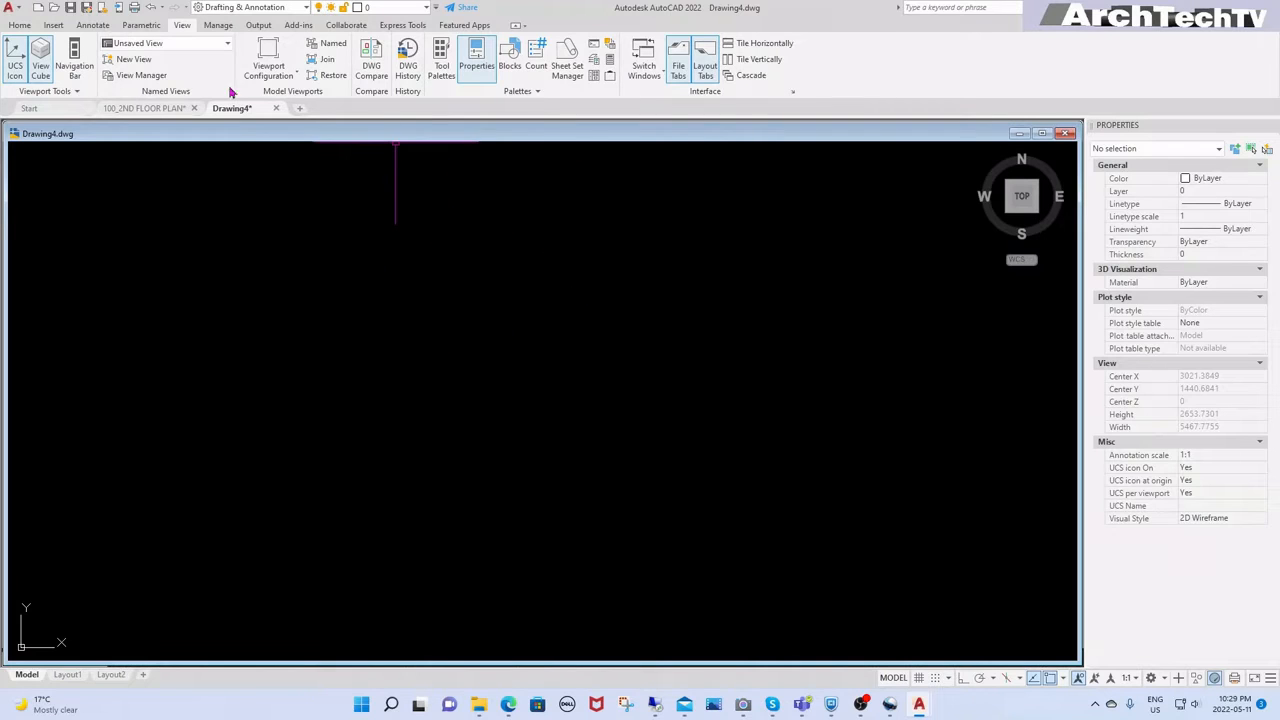
Step: Save the new drawing as 100_ROOF PLAN in the XREF folder
{"action": "left_click", "coordinate": [17, 10]}
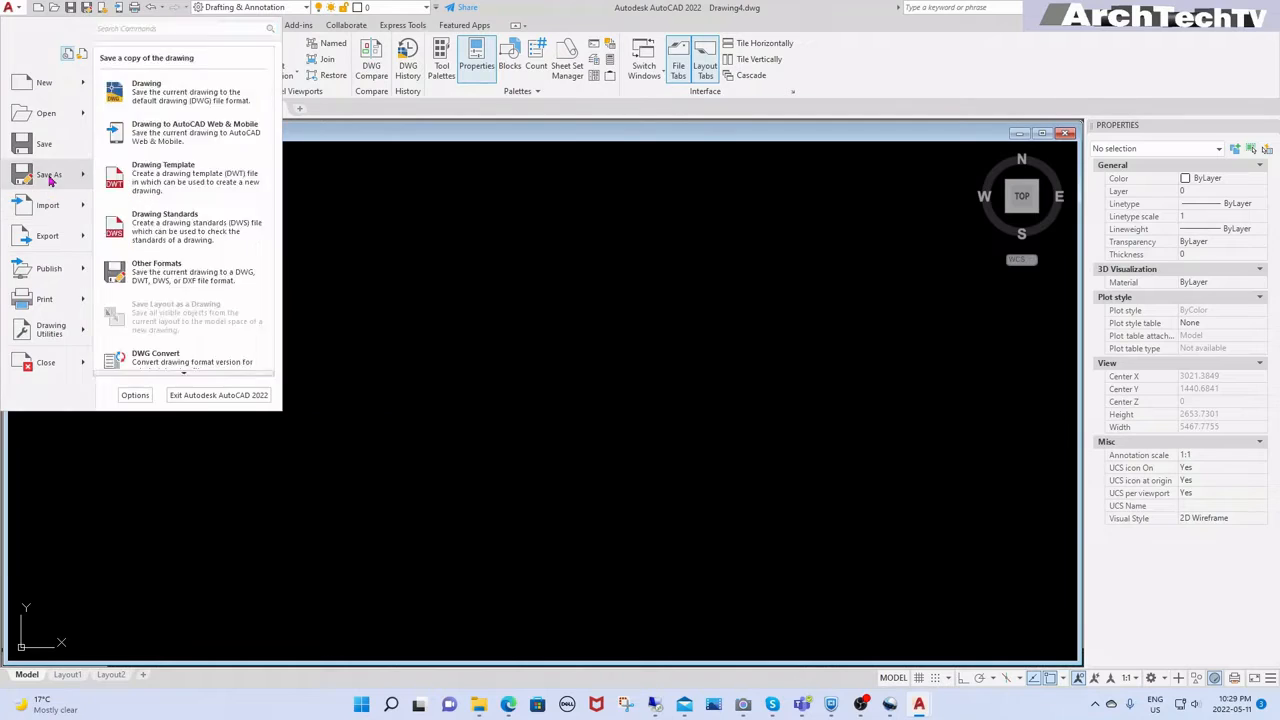
{"action": "key", "text": "Escape"}
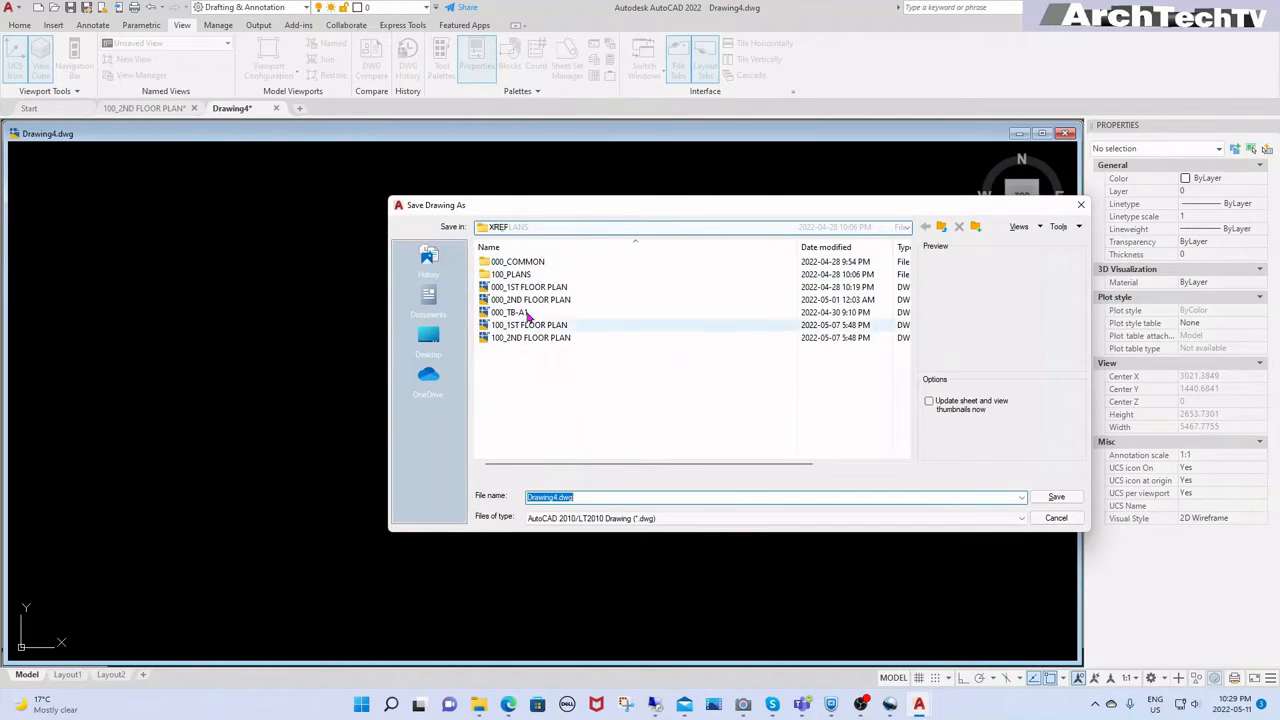
{"action": "mouse_move", "coordinate": [797, 208]}
{"action": "left_mouse_down"}
{"action": "mouse_move", "coordinate": [750, 210]}
{"action": "mouse_move", "coordinate": [722, 245]}
{"action": "left_mouse_up"}
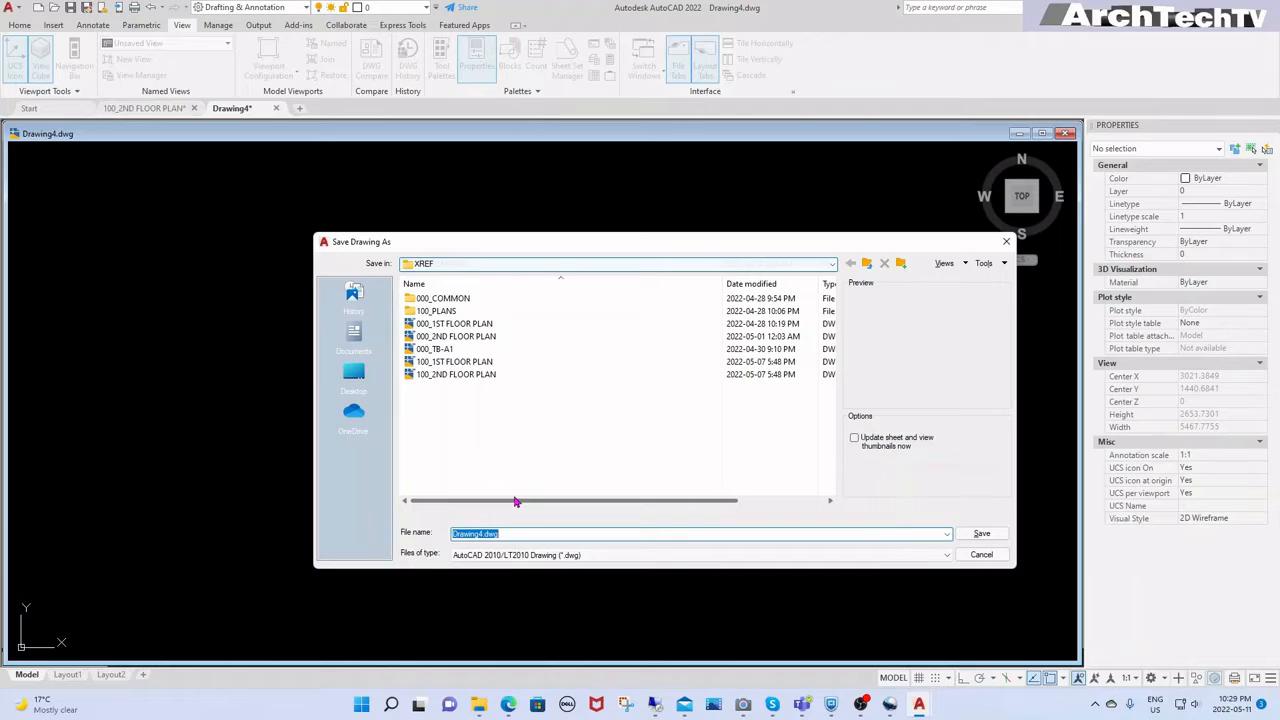
{"action": "left_click", "coordinate": [455, 336]}
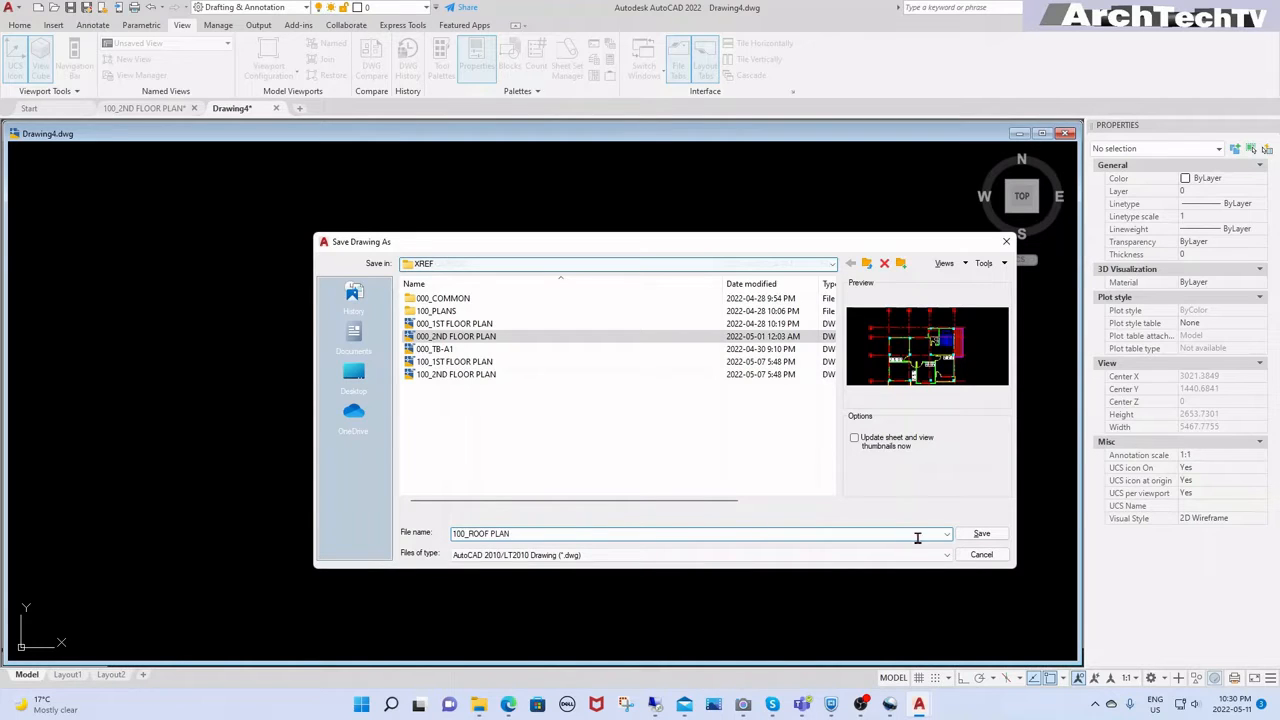
{"action": "left_click", "coordinate": [981, 535]}
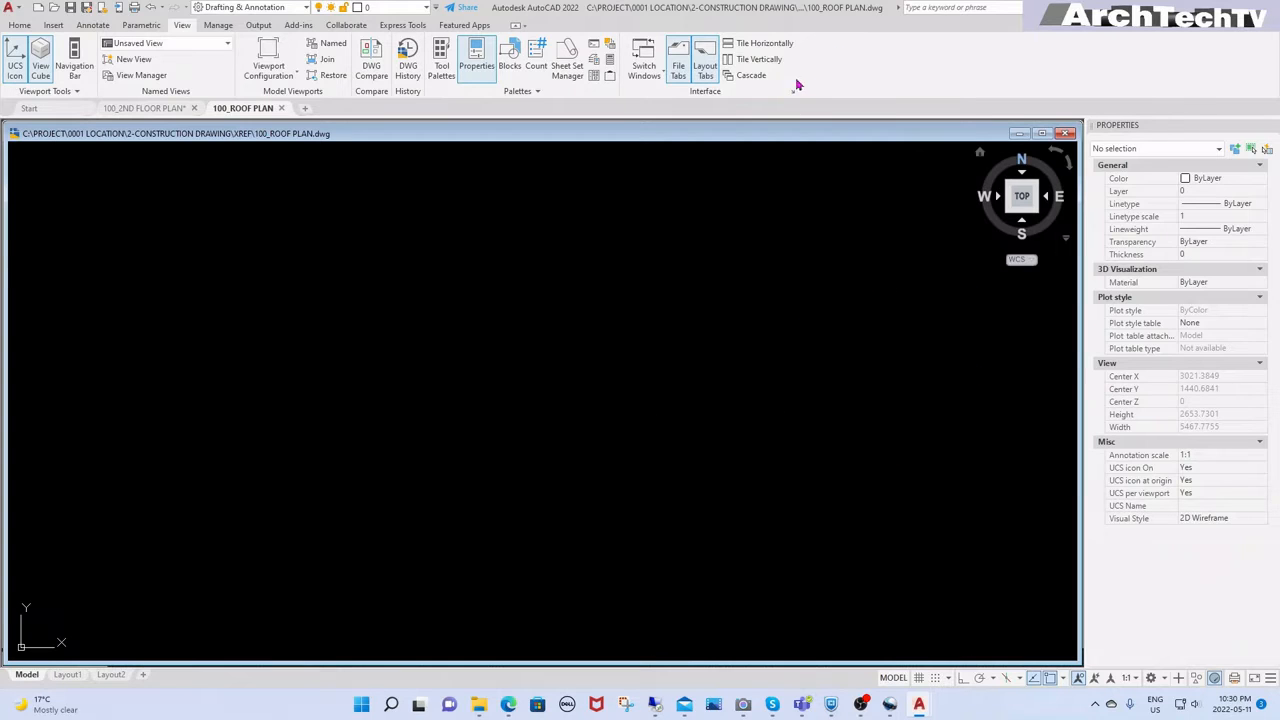
Step: Tile the roof plan and second floor plan drawings vertically and turn off the ViewCube in the roof plan
{"action": "left_click", "coordinate": [746, 66]}
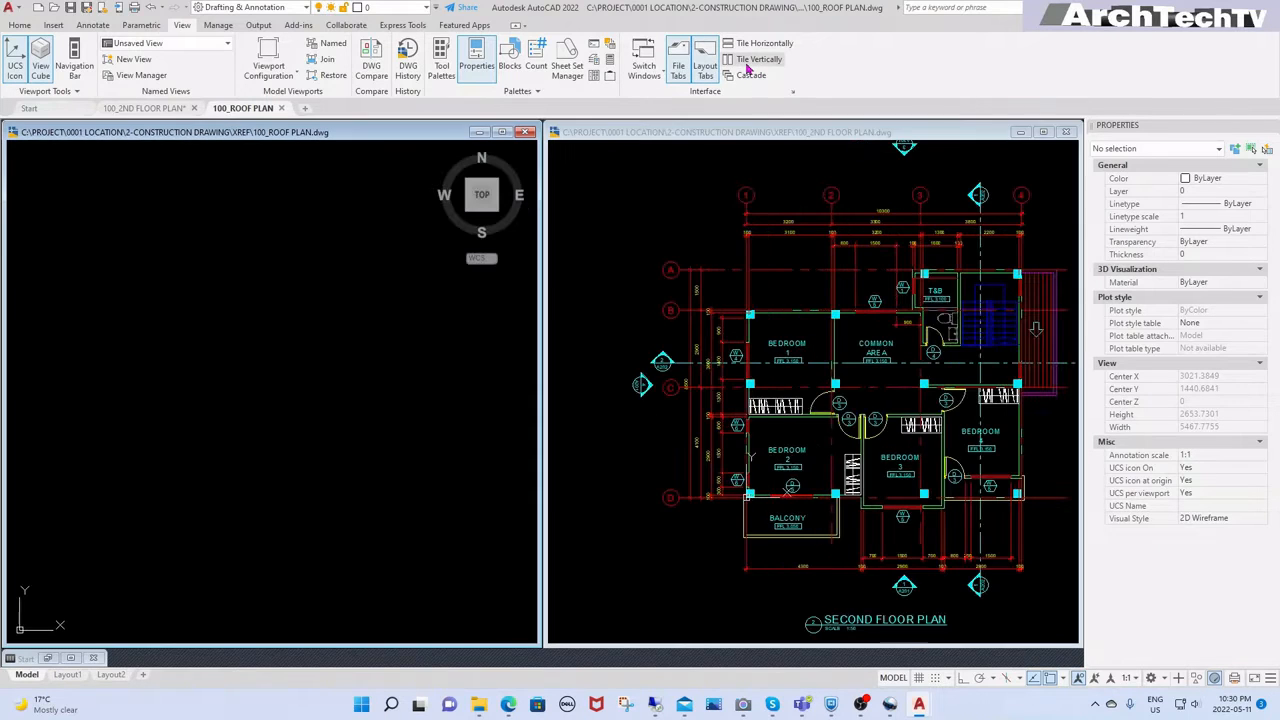
{"action": "left_click", "coordinate": [880, 587]}
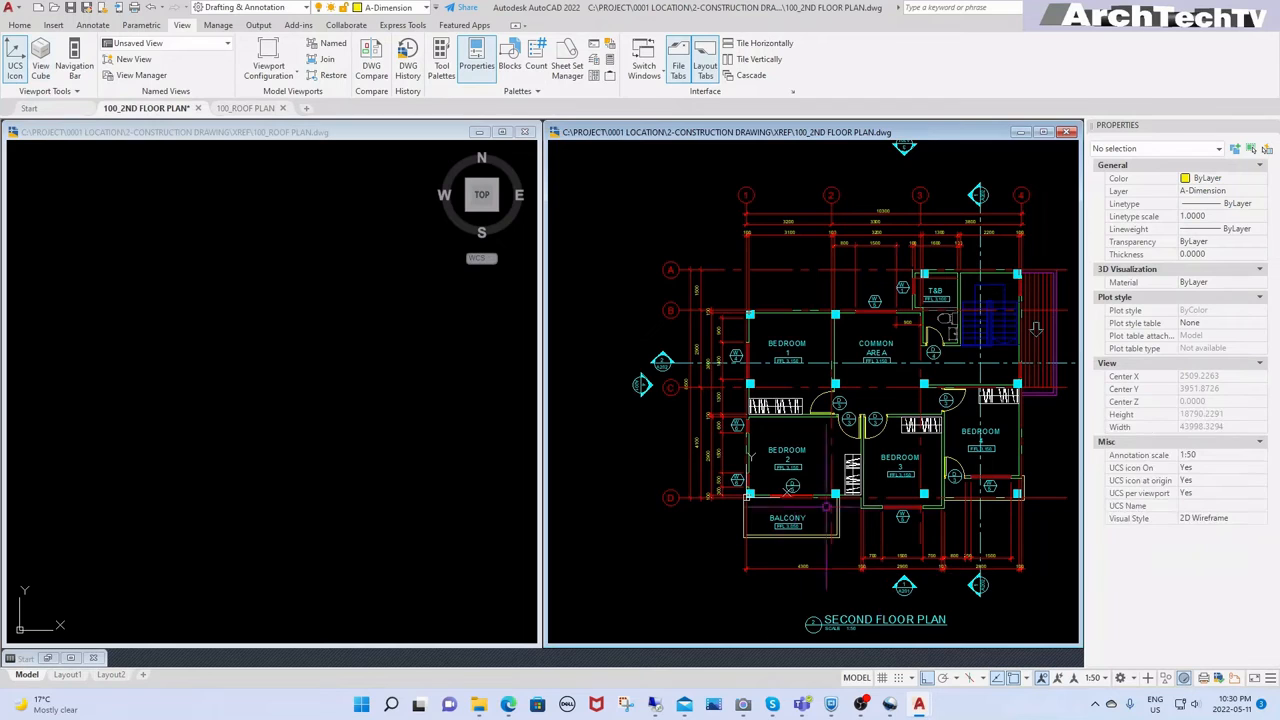
{"action": "left_click", "coordinate": [326, 456]}
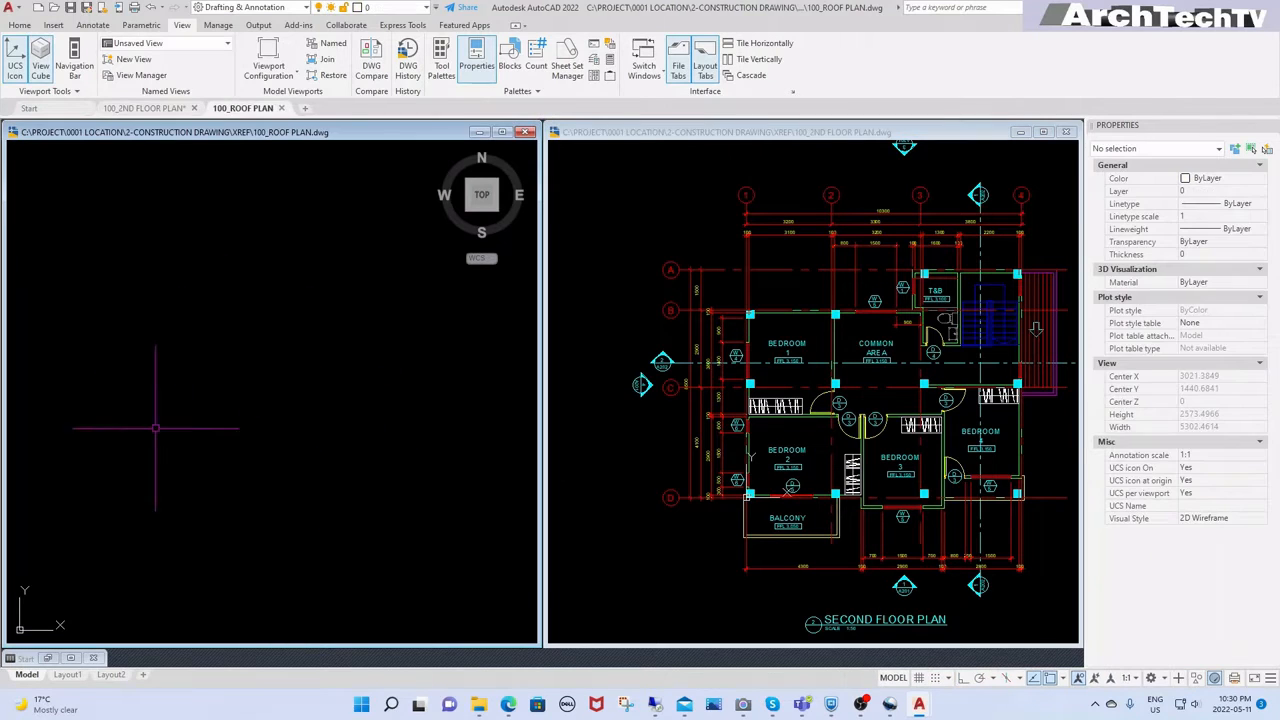
{"action": "scroll", "coordinate": [237, 449], "scroll_direction": "down", "scroll_amount": 2}
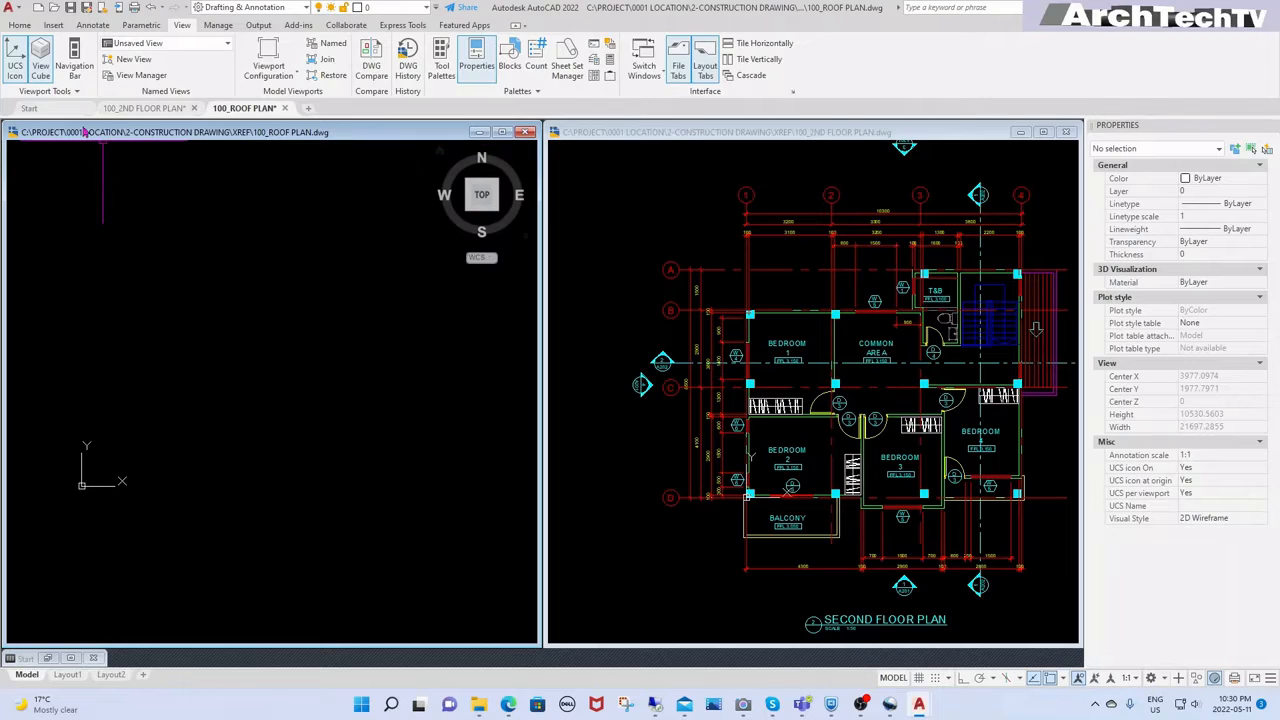
{"action": "left_click", "coordinate": [42, 65]}
{"action": "left_click", "coordinate": [660, 263]}
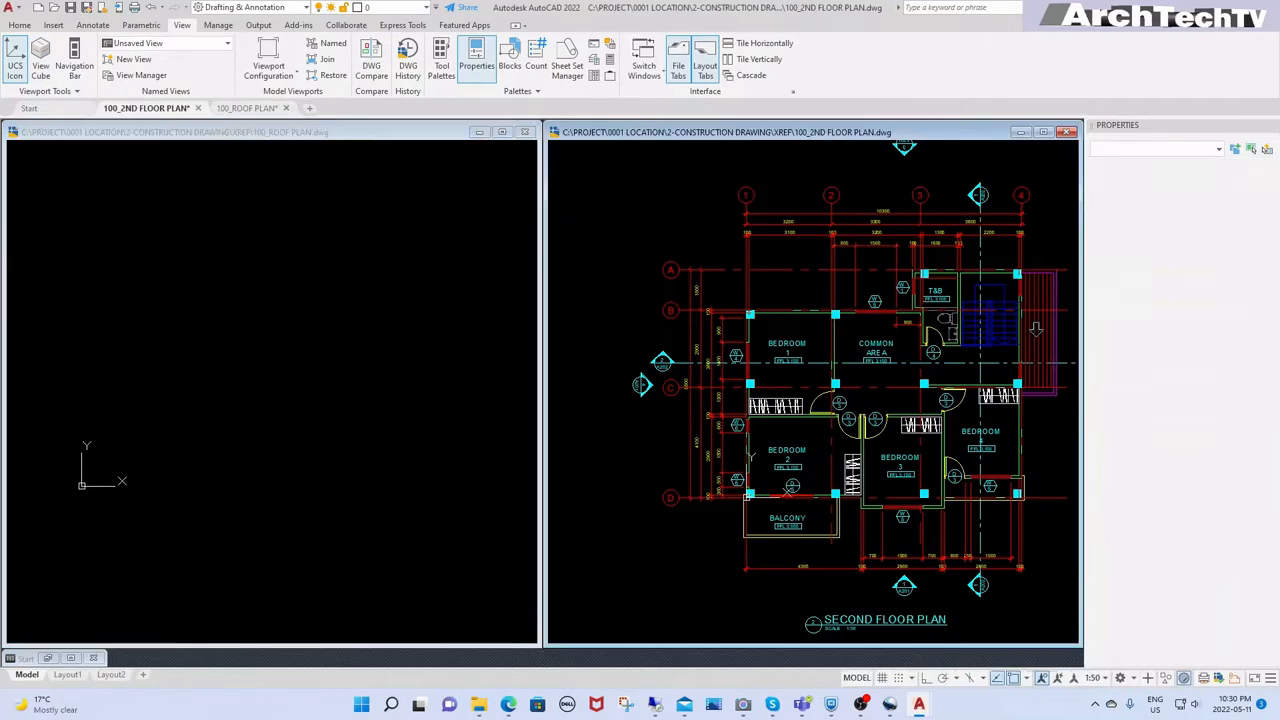
{"action": "middle_click_drag", "start_coordinate": [667, 270], "coordinate": [625, 282]}
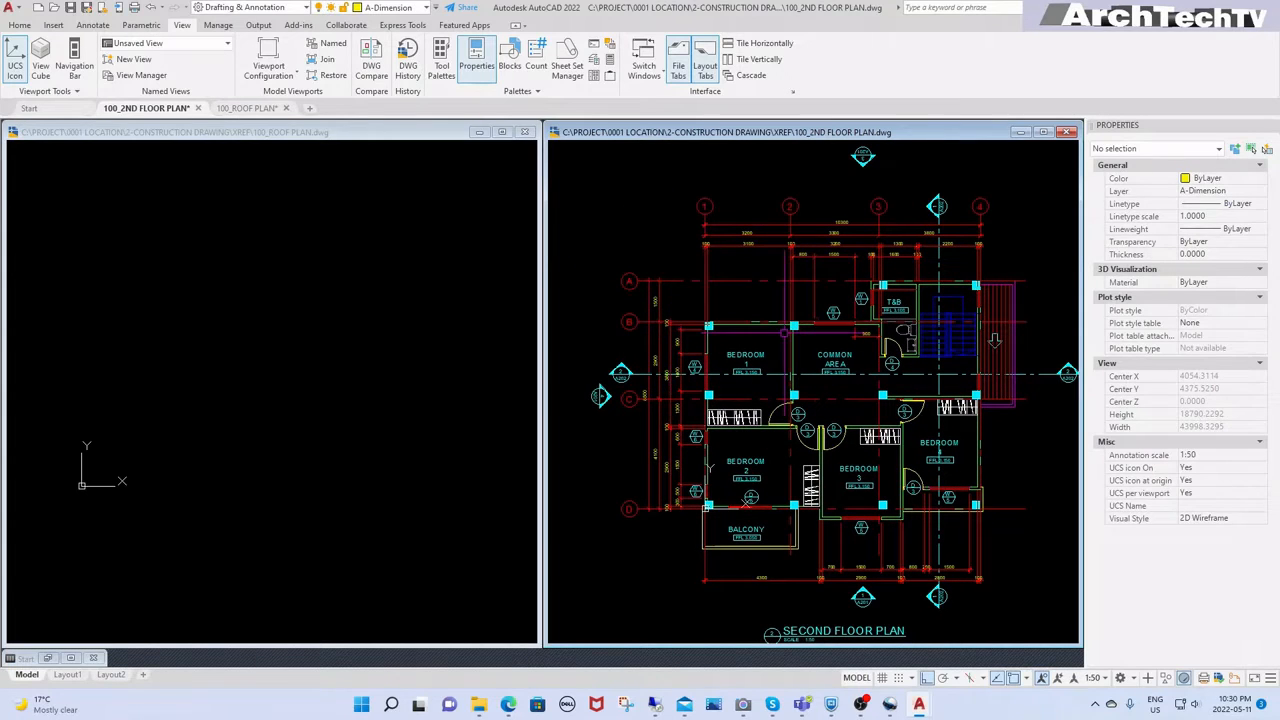
{"action": "scroll", "coordinate": [791, 222], "scroll_direction": "up", "scroll_amount": 4}
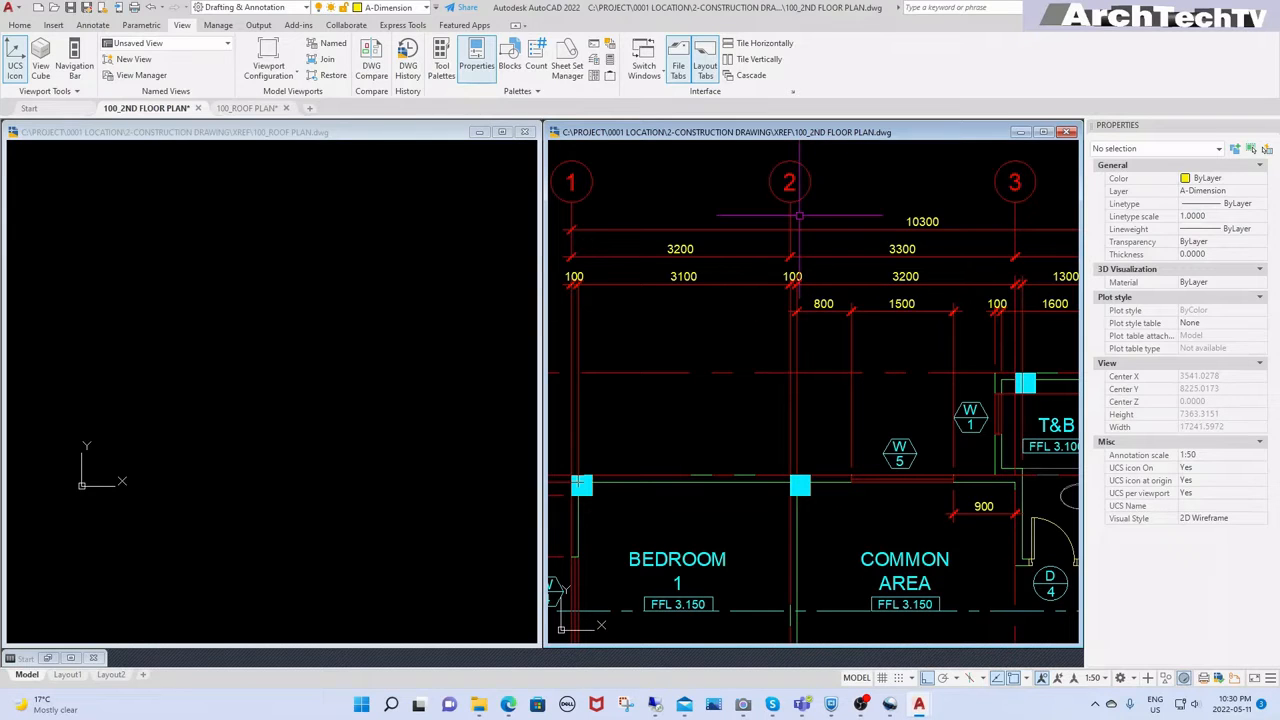
{"action": "scroll", "coordinate": [809, 248], "scroll_direction": "down", "scroll_amount": 1}
{"action": "scroll", "coordinate": [803, 228], "scroll_direction": "up", "scroll_amount": 4}
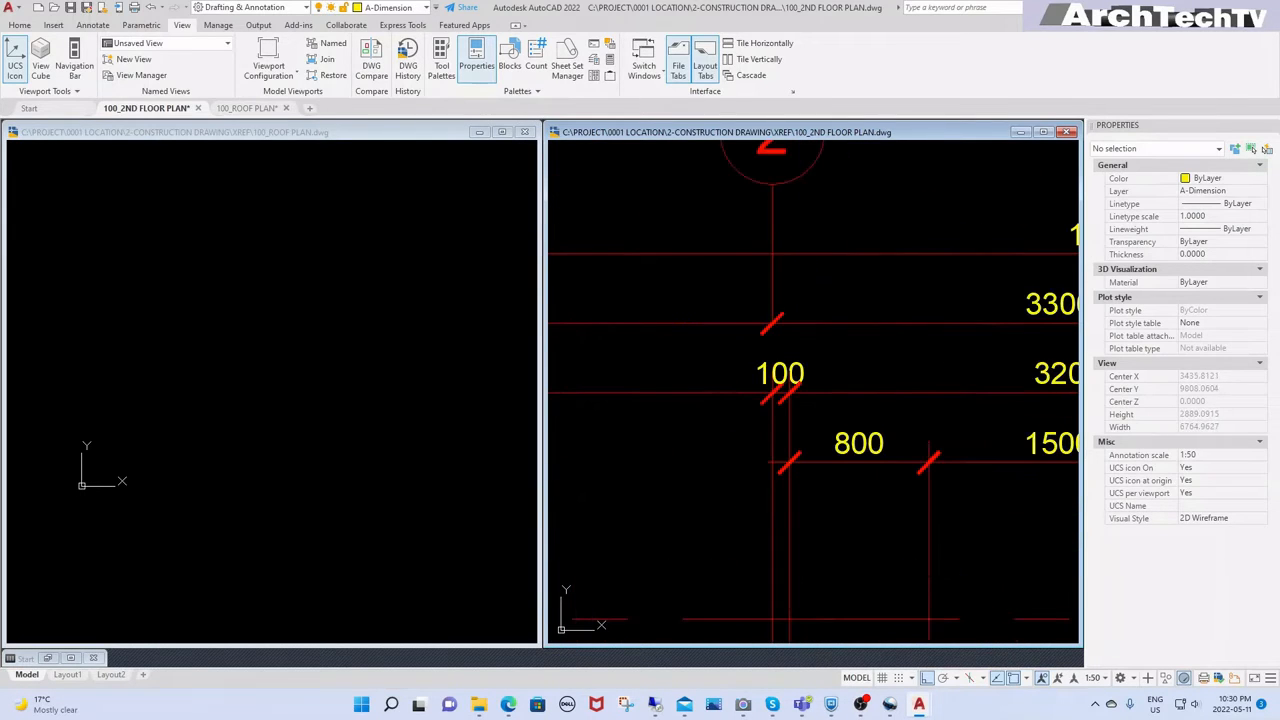
{"action": "key", "text": "space"}
{"action": "left_click", "coordinate": [773, 219]}
{"action": "scroll", "coordinate": [738, 246], "scroll_direction": "down", "scroll_amount": 5}
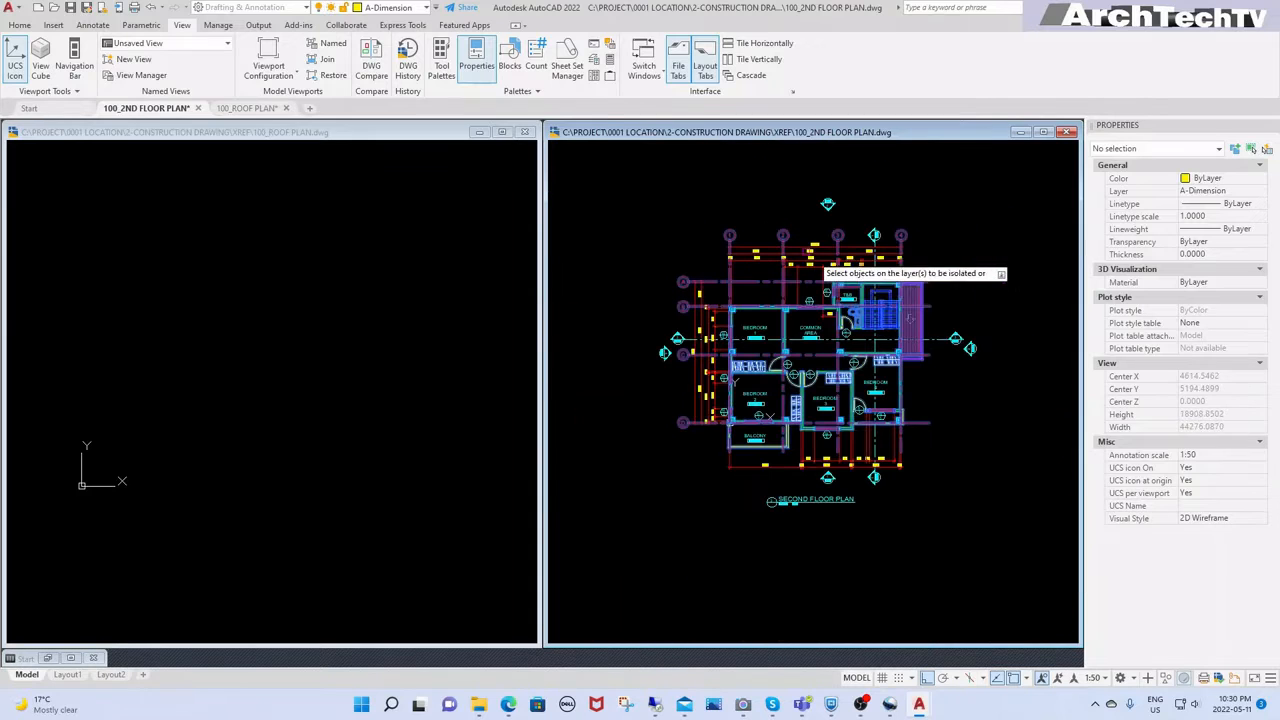
{"action": "scroll", "coordinate": [791, 288], "scroll_direction": "up", "scroll_amount": 6}
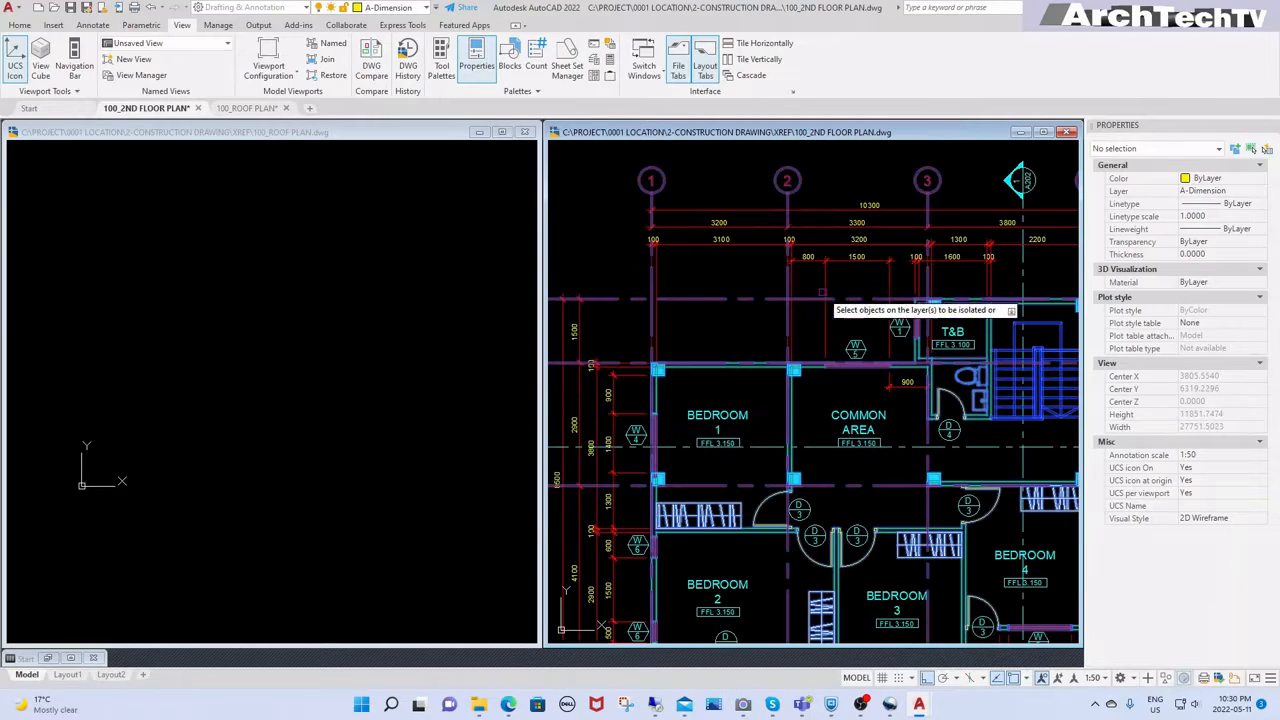
{"action": "scroll", "coordinate": [805, 272], "scroll_direction": "down", "scroll_amount": 4}
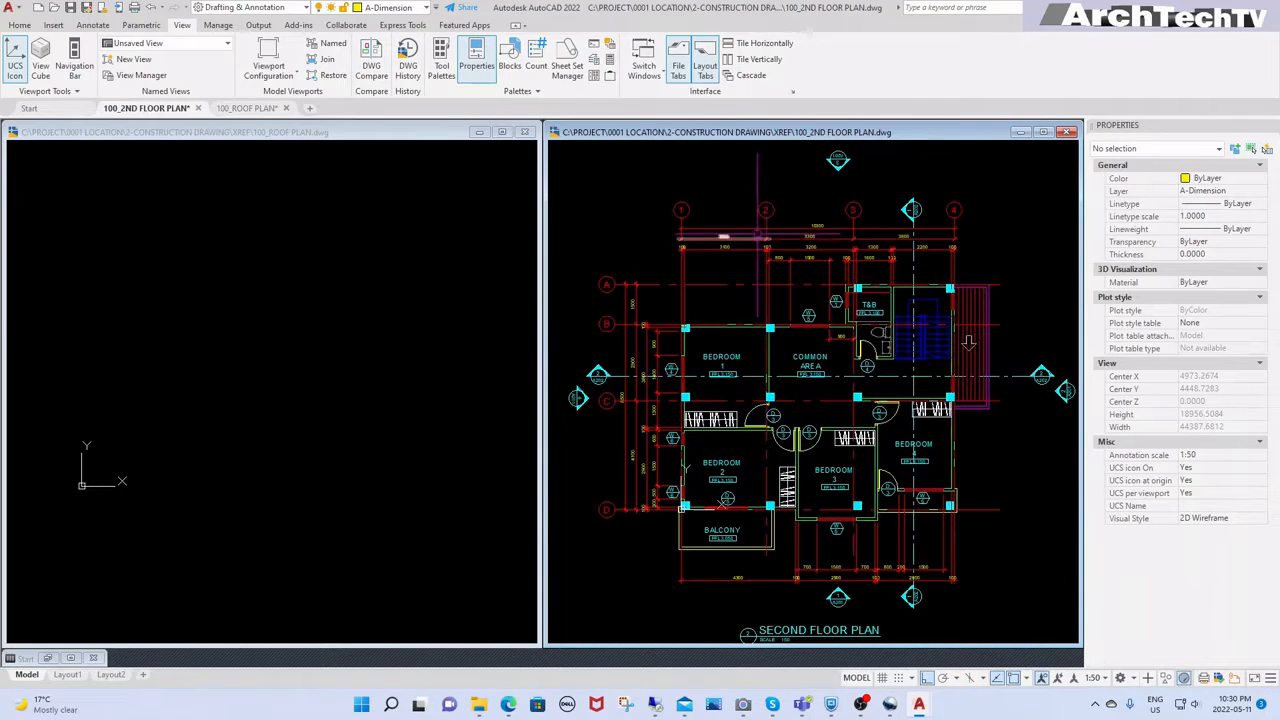
Step: Open the external reference 000_2ND FLOOR PLAN from the second floor plan as its own drawing
{"action": "scroll", "coordinate": [776, 222], "scroll_direction": "up", "scroll_amount": 4}
{"action": "left_click", "coordinate": [774, 212]}
{"action": "right_click", "coordinate": [773, 213]}
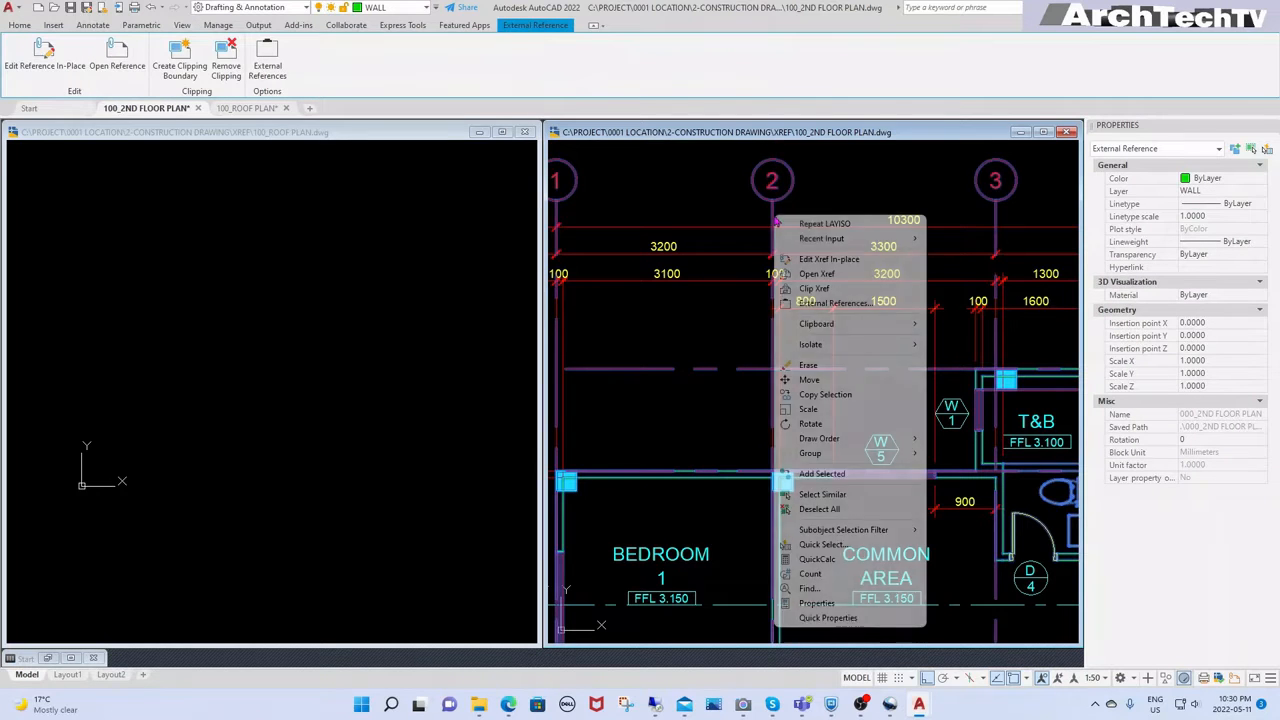
{"action": "left_click", "coordinate": [845, 276]}
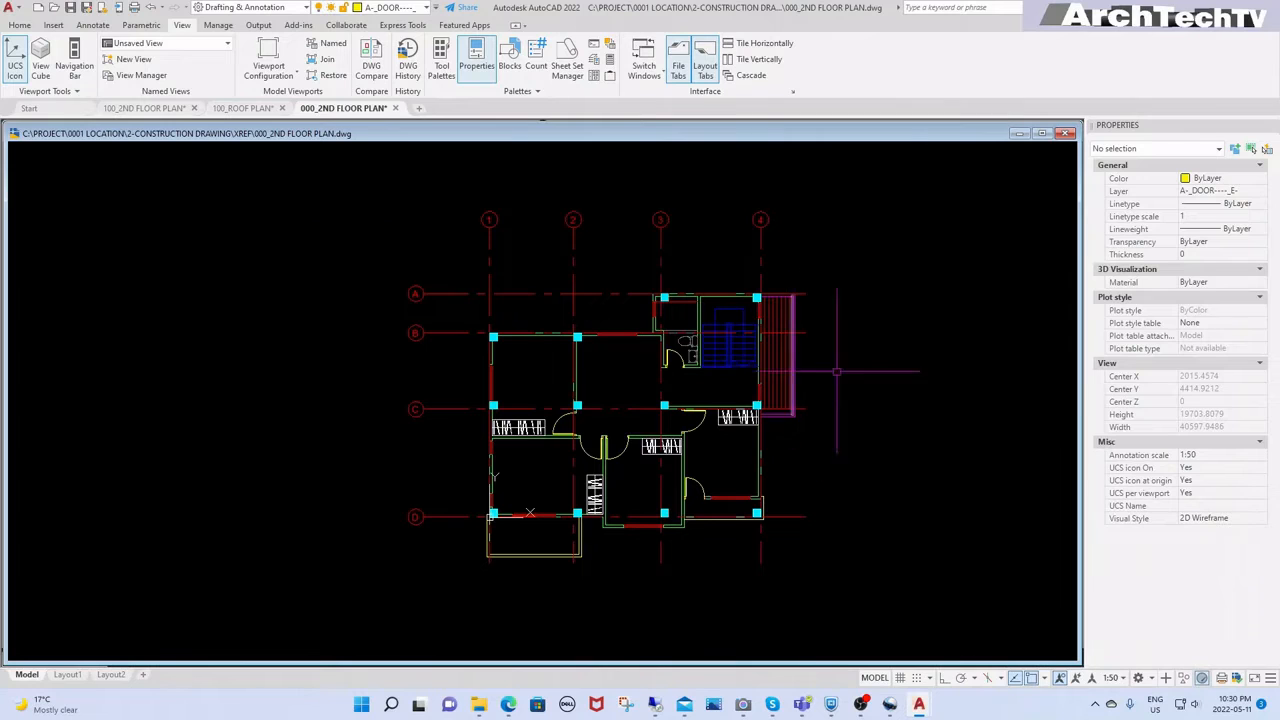
Step: Minimize the 100_2ND FLOOR PLAN drawing and tile 100_ROOF PLAN and 000_2ND FLOOR PLAN vertically
{"action": "left_click", "coordinate": [745, 62]}
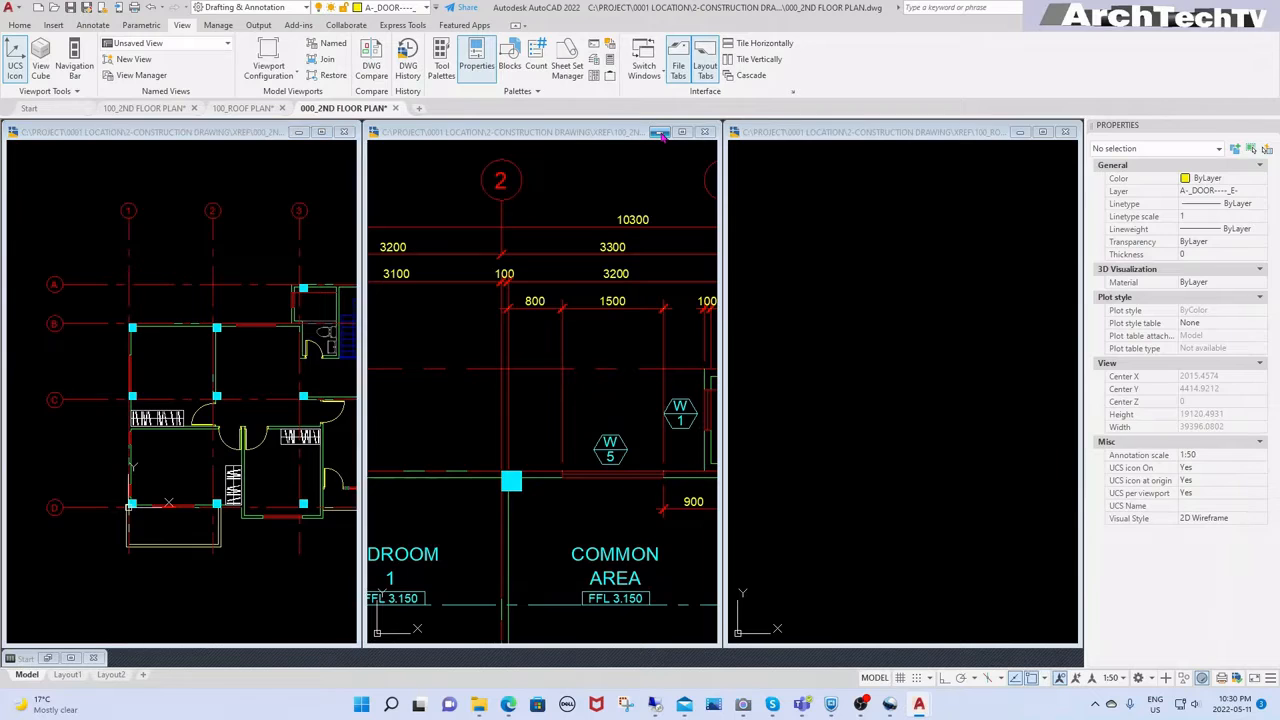
{"action": "left_click", "coordinate": [659, 132]}
{"action": "left_click", "coordinate": [745, 62]}
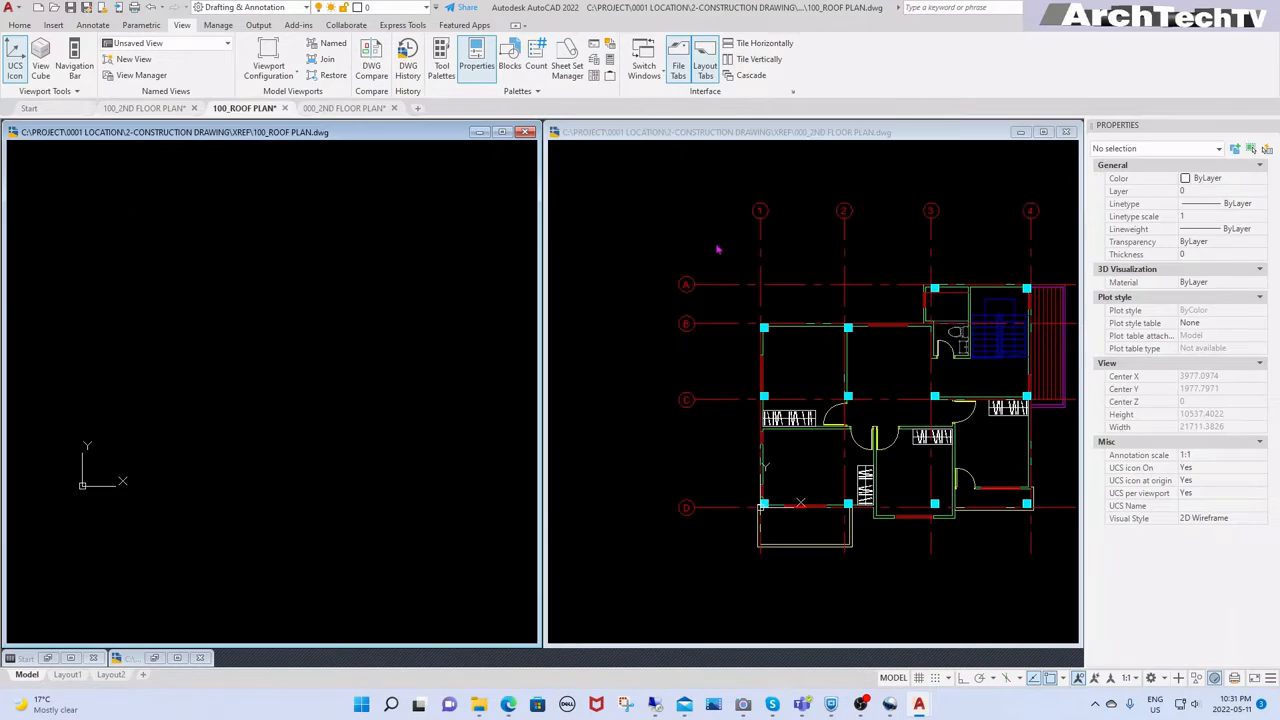
Step: Copy all grid lines 1 to 4 and A to D with their bubbles from 000_2ND FLOOR PLAN into 100_ROOF PLAN at original coordinates
{"action": "left_click", "coordinate": [319, 388]}
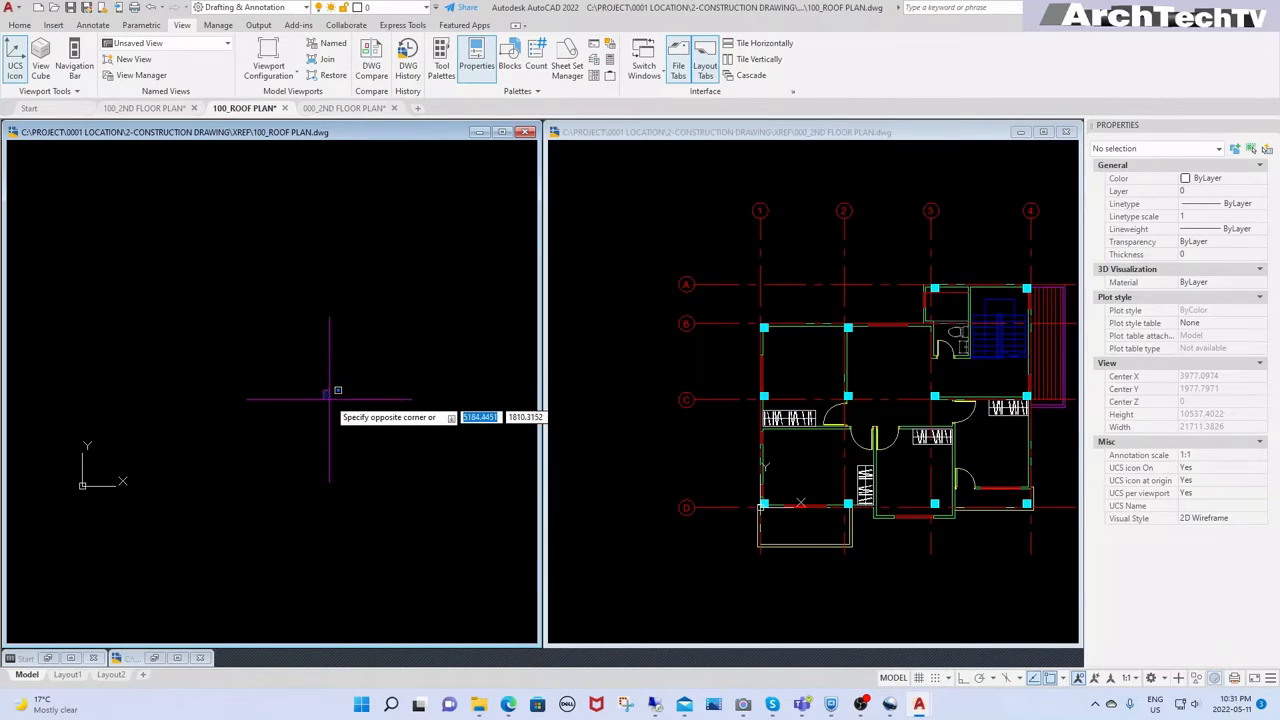
{"action": "left_click", "coordinate": [330, 397]}
{"action": "scroll", "coordinate": [317, 385], "scroll_direction": "down", "scroll_amount": 2}
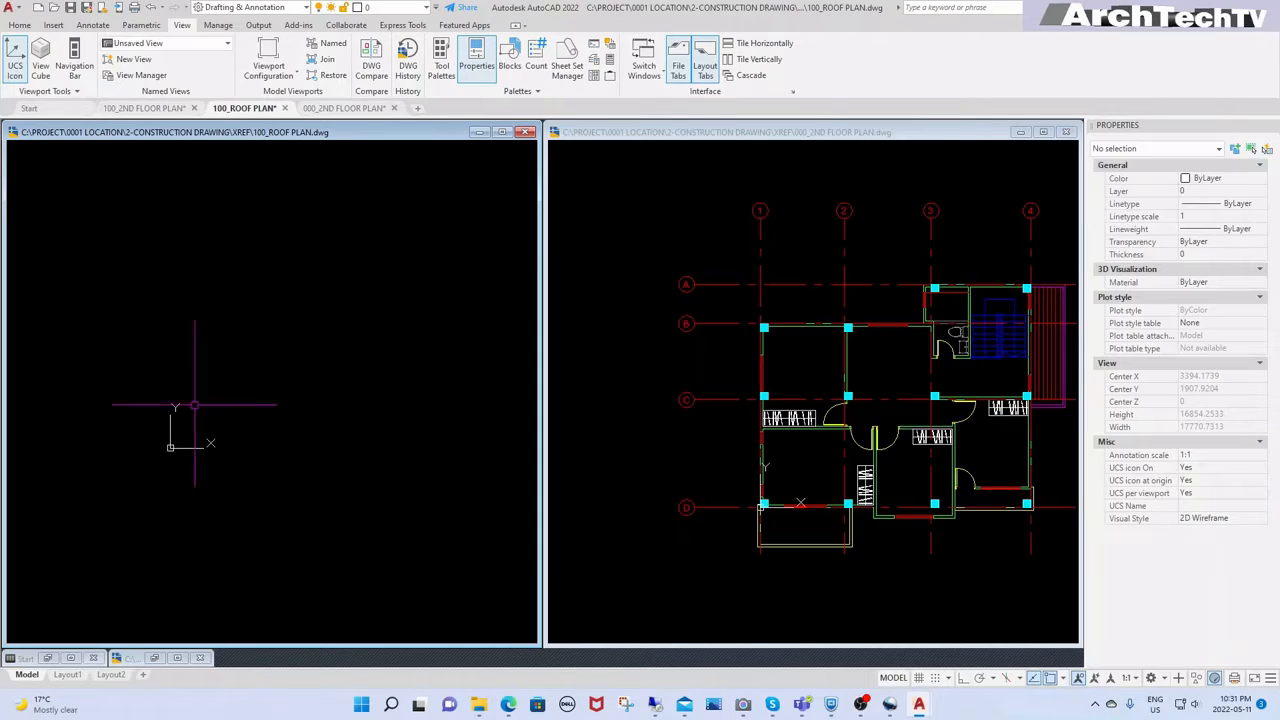
{"action": "left_click", "coordinate": [714, 420]}
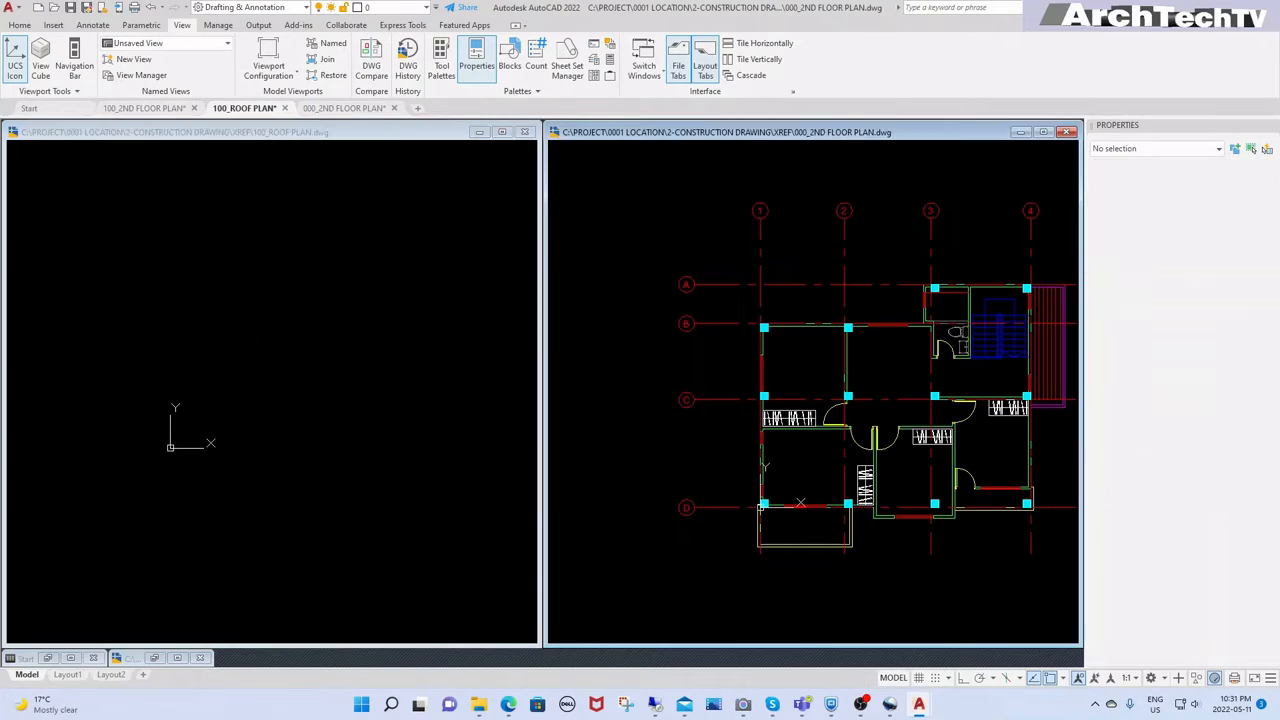
{"action": "scroll", "coordinate": [655, 384], "scroll_direction": "down", "scroll_amount": 2}
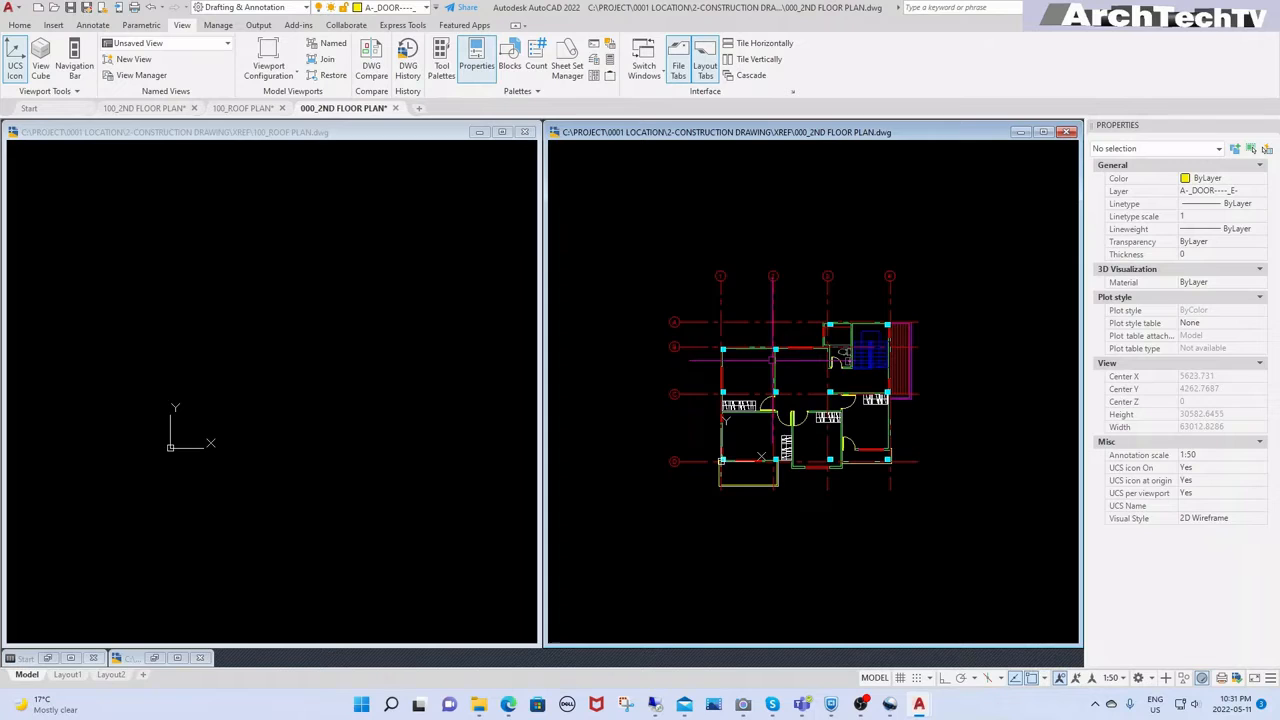
{"action": "left_click", "coordinate": [930, 255]}
{"action": "left_click", "coordinate": [654, 293]}
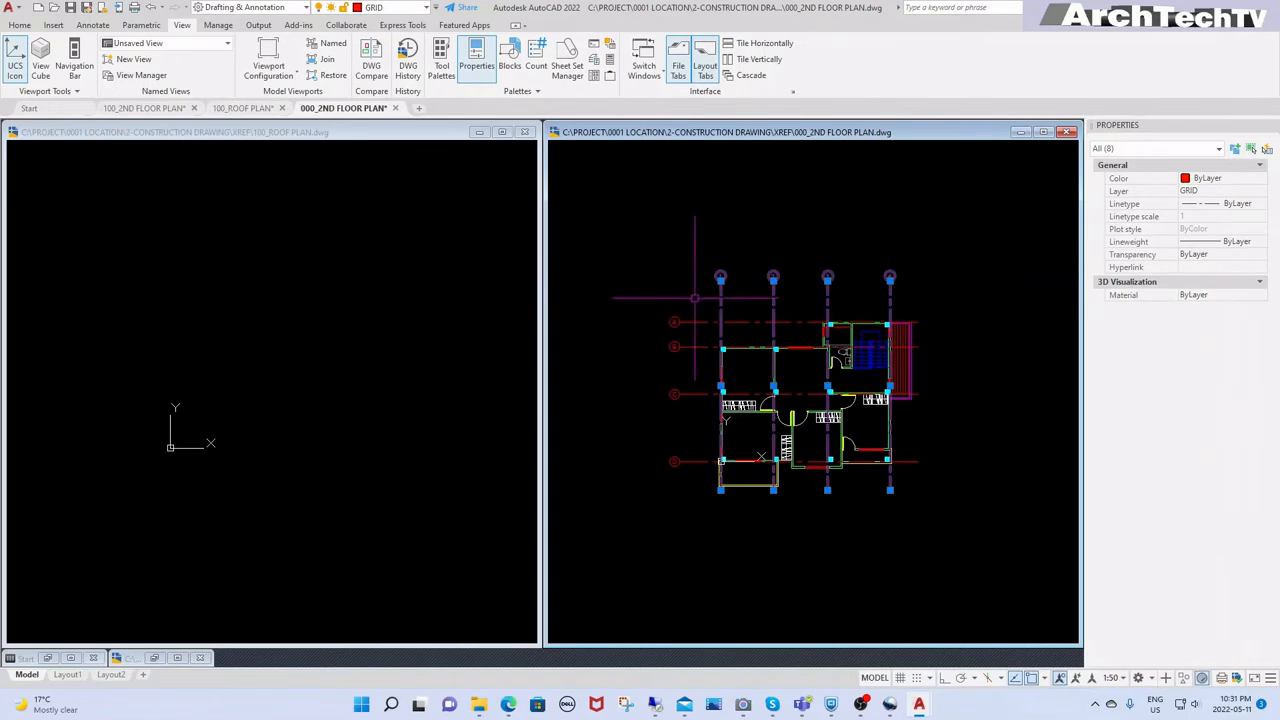
{"action": "left_click", "coordinate": [703, 295]}
{"action": "left_click", "coordinate": [640, 515]}
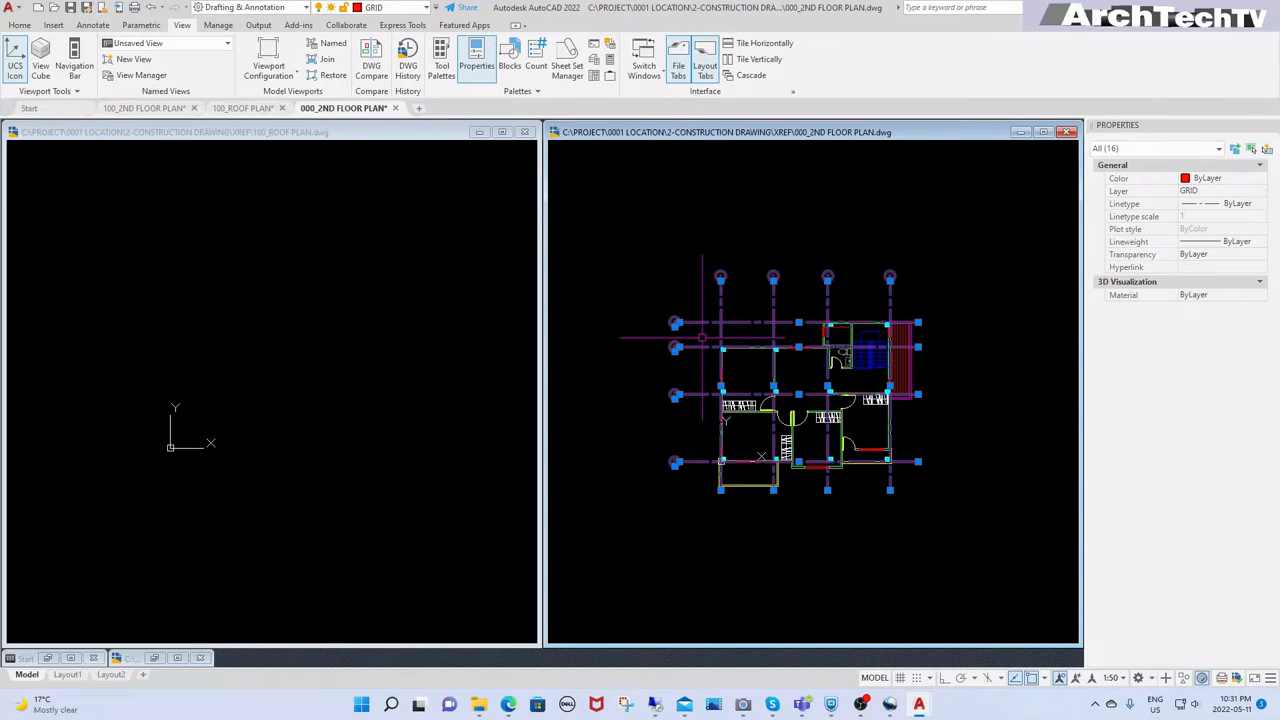
{"action": "mouse_move", "coordinate": [702, 346]}
{"action": "left_mouse_down"}
{"action": "mouse_move", "coordinate": [688, 306]}
{"action": "mouse_move", "coordinate": [690, 391]}
{"action": "mouse_move", "coordinate": [672, 371]}
{"action": "mouse_move", "coordinate": [690, 395]}
{"action": "mouse_move", "coordinate": [675, 415]}
{"action": "mouse_move", "coordinate": [660, 400]}
{"action": "mouse_move", "coordinate": [323, 366]}
{"action": "mouse_move", "coordinate": [251, 380]}
{"action": "mouse_move", "coordinate": [291, 357]}
{"action": "left_mouse_up"}
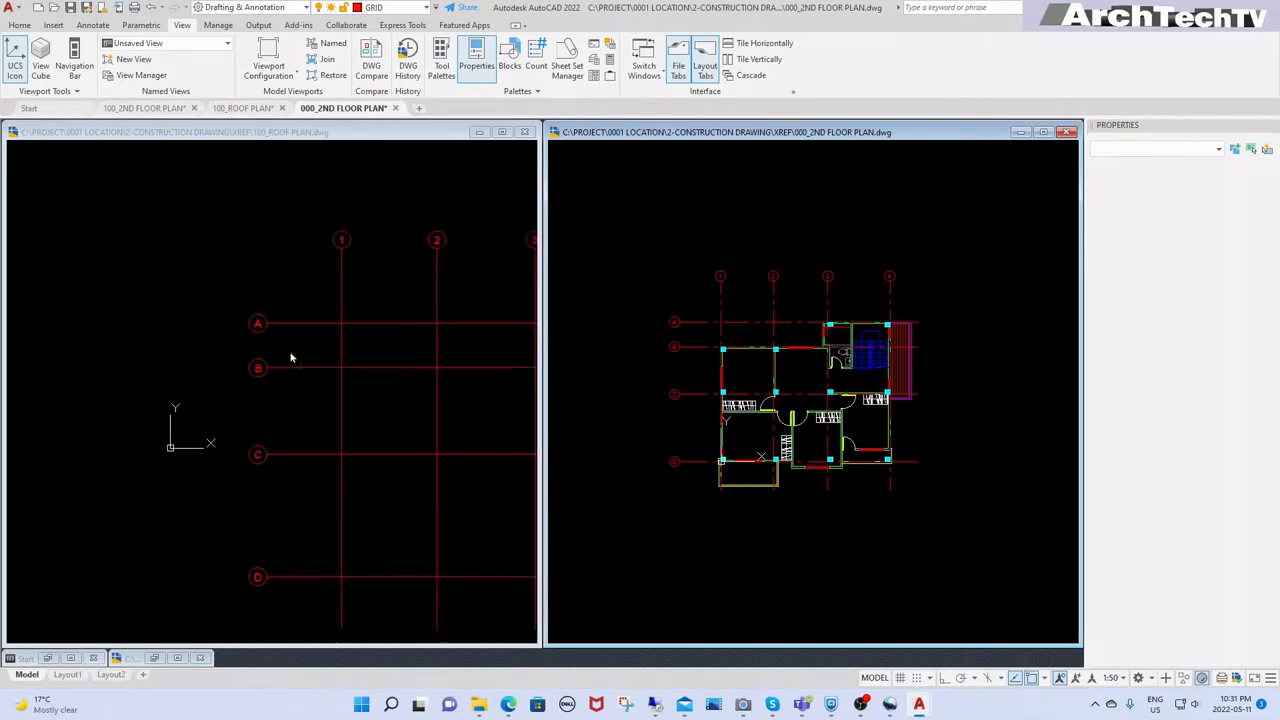
{"action": "right_click_drag", "start_coordinate": [291, 357], "coordinate": [273, 366]}
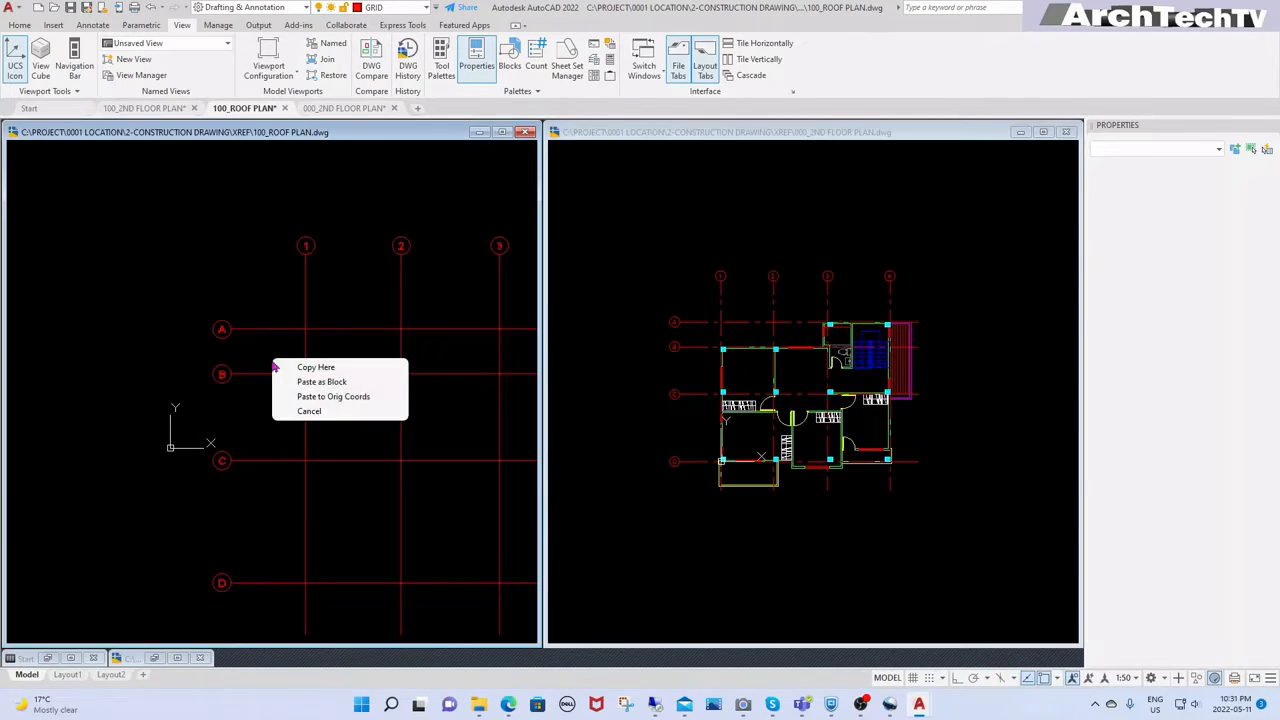
{"action": "left_click", "coordinate": [366, 397]}
{"action": "scroll", "coordinate": [331, 412], "scroll_direction": "down", "scroll_amount": 2}
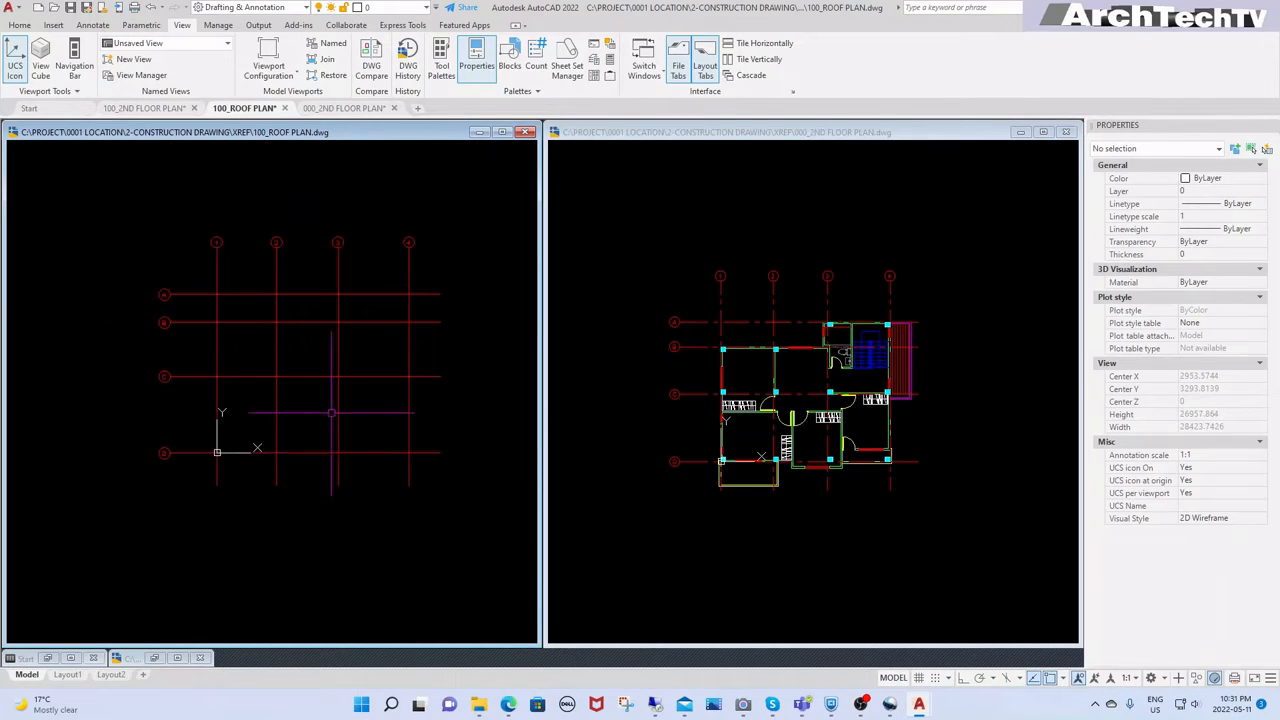
{"action": "middle_click_drag", "start_coordinate": [331, 412], "coordinate": [326, 445]}
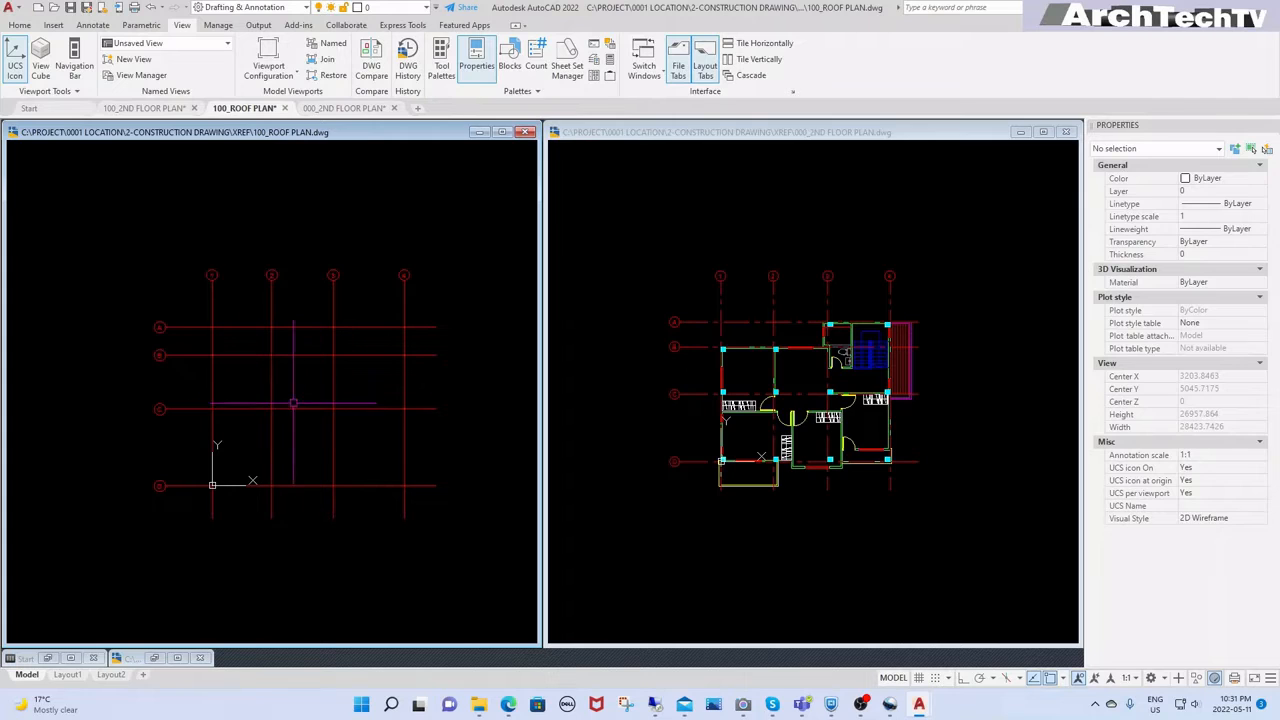
Step: Compare the position of the grid 1 and D intersection relative to the origin in both drawings
{"action": "left_click", "coordinate": [759, 518]}
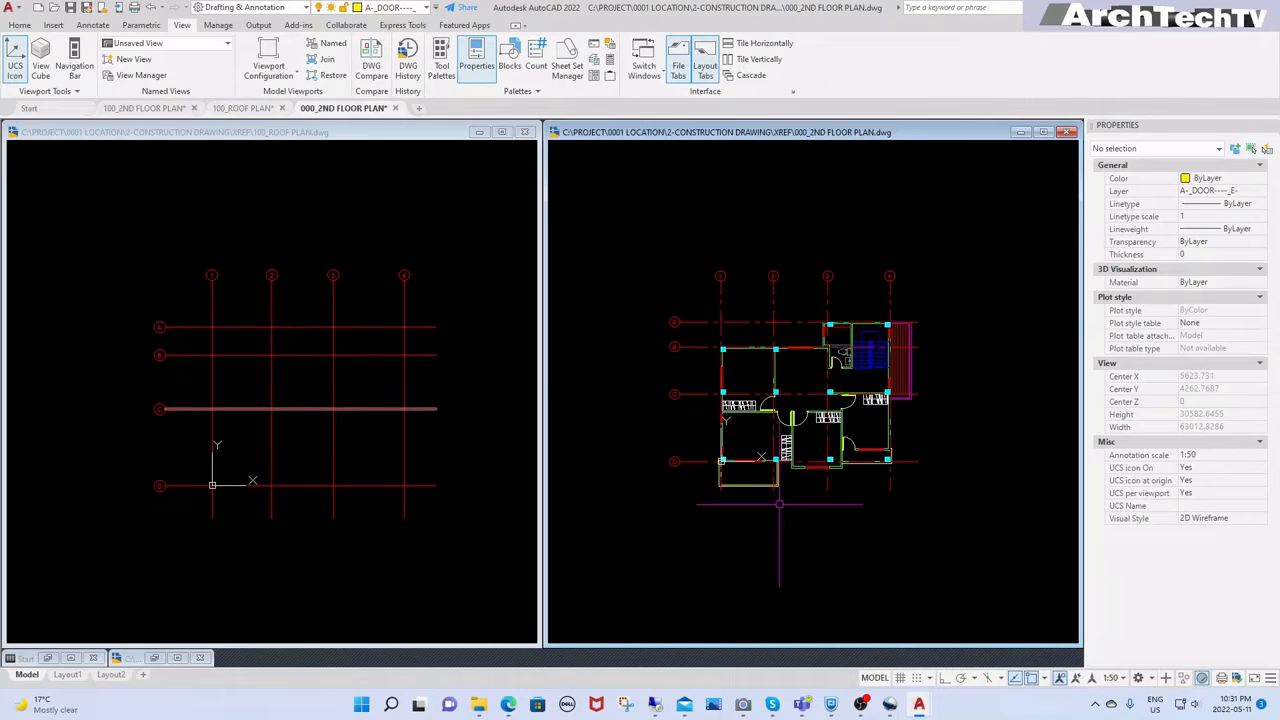
{"action": "left_click", "coordinate": [448, 380]}
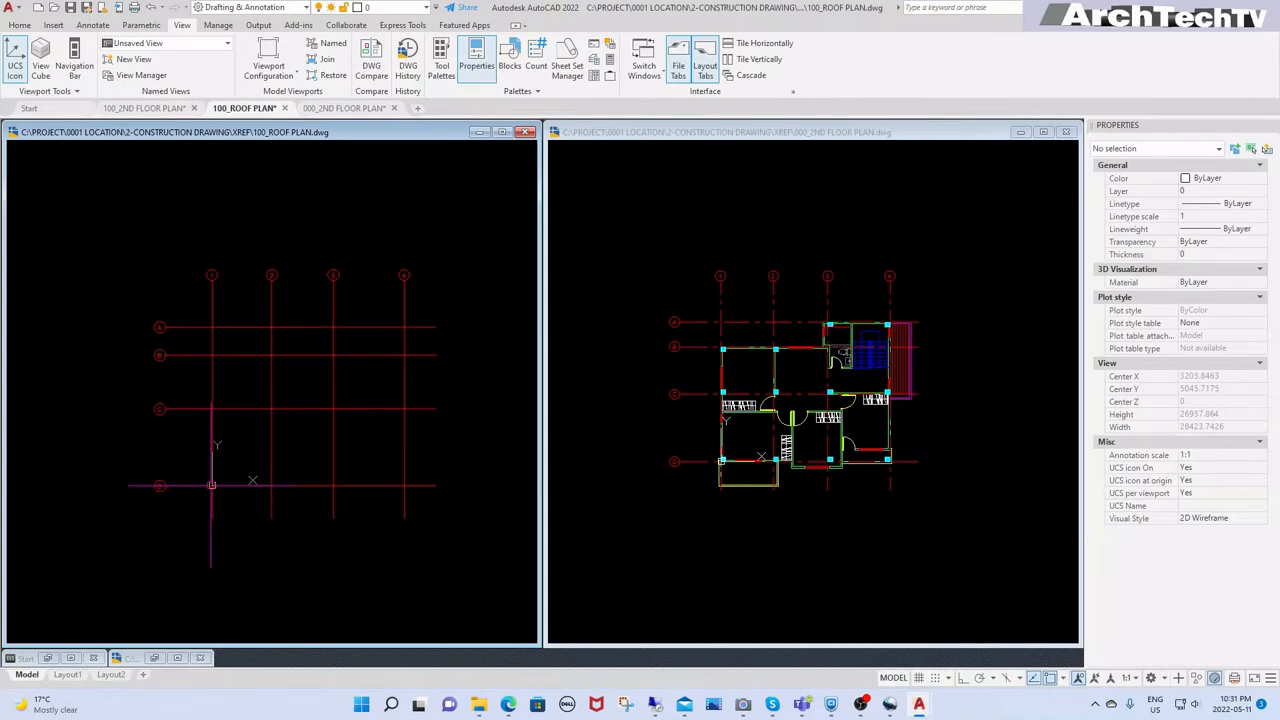
{"action": "left_click", "coordinate": [720, 462]}
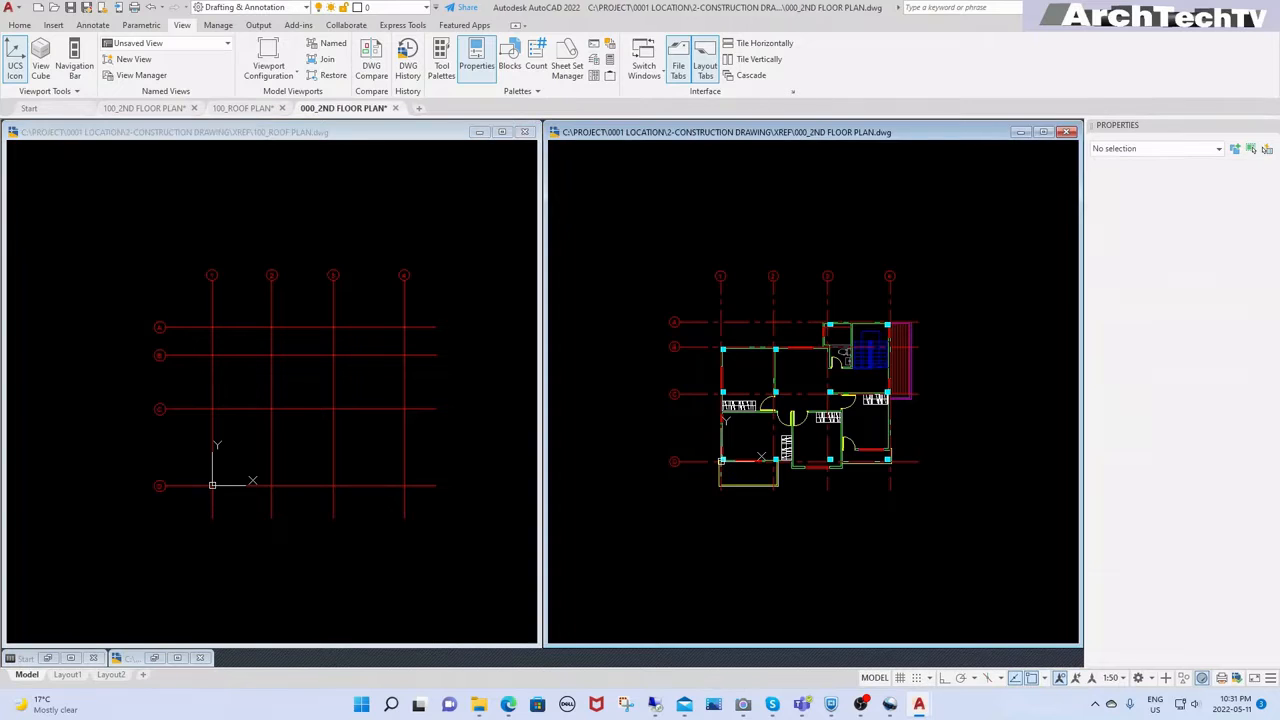
Step: Isolate the WALL layer in the 000_2ND FLOOR PLAN drawing
{"action": "scroll", "coordinate": [720, 460], "scroll_direction": "up", "scroll_amount": 4}
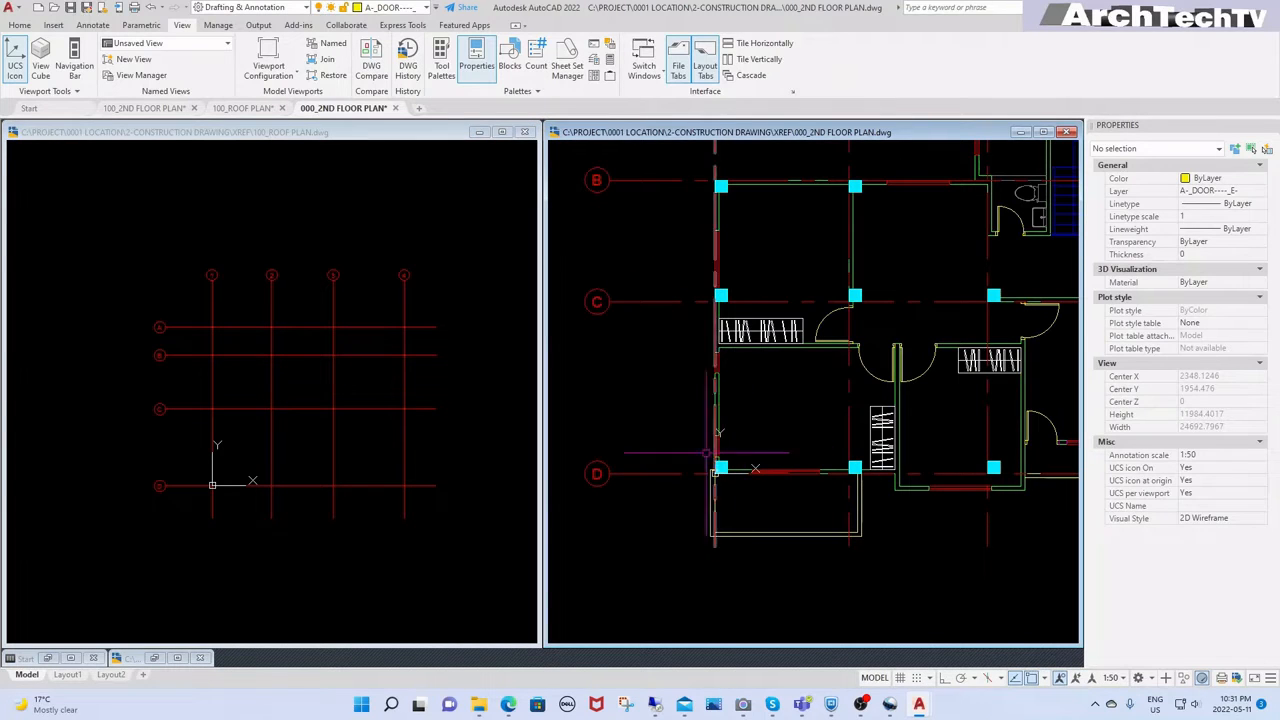
{"action": "scroll", "coordinate": [735, 436], "scroll_direction": "down", "scroll_amount": 5}
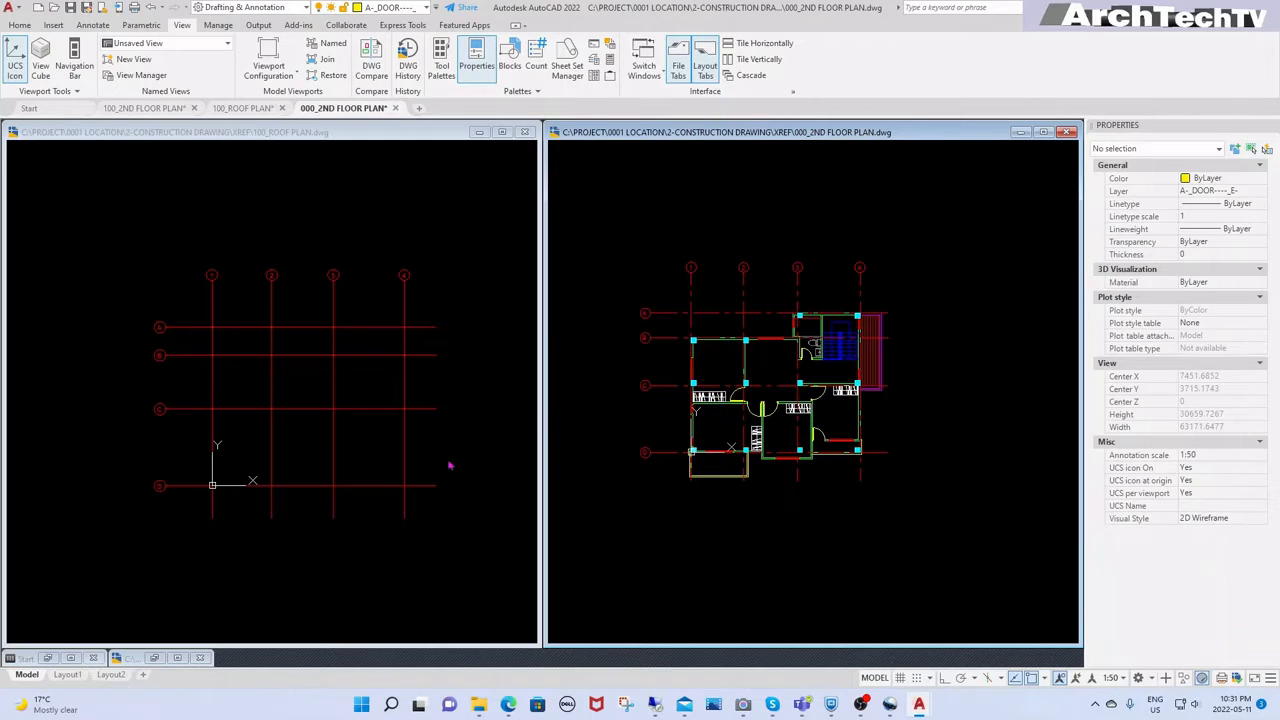
{"action": "left_click", "coordinate": [506, 465]}
{"action": "left_click", "coordinate": [731, 368]}
{"action": "scroll", "coordinate": [725, 340], "scroll_direction": "up", "scroll_amount": 10}
{"action": "key", "text": "space"}
{"action": "left_click", "coordinate": [717, 334]}
{"action": "scroll", "coordinate": [722, 333], "scroll_direction": "down", "scroll_amount": 8}
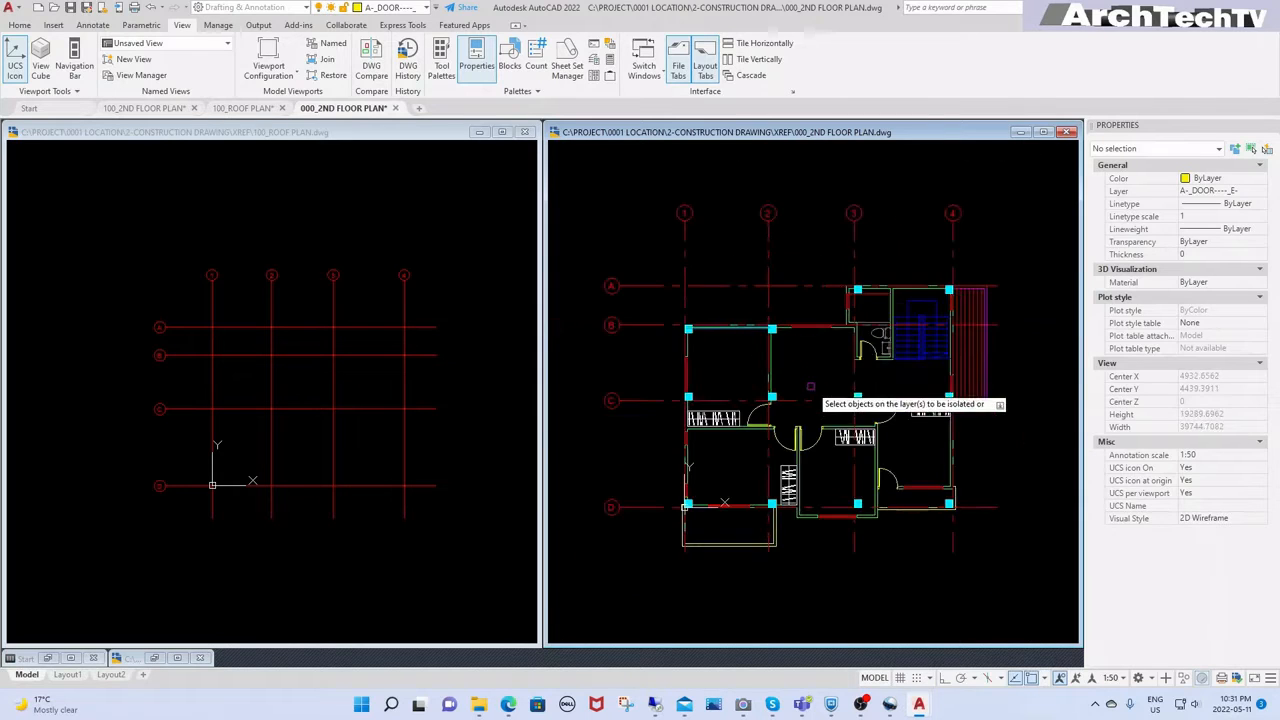
{"action": "key", "text": "Return"}
Step: Copy the outer wall line pairs around the building perimeter from 000_2ND FLOOR PLAN into 100_ROOF PLAN at original coordinates
{"action": "left_click", "coordinate": [734, 306]}
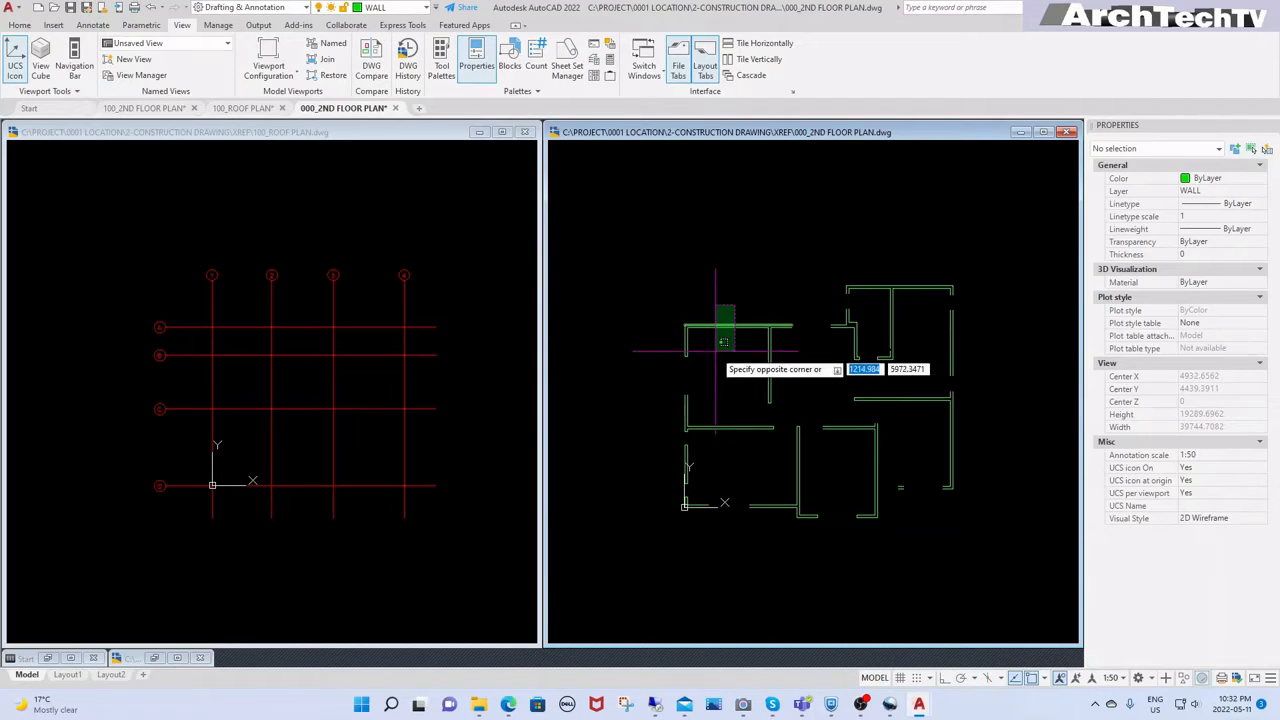
{"action": "left_click", "coordinate": [715, 350]}
{"action": "left_click", "coordinate": [709, 404]}
{"action": "left_click", "coordinate": [676, 419]}
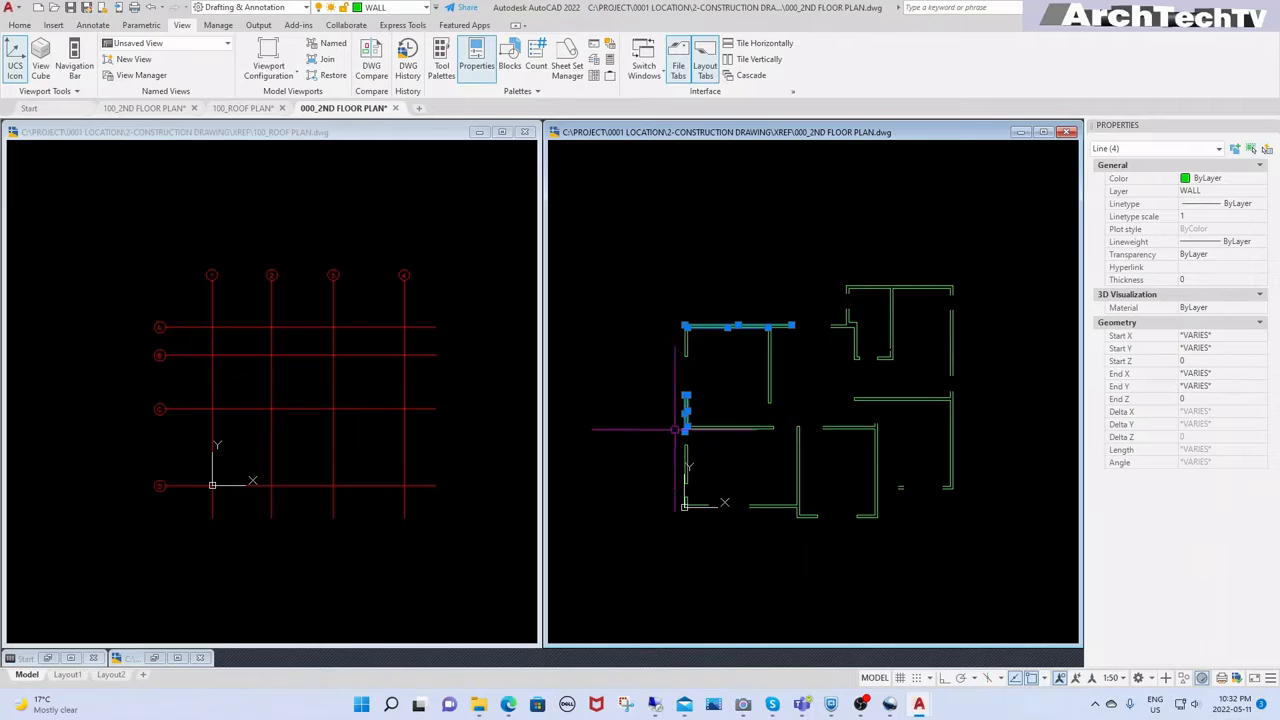
{"action": "left_click", "coordinate": [782, 494]}
{"action": "left_click", "coordinate": [760, 515]}
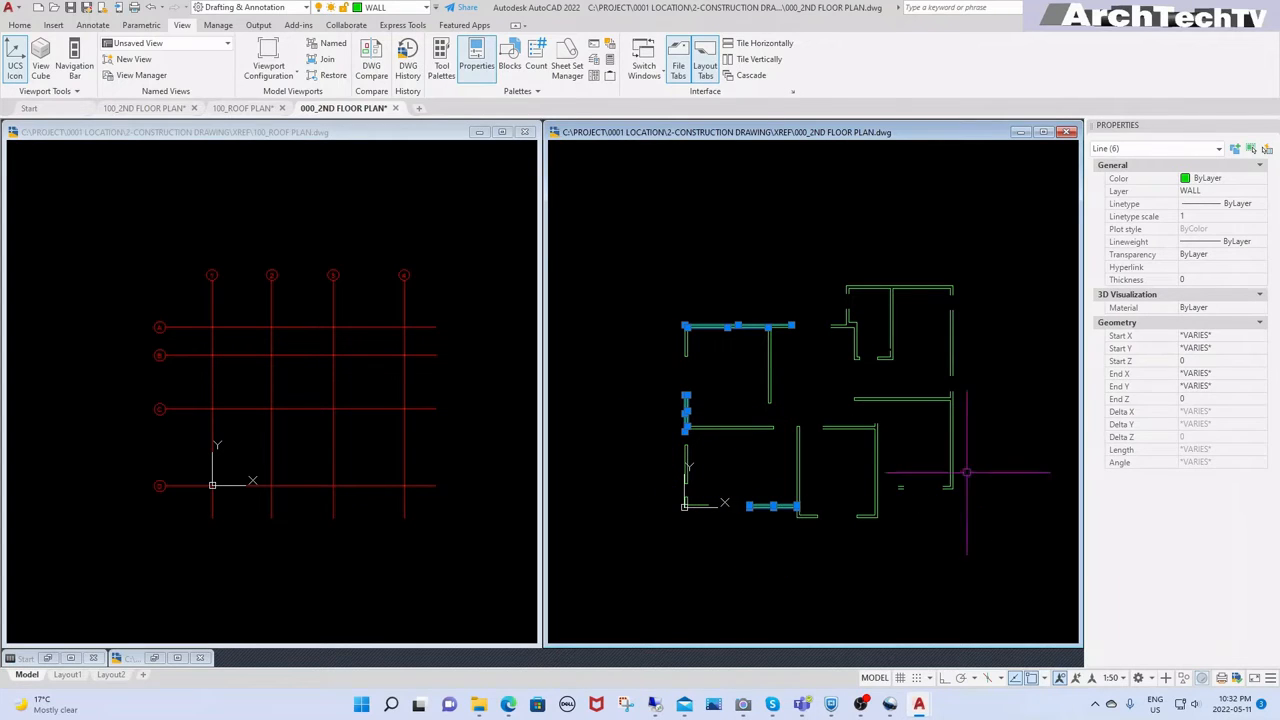
{"action": "scroll", "coordinate": [875, 514], "scroll_direction": "up", "scroll_amount": 4}
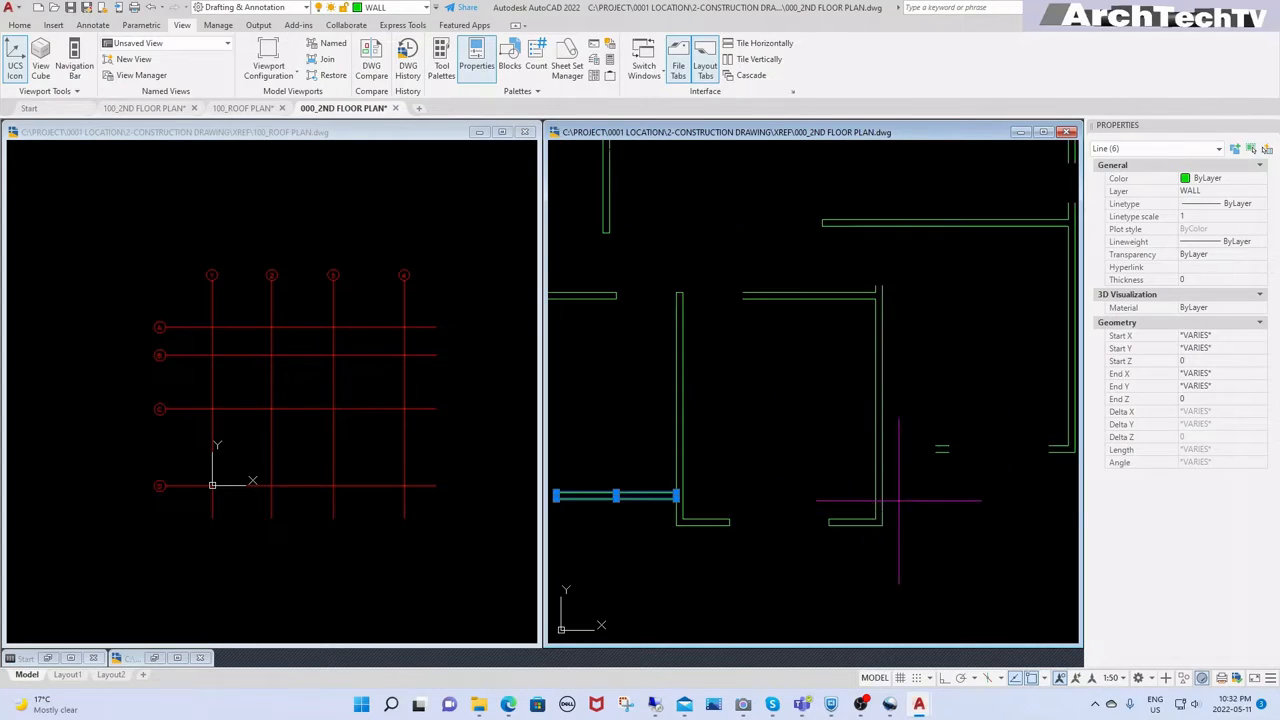
{"action": "left_click", "coordinate": [897, 499]}
{"action": "left_click", "coordinate": [857, 506]}
{"action": "scroll", "coordinate": [707, 509], "scroll_direction": "up", "scroll_amount": 2}
{"action": "left_click", "coordinate": [709, 507]}
{"action": "left_click", "coordinate": [634, 517]}
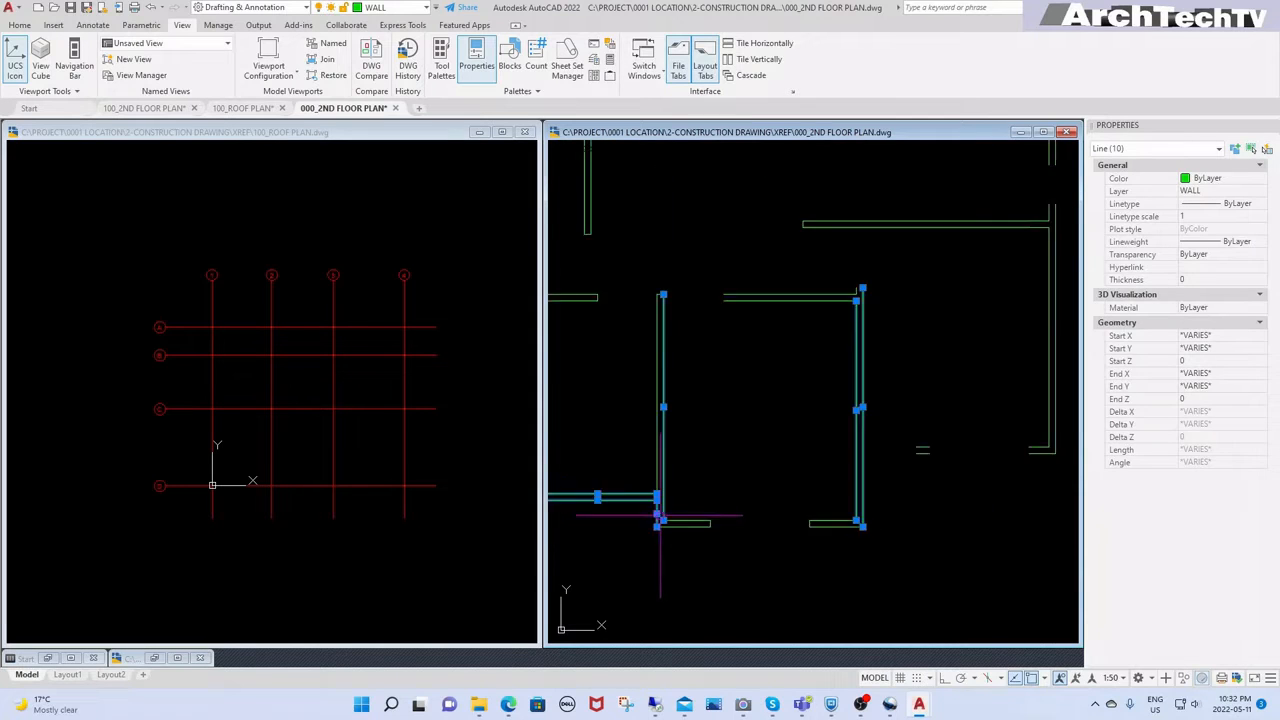
{"action": "scroll", "coordinate": [880, 460], "scroll_direction": "down", "scroll_amount": 3}
{"action": "scroll", "coordinate": [790, 500], "scroll_direction": "up", "scroll_amount": 4}
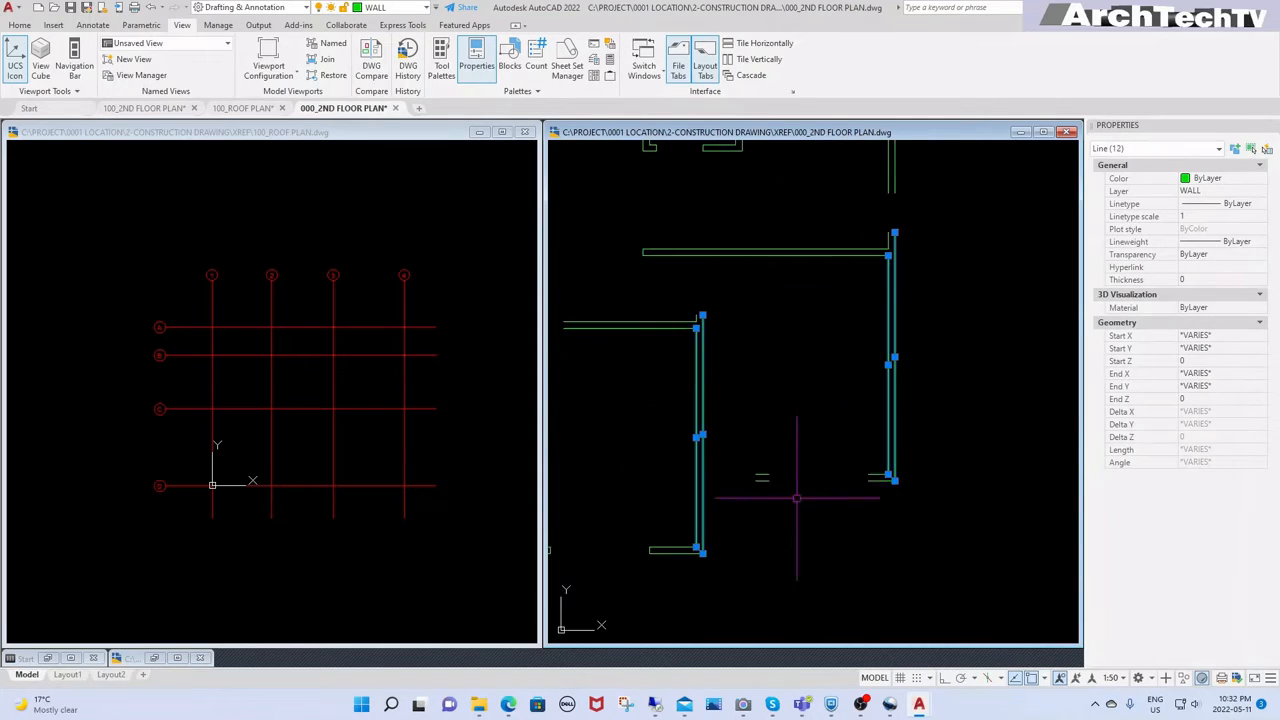
{"action": "left_click", "coordinate": [915, 456]}
{"action": "left_click", "coordinate": [854, 507]}
{"action": "scroll", "coordinate": [878, 530], "scroll_direction": "down", "scroll_amount": 2}
{"action": "middle_click_drag", "start_coordinate": [987, 381], "coordinate": [1020, 470]}
{"action": "left_click", "coordinate": [906, 251]}
{"action": "left_click", "coordinate": [860, 316]}
{"action": "scroll", "coordinate": [750, 319], "scroll_direction": "up", "scroll_amount": 4}
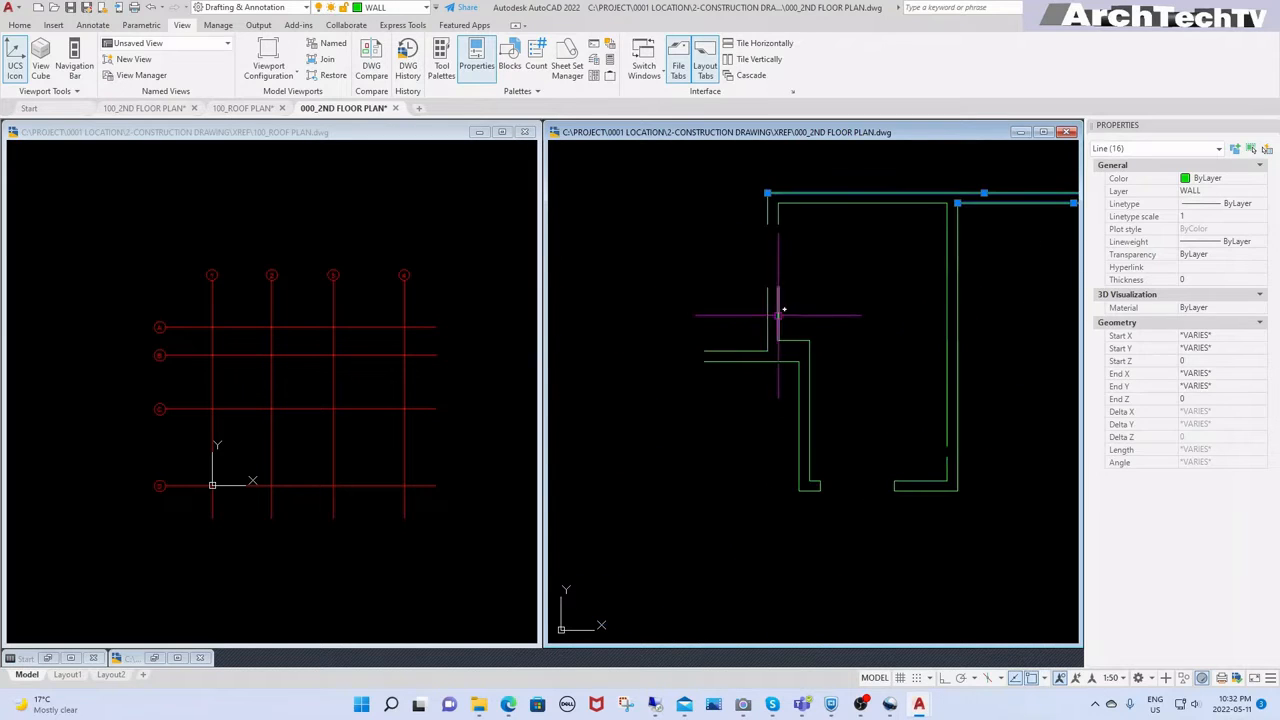
{"action": "left_click", "coordinate": [819, 321]}
{"action": "left_click", "coordinate": [720, 319]}
{"action": "scroll", "coordinate": [882, 341], "scroll_direction": "down", "scroll_amount": 5}
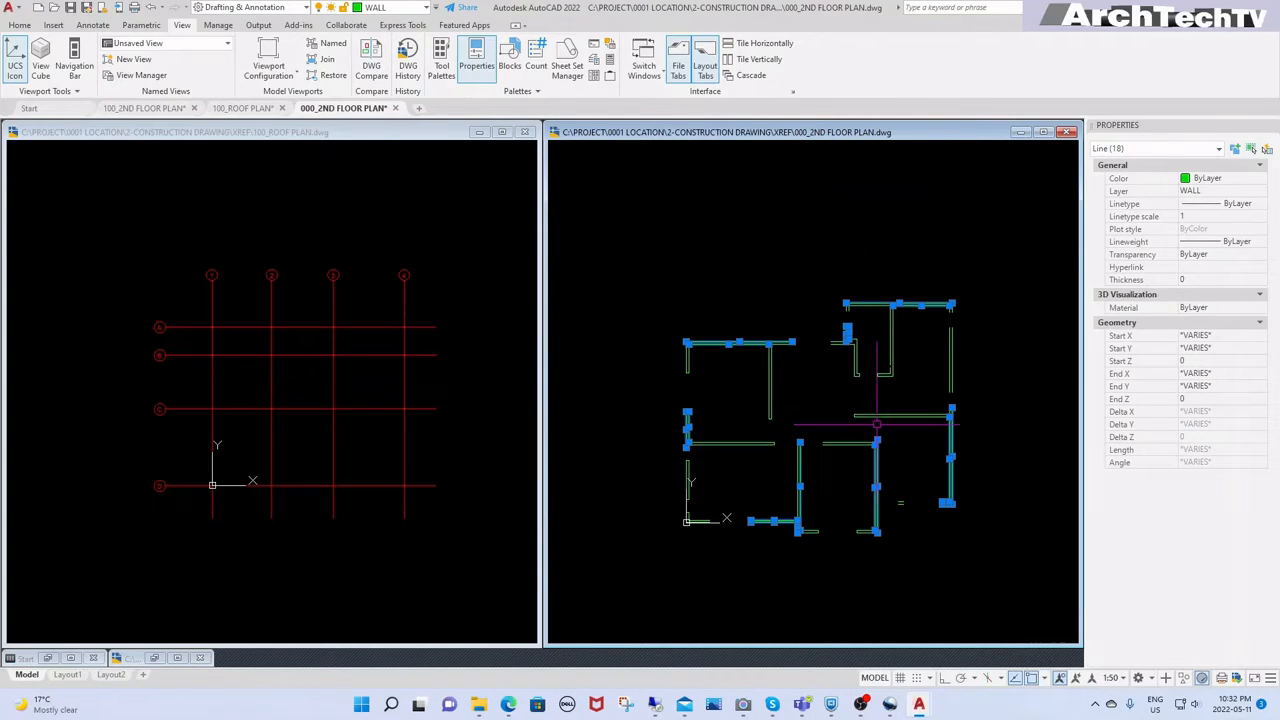
{"action": "mouse_move", "coordinate": [841, 408]}
{"action": "right_mouse_down"}
{"action": "mouse_move", "coordinate": [837, 372]}
{"action": "mouse_move", "coordinate": [808, 331]}
{"action": "mouse_move", "coordinate": [861, 442]}
{"action": "mouse_move", "coordinate": [837, 423]}
{"action": "mouse_move", "coordinate": [837, 394]}
{"action": "mouse_move", "coordinate": [749, 494]}
{"action": "mouse_move", "coordinate": [789, 399]}
{"action": "mouse_move", "coordinate": [843, 366]}
{"action": "mouse_move", "coordinate": [769, 412]}
{"action": "mouse_move", "coordinate": [871, 400]}
{"action": "mouse_move", "coordinate": [357, 457]}
{"action": "mouse_move", "coordinate": [229, 371]}
{"action": "mouse_move", "coordinate": [280, 386]}
{"action": "right_mouse_up"}
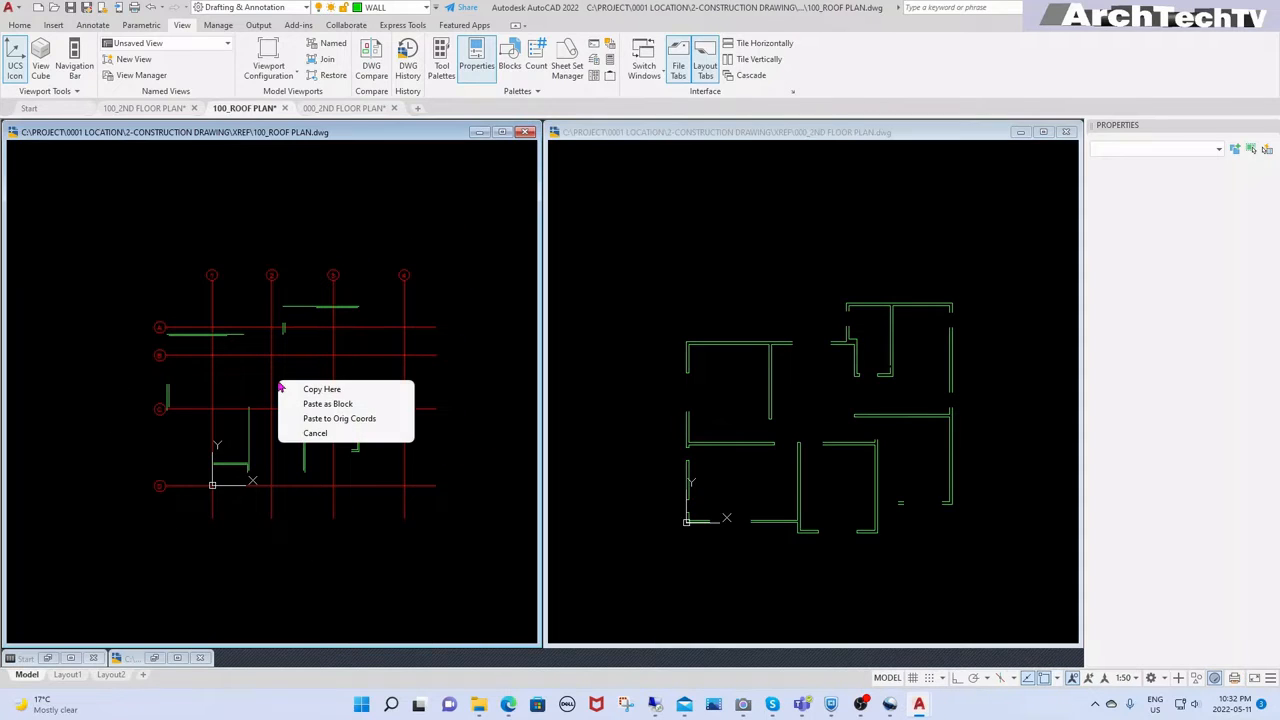
{"action": "left_click", "coordinate": [340, 419]}
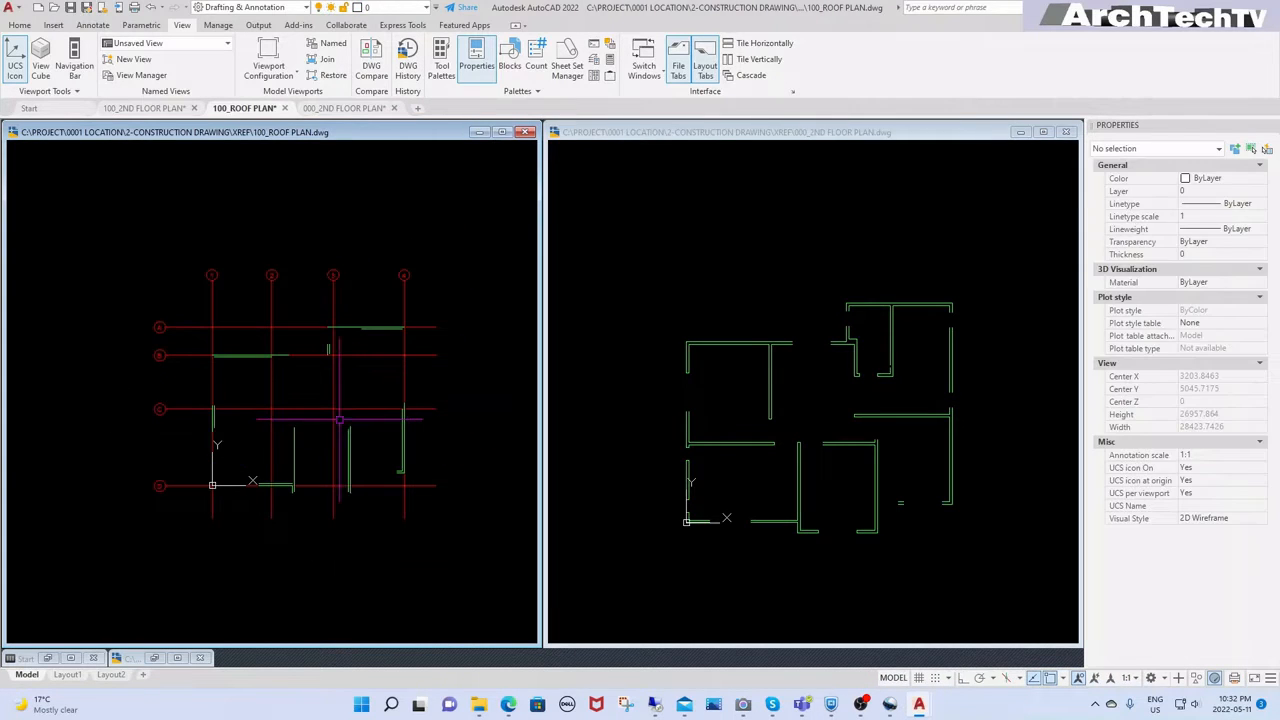
Step: Maximize the 100_ROOF PLAN drawing and hide the layer of the red grid lines and bubbles
{"action": "left_click", "coordinate": [503, 133]}
{"action": "scroll", "coordinate": [662, 358], "scroll_direction": "up", "scroll_amount": 2}
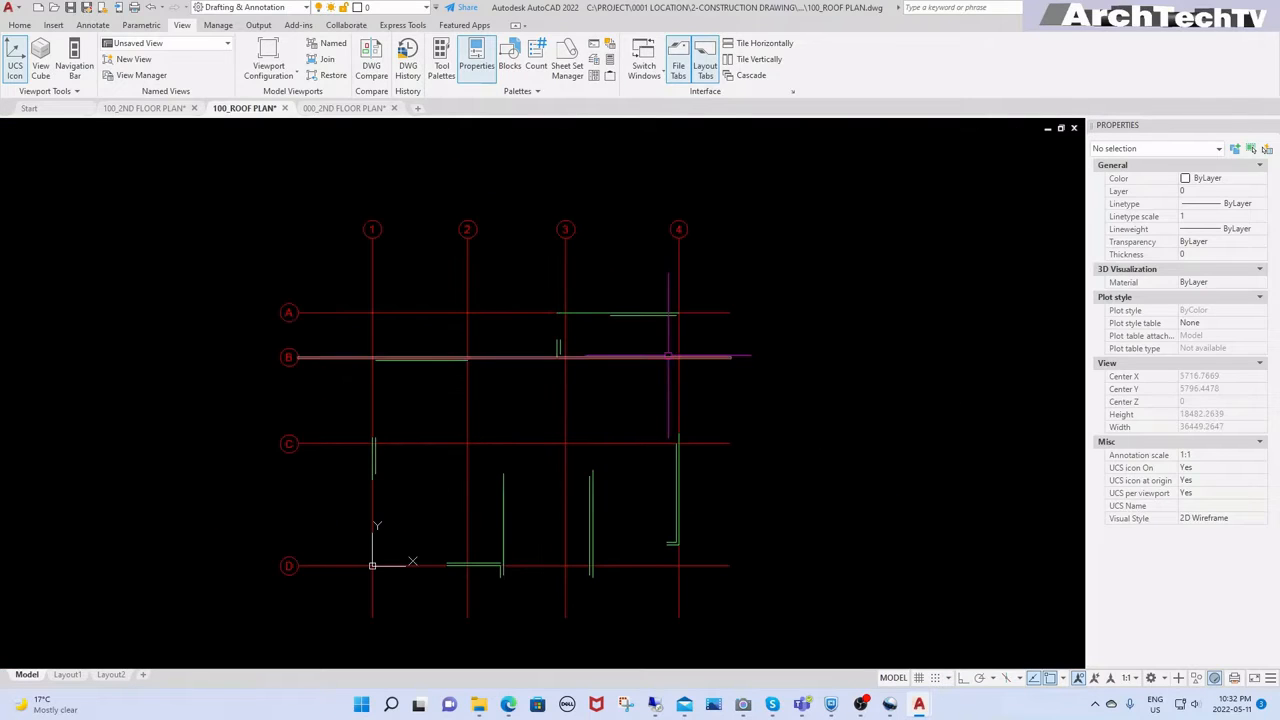
{"action": "scroll", "coordinate": [701, 355], "scroll_direction": "up", "scroll_amount": 3}
{"action": "scroll", "coordinate": [740, 357], "scroll_direction": "down", "scroll_amount": 1}
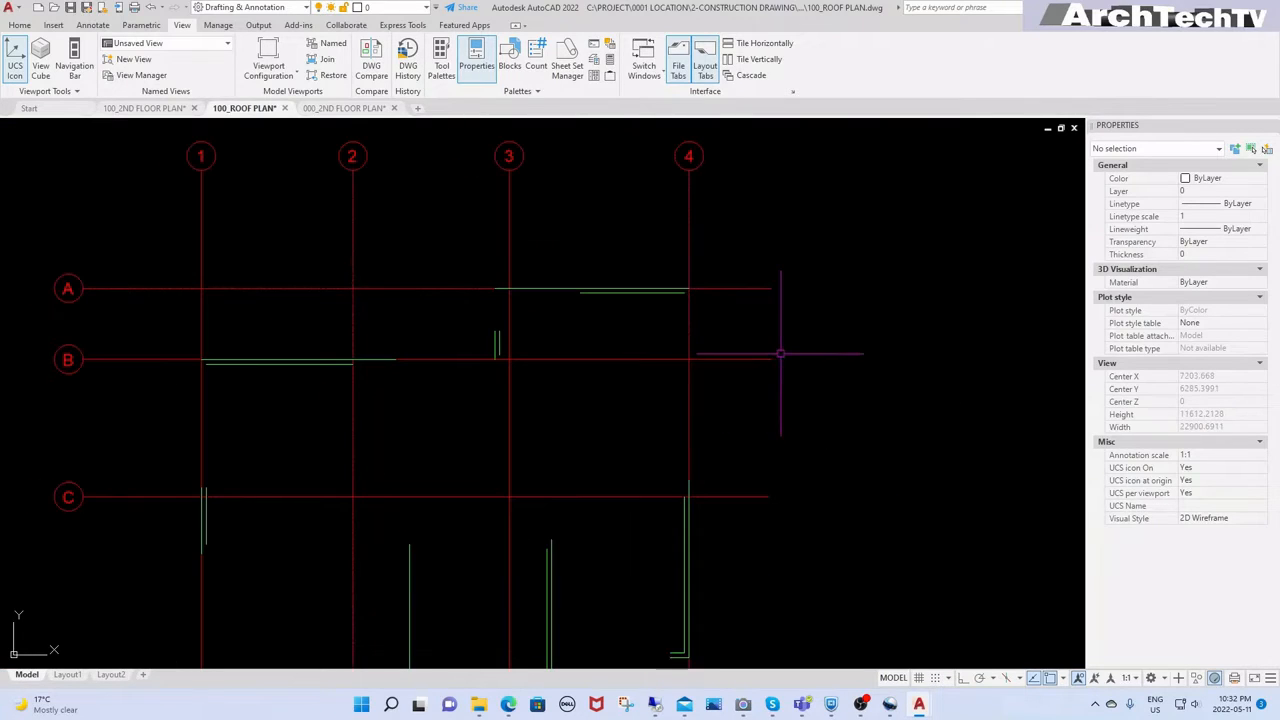
{"action": "left_click", "coordinate": [755, 289]}
{"action": "scroll", "coordinate": [797, 307], "scroll_direction": "down", "scroll_amount": 2}
{"action": "key", "text": "Escape"}
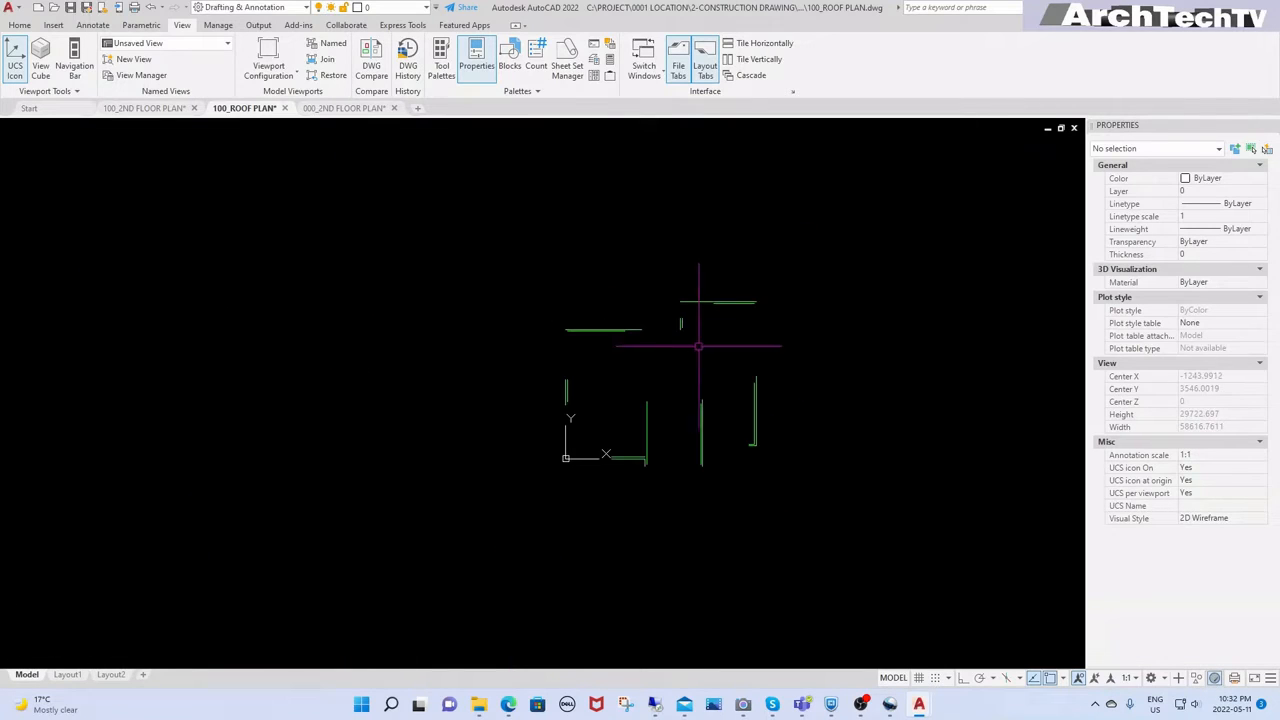
Step: Fillet the outer and inner wall lines into a closed corner at the building's upper-right corner
{"action": "scroll", "coordinate": [686, 343], "scroll_direction": "up", "scroll_amount": 3}
{"action": "type", "text": "f"}
{"action": "key", "text": "Return"}
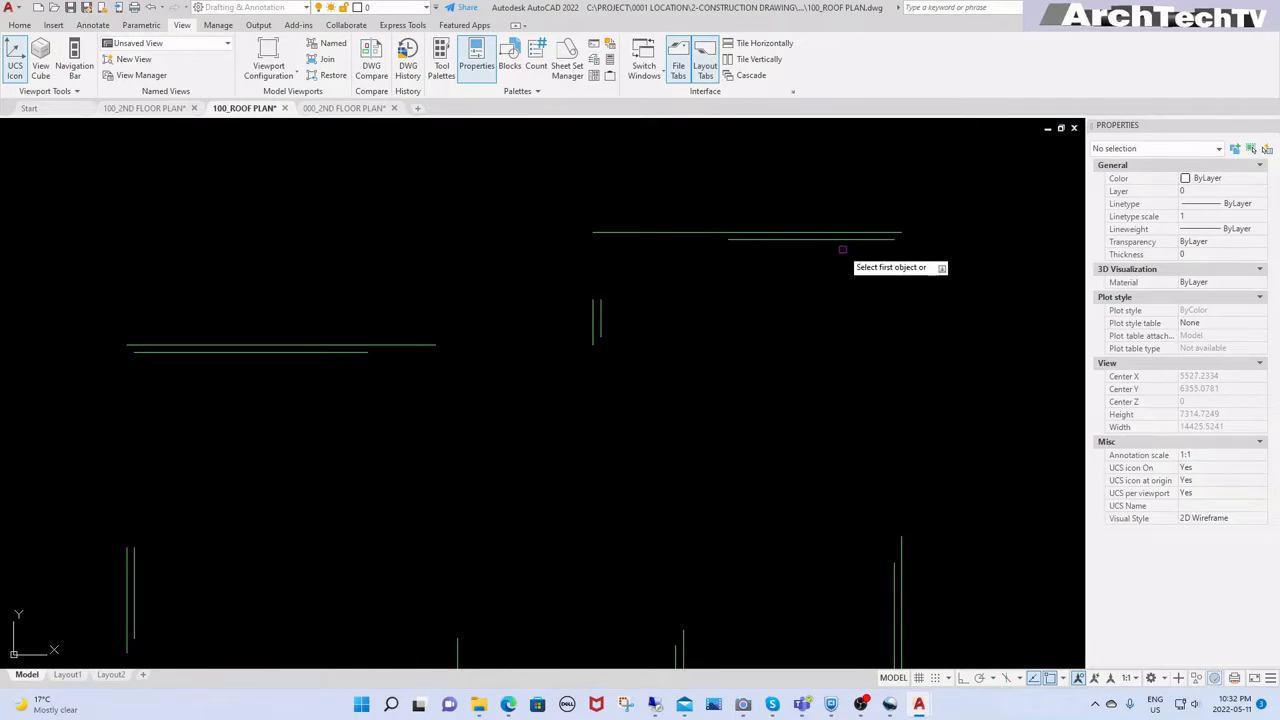
{"action": "left_click", "coordinate": [846, 233]}
{"action": "left_click", "coordinate": [901, 545]}
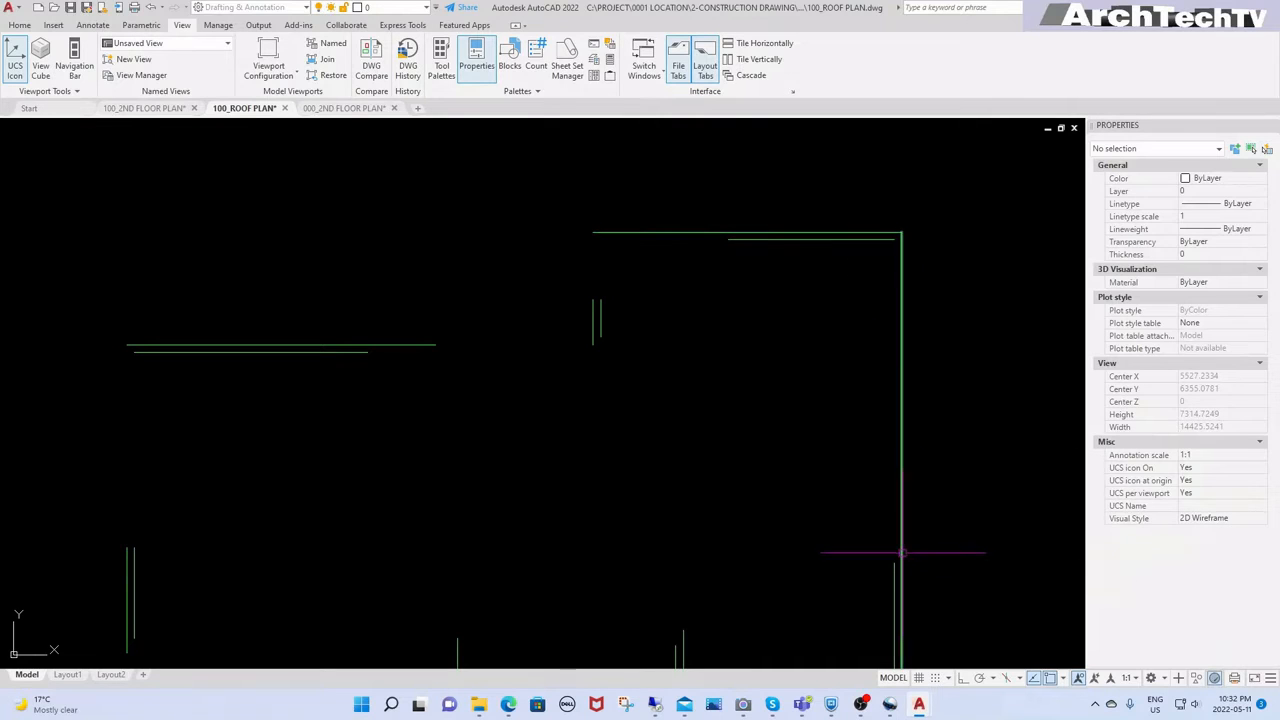
{"action": "key", "text": "Return"}
{"action": "left_click", "coordinate": [823, 239]}
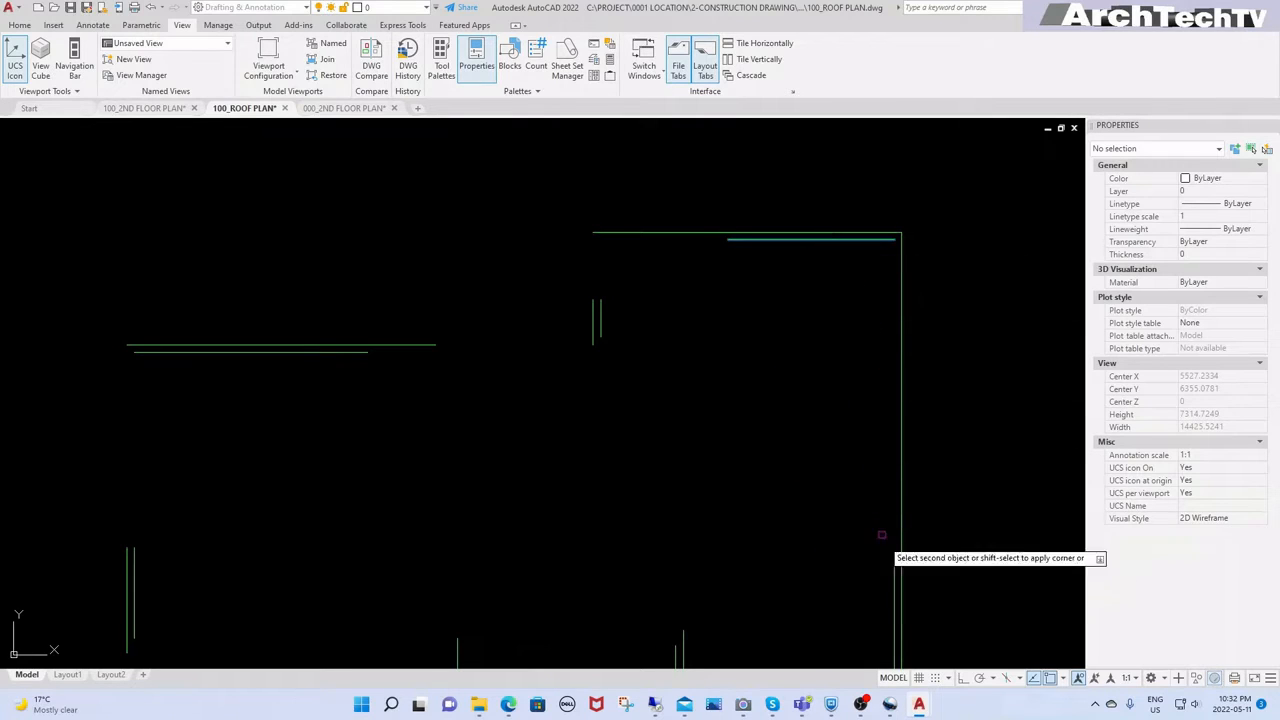
{"action": "left_click", "coordinate": [894, 585]}
Step: Fillet the outer and inner lines of the topmost wall with the short vertical wall at its left end
{"action": "scroll", "coordinate": [900, 430], "scroll_direction": "down", "scroll_amount": 2}
{"action": "scroll", "coordinate": [741, 300], "scroll_direction": "up", "scroll_amount": 3}
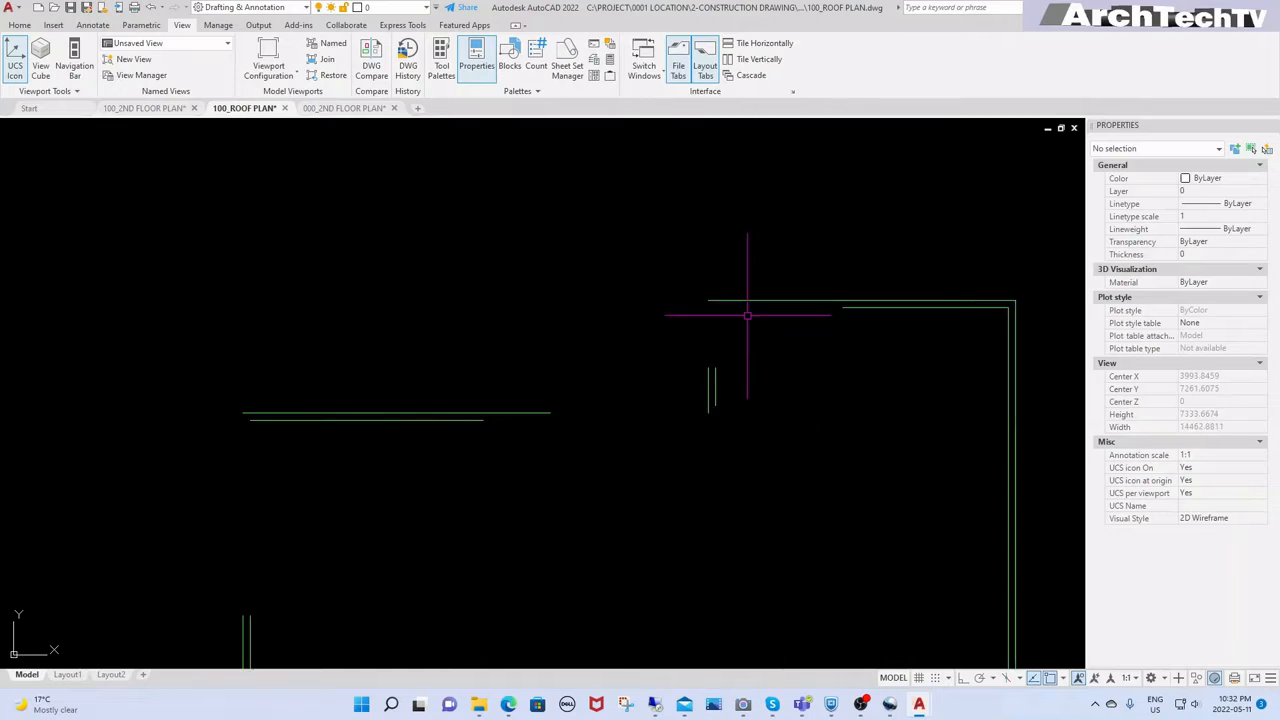
{"action": "key", "text": "Return"}
{"action": "left_click", "coordinate": [749, 290]}
{"action": "left_click", "coordinate": [686, 427]}
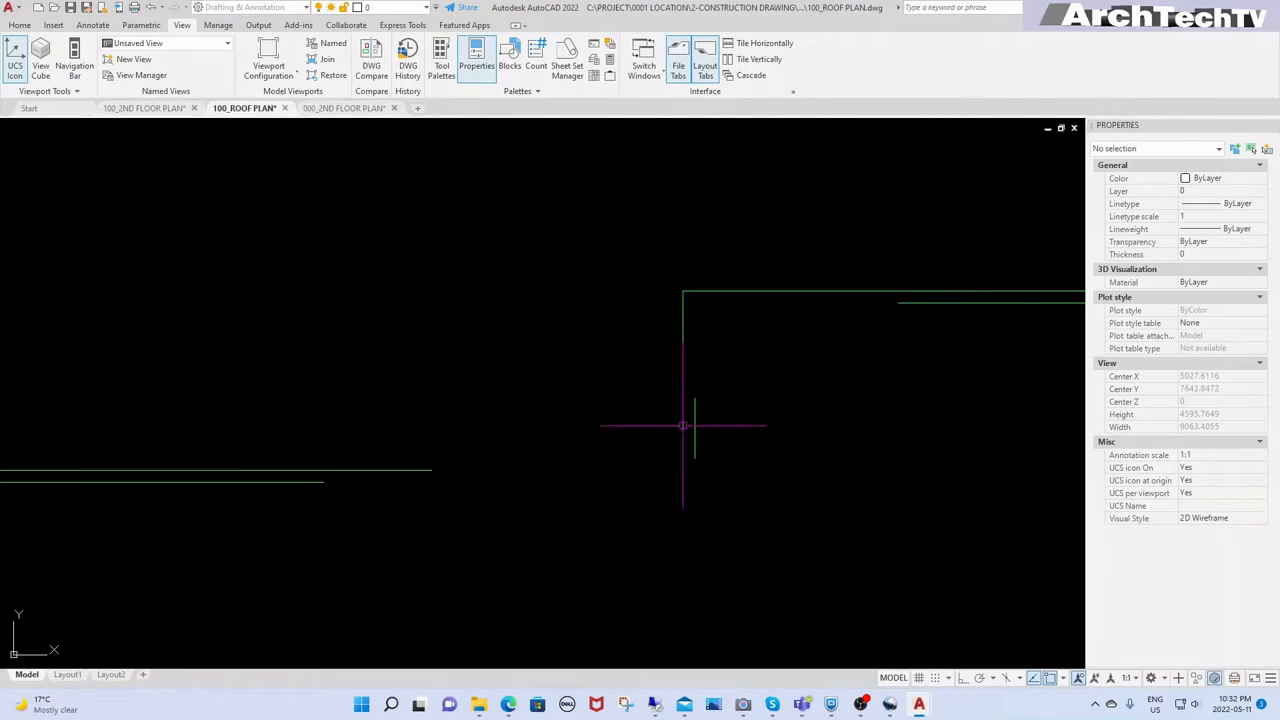
{"action": "key", "text": "Return"}
{"action": "left_click", "coordinate": [894, 305]}
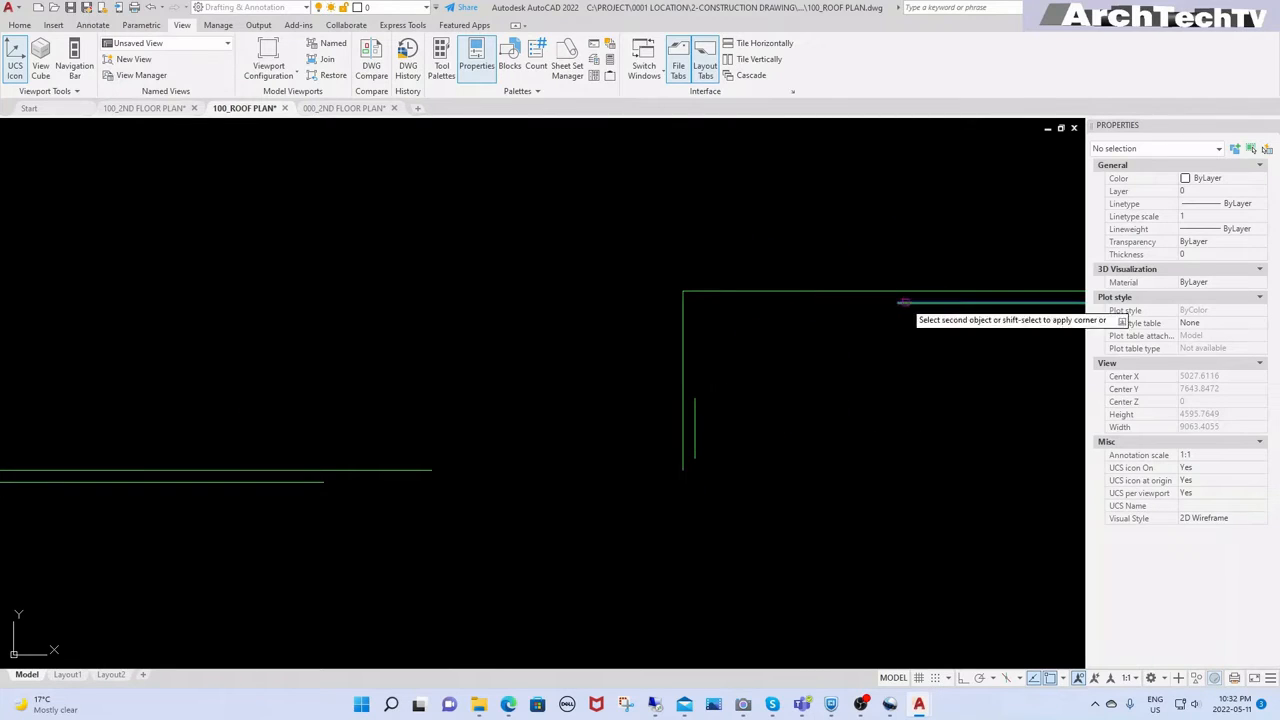
{"action": "left_click", "coordinate": [695, 432]}
Step: Fillet both lines of the short vertical wall with the lower horizontal wall to close the stepped corner
{"action": "scroll", "coordinate": [710, 420], "scroll_direction": "down", "scroll_amount": 2}
{"action": "key", "text": "Return"}
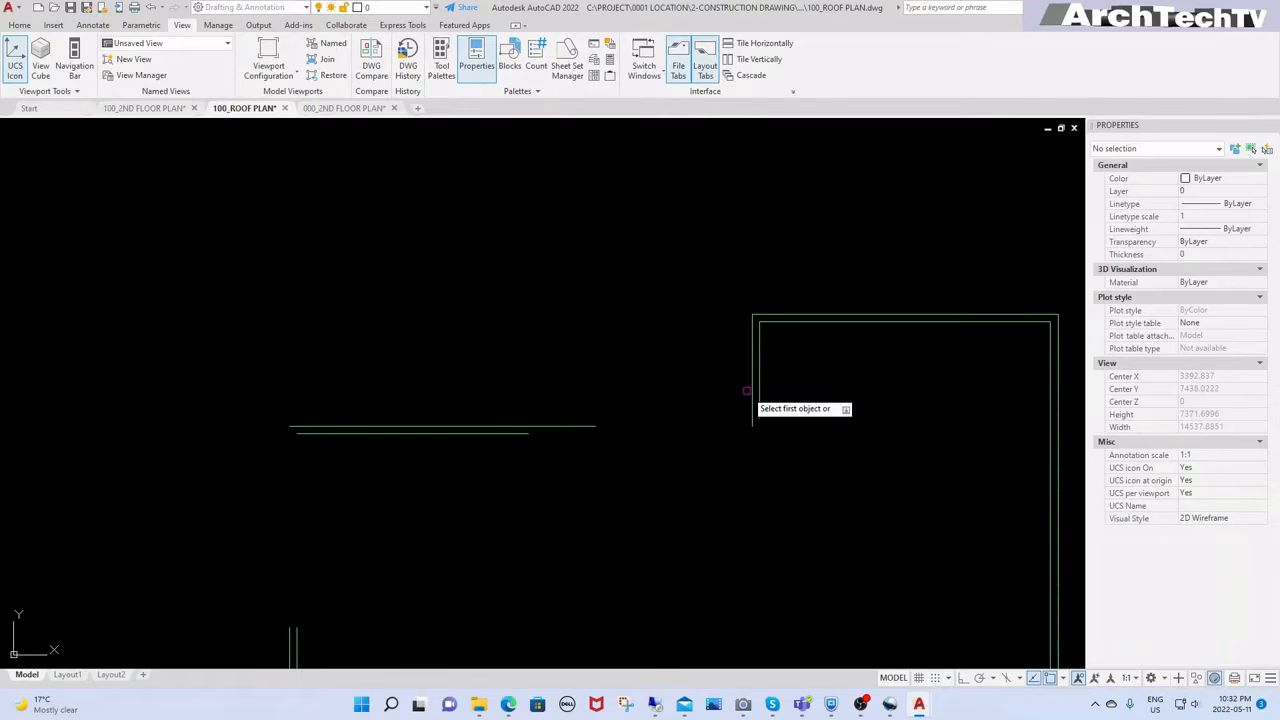
{"action": "left_click", "coordinate": [752, 396]}
{"action": "left_click", "coordinate": [581, 428]}
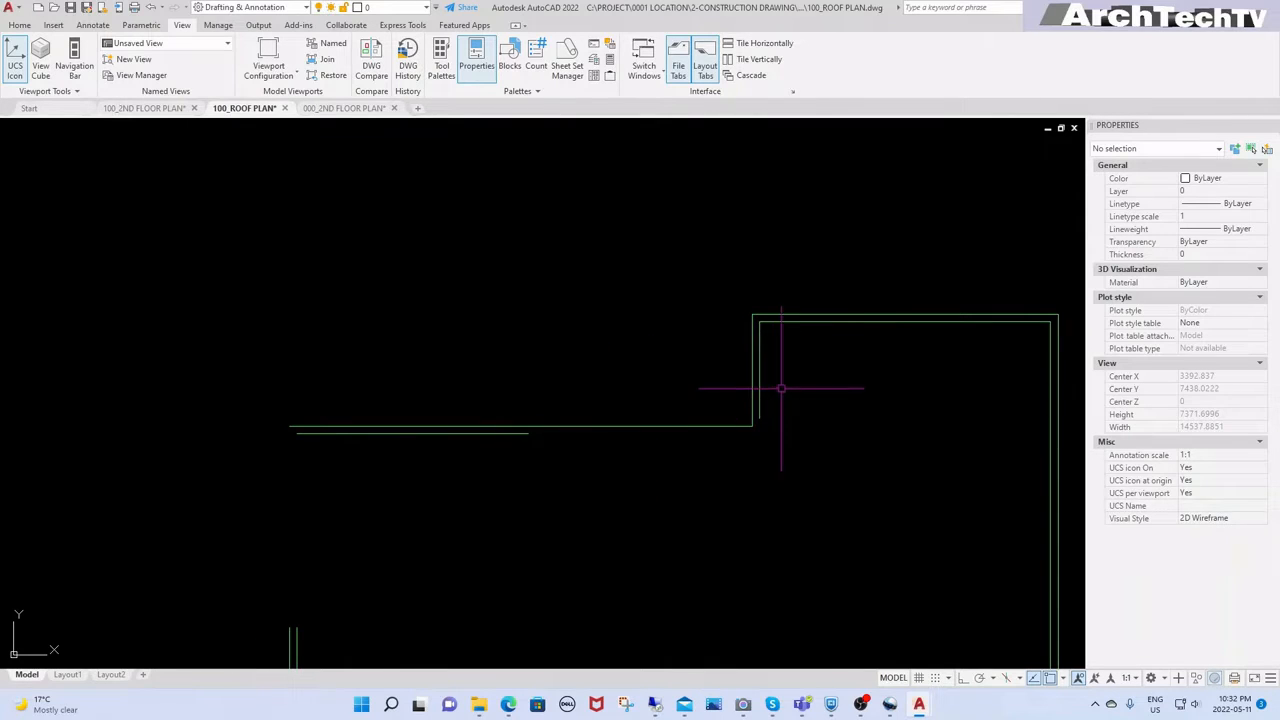
{"action": "left_click", "coordinate": [760, 400]}
{"action": "left_click", "coordinate": [506, 432]}
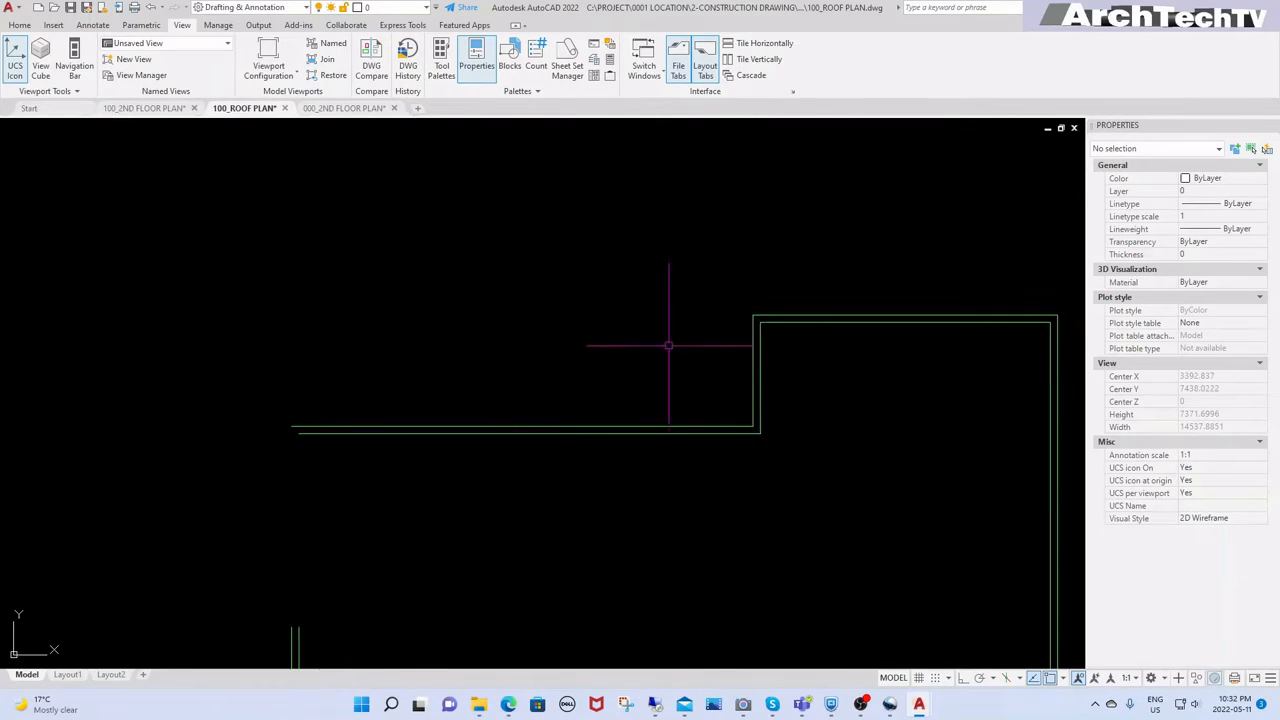
Step: Fillet the inner and outer lines of that horizontal wall with the left exterior wall at the upper-left corner
{"action": "scroll", "coordinate": [543, 457], "scroll_direction": "down", "scroll_amount": 4}
{"action": "scroll", "coordinate": [490, 412], "scroll_direction": "up", "scroll_amount": 4}
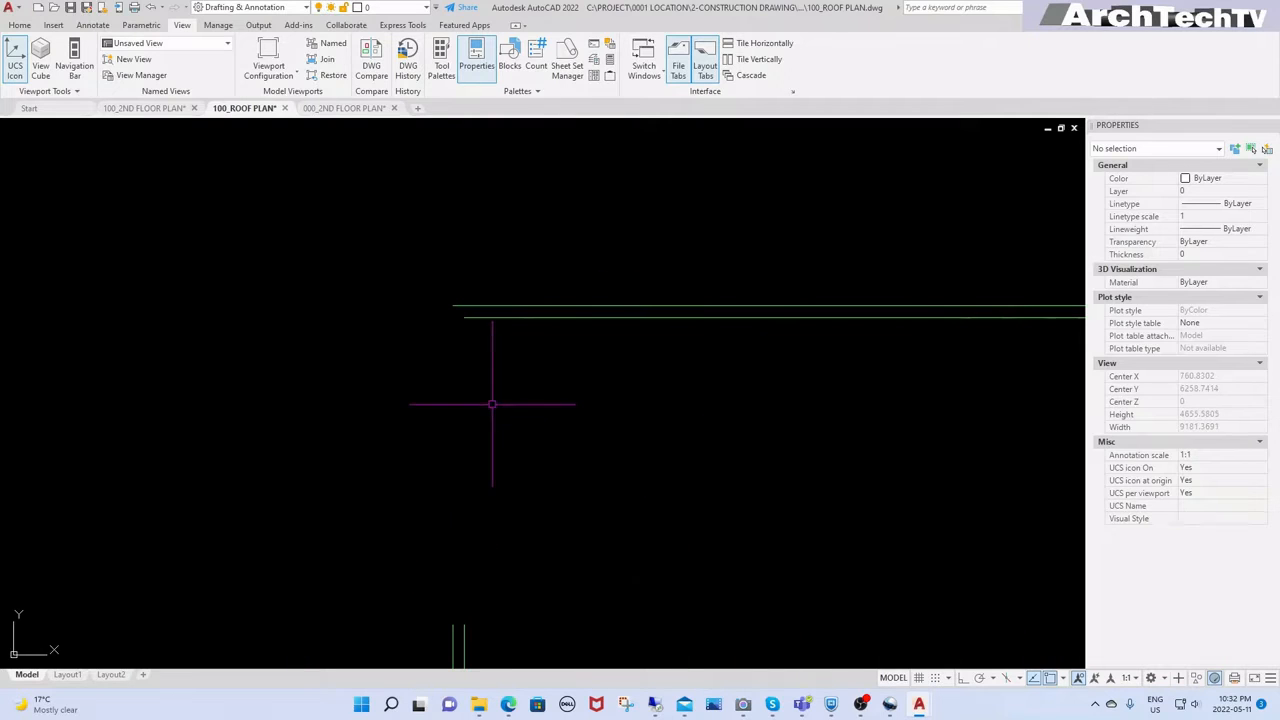
{"action": "key", "text": "space"}
{"action": "left_click", "coordinate": [530, 313]}
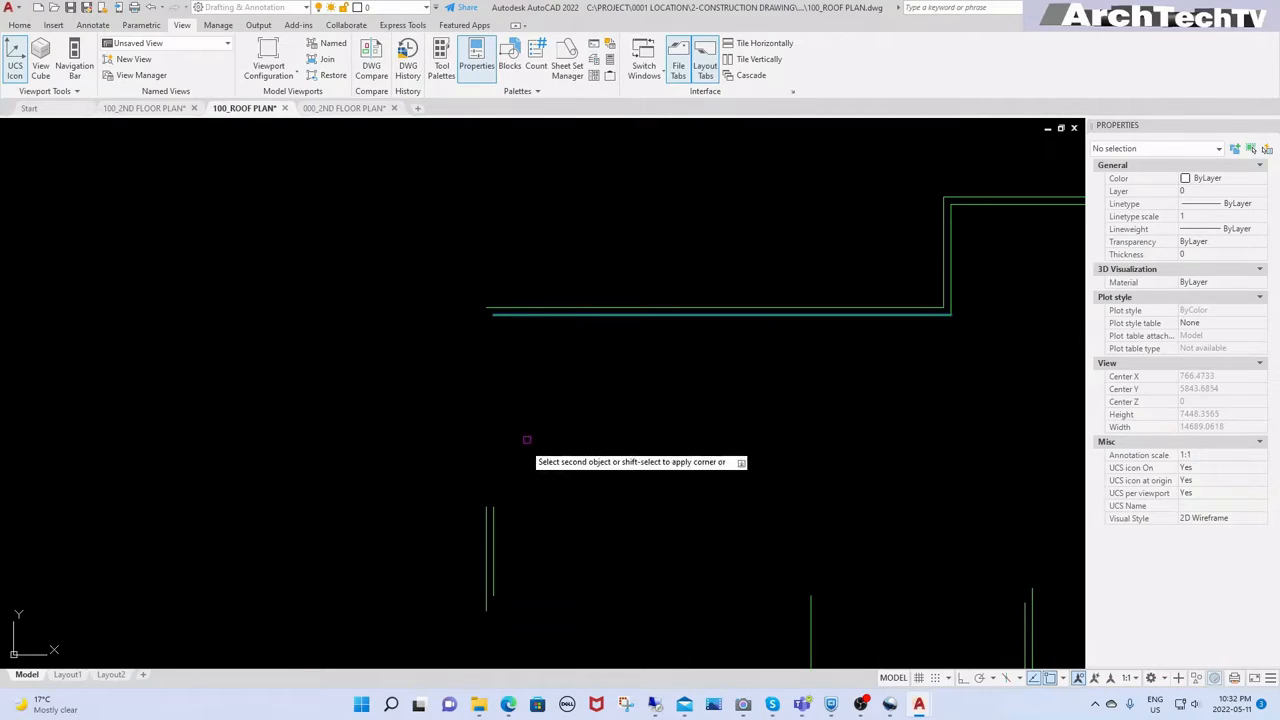
{"action": "left_click", "coordinate": [493, 510]}
{"action": "key", "text": "space"}
{"action": "left_click", "coordinate": [486, 514]}
{"action": "left_click", "coordinate": [552, 302]}
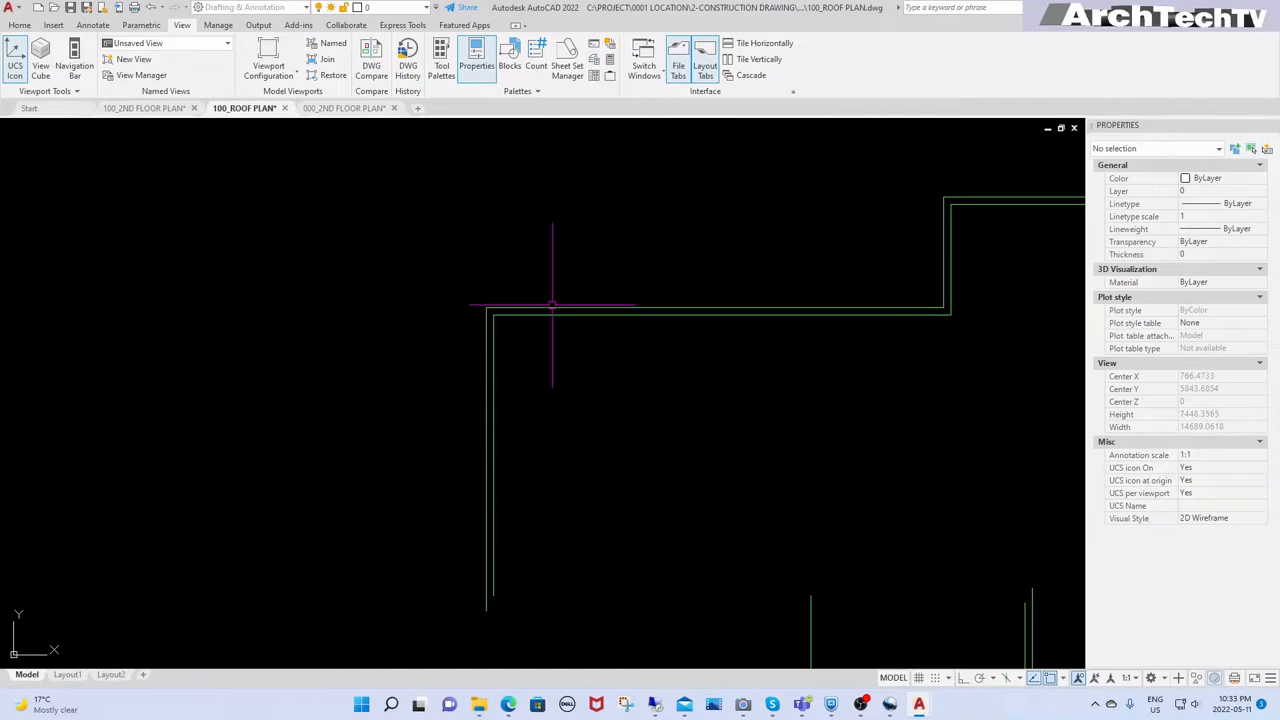
Step: Fillet the outer and inner lines of the left exterior wall with the bottom wall at the origin corner
{"action": "scroll", "coordinate": [549, 306], "scroll_direction": "down", "scroll_amount": 4}
{"action": "scroll", "coordinate": [508, 457], "scroll_direction": "up", "scroll_amount": 5}
{"action": "key", "text": "space"}
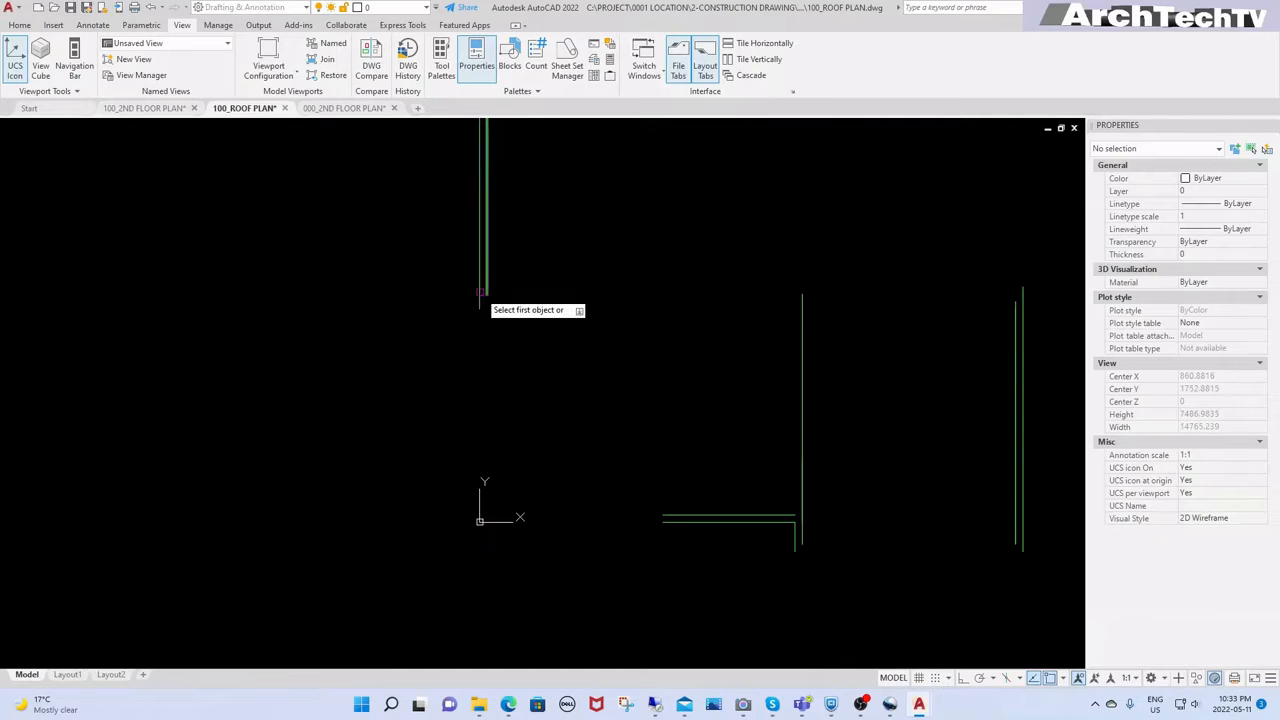
{"action": "left_click", "coordinate": [486, 306]}
{"action": "left_click", "coordinate": [705, 520]}
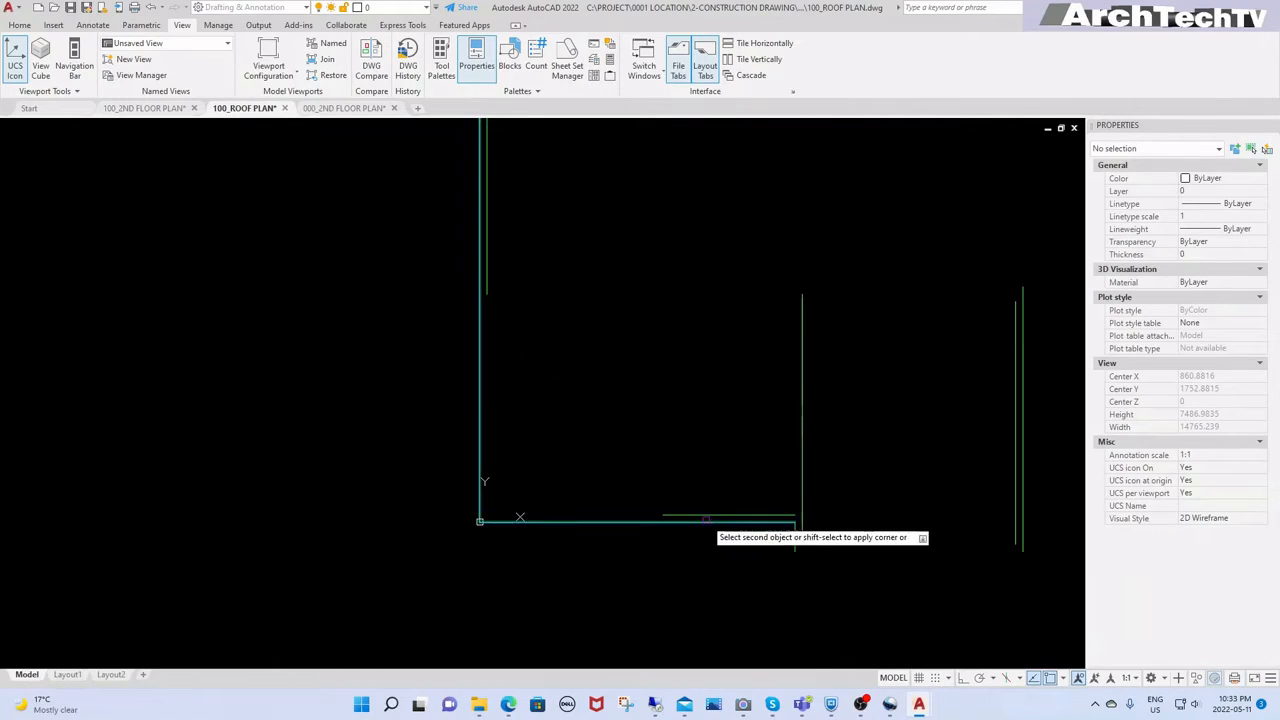
{"action": "key", "text": "space"}
{"action": "left_click", "coordinate": [702, 515]}
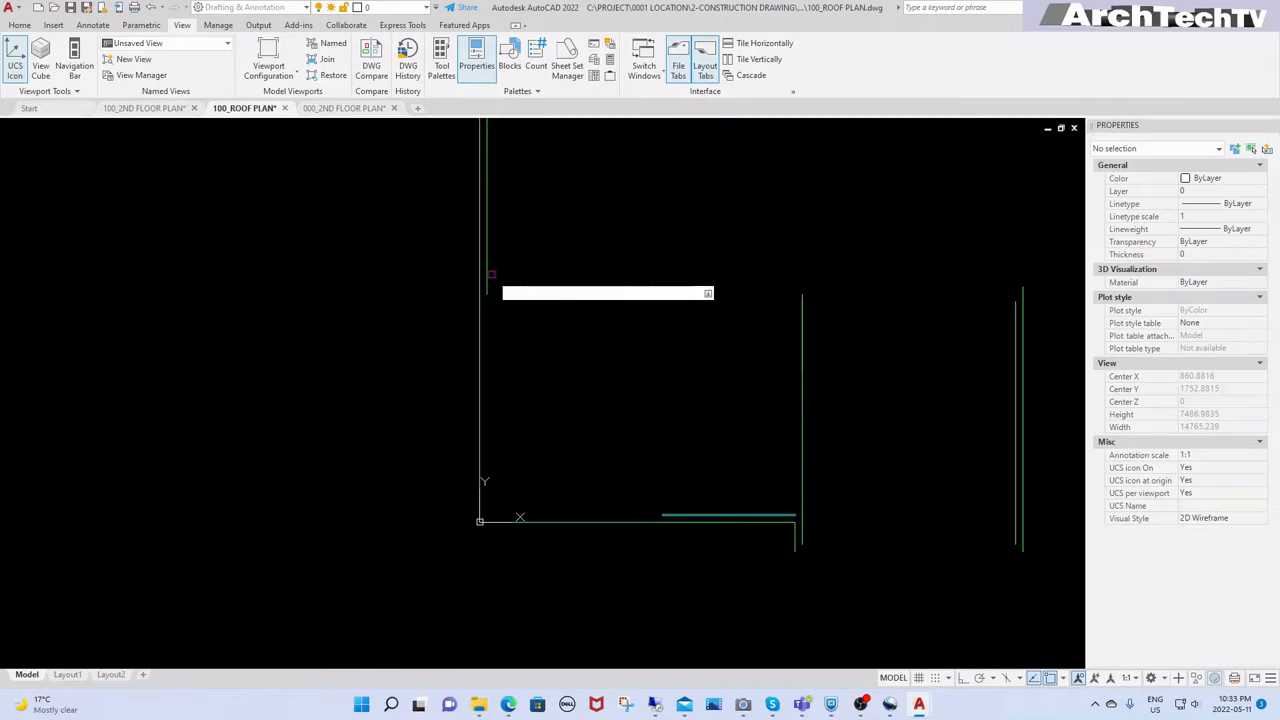
{"action": "left_click", "coordinate": [486, 292]}
Step: Copy both bottom wall lines from the origin corner to the lower end of the short vertical wall line
{"action": "scroll", "coordinate": [575, 414], "scroll_direction": "down", "scroll_amount": 4}
{"action": "scroll", "coordinate": [700, 473], "scroll_direction": "up", "scroll_amount": 4}
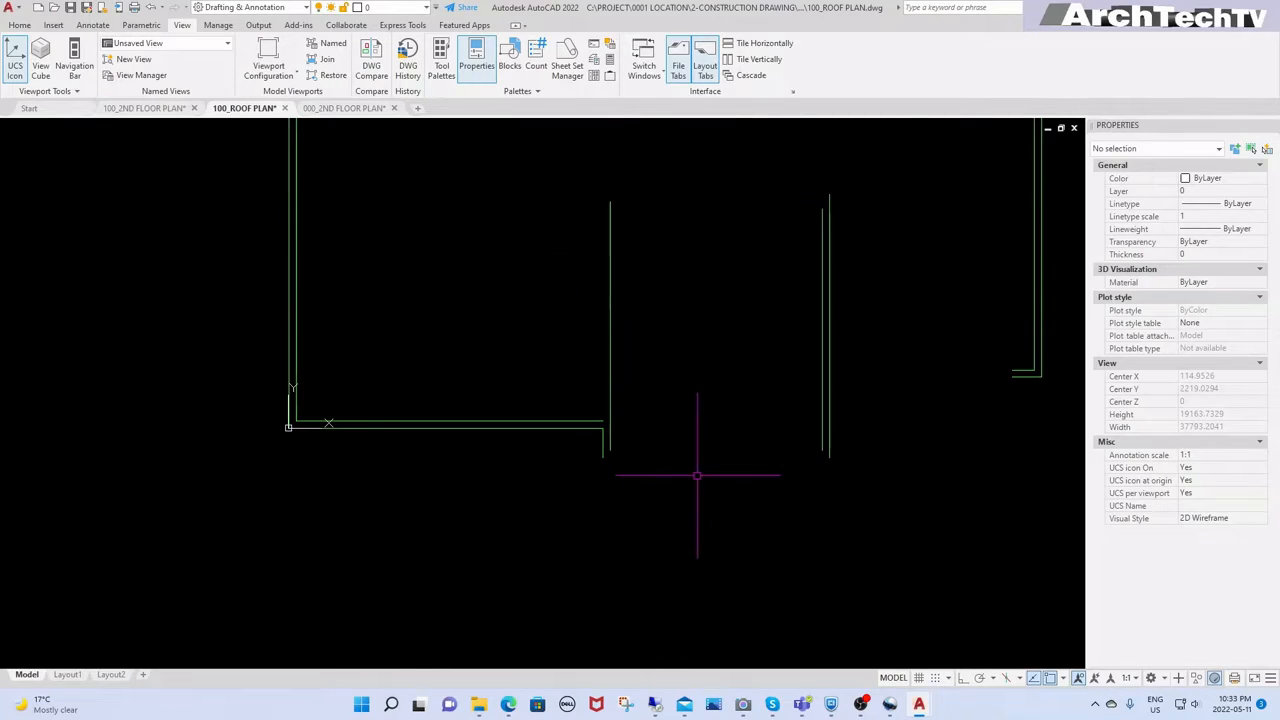
{"action": "key", "text": "Escape"}
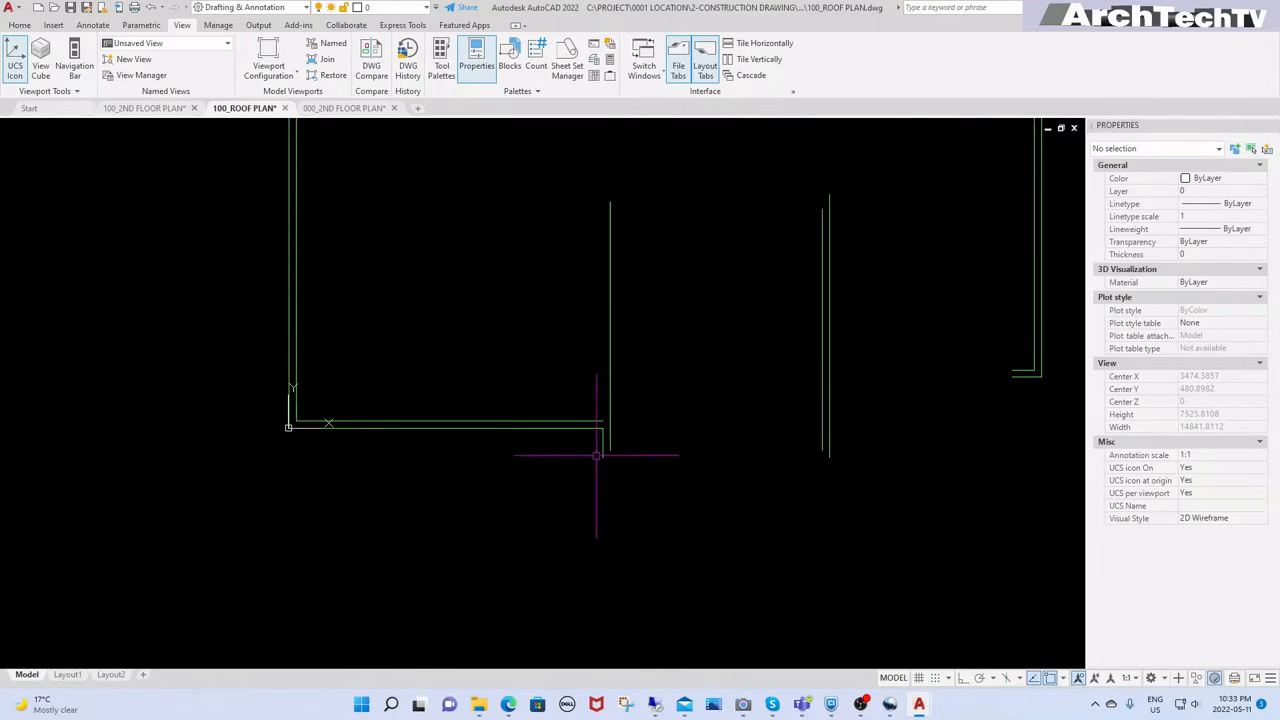
{"action": "type", "text": "co"}
{"action": "key", "text": "space"}
{"action": "left_click", "coordinate": [450, 374]}
{"action": "left_click", "coordinate": [405, 482]}
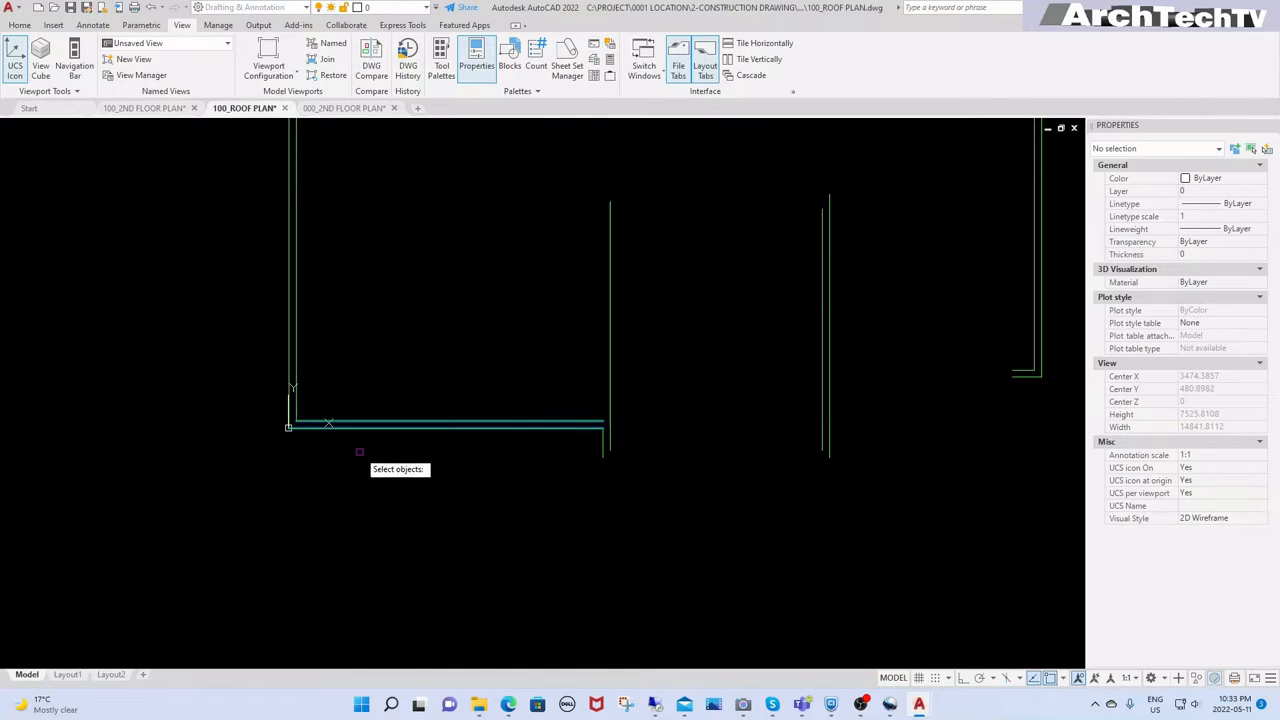
{"action": "key", "text": "space"}
{"action": "left_click", "coordinate": [288, 427]}
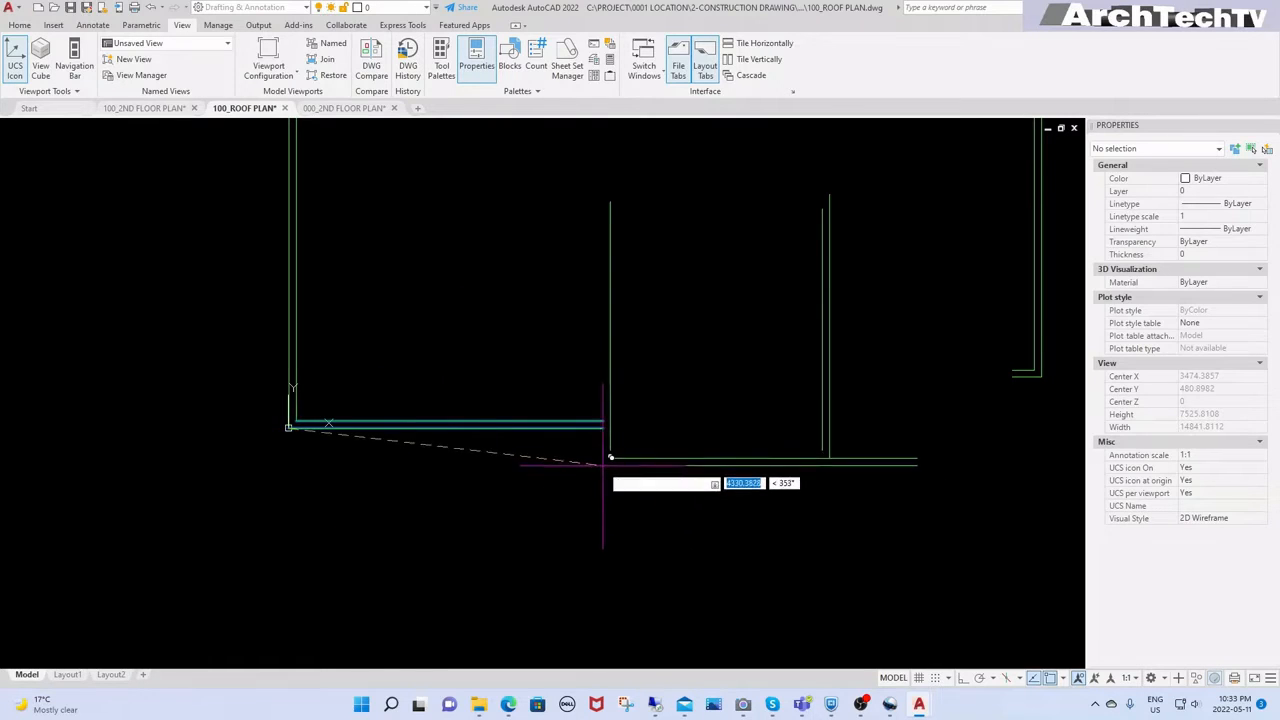
{"action": "left_click", "coordinate": [603, 456]}
{"action": "key", "text": "Escape"}
Step: Fillet the inner line of the bottom wall with the inner line of the short vertical wall at the step
{"action": "scroll", "coordinate": [671, 497], "scroll_direction": "up", "scroll_amount": 4}
{"action": "type", "text": "f"}
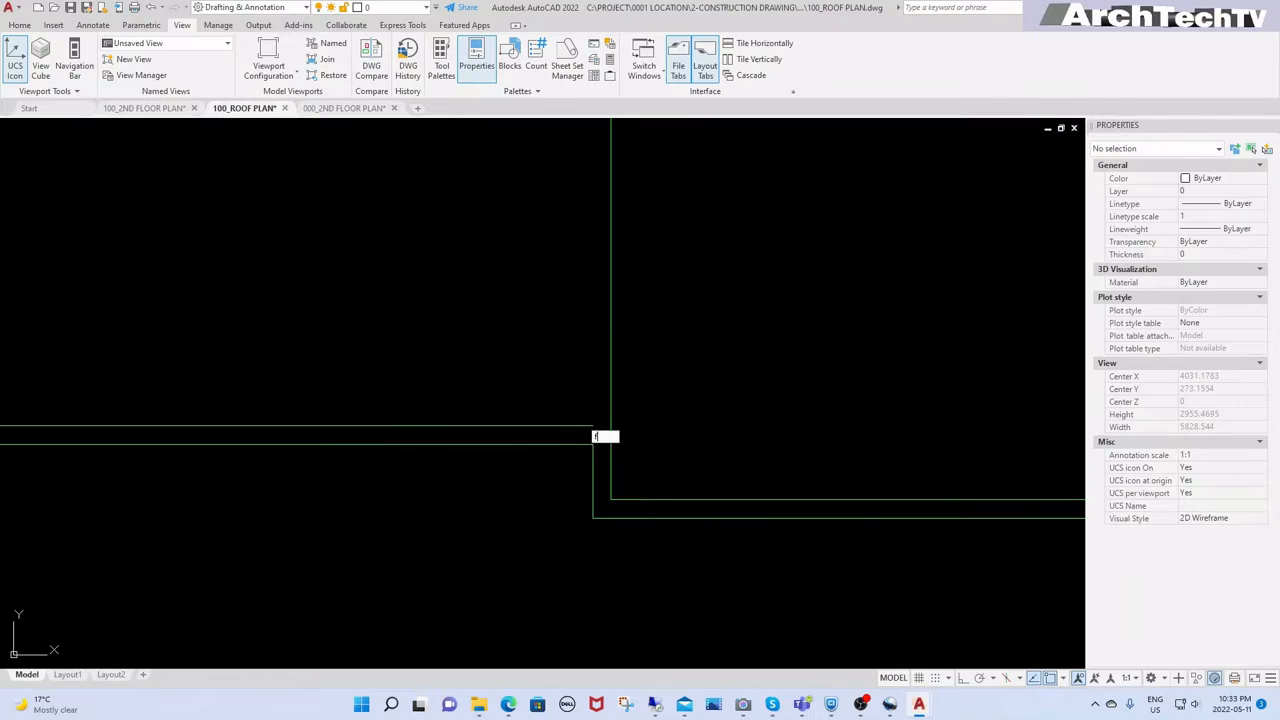
{"action": "key", "text": "space"}
{"action": "left_click", "coordinate": [579, 429]}
{"action": "left_click", "coordinate": [612, 456]}
{"action": "scroll", "coordinate": [843, 514], "scroll_direction": "down", "scroll_amount": 5}
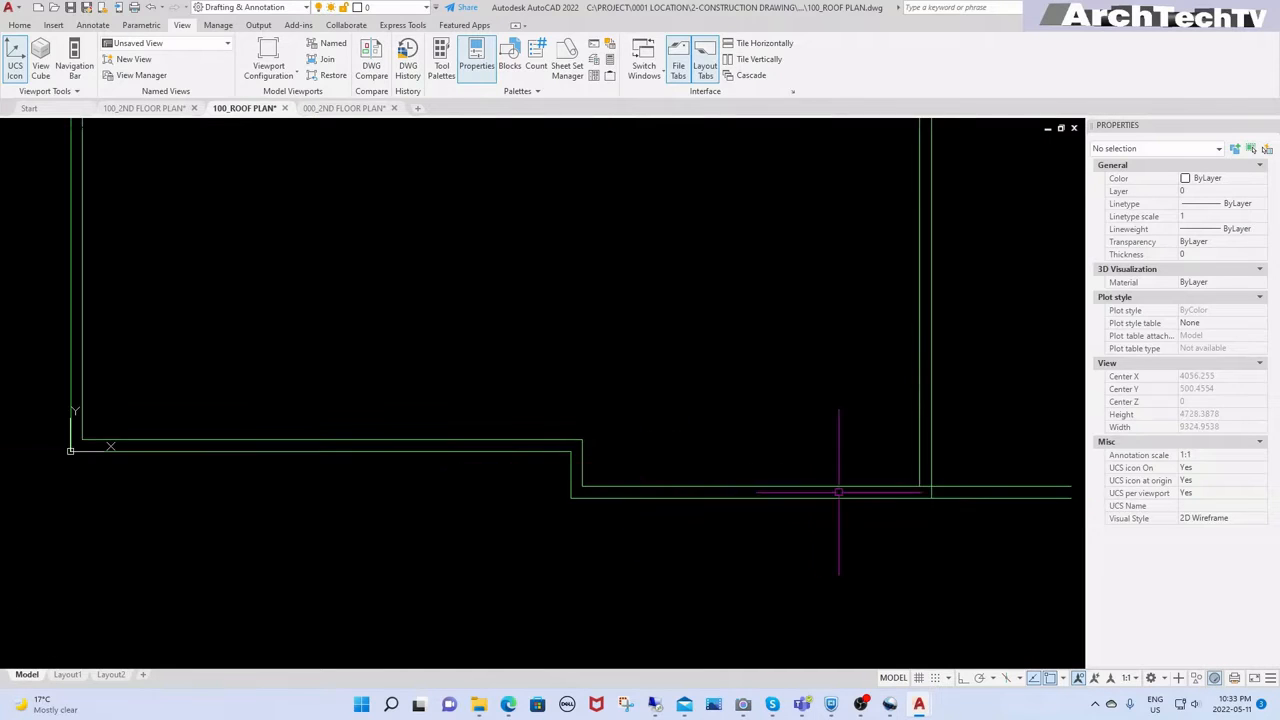
Step: Fillet the inner and outer lines of the copied bottom wall with the vertical wall at its right end
{"action": "scroll", "coordinate": [883, 478], "scroll_direction": "down", "scroll_amount": 3}
{"action": "key", "text": "space"}
{"action": "scroll", "coordinate": [829, 457], "scroll_direction": "up", "scroll_amount": 6}
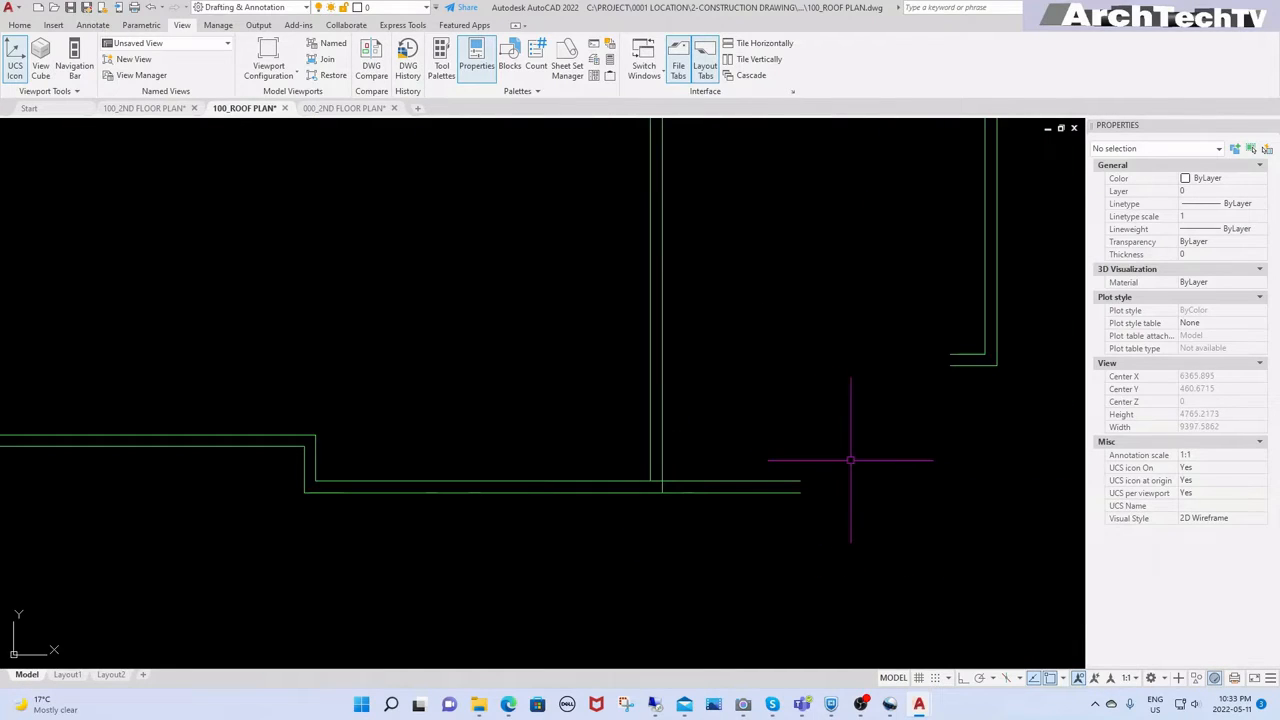
{"action": "type", "text": "f"}
{"action": "key", "text": "space"}
{"action": "left_click", "coordinate": [651, 455]}
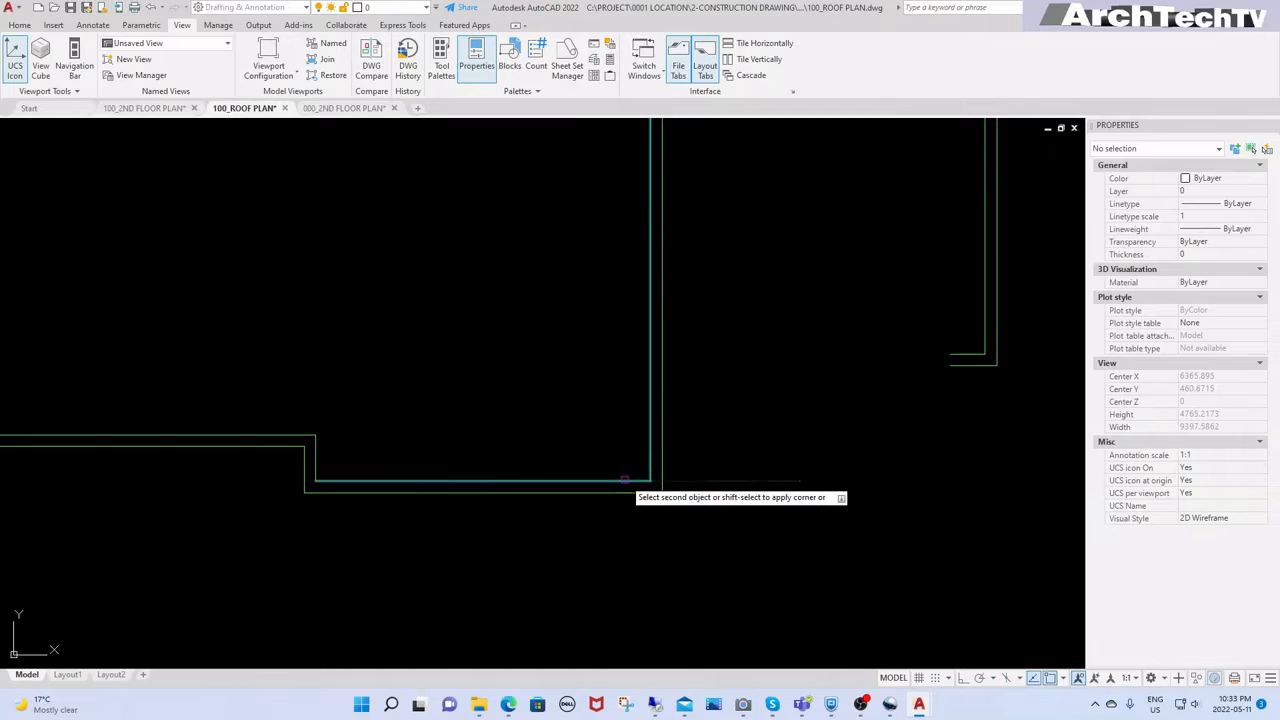
{"action": "left_click", "coordinate": [623, 481]}
{"action": "key", "text": "space"}
{"action": "left_click", "coordinate": [638, 492]}
{"action": "left_click", "coordinate": [660, 481]}
Step: Fillet both lines of that vertical wall with the lower-right horizontal wall to close the exterior outline
{"action": "key", "text": "space"}
{"action": "left_click", "coordinate": [664, 477]}
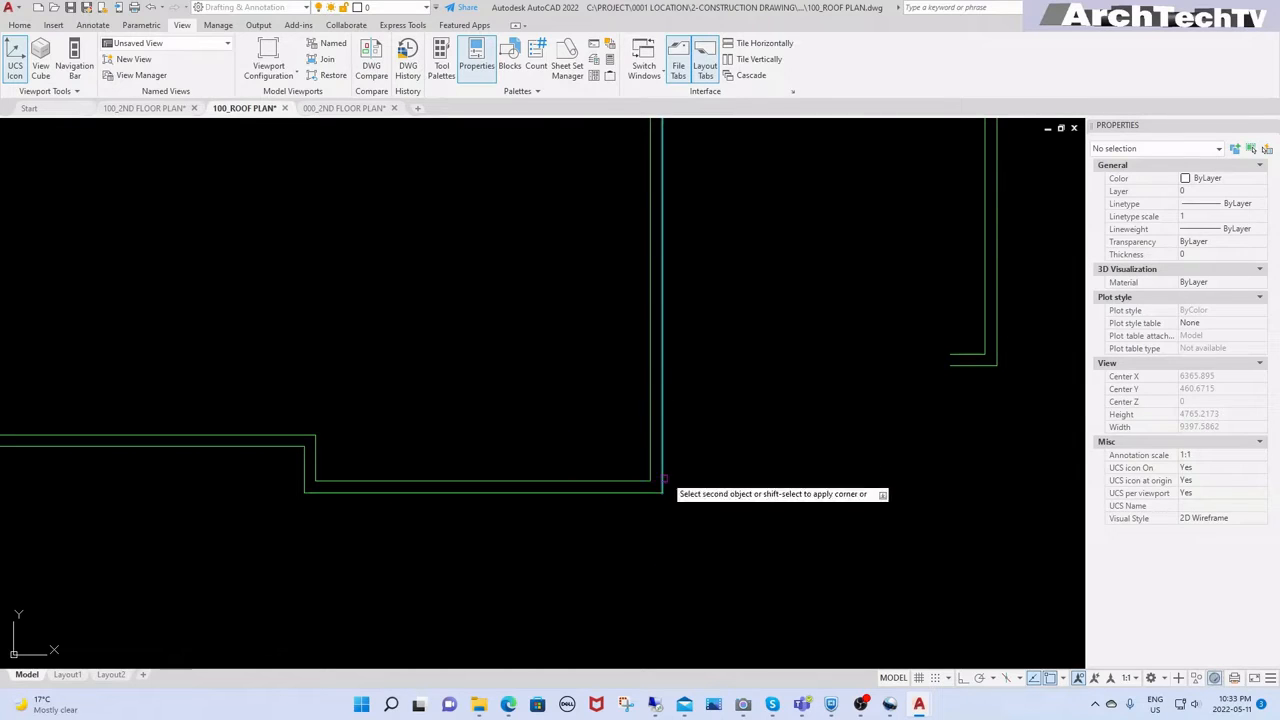
{"action": "left_click", "coordinate": [966, 366]}
{"action": "key", "text": "space"}
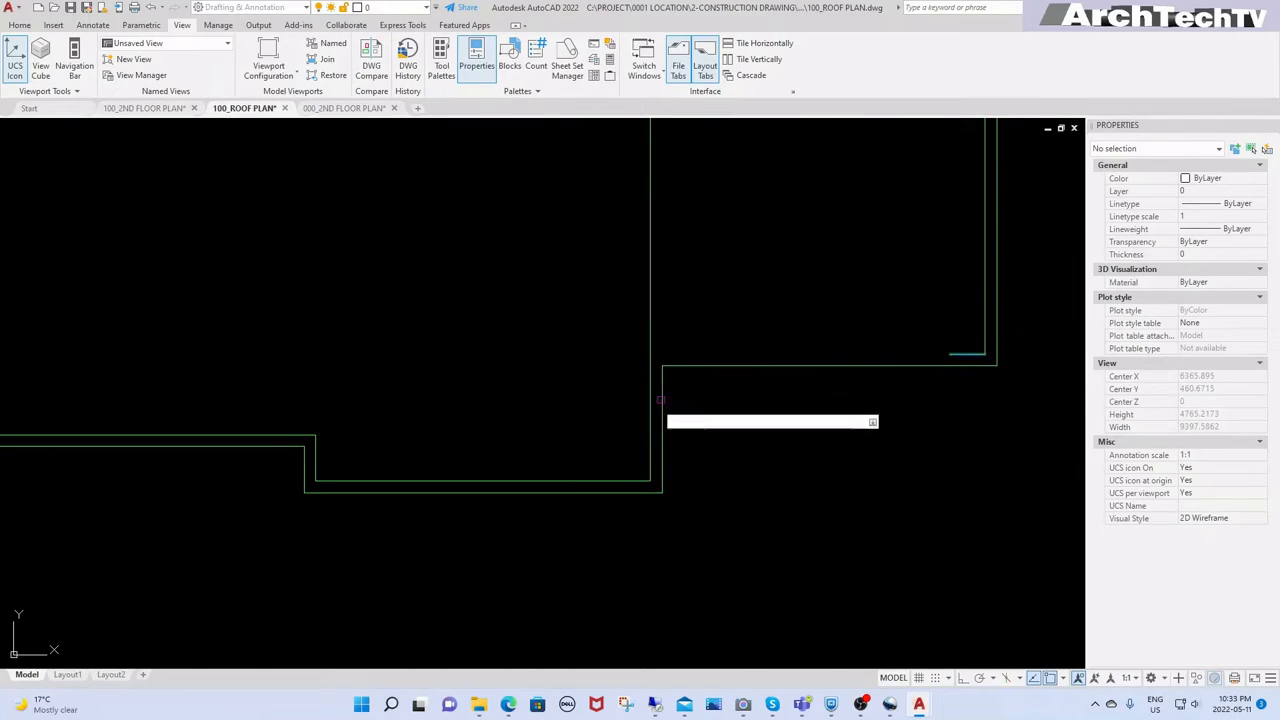
{"action": "left_click", "coordinate": [648, 422]}
{"action": "left_click", "coordinate": [649, 421]}
{"action": "scroll", "coordinate": [781, 446], "scroll_direction": "down", "scroll_amount": 3}
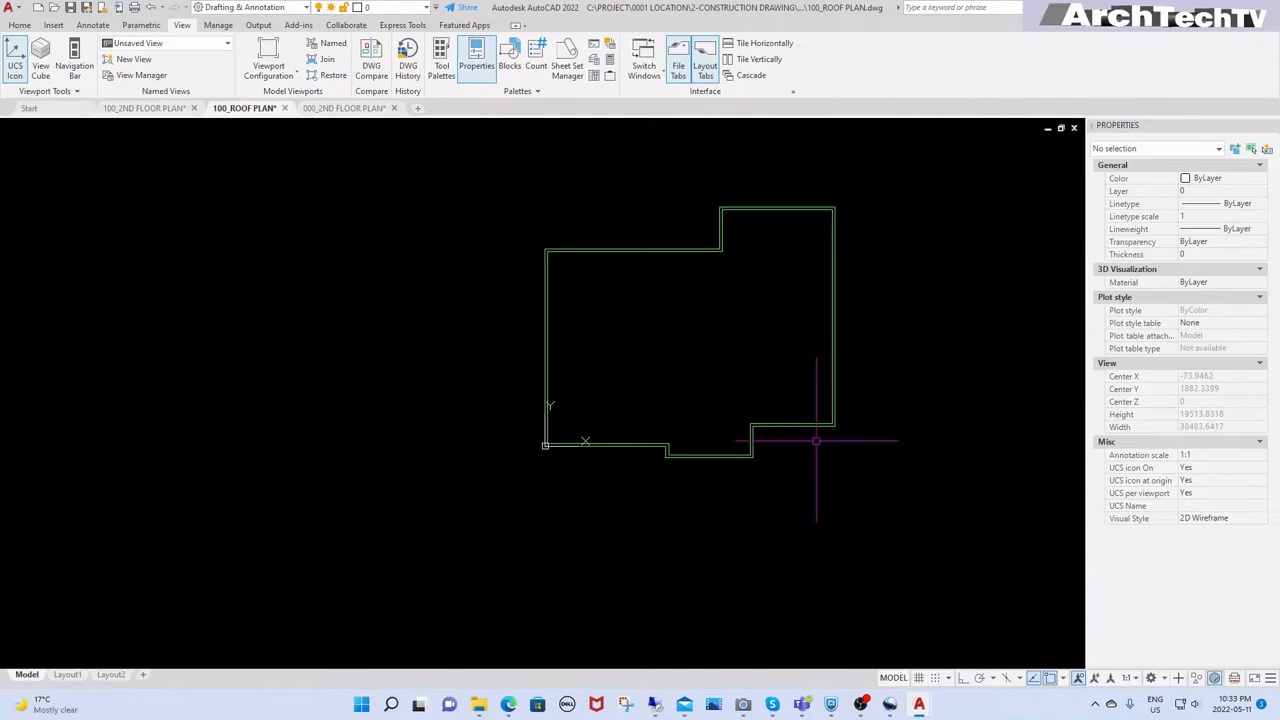
Step: Save the roof plan drawing with the closed wall outline
{"action": "middle_click_drag", "start_coordinate": [834, 399], "coordinate": [746, 470]}
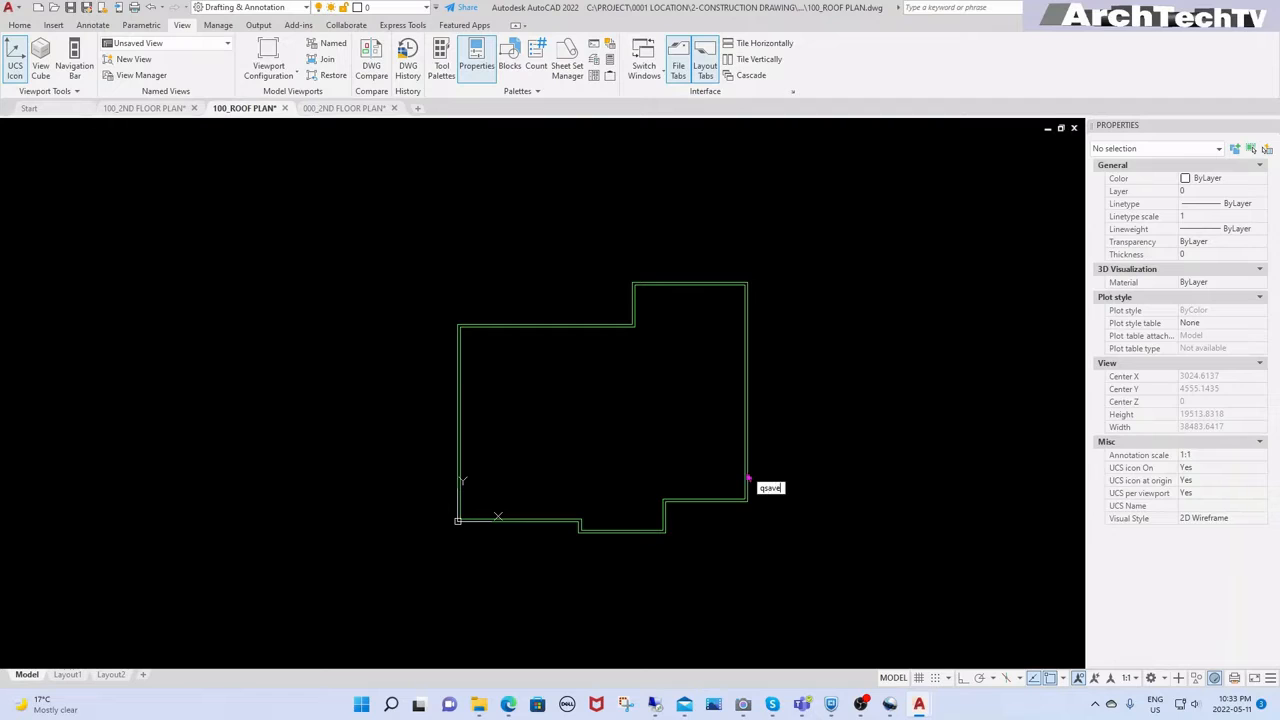
{"action": "key", "text": "ctrl+s"}
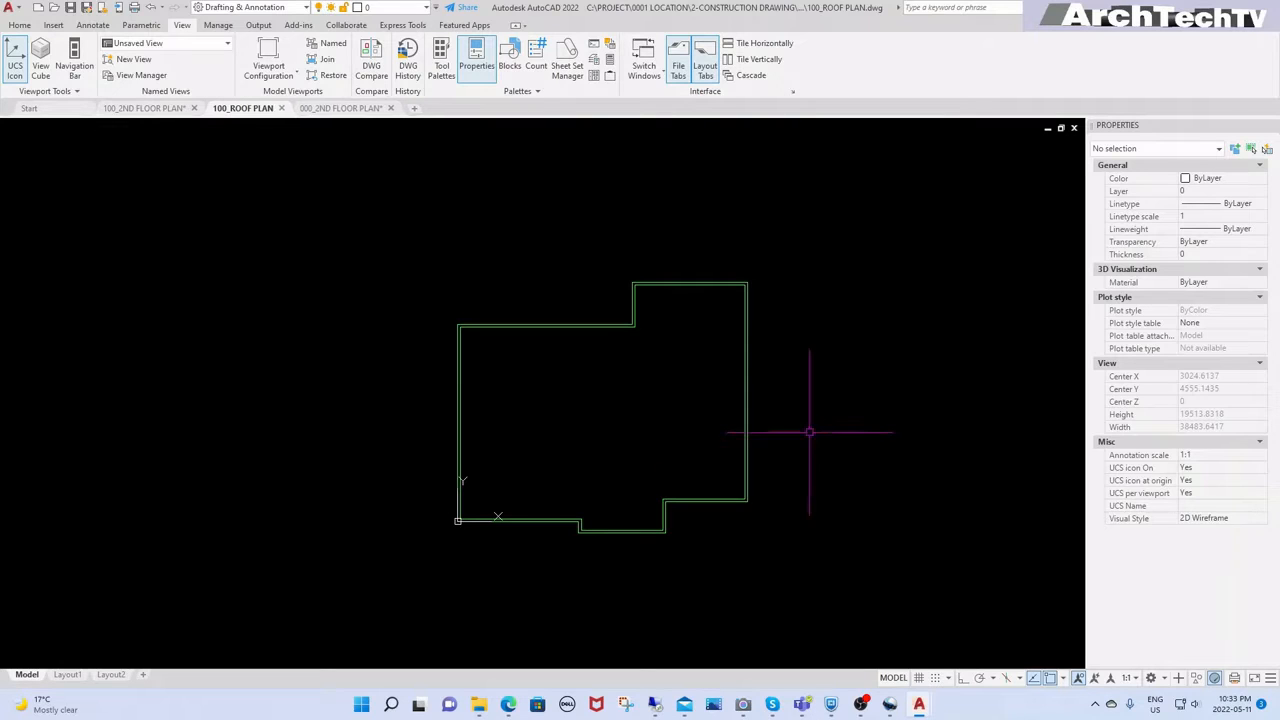
{"action": "middle_click_drag", "start_coordinate": [586, 404], "coordinate": [660, 393]}
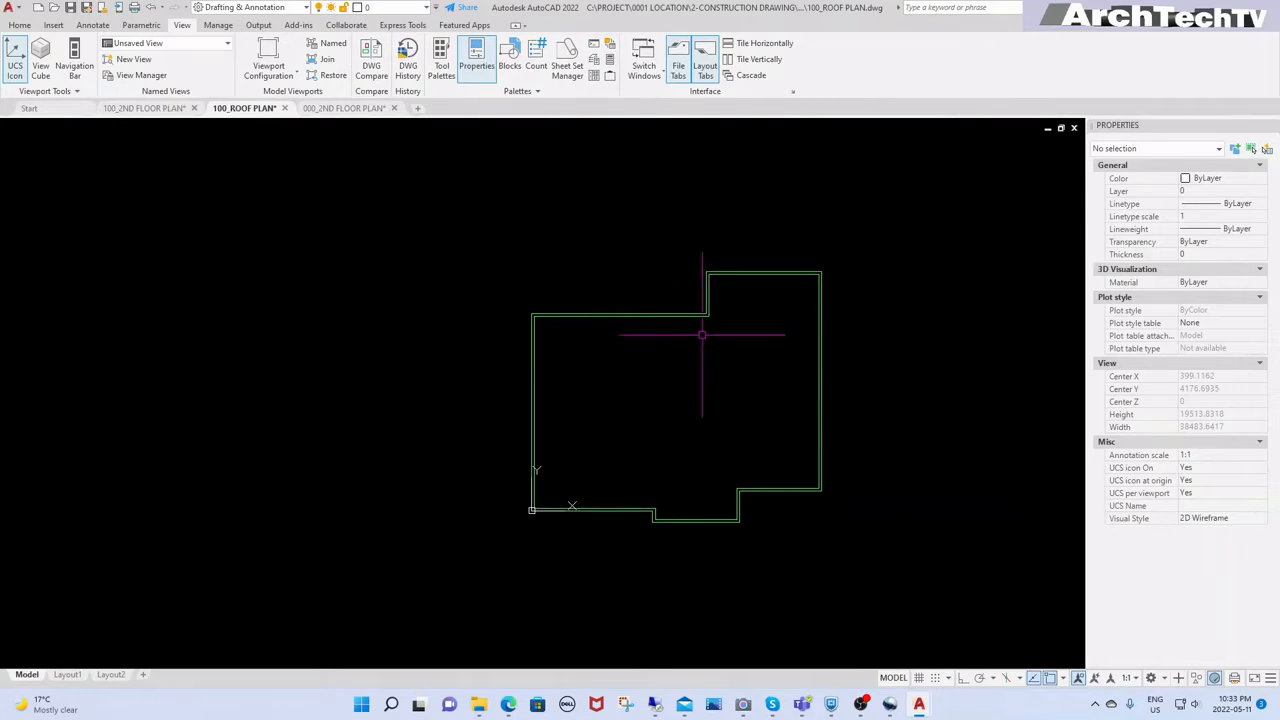
Step: Tile the open drawings vertically and turn on all layers in the 000_2ND FLOOR PLAN drawing
{"action": "left_click", "coordinate": [740, 60]}
{"action": "left_click", "coordinate": [706, 327]}
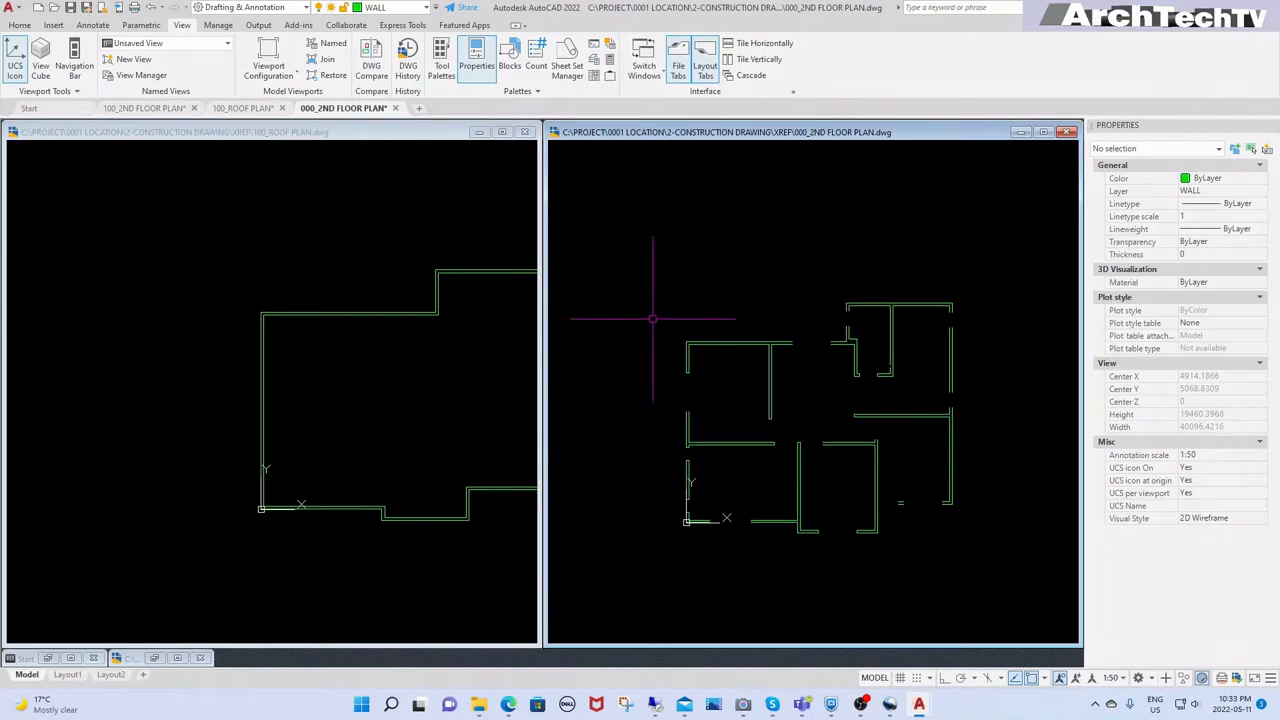
{"action": "left_click", "coordinate": [424, 382]}
{"action": "scroll", "coordinate": [316, 428], "scroll_direction": "down", "scroll_amount": 3}
{"action": "left_click", "coordinate": [650, 430]}
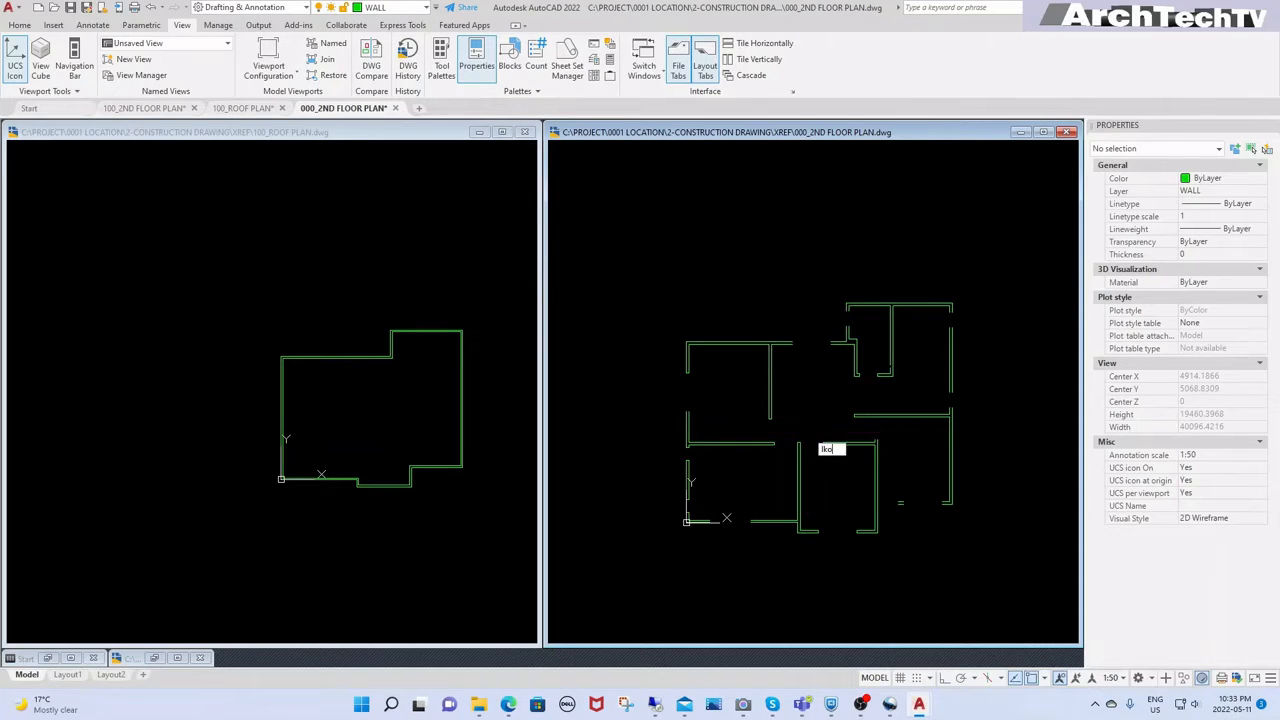
{"action": "key", "text": "Return"}
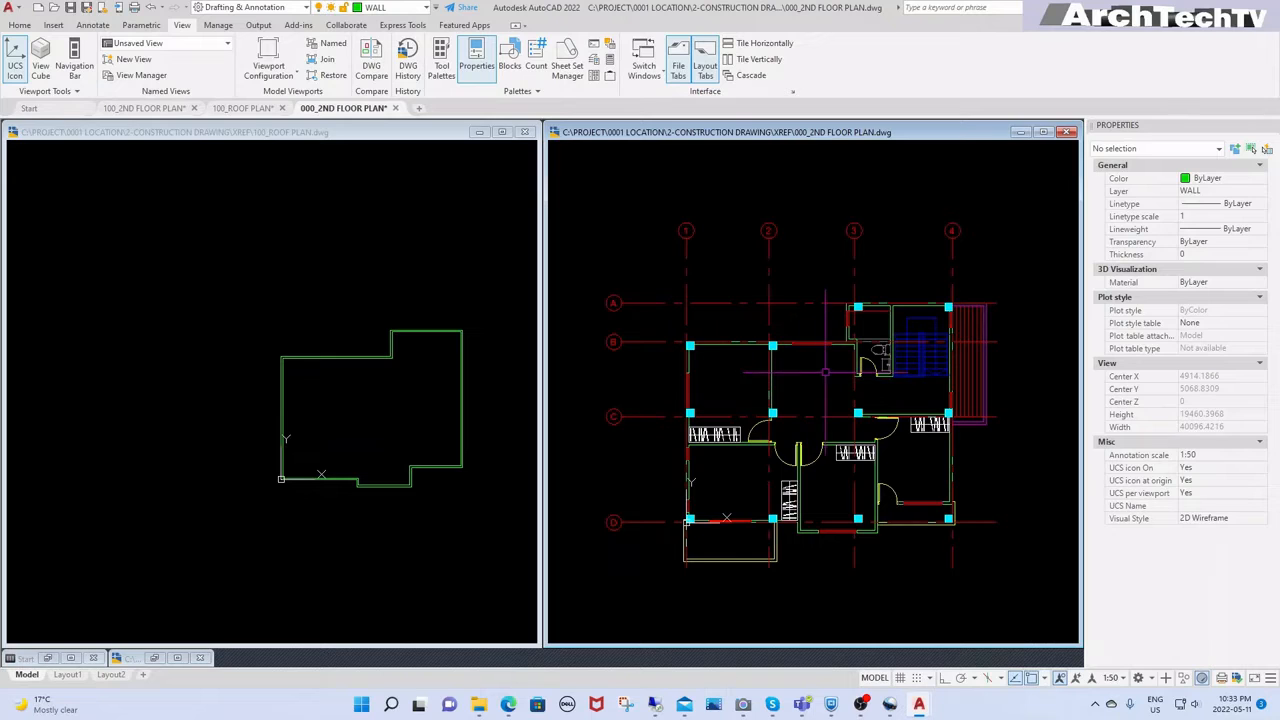
Step: Activate the 100_ROOF PLAN drawing and maximize its window
{"action": "left_click", "coordinate": [382, 393]}
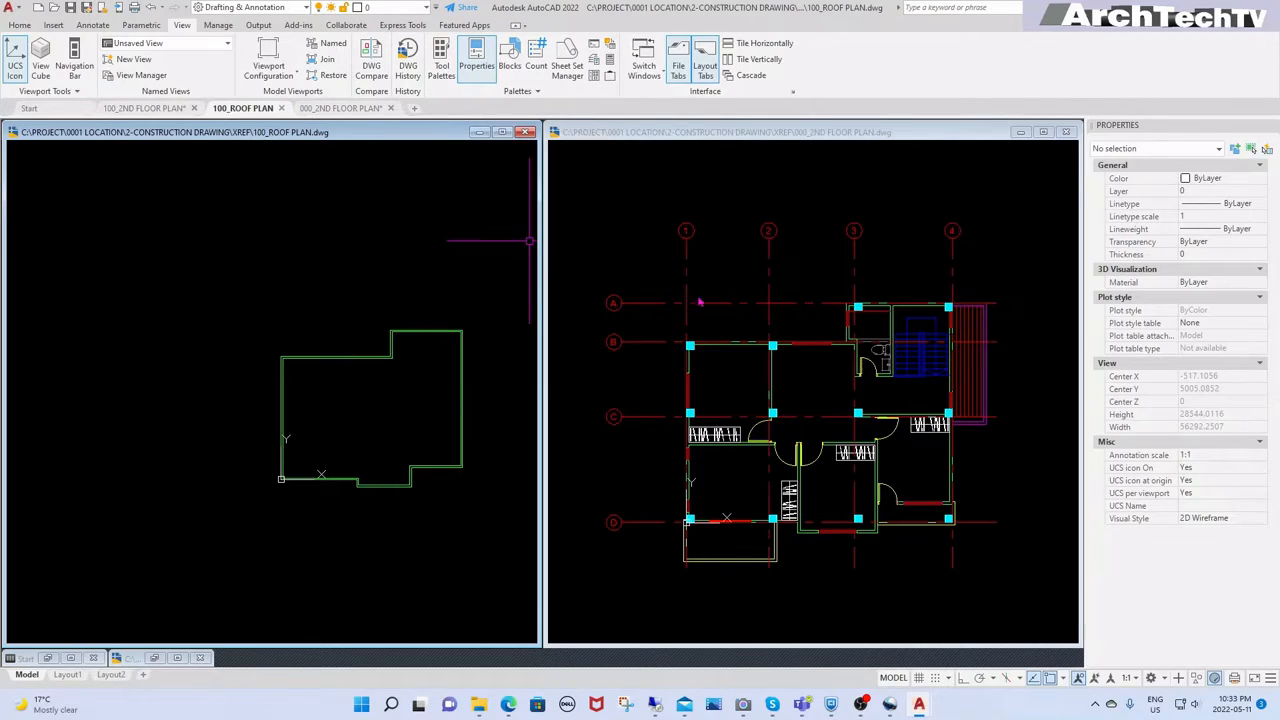
{"action": "left_click", "coordinate": [504, 133]}
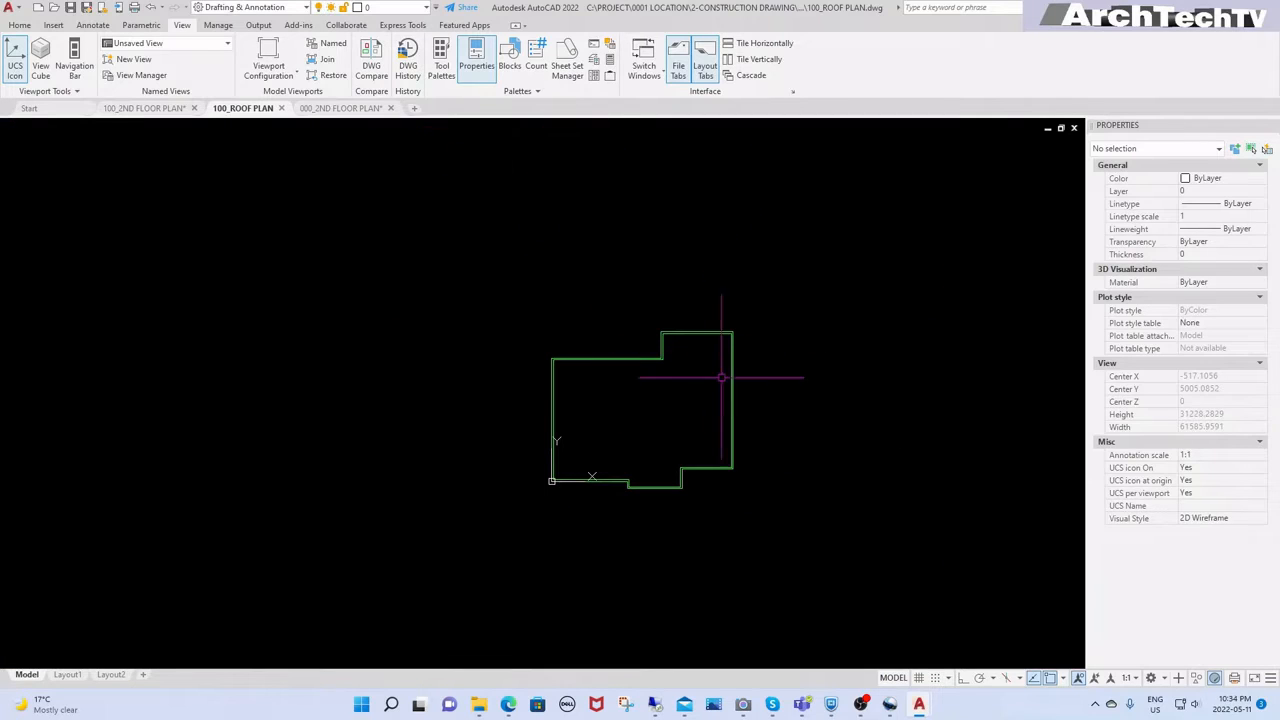
{"action": "scroll", "coordinate": [712, 400], "scroll_direction": "up", "scroll_amount": 4}
{"action": "scroll", "coordinate": [729, 427], "scroll_direction": "down", "scroll_amount": 2}
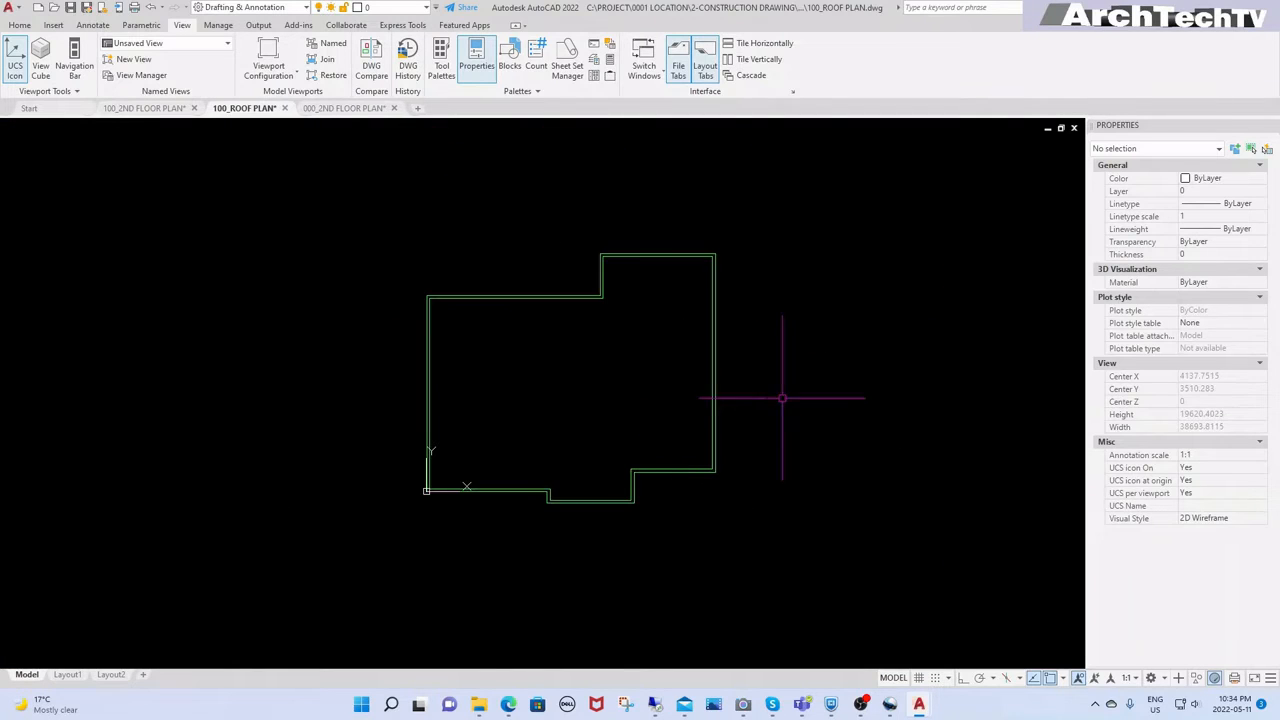
{"action": "scroll", "coordinate": [780, 397], "scroll_direction": "down", "scroll_amount": 1}
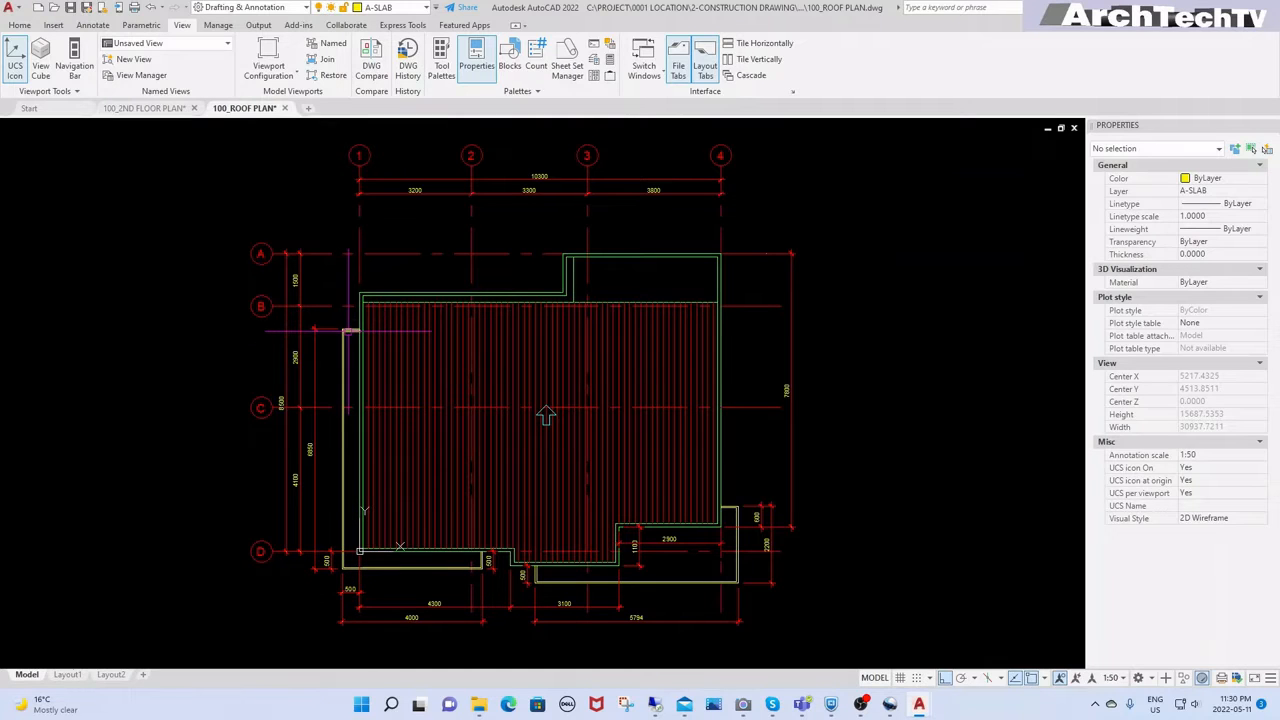
Step: Tile the 100_2ND FLOOR PLAN and 100_ROOF PLAN drawings vertically and activate the second floor plan
{"action": "middle_click_drag", "start_coordinate": [560, 371], "coordinate": [594, 354]}
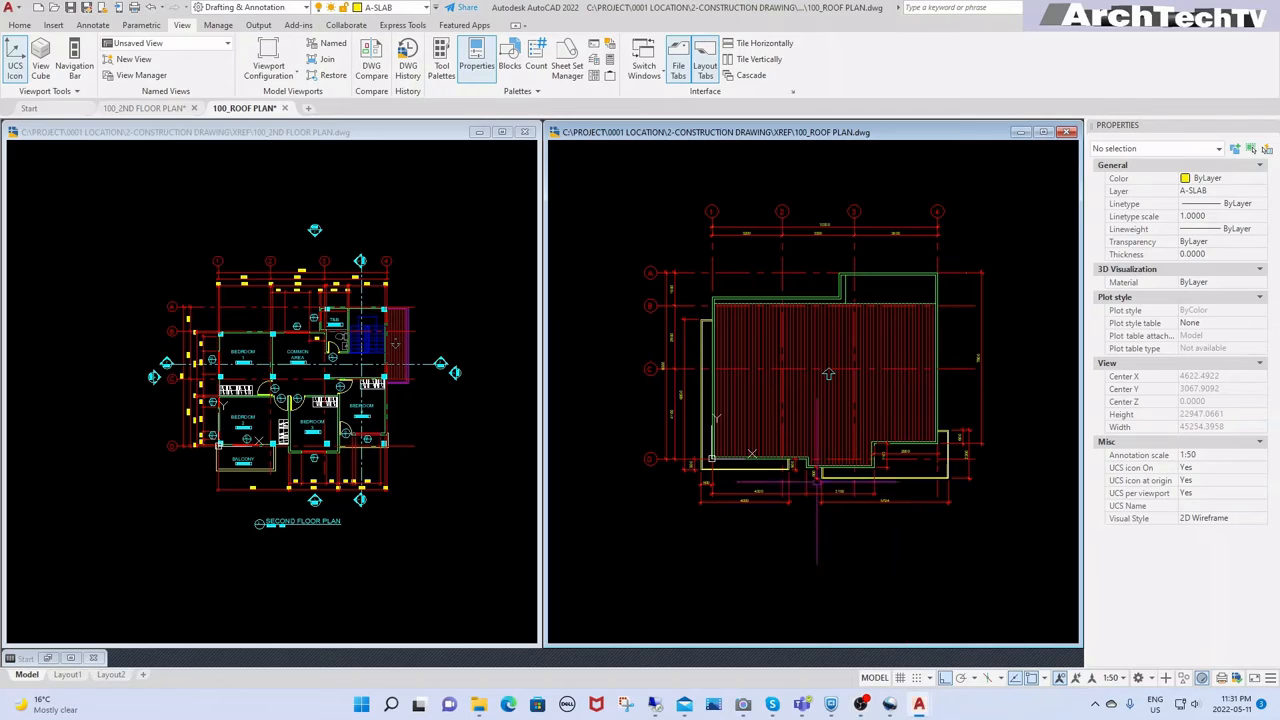
{"action": "left_click", "coordinate": [482, 531]}
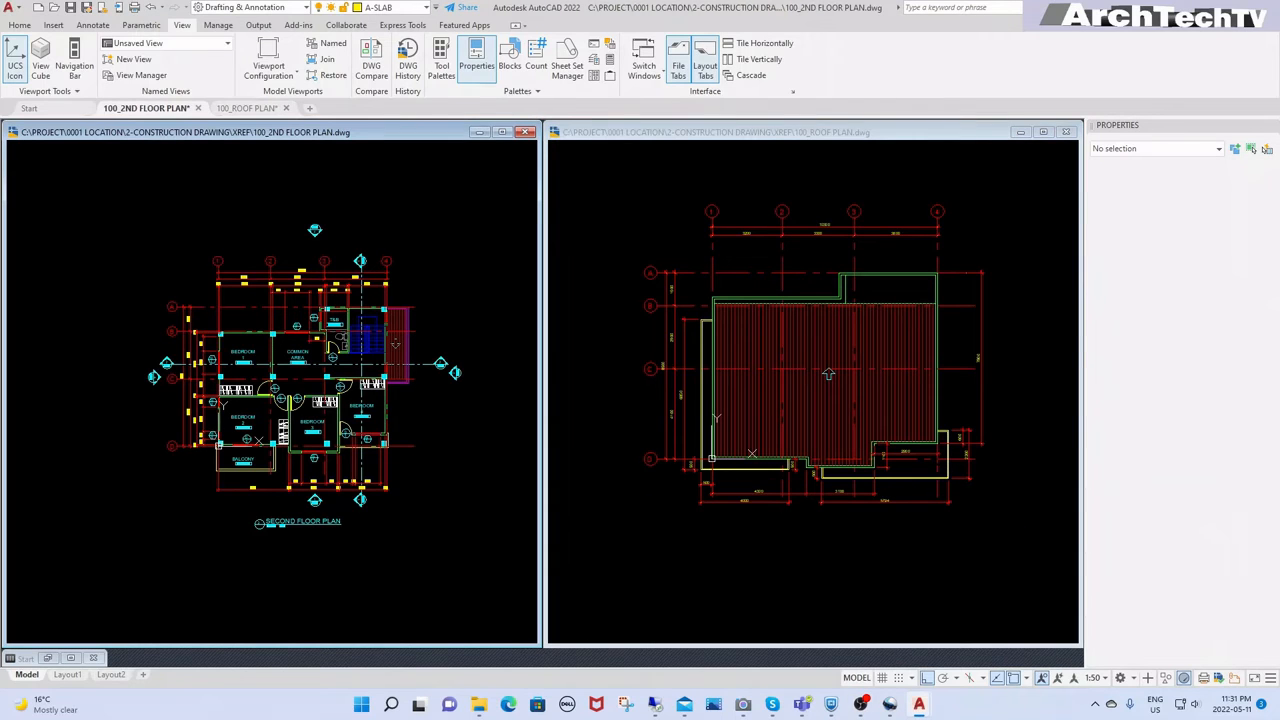
{"action": "left_click", "coordinate": [868, 595]}
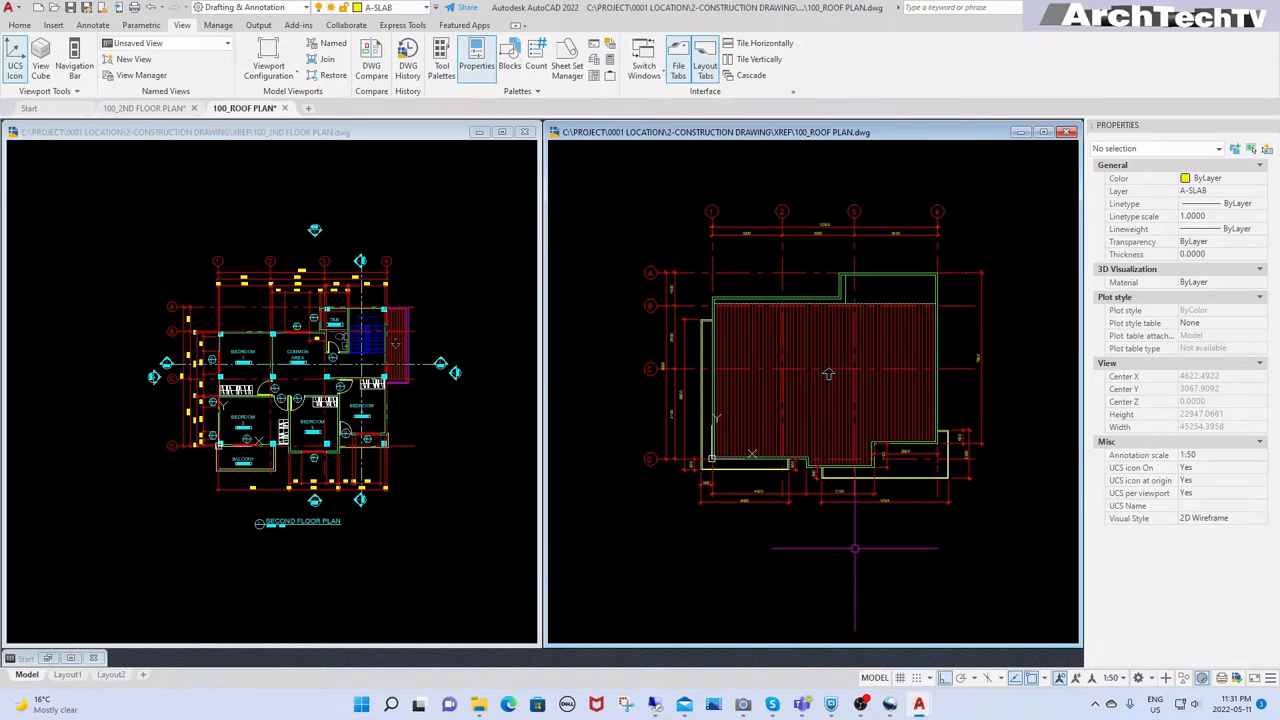
{"action": "left_click", "coordinate": [466, 546]}
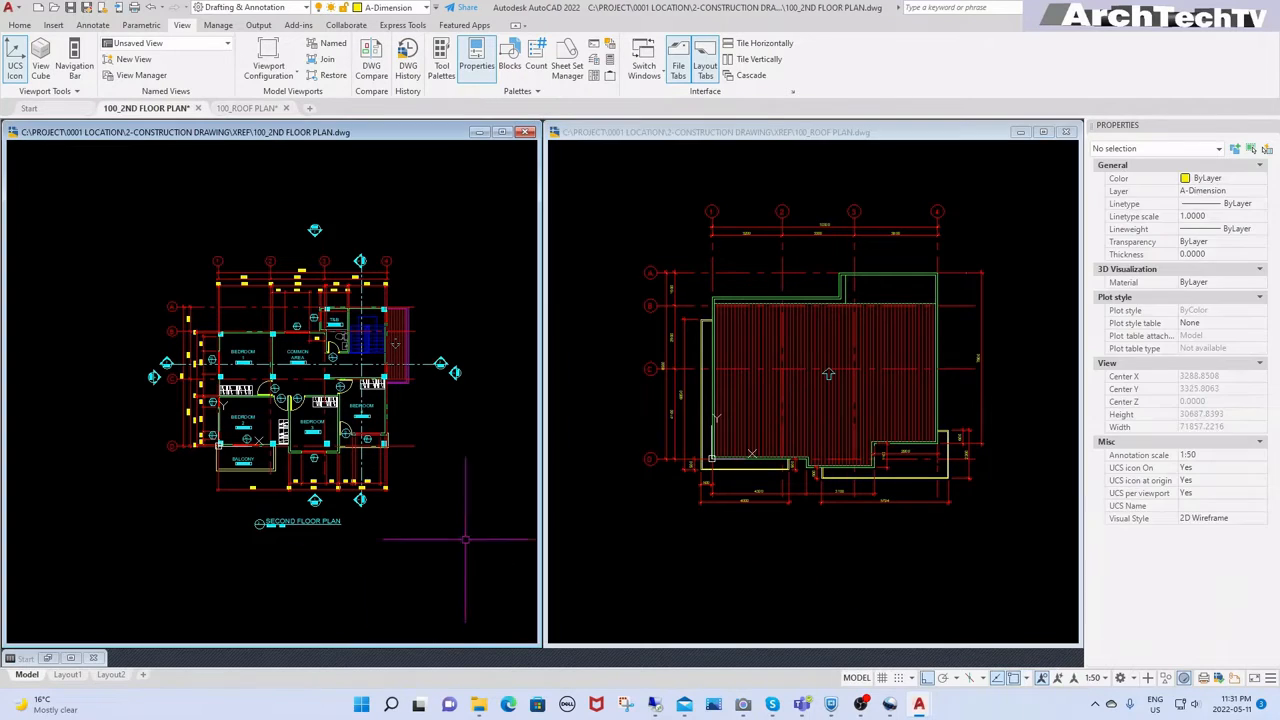
Step: Select the second floor plan's drawing title, the horizontal section line with its right-hand markers, and the vertical section line with its upper marker
{"action": "left_click", "coordinate": [340, 522]}
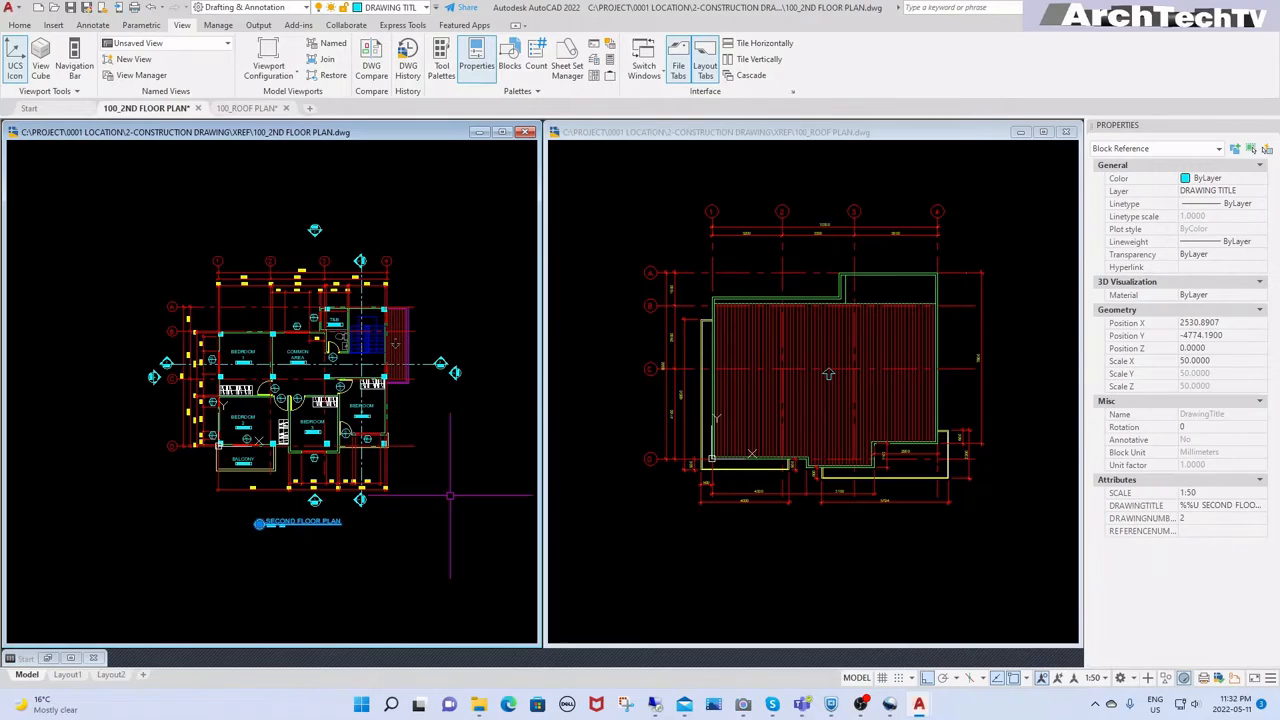
{"action": "left_click", "coordinate": [471, 345]}
{"action": "left_click", "coordinate": [430, 388]}
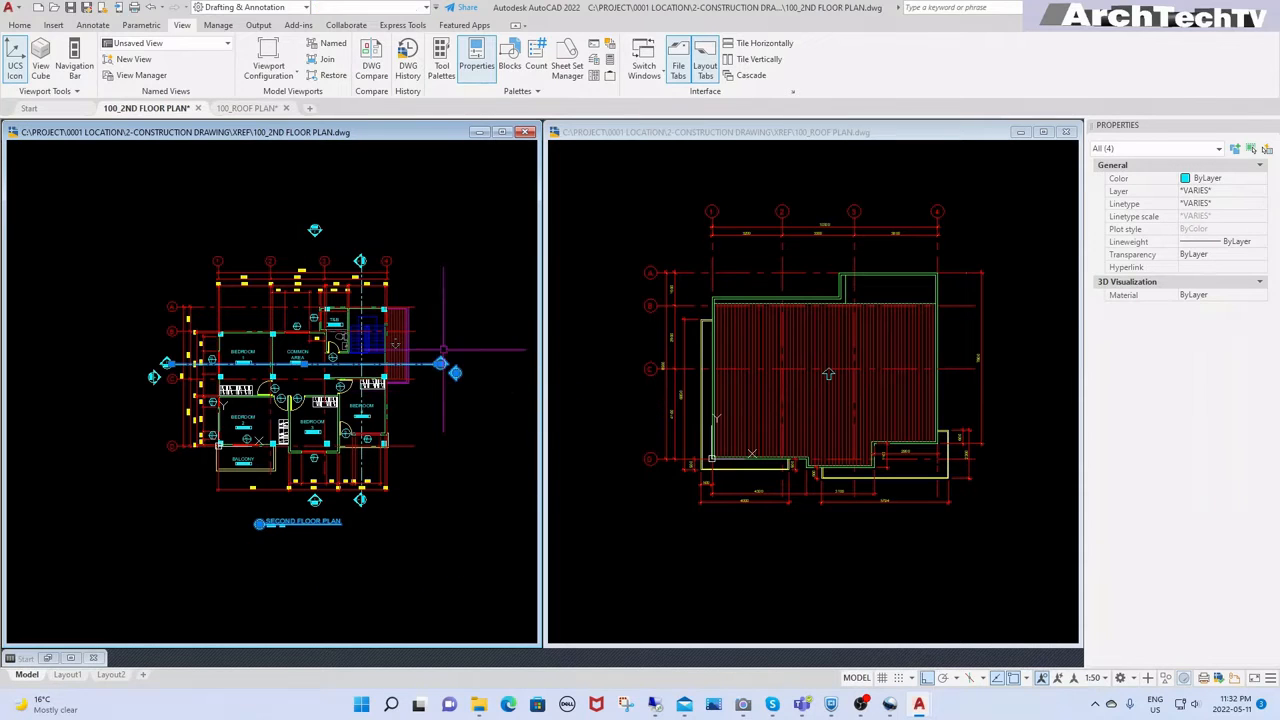
{"action": "scroll", "coordinate": [367, 245], "scroll_direction": "up", "scroll_amount": 2}
{"action": "left_click", "coordinate": [369, 244]}
{"action": "left_click", "coordinate": [328, 288]}
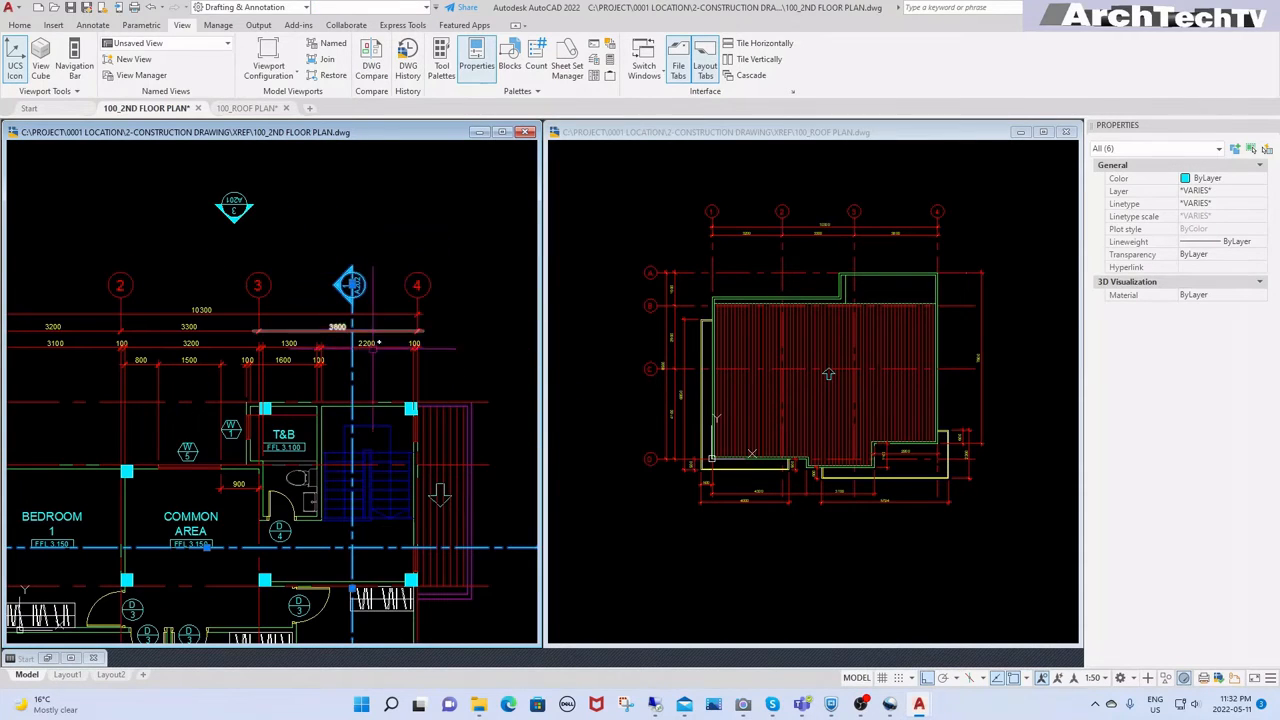
Step: Add the upper, lower and left elevation markers and the left section marker to the selection
{"action": "scroll", "coordinate": [334, 205], "scroll_direction": "down", "scroll_amount": 2}
{"action": "left_click", "coordinate": [330, 204]}
{"action": "left_click", "coordinate": [216, 200]}
{"action": "scroll", "coordinate": [376, 236], "scroll_direction": "down", "scroll_amount": 2}
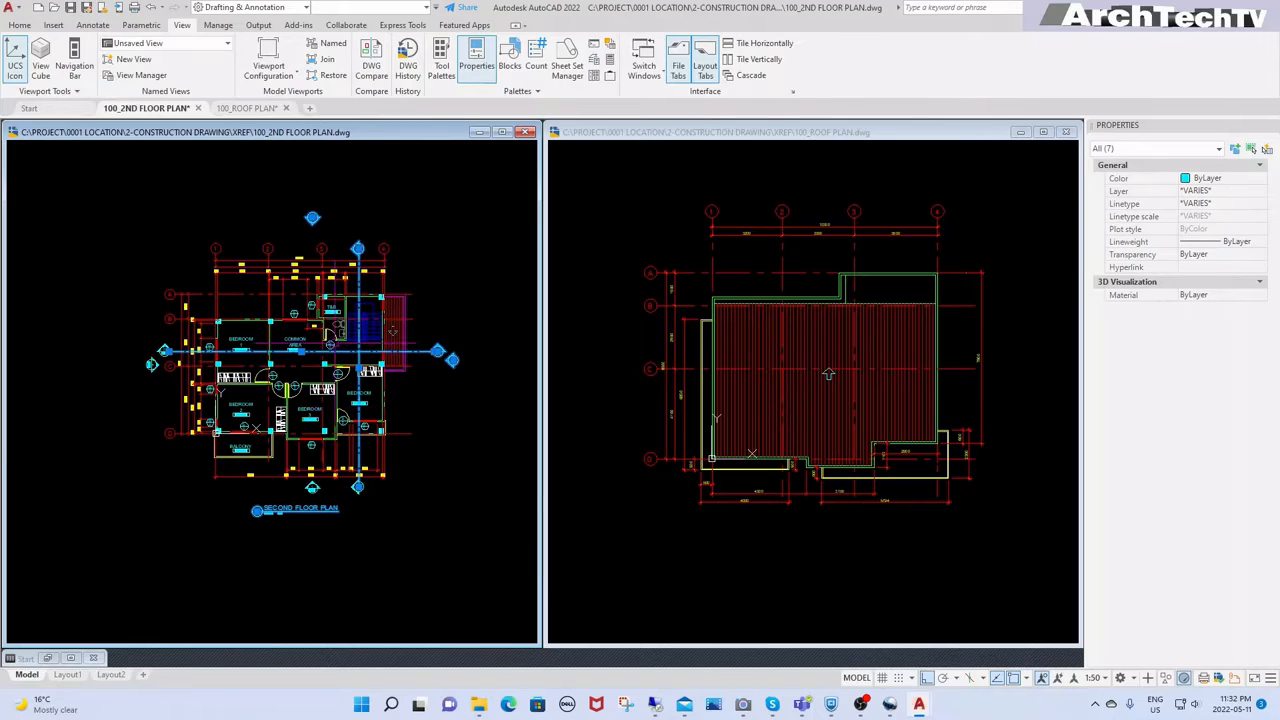
{"action": "scroll", "coordinate": [355, 493], "scroll_direction": "up", "scroll_amount": 5}
{"action": "left_click", "coordinate": [154, 472]}
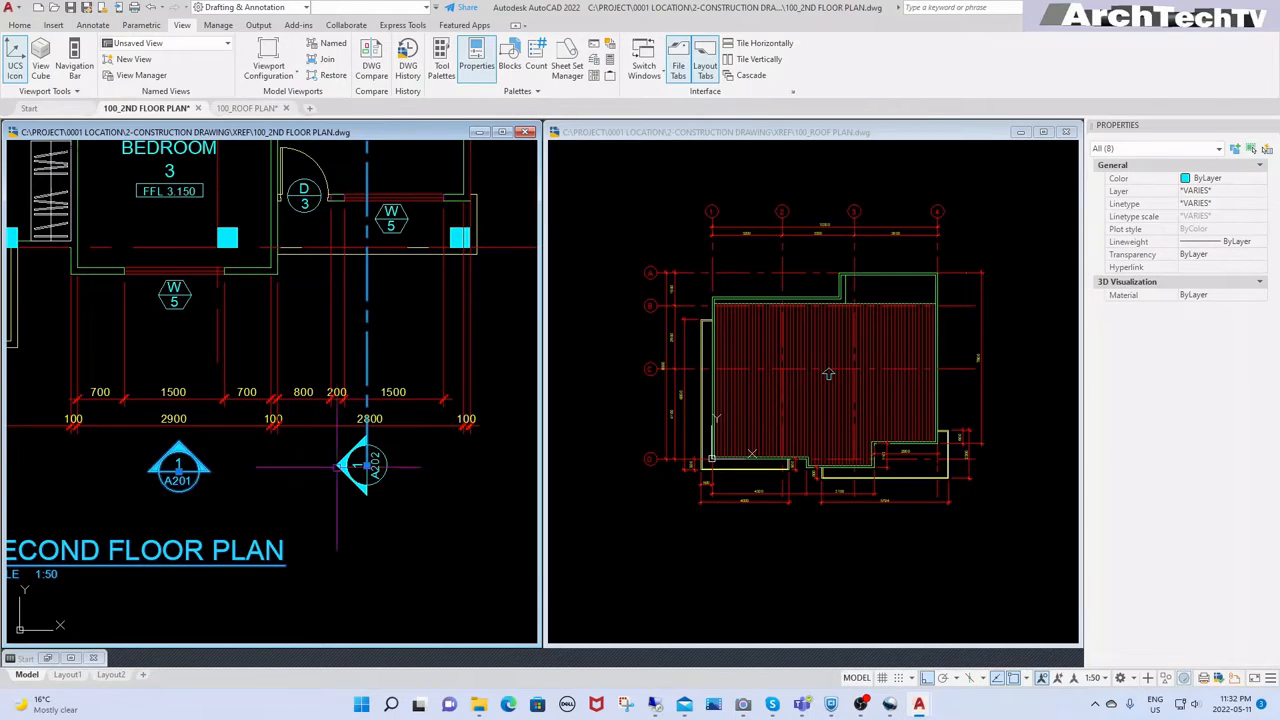
{"action": "scroll", "coordinate": [337, 465], "scroll_direction": "down", "scroll_amount": 2}
{"action": "scroll", "coordinate": [300, 420], "scroll_direction": "down", "scroll_amount": 2}
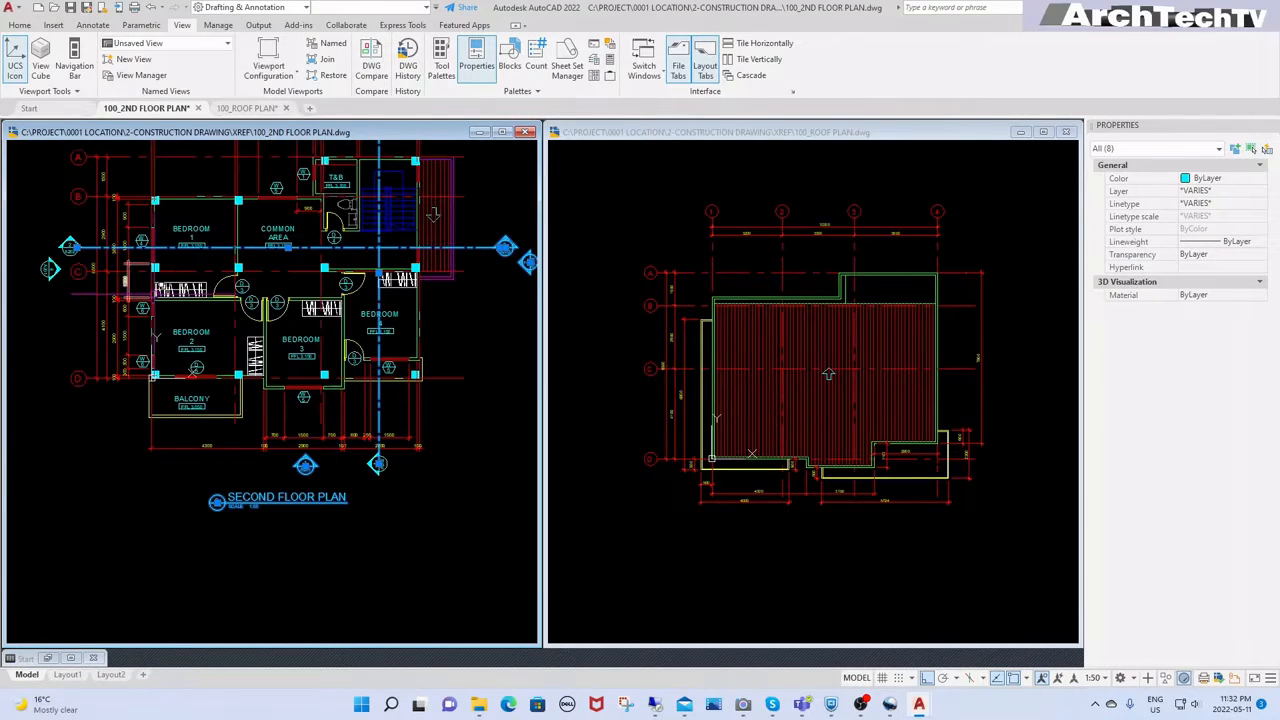
{"action": "left_click", "coordinate": [53, 270]}
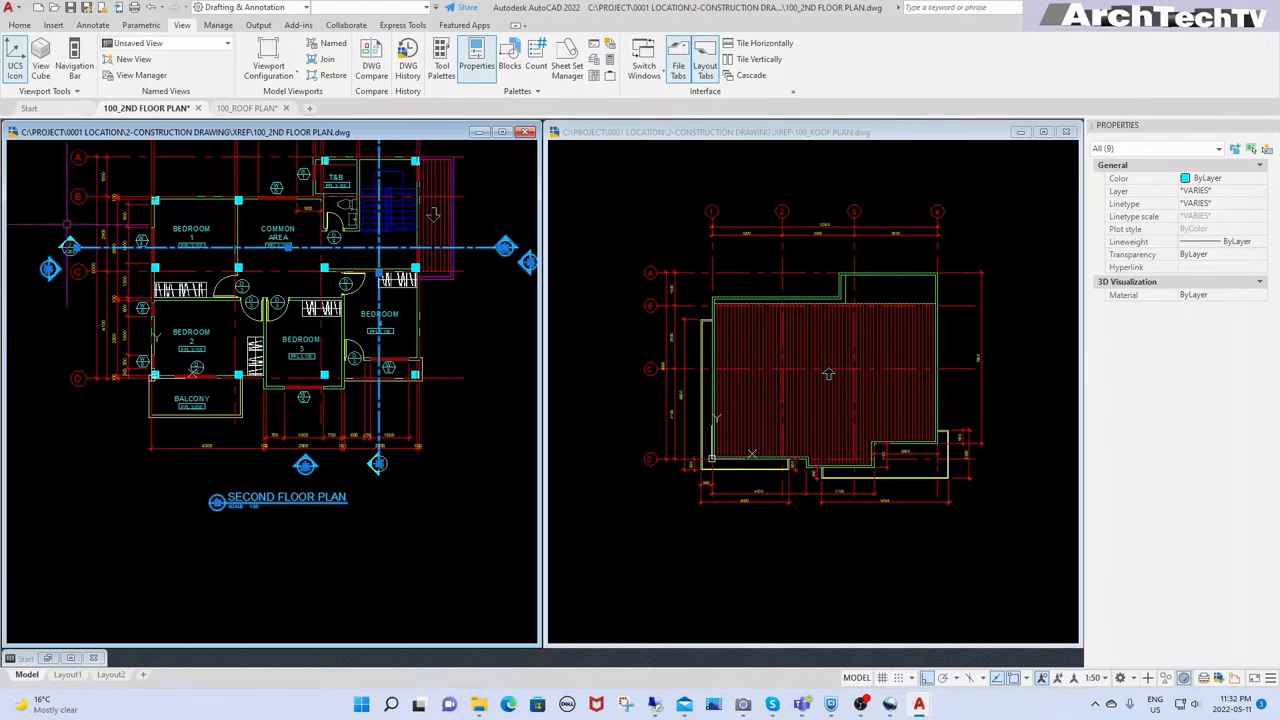
{"action": "left_click", "coordinate": [68, 250]}
{"action": "scroll", "coordinate": [133, 311], "scroll_direction": "down", "scroll_amount": 2}
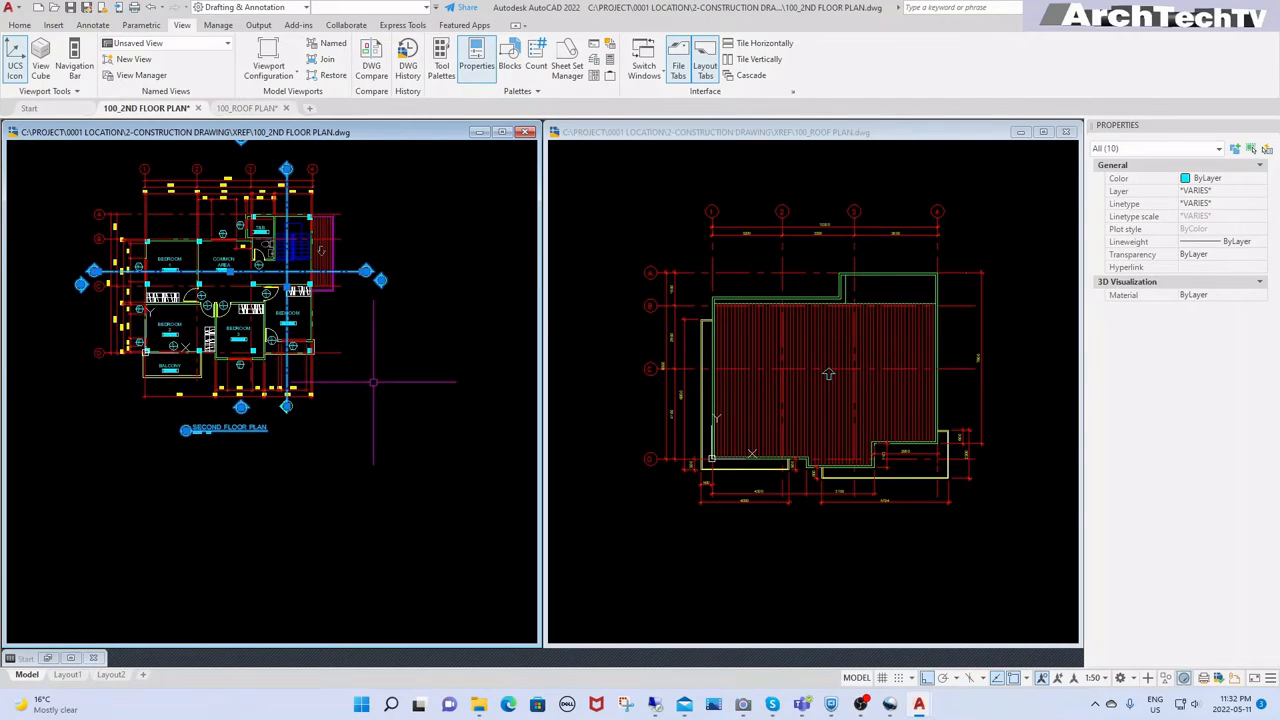
Step: Copy the selected drawing title, section lines and markers into the 100_ROOF PLAN drawing at their original coordinates
{"action": "key", "text": "ctrl+c"}
{"action": "key", "text": "ctrl+v"}
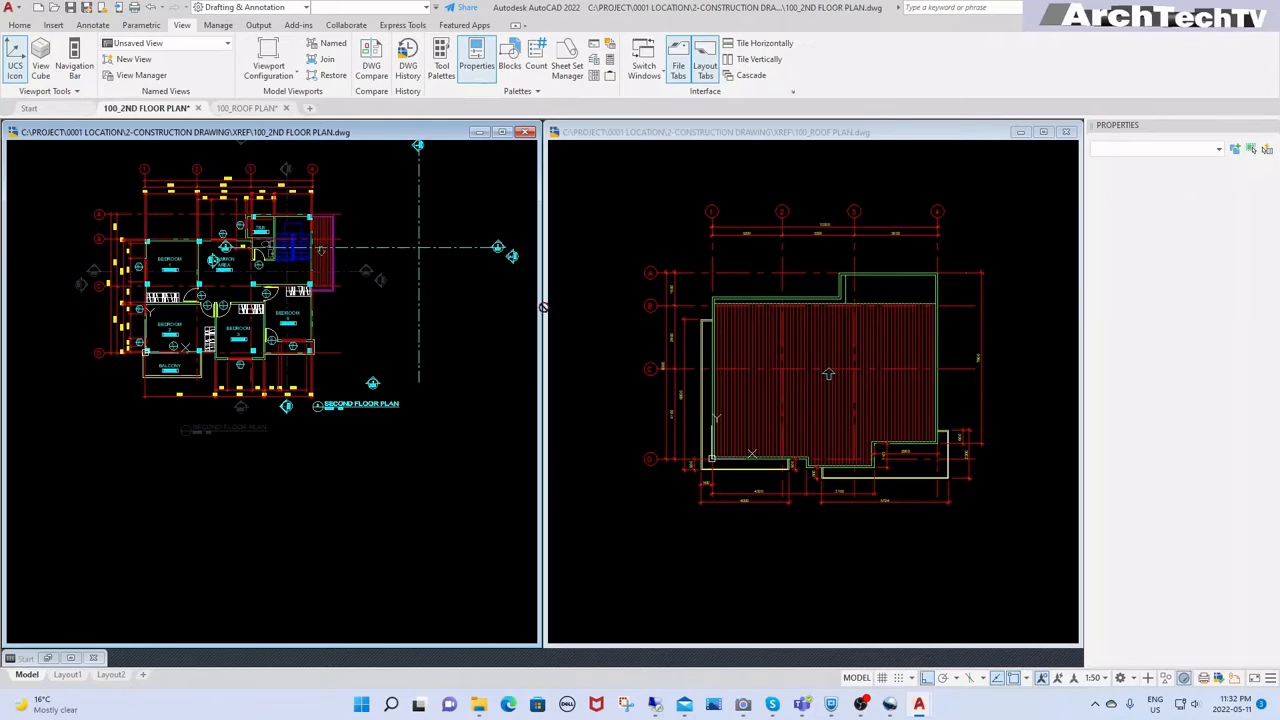
{"action": "right_click_drag", "start_coordinate": [984, 450], "coordinate": [955, 438]}
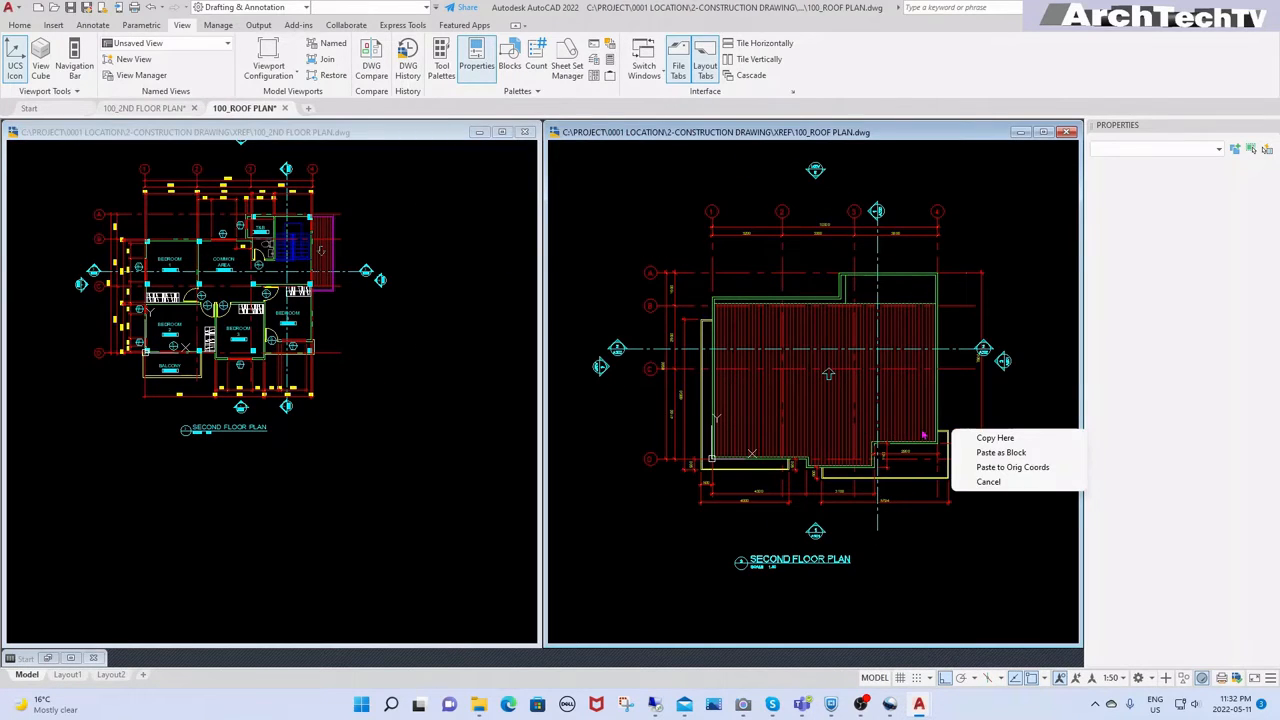
{"action": "left_click", "coordinate": [1022, 469]}
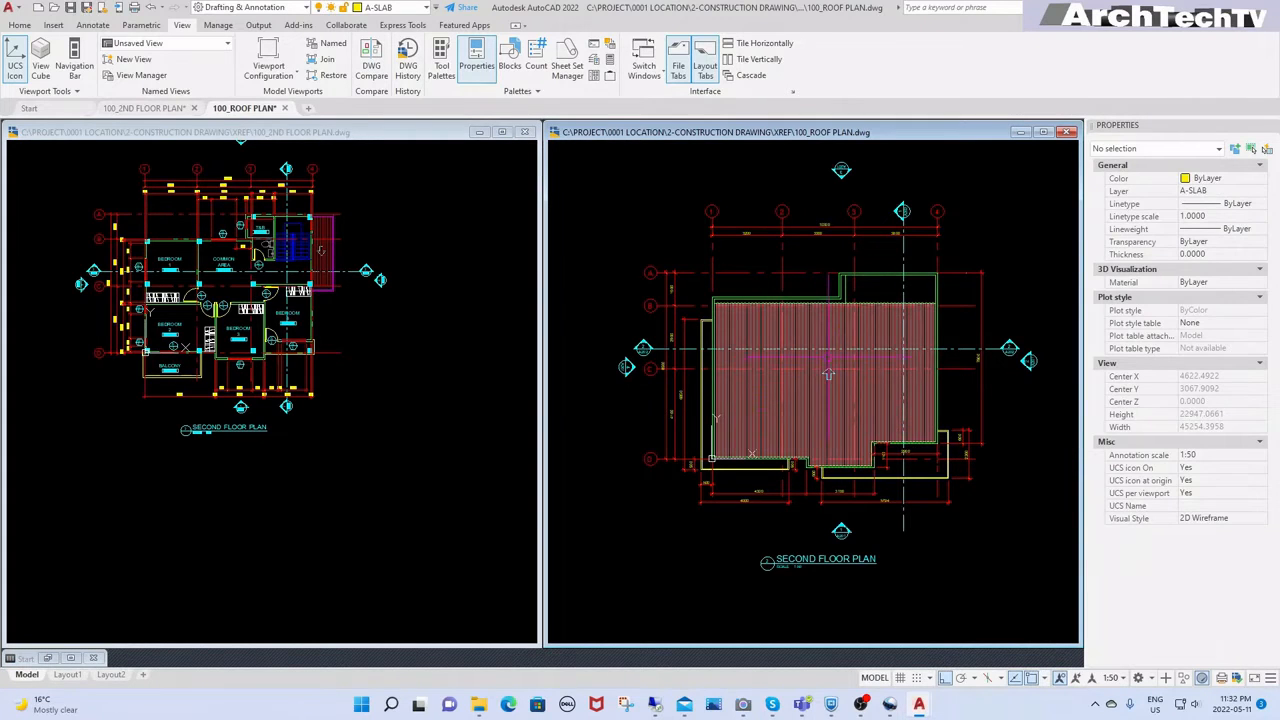
{"action": "mouse_move", "coordinate": [830, 356]}
{"action": "middle_mouse_down"}
{"action": "mouse_move", "coordinate": [813, 383]}
{"action": "mouse_move", "coordinate": [827, 365]}
{"action": "middle_mouse_up"}
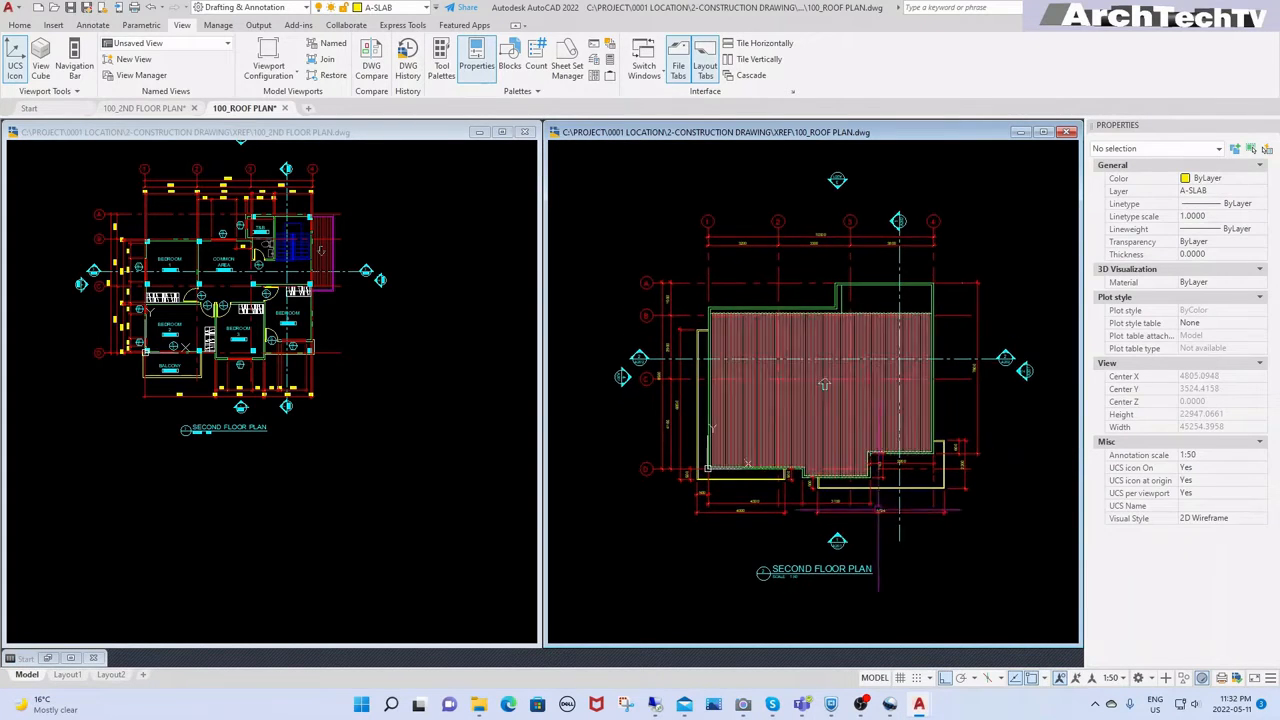
Step: Change the pasted drawing title's DRAWINGTITLE attribute to ROOF PLAN and save the roof plan drawing
{"action": "double_click", "coordinate": [824, 584]}
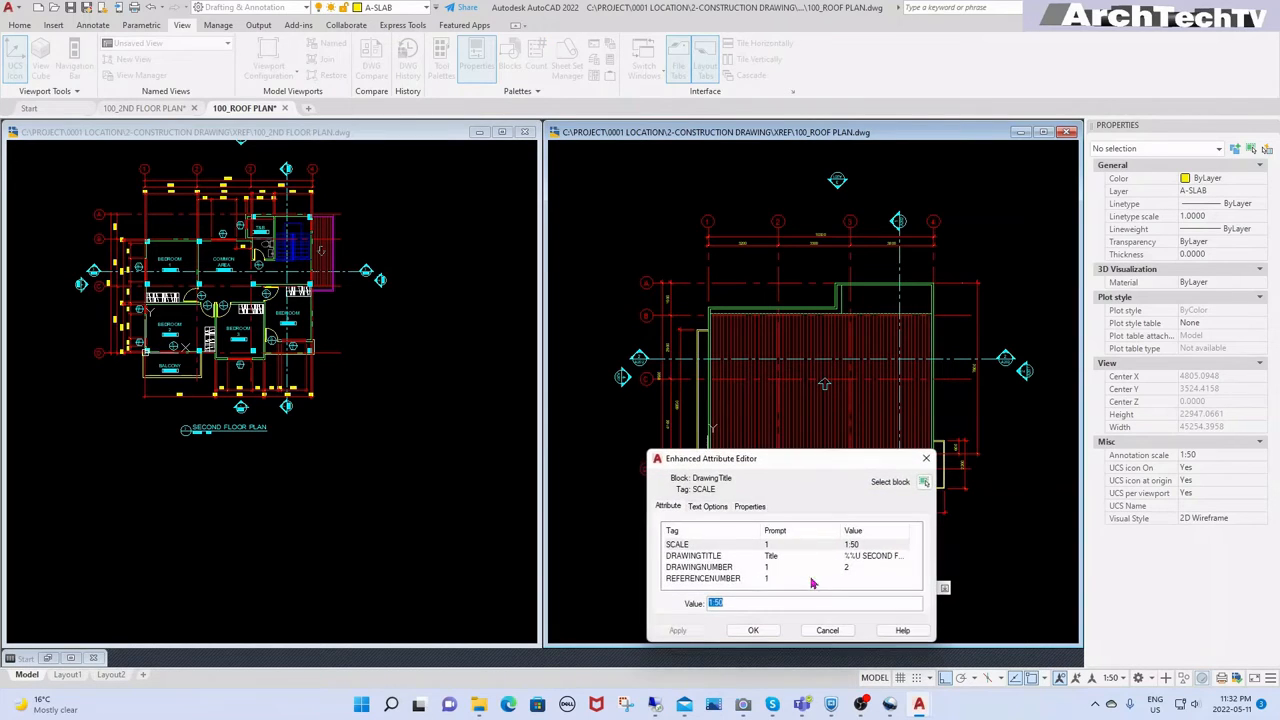
{"action": "left_click", "coordinate": [889, 560]}
{"action": "left_click", "coordinate": [795, 603]}
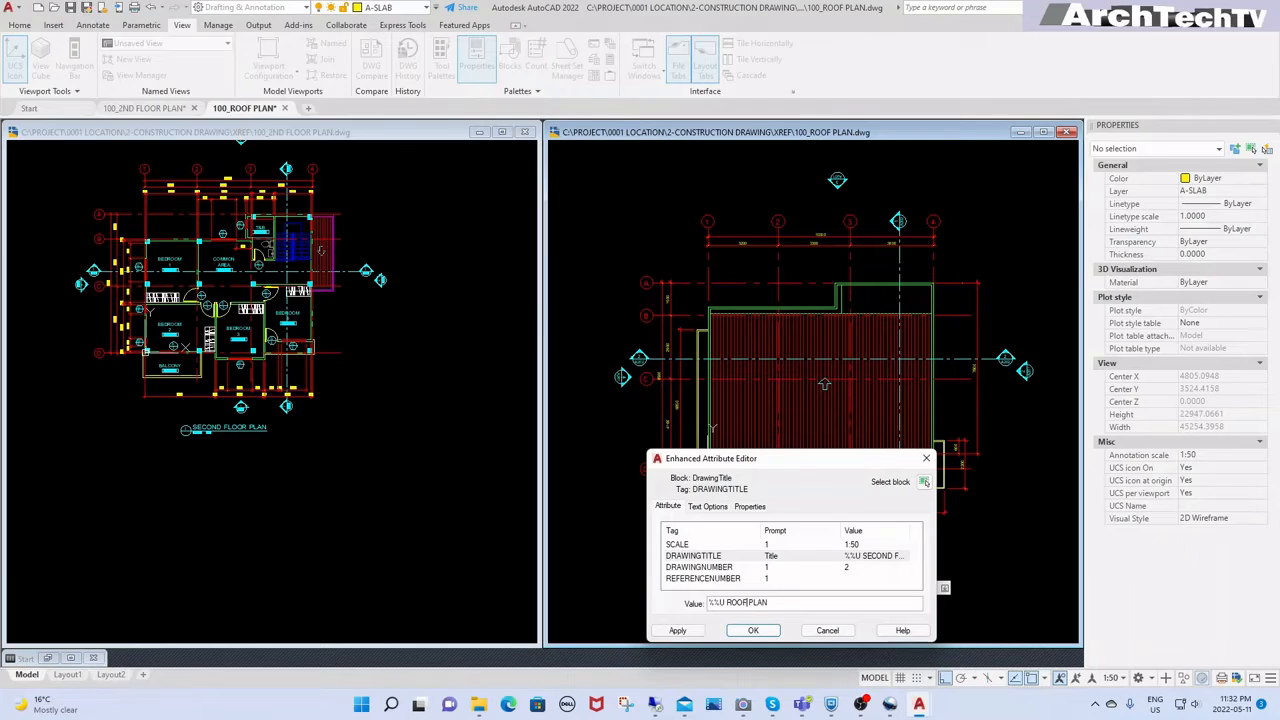
{"action": "left_click", "coordinate": [760, 630]}
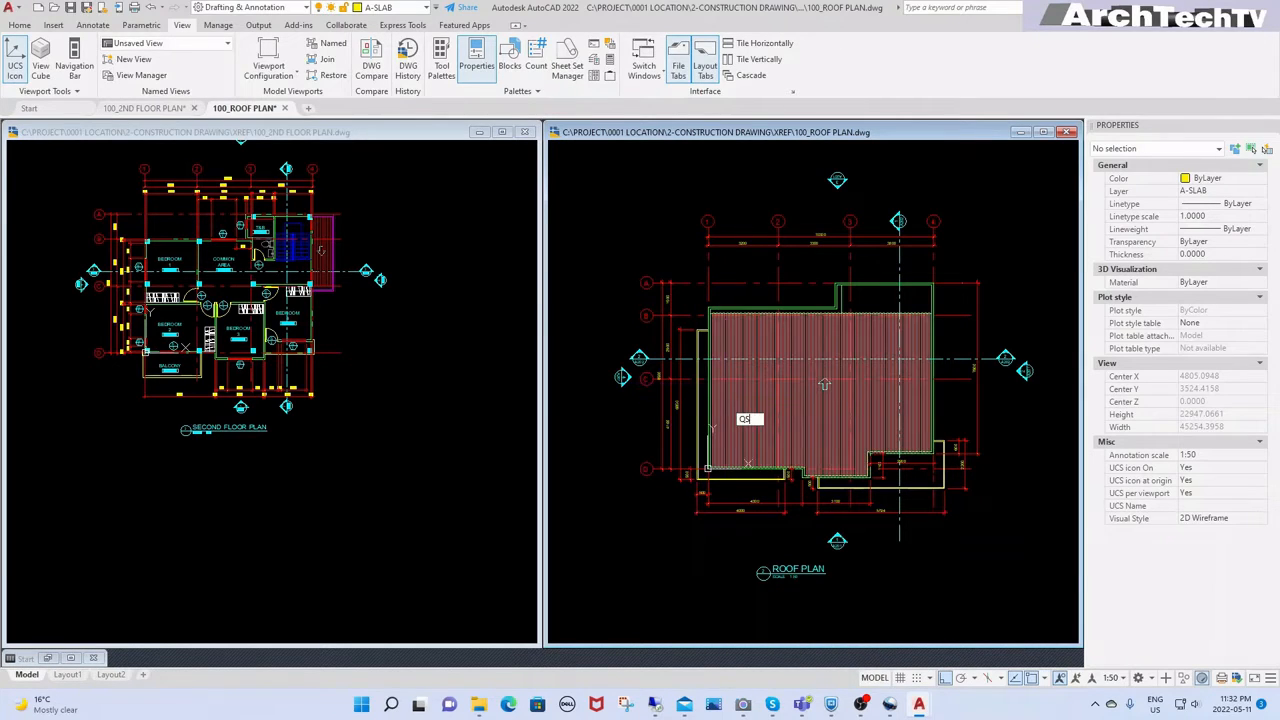
{"action": "type", "text": "E"}
{"action": "key", "text": "Return"}
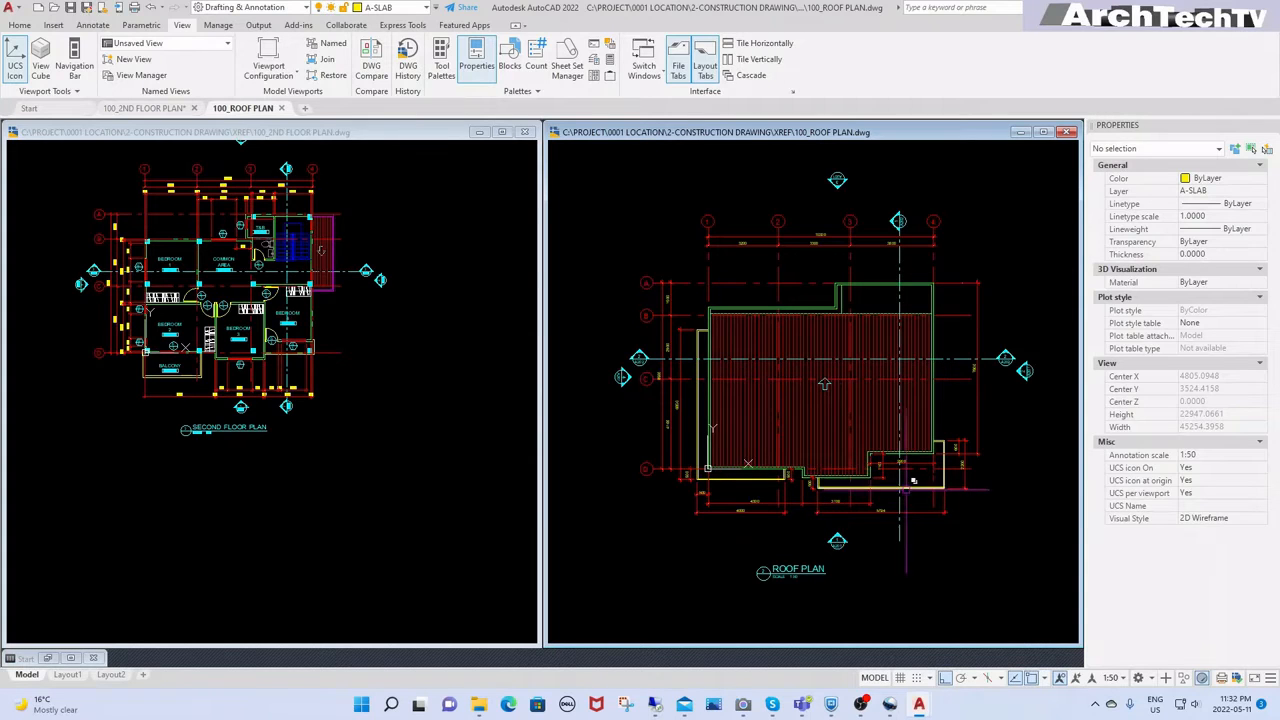
Step: Maximize the 100_ROOF PLAN drawing window and review the roof plan with its title and markers
{"action": "middle_click_drag", "start_coordinate": [900, 500], "coordinate": [854, 512]}
{"action": "left_click", "coordinate": [472, 426]}
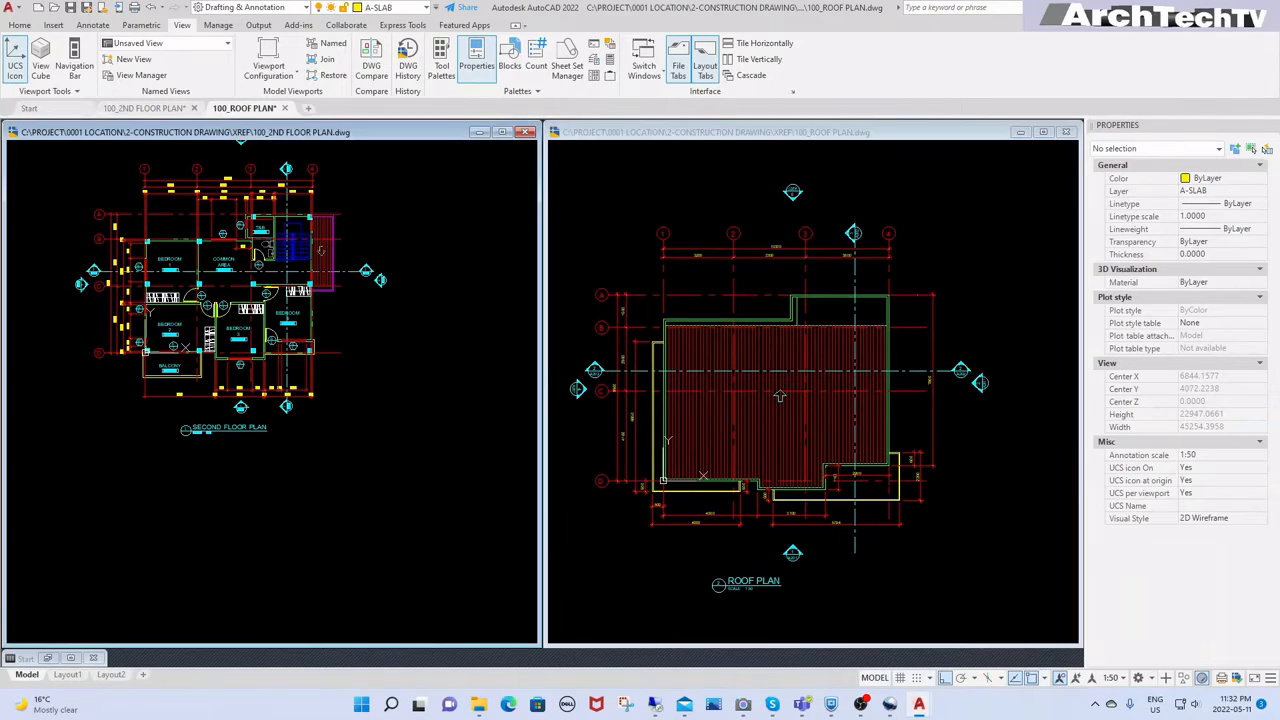
{"action": "left_click", "coordinate": [1043, 133]}
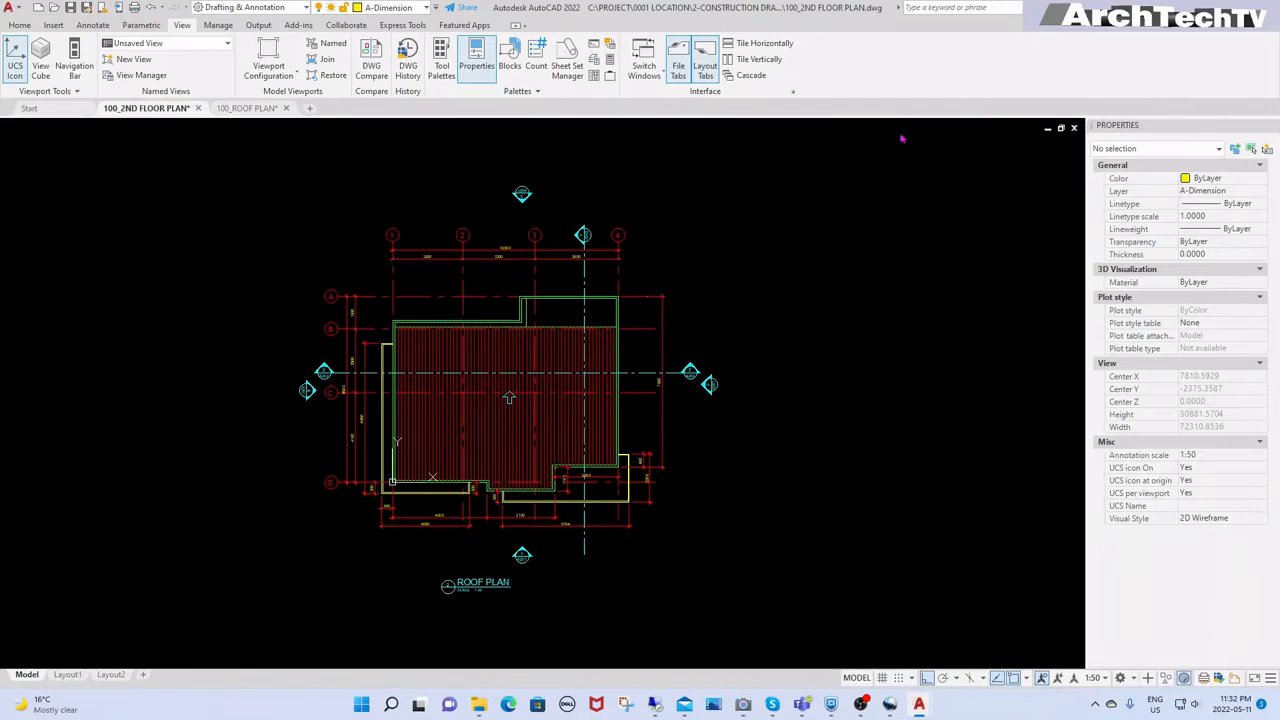
{"action": "scroll", "coordinate": [753, 440], "scroll_direction": "up", "scroll_amount": 2}
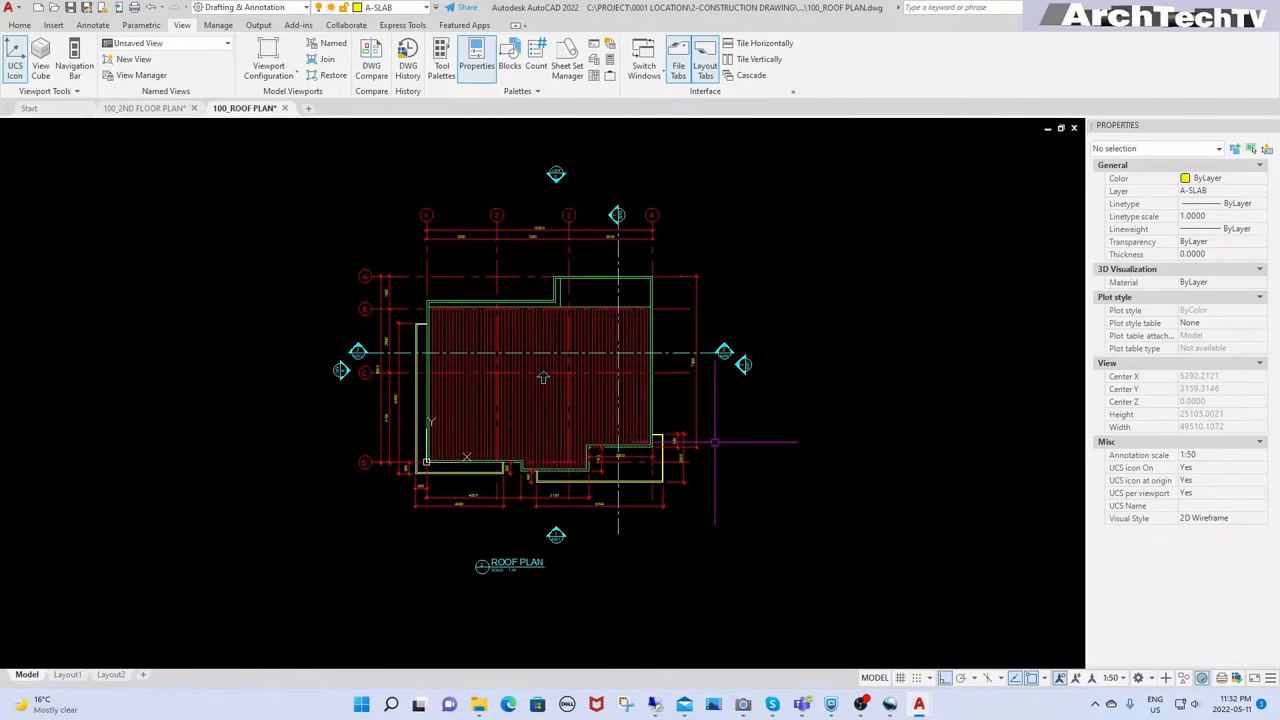
{"action": "scroll", "coordinate": [550, 428], "scroll_direction": "up", "scroll_amount": 2}
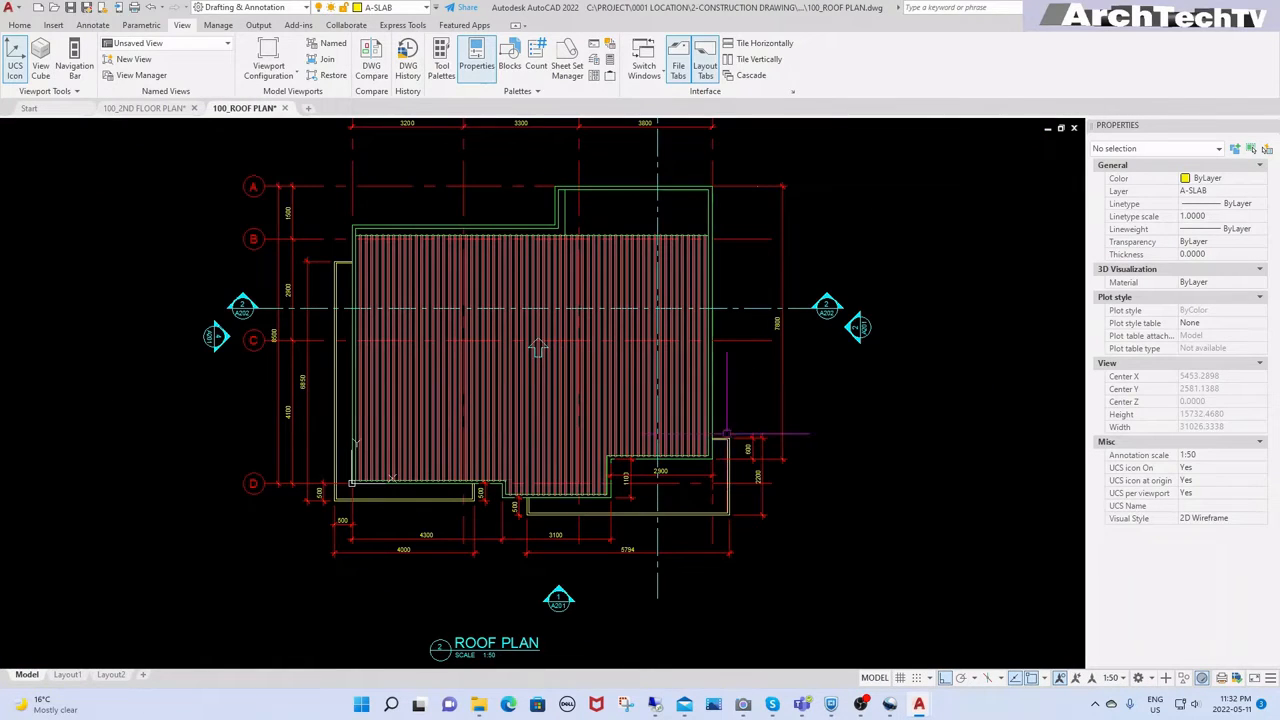
{"action": "scroll", "coordinate": [727, 435], "scroll_direction": "down", "scroll_amount": 2}
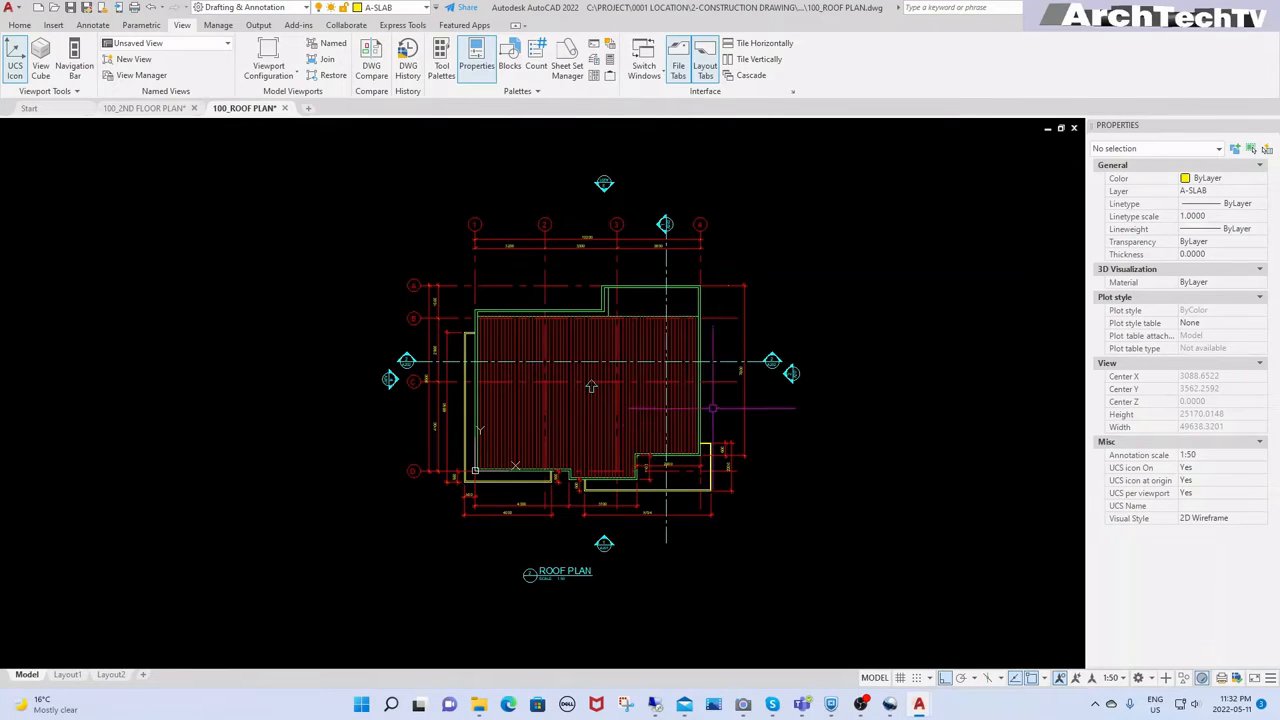
{"action": "middle_click_drag", "start_coordinate": [822, 412], "coordinate": [806, 418]}
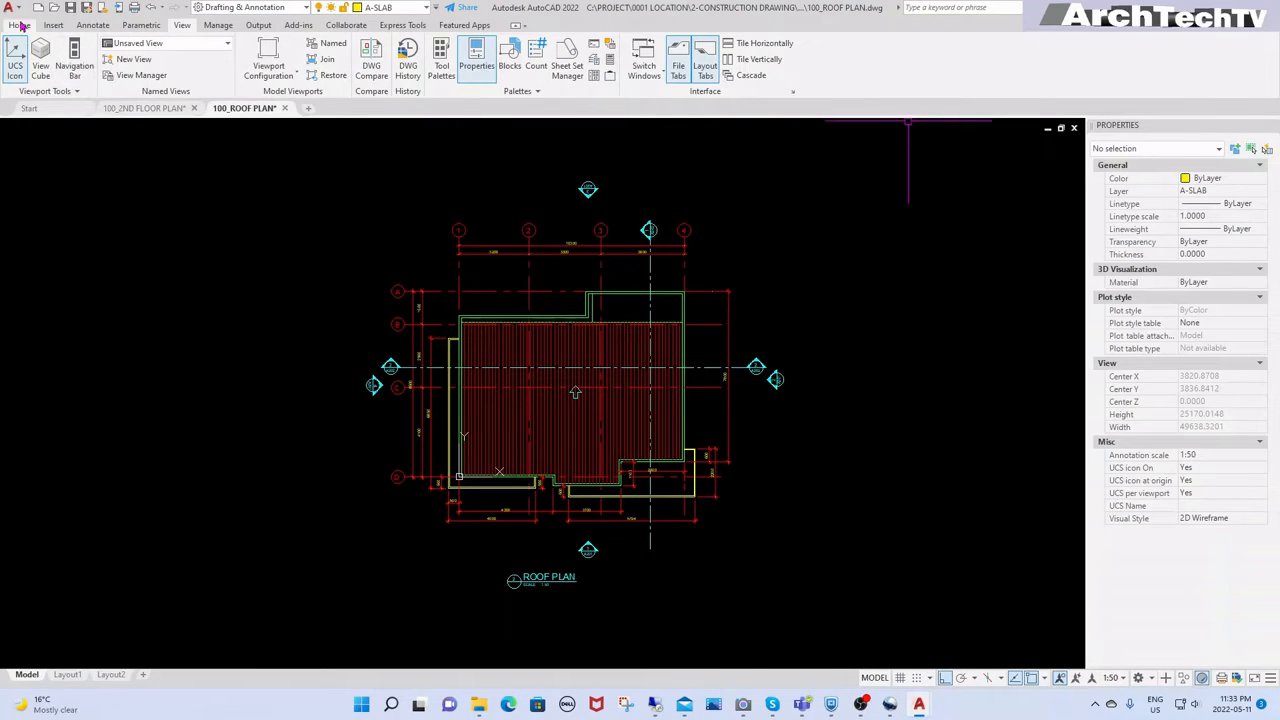
Step: Open the SYMBOLS drawing from the C:\_TOKWET\LIBRARY folder
{"action": "left_click", "coordinate": [53, 8]}
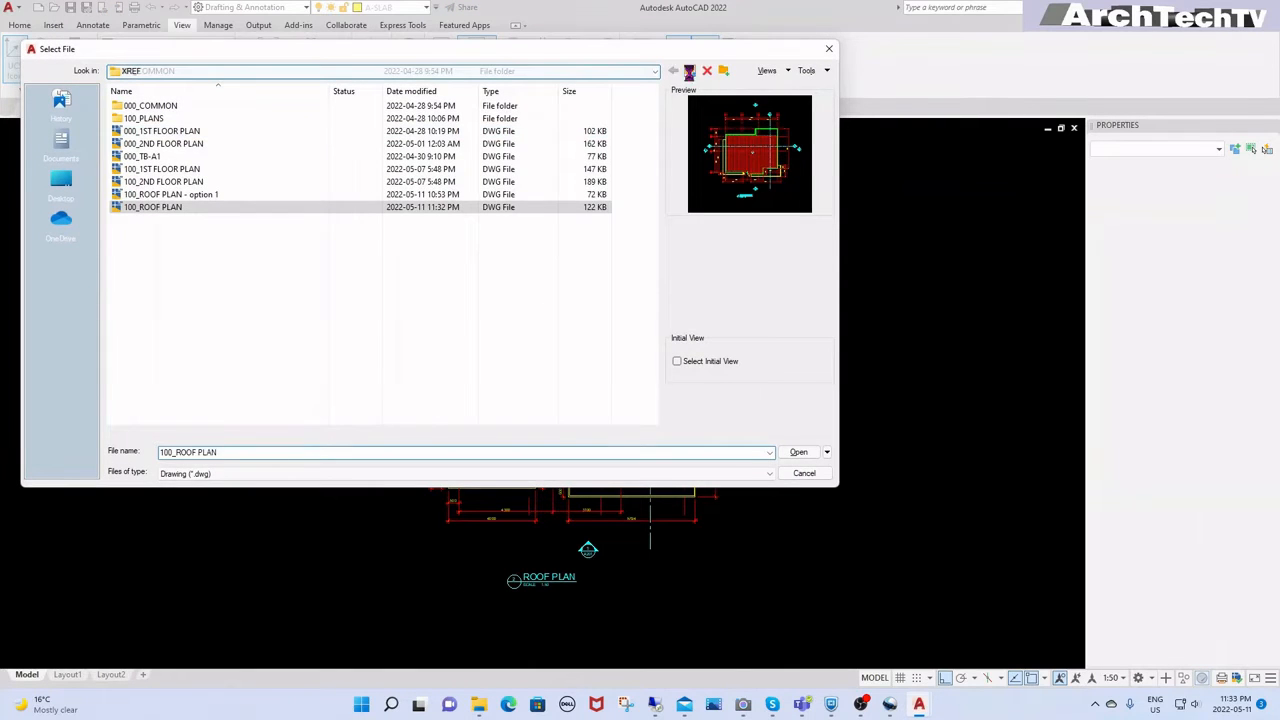
{"action": "left_click", "coordinate": [689, 71]}
{"action": "left_click", "coordinate": [689, 71]}
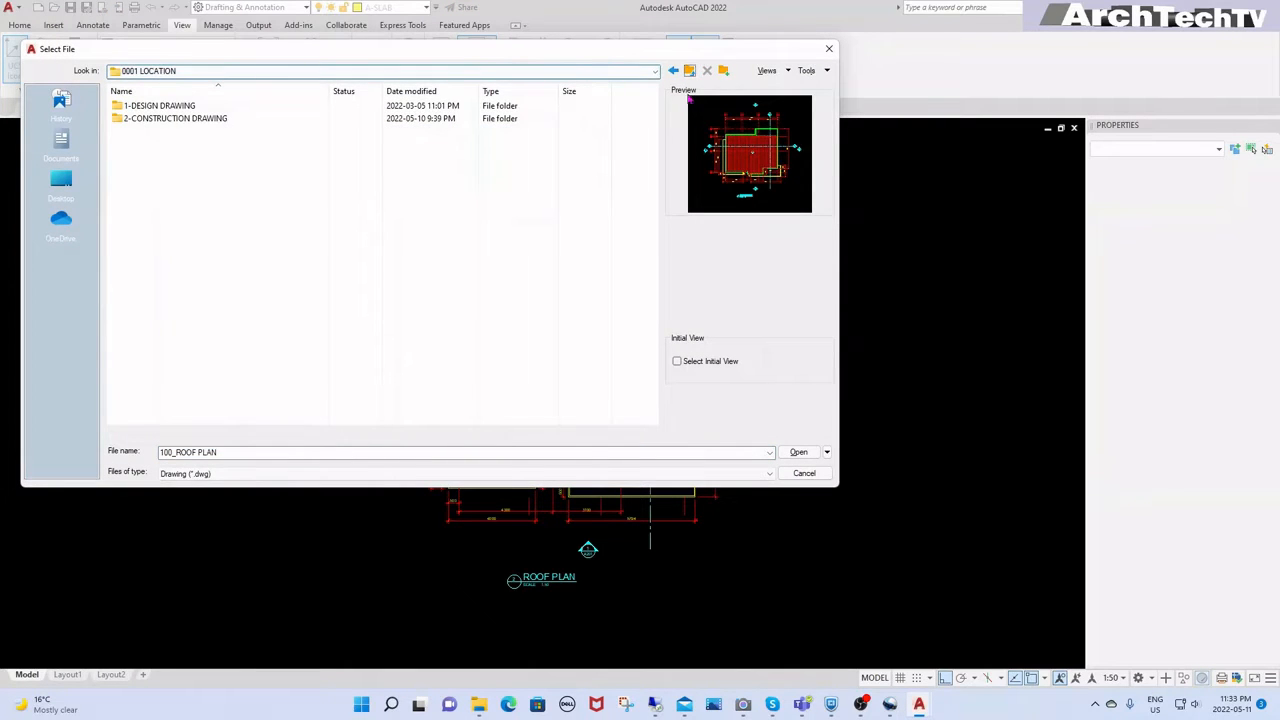
{"action": "left_click", "coordinate": [689, 71]}
{"action": "left_click", "coordinate": [689, 71]}
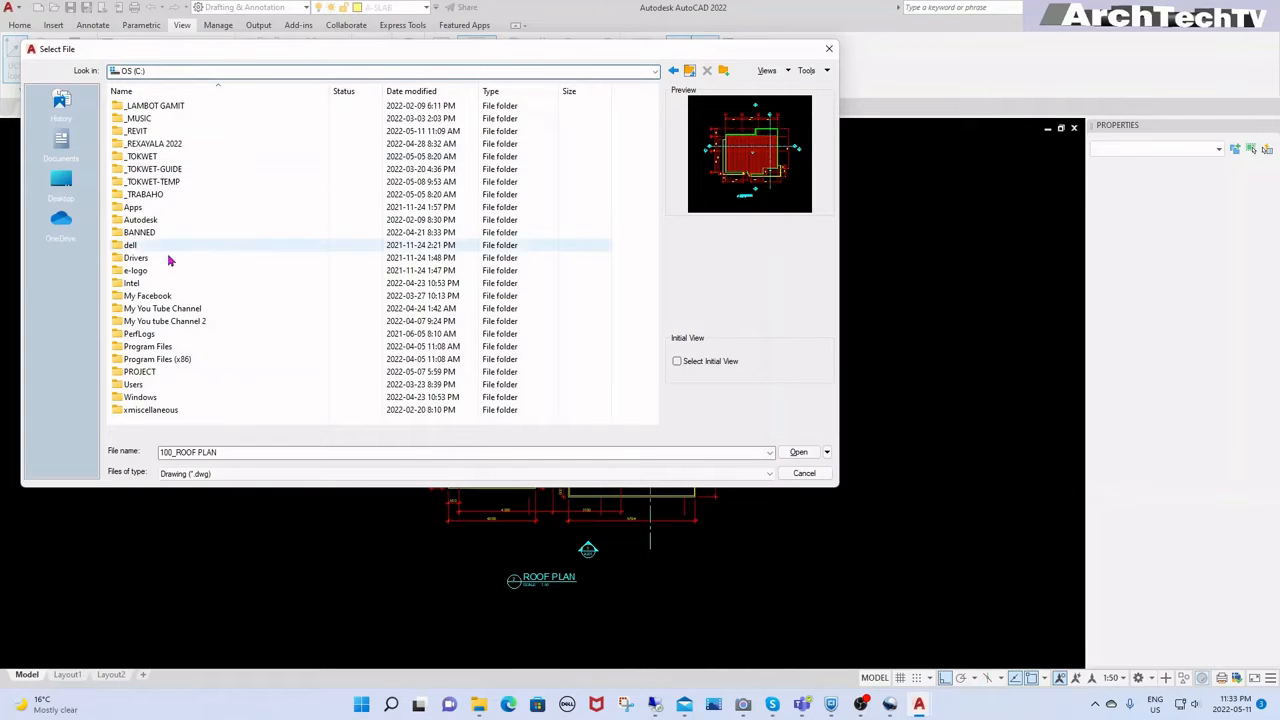
{"action": "double_click", "coordinate": [142, 157]}
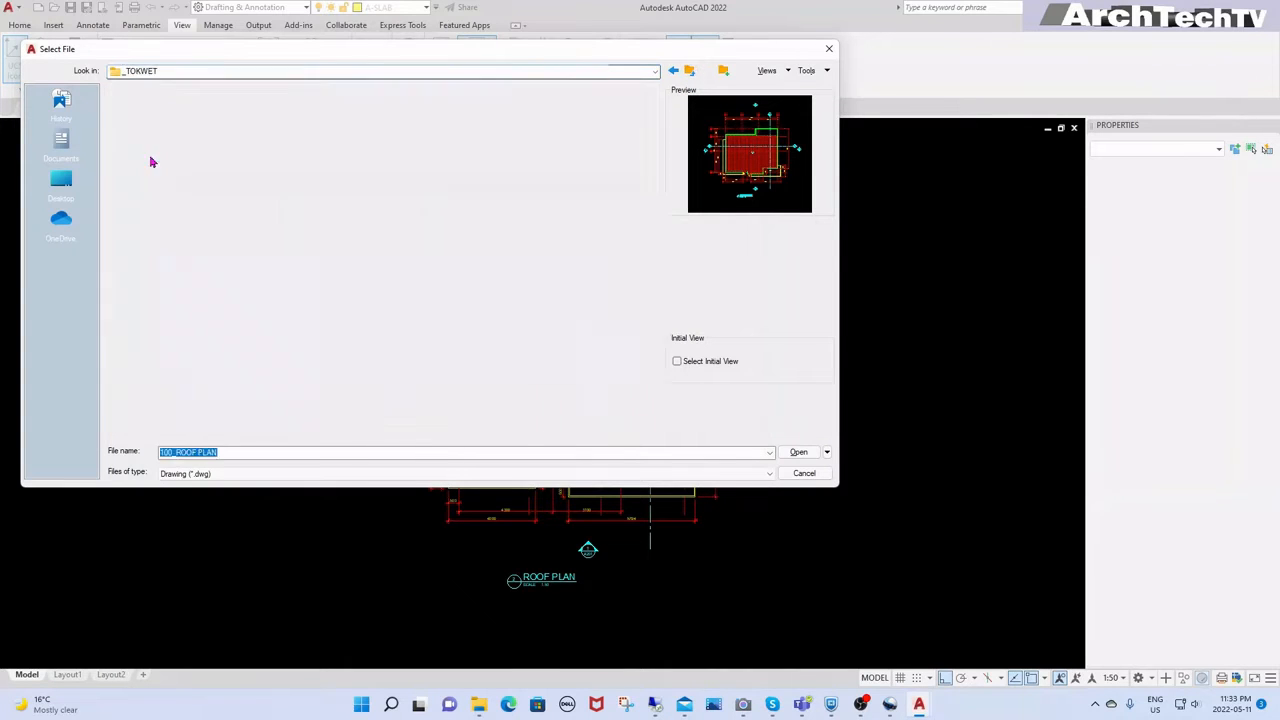
{"action": "double_click", "coordinate": [145, 158]}
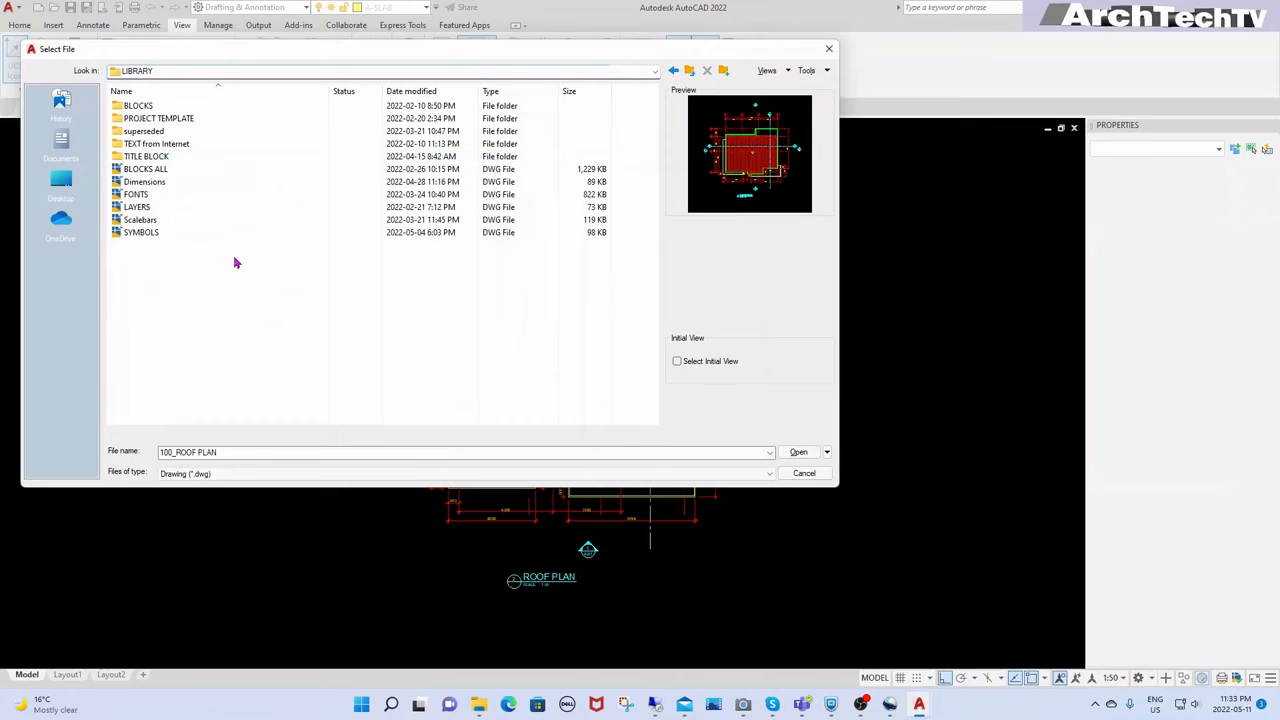
{"action": "left_click", "coordinate": [139, 233]}
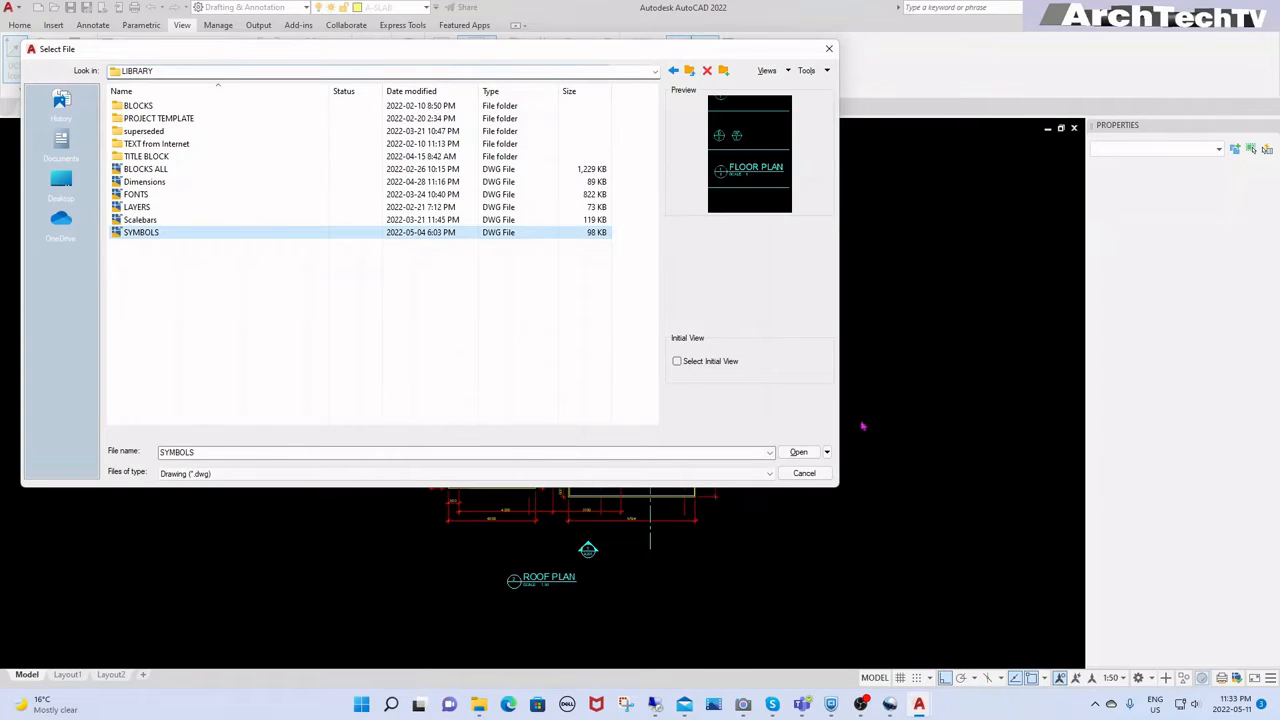
{"action": "left_click", "coordinate": [799, 453]}
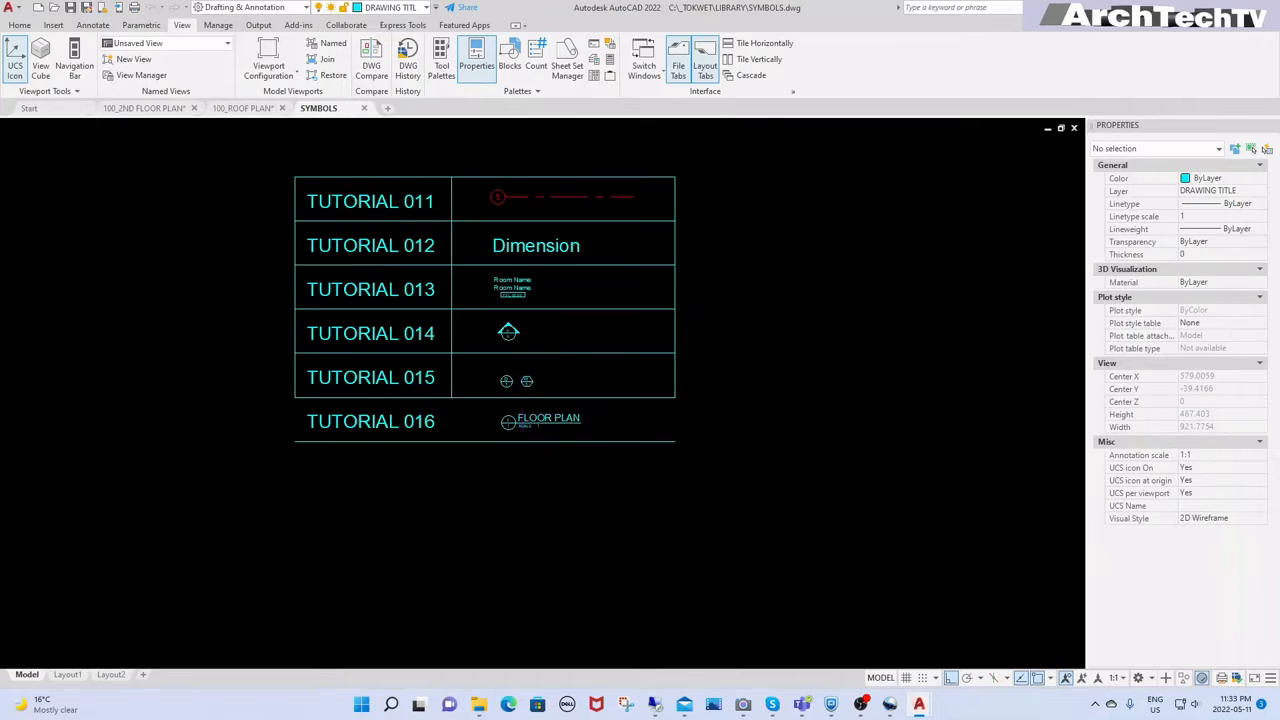
Step: Place a horizontal multileader about 62 units long with the text XXX below the TUTORIAL 016 row
{"action": "scroll", "coordinate": [560, 465], "scroll_direction": "up", "scroll_amount": 1}
{"action": "scroll", "coordinate": [572, 470], "scroll_direction": "down", "scroll_amount": 1}
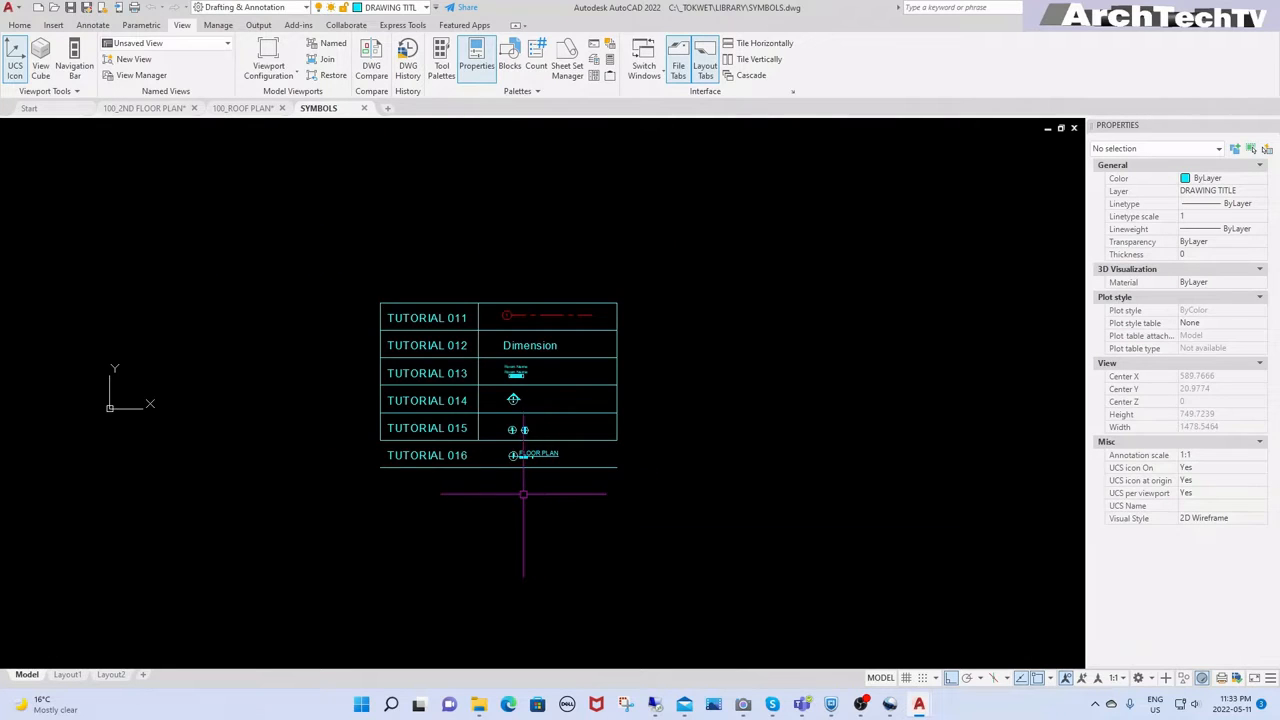
{"action": "scroll", "coordinate": [522, 491], "scroll_direction": "up", "scroll_amount": 1}
{"action": "scroll", "coordinate": [500, 477], "scroll_direction": "up", "scroll_amount": 1}
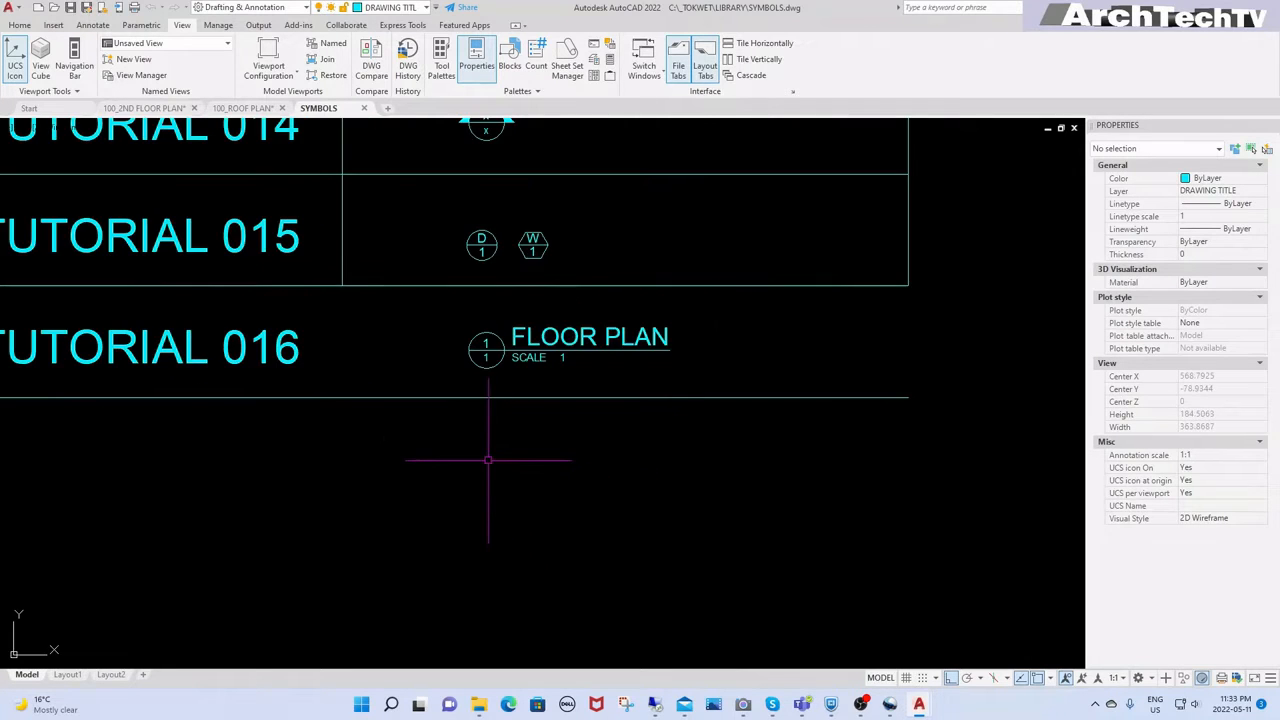
{"action": "scroll", "coordinate": [496, 460], "scroll_direction": "down", "scroll_amount": 1}
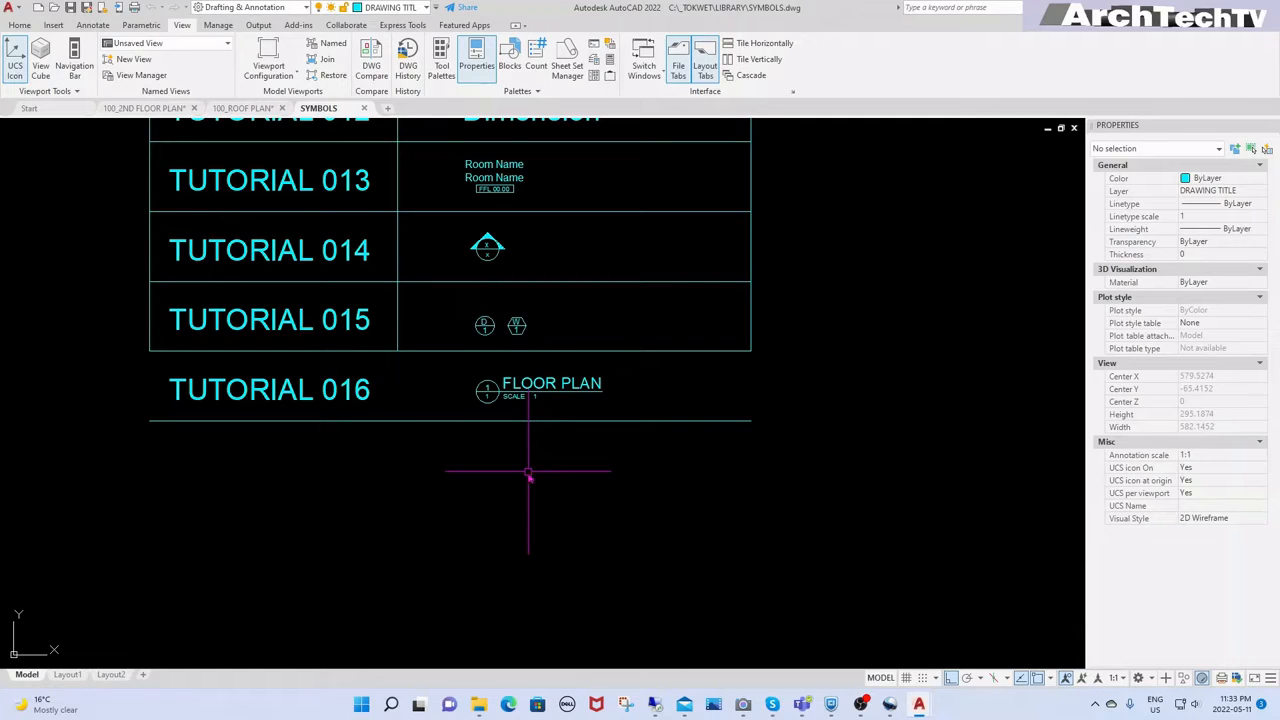
{"action": "type", "text": "MIUL"}
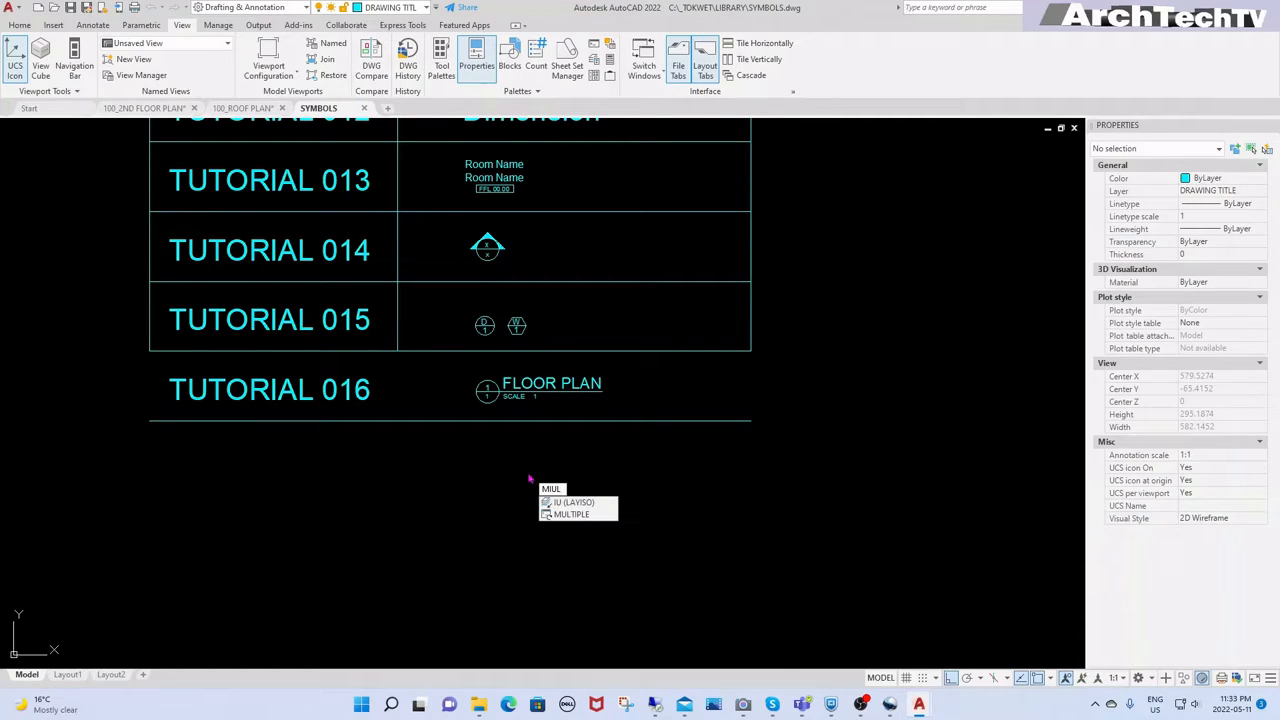
{"action": "type", "text": "TI"}
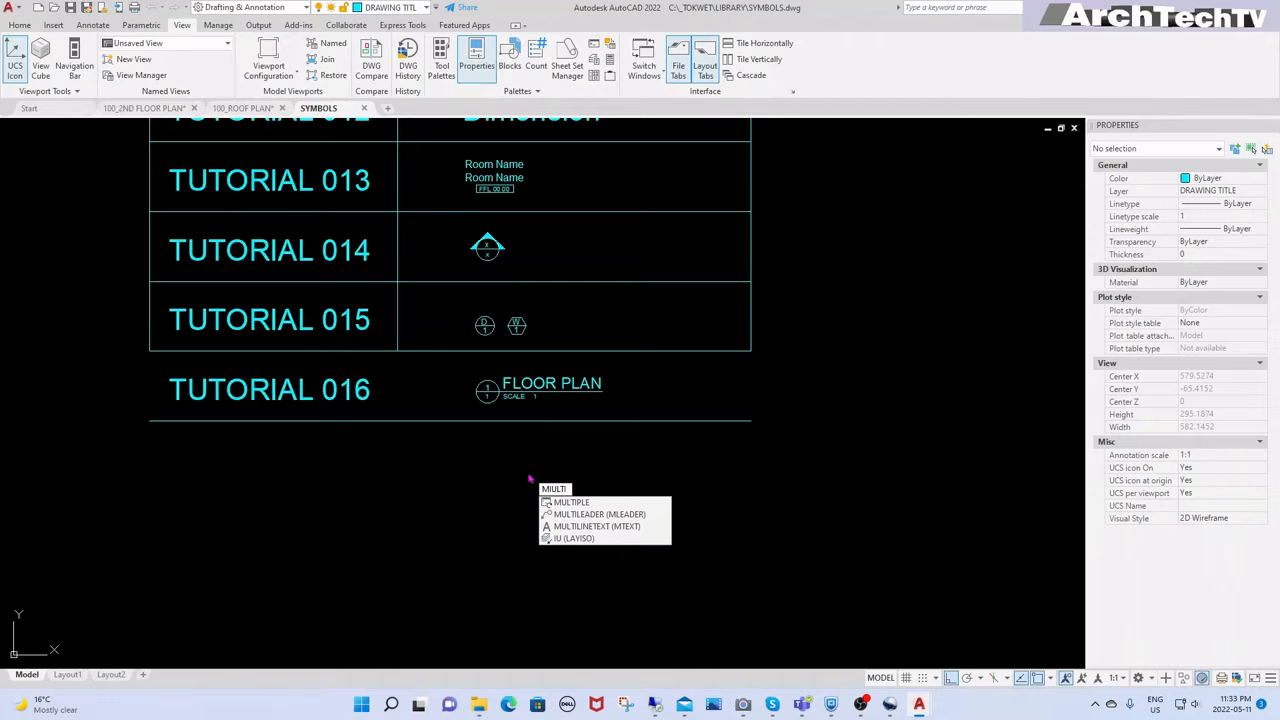
{"action": "left_click", "coordinate": [600, 514]}
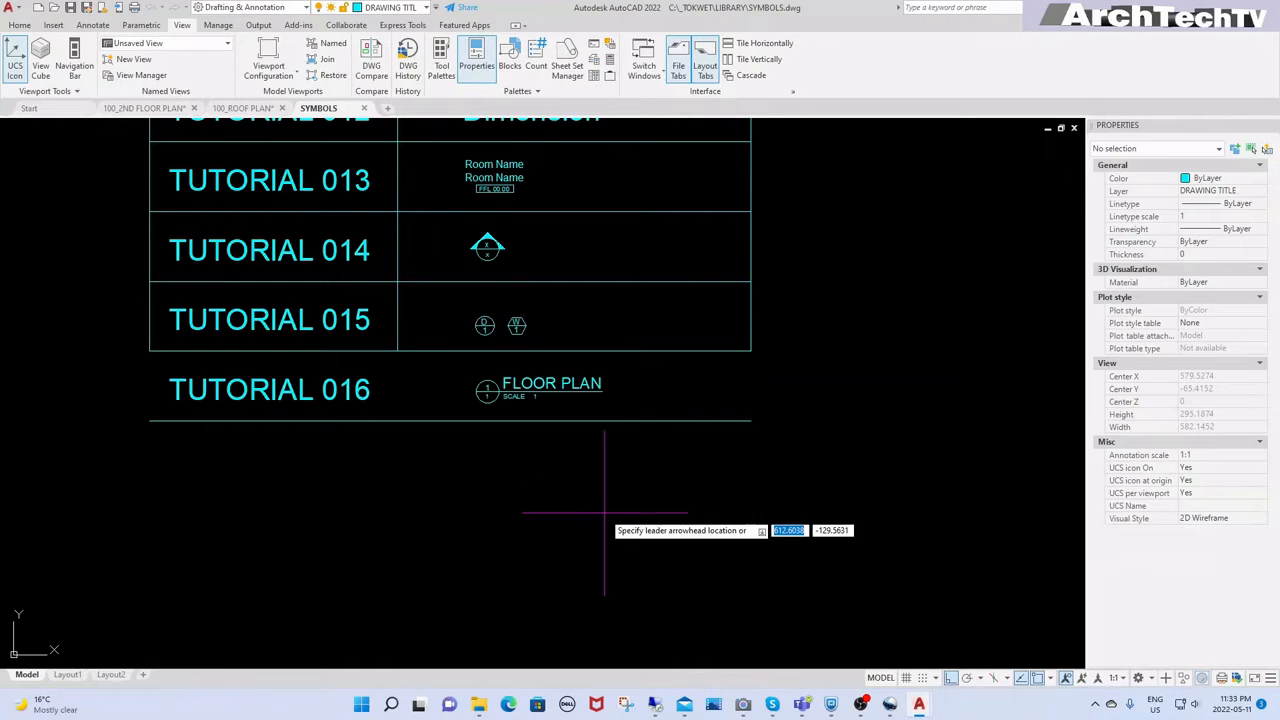
{"action": "left_click", "coordinate": [484, 499]}
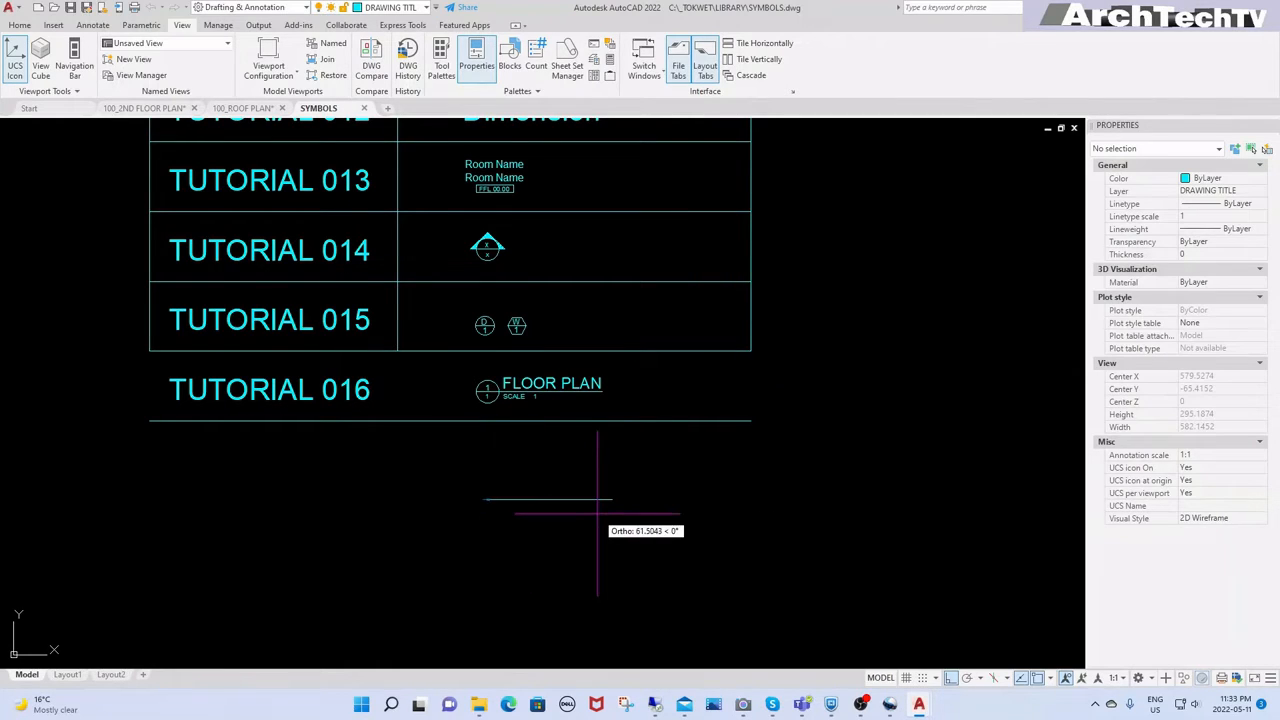
{"action": "left_click", "coordinate": [598, 514]}
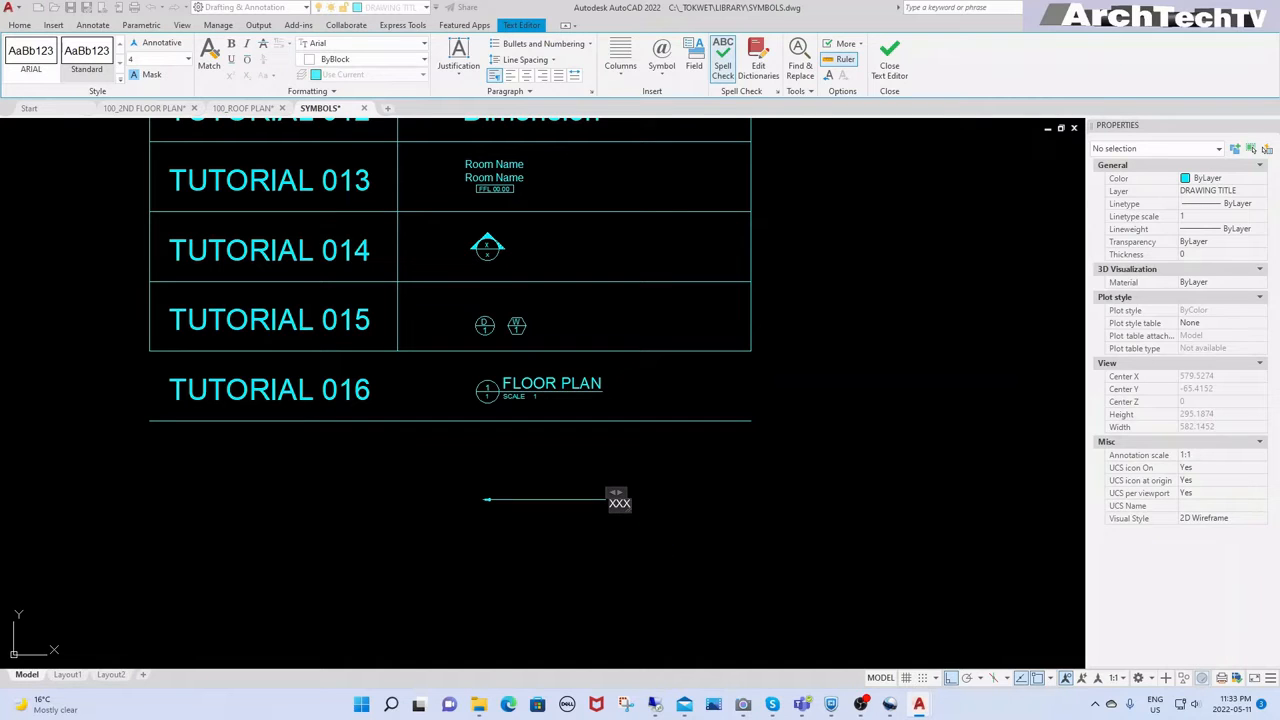
{"action": "left_click", "coordinate": [614, 537]}
{"action": "scroll", "coordinate": [630, 512], "scroll_direction": "up", "scroll_amount": 2}
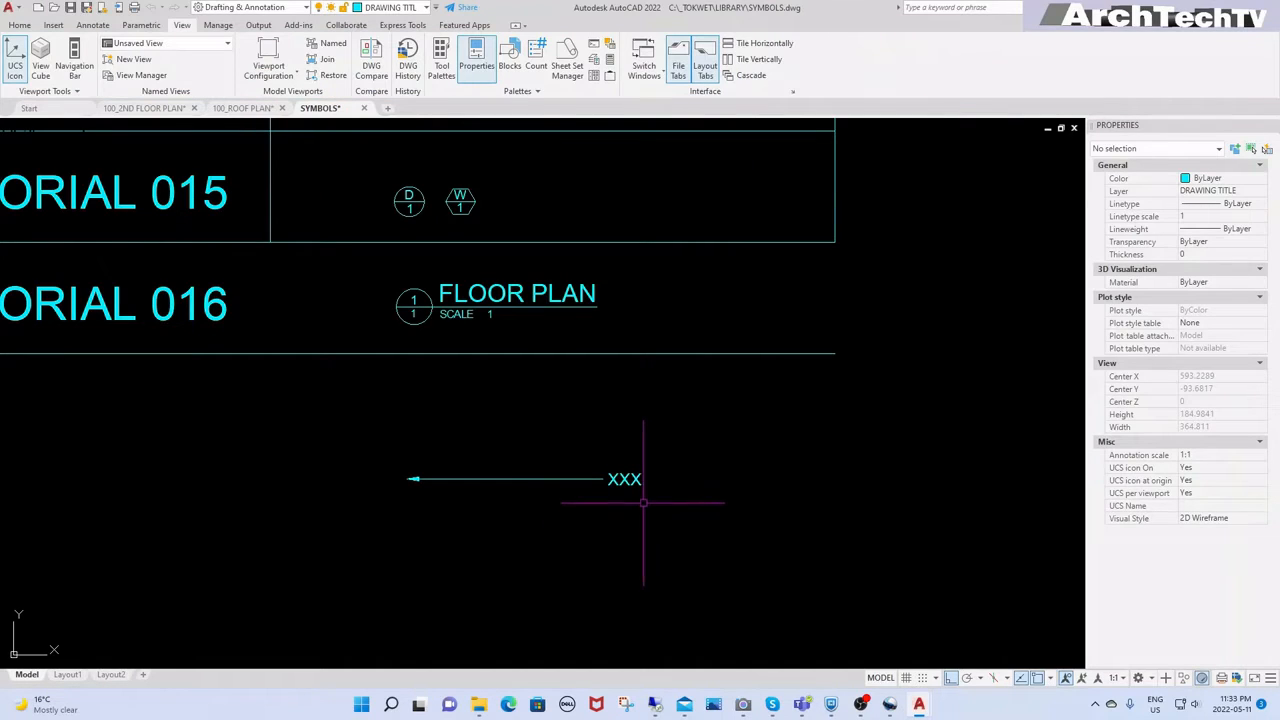
{"action": "scroll", "coordinate": [634, 517], "scroll_direction": "down", "scroll_amount": 3}
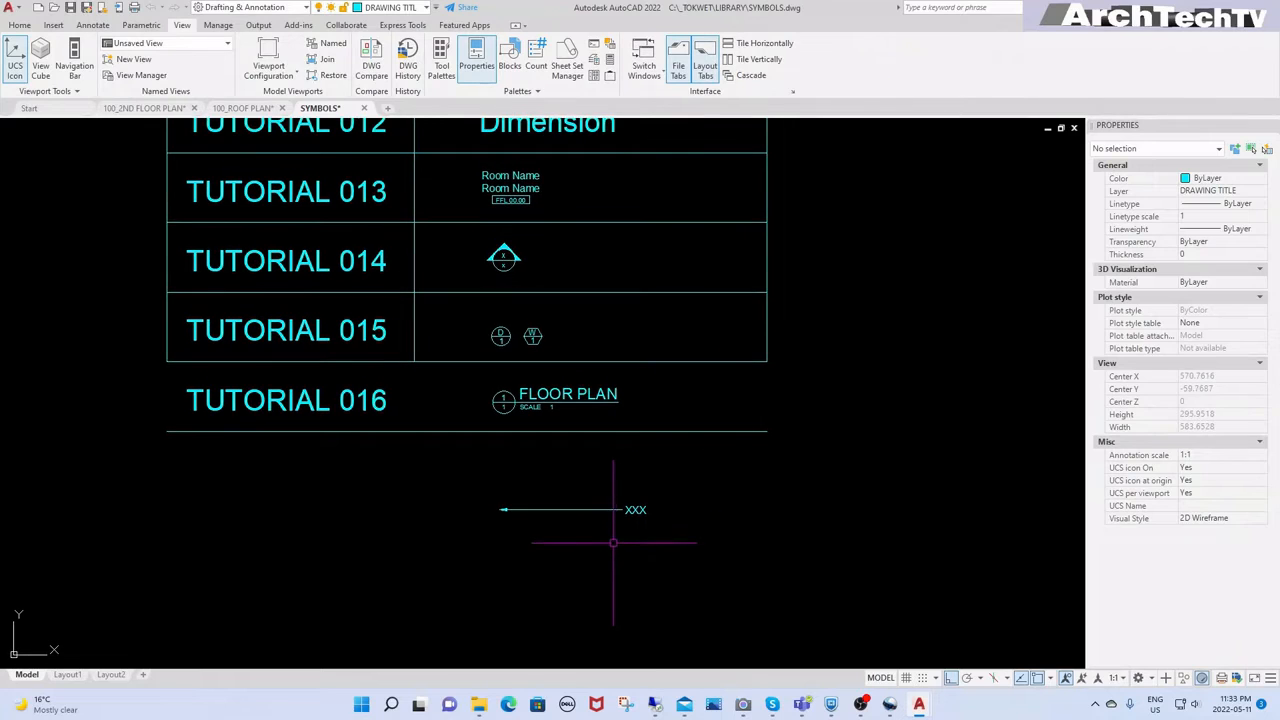
Step: Create a layer named ANNOTATION, give it the color yellow and make it the current layer
{"action": "type", "text": "la"}
{"action": "key", "text": "Return"}
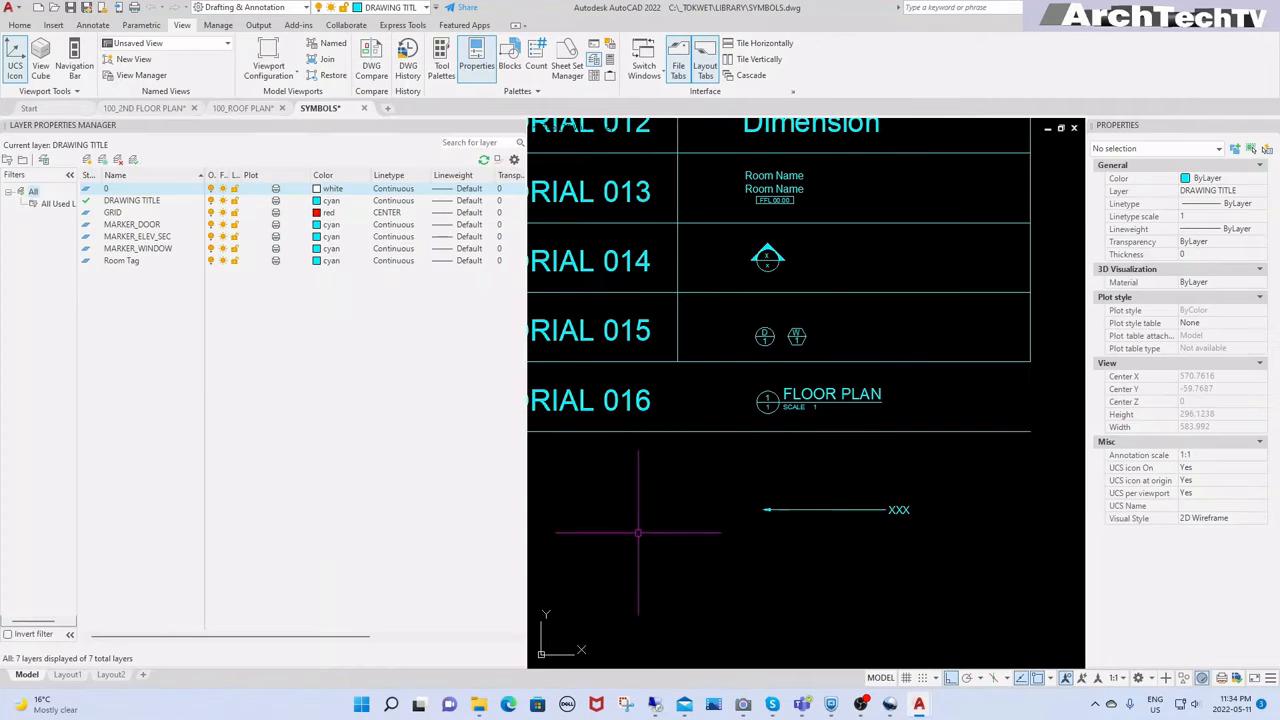
{"action": "left_click", "coordinate": [87, 160]}
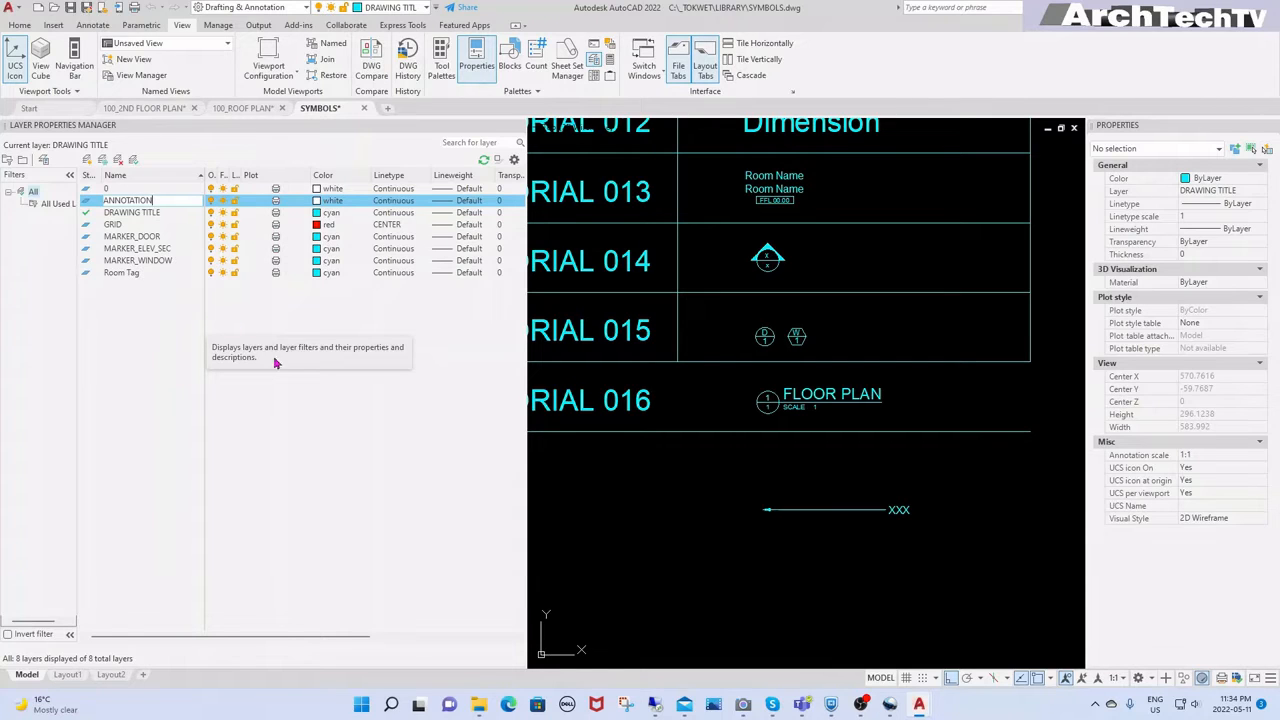
{"action": "key", "text": "Return"}
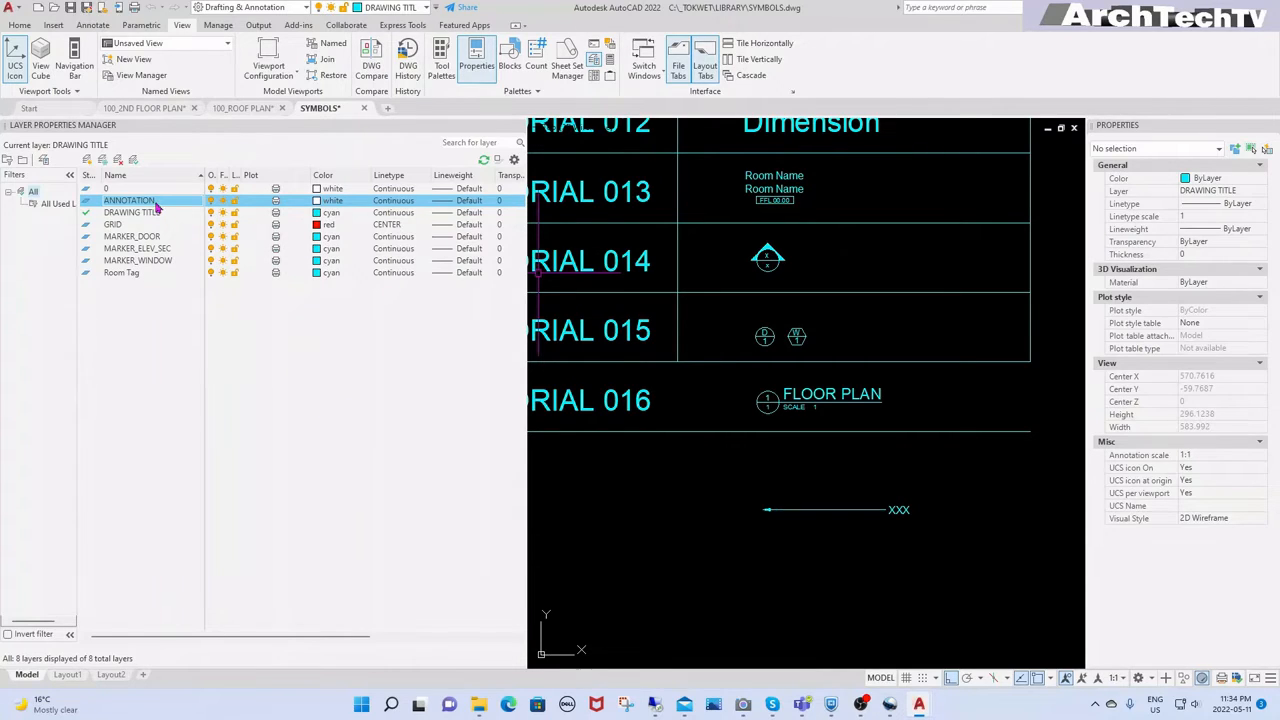
{"action": "left_click", "coordinate": [316, 201]}
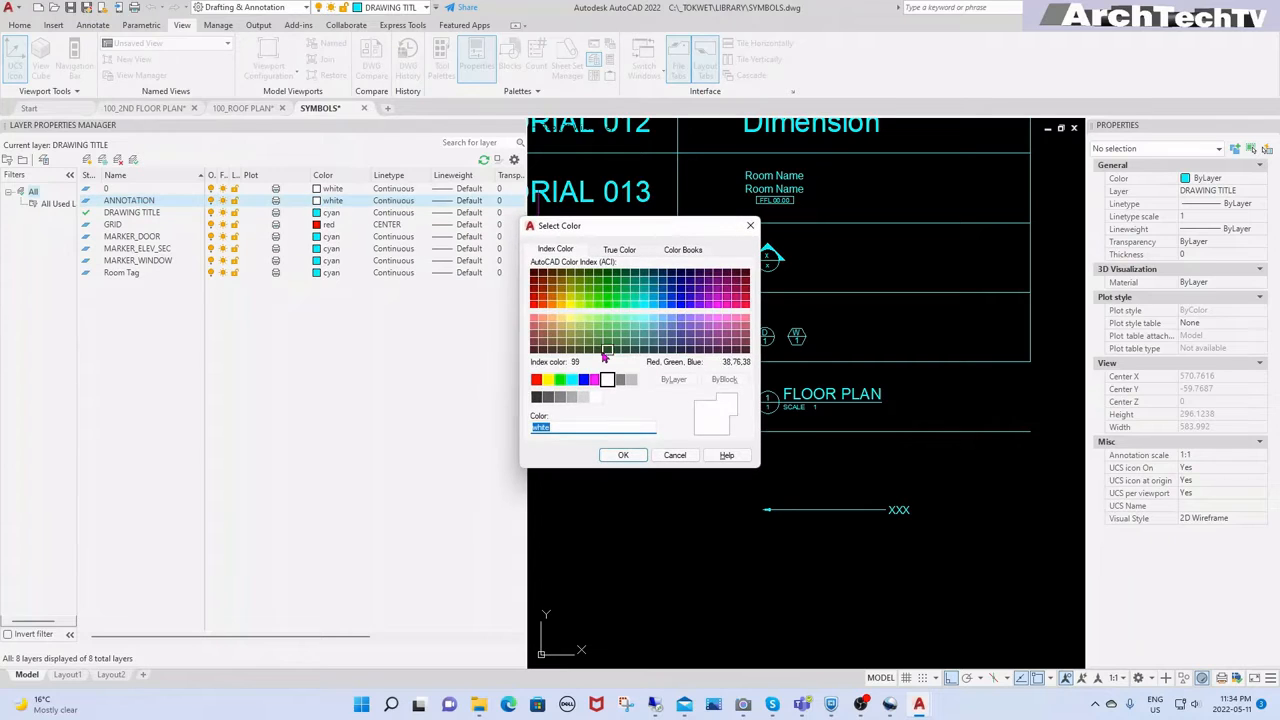
{"action": "left_click", "coordinate": [549, 381]}
{"action": "left_click", "coordinate": [620, 455]}
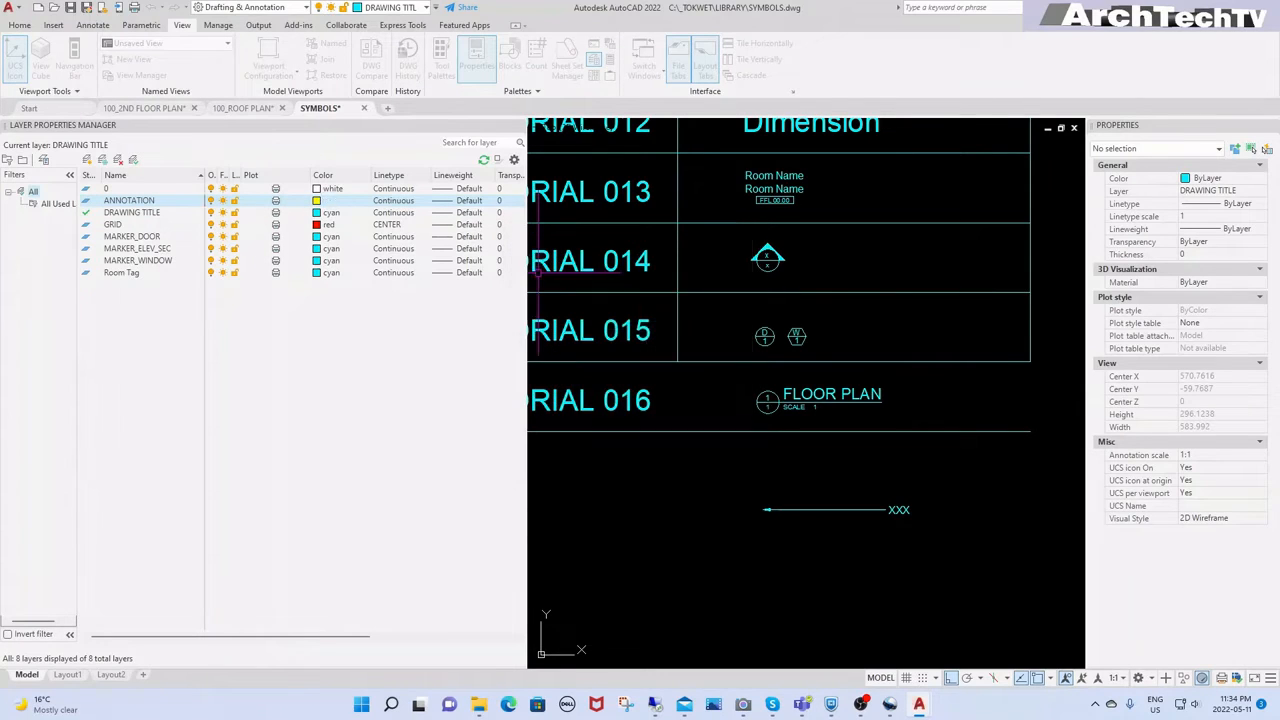
{"action": "double_click", "coordinate": [163, 201]}
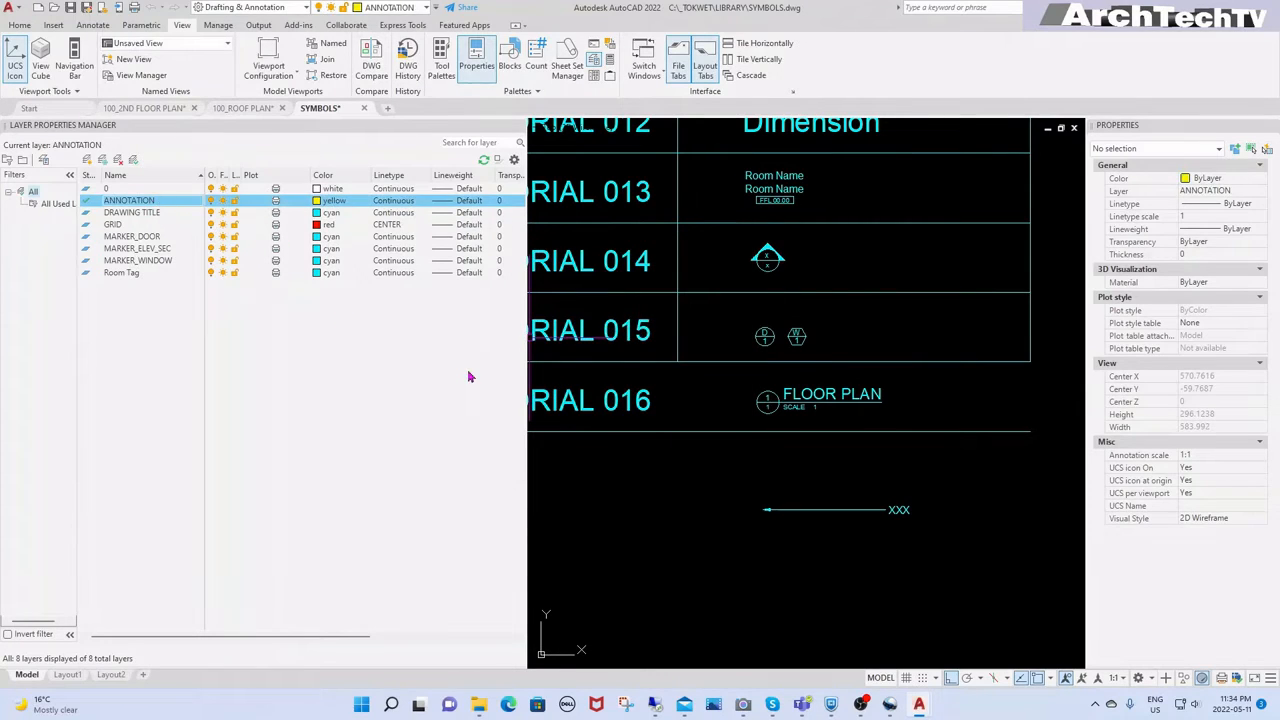
Step: Draw a short vertical helper line beside the multileader and match the line's properties onto the multileader
{"action": "type", "text": "L"}
{"action": "key", "text": "space"}
{"action": "left_click", "coordinate": [682, 501]}
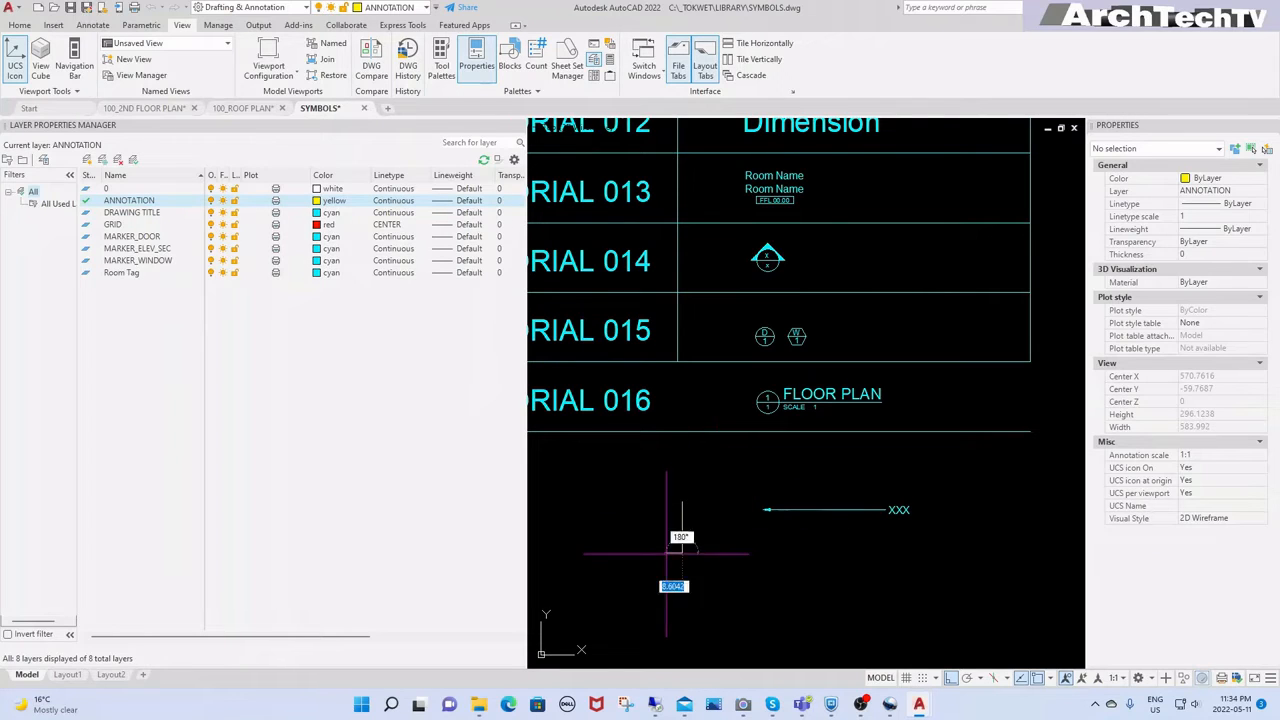
{"action": "left_click", "coordinate": [666, 553]}
{"action": "key", "text": "space"}
{"action": "type", "text": "MM"}
{"action": "key", "text": "space"}
{"action": "left_click", "coordinate": [681, 513]}
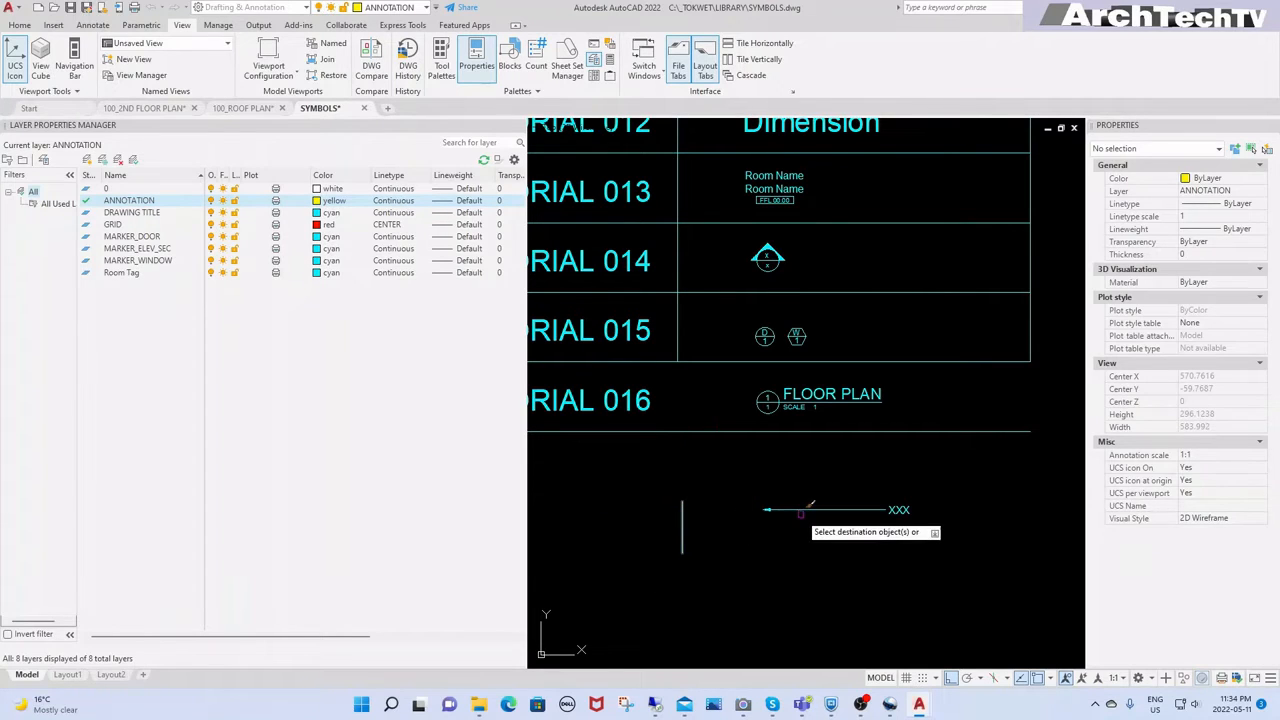
{"action": "left_click", "coordinate": [802, 512]}
{"action": "key", "text": "space"}
Step: Delete the vertical helper line beside the multileader
{"action": "left_click", "coordinate": [717, 495]}
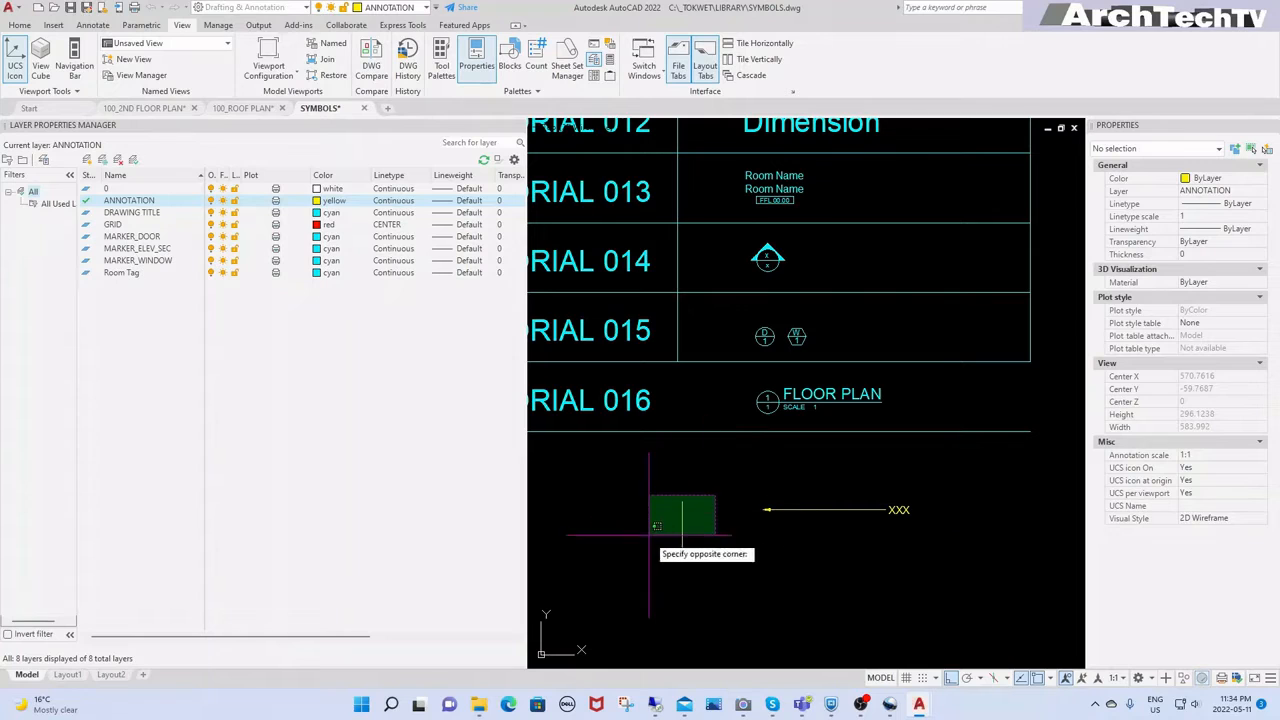
{"action": "left_click", "coordinate": [649, 535]}
{"action": "key", "text": "Delete"}
Step: Set the XXX multileader's arrowhead size to 2.5
{"action": "middle_click_drag", "start_coordinate": [857, 545], "coordinate": [760, 499]}
{"action": "scroll", "coordinate": [714, 486], "scroll_direction": "up", "scroll_amount": 2}
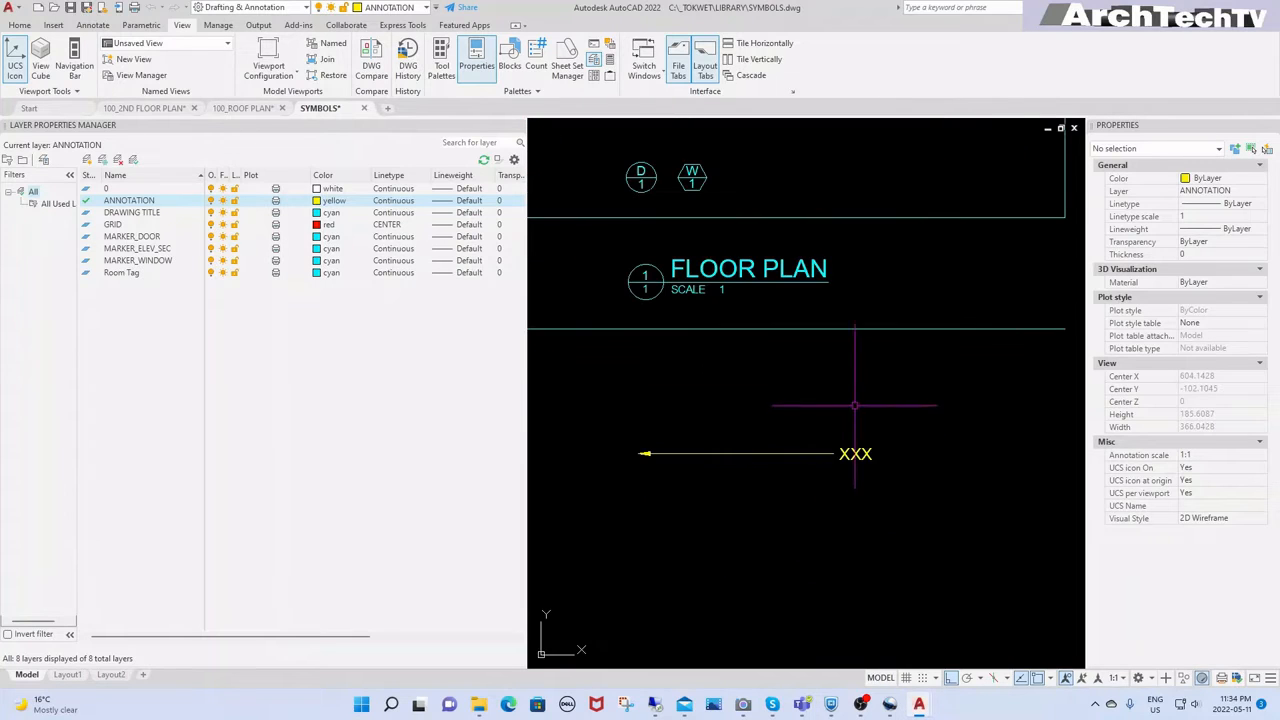
{"action": "left_click", "coordinate": [857, 453]}
{"action": "key", "text": "Escape"}
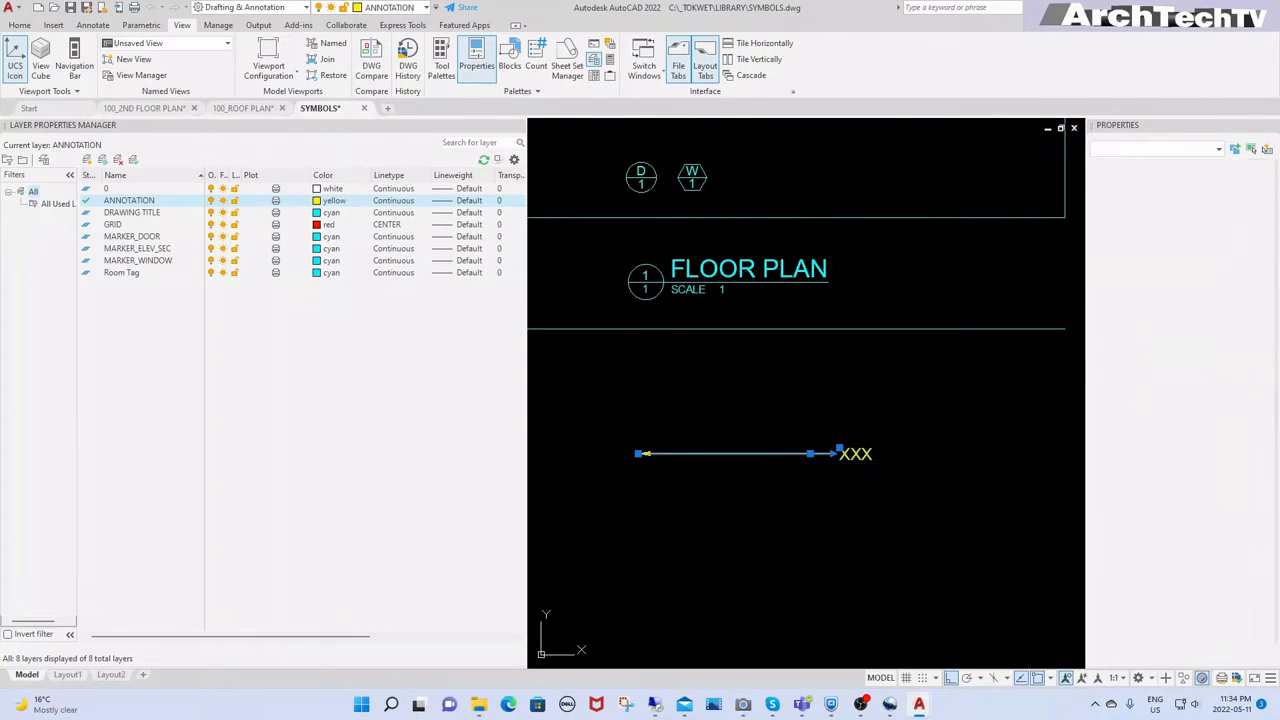
{"action": "scroll", "coordinate": [865, 461], "scroll_direction": "up", "scroll_amount": 2}
{"action": "left_click", "coordinate": [857, 449]}
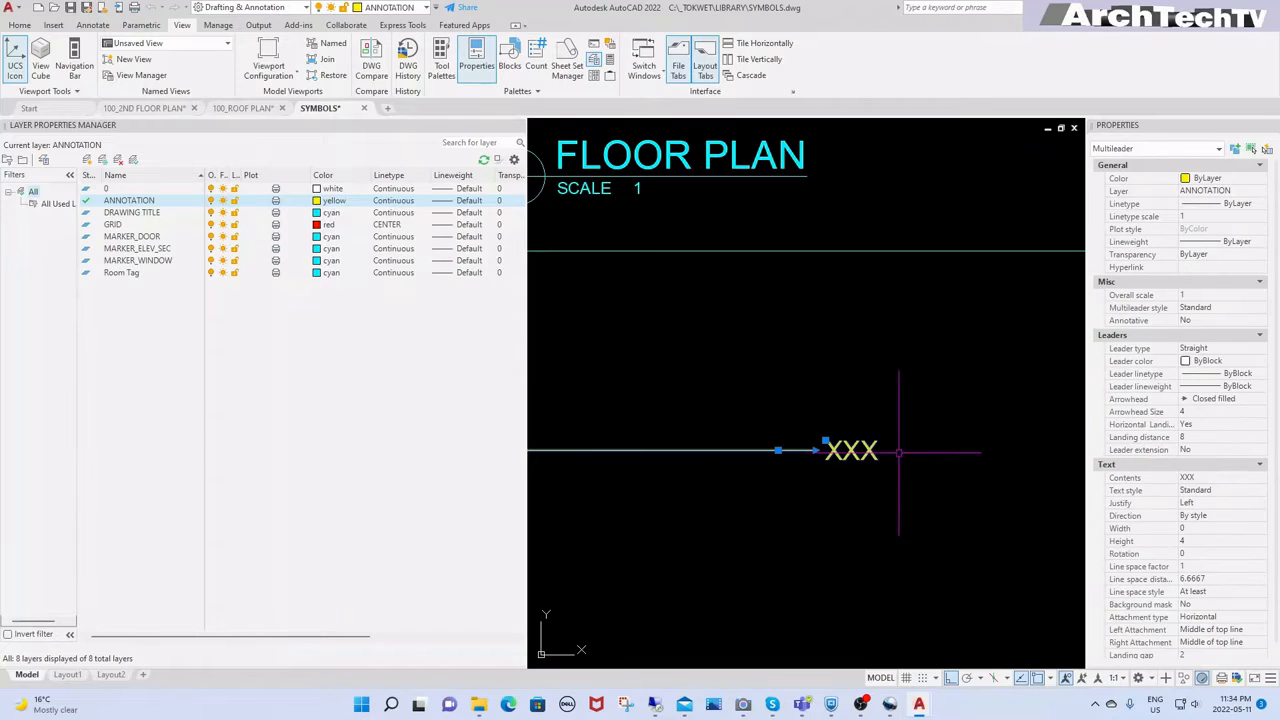
{"action": "left_click", "coordinate": [1208, 412]}
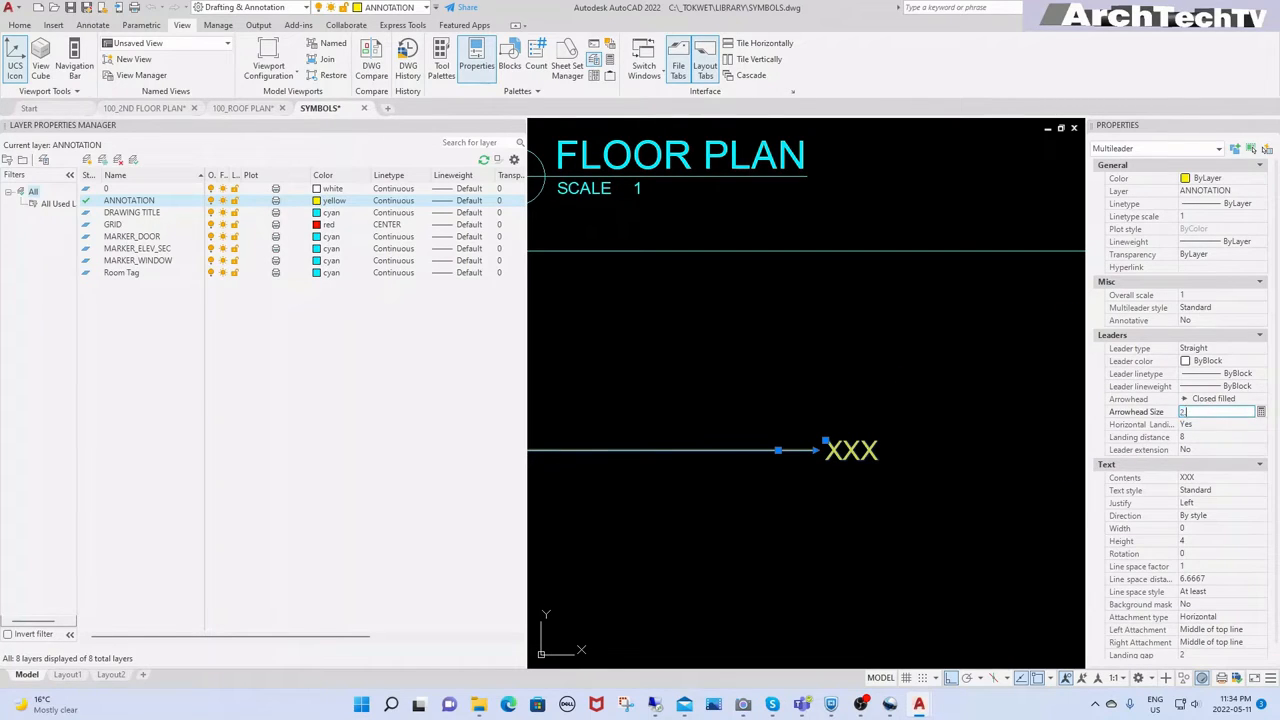
{"action": "left_click", "coordinate": [1060, 452]}
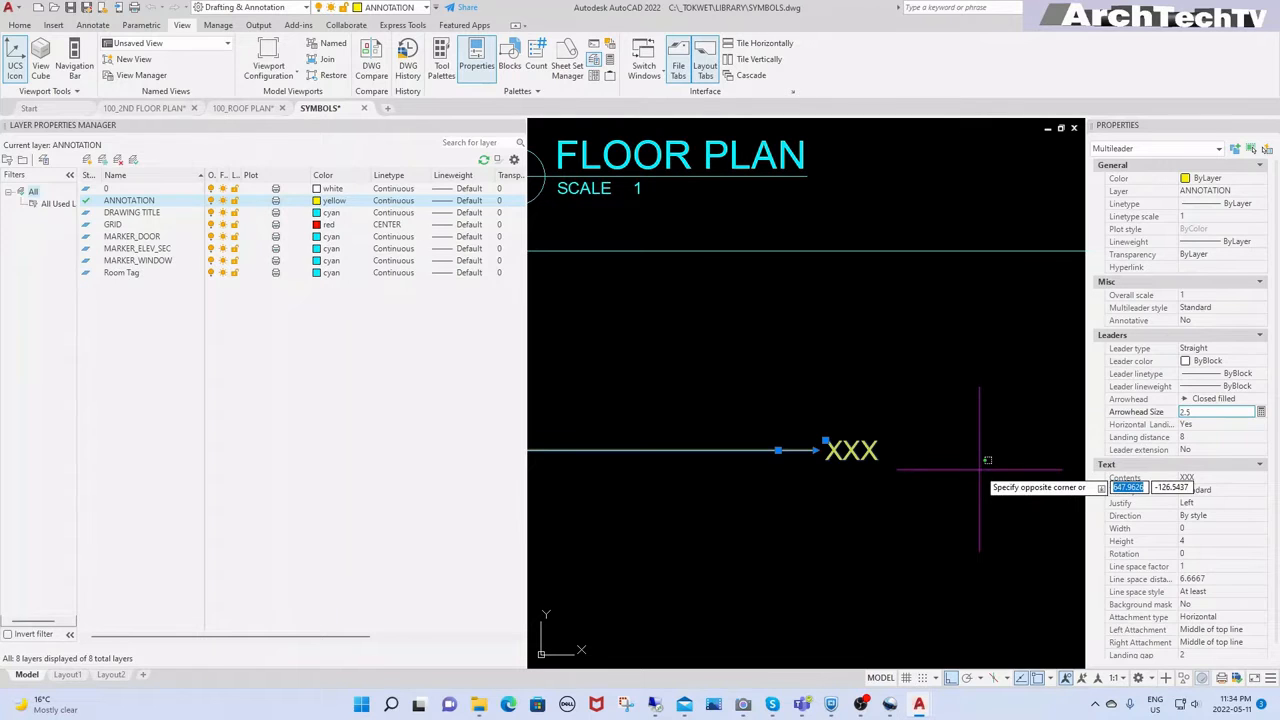
{"action": "key", "text": "Escape"}
{"action": "left_click", "coordinate": [857, 450]}
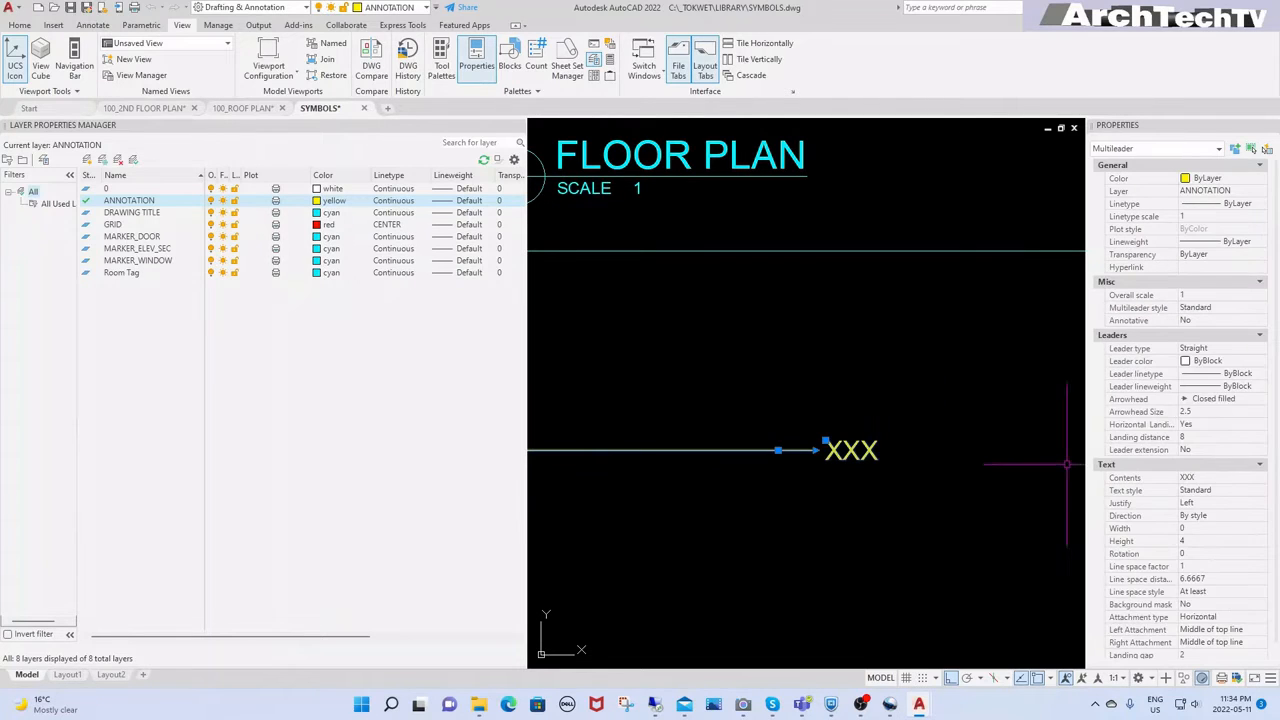
Step: Set the XXX multileader's text height to 2.5
{"action": "scroll", "coordinate": [914, 443], "scroll_direction": "down", "scroll_amount": 5}
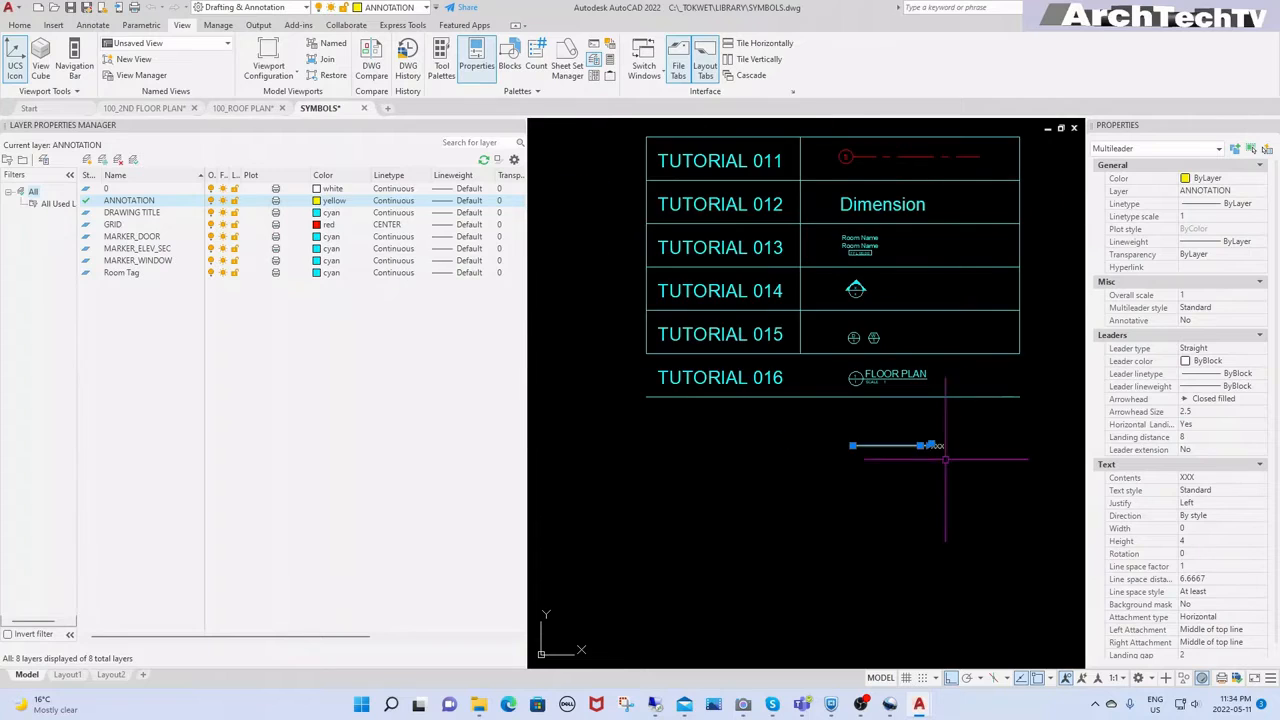
{"action": "scroll", "coordinate": [912, 438], "scroll_direction": "up", "scroll_amount": 6}
{"action": "key", "text": "Escape"}
{"action": "middle_click_drag", "start_coordinate": [939, 485], "coordinate": [818, 478]}
{"action": "left_click", "coordinate": [866, 433]}
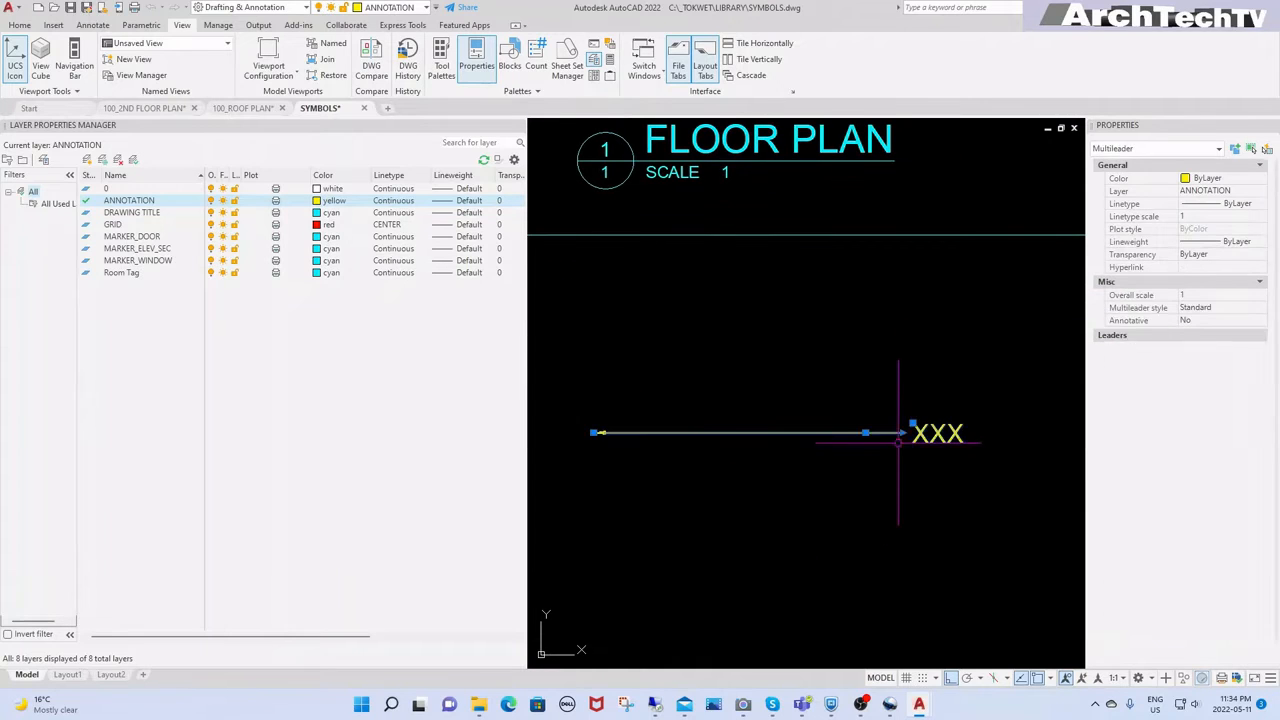
{"action": "middle_click_drag", "start_coordinate": [980, 448], "coordinate": [894, 446]}
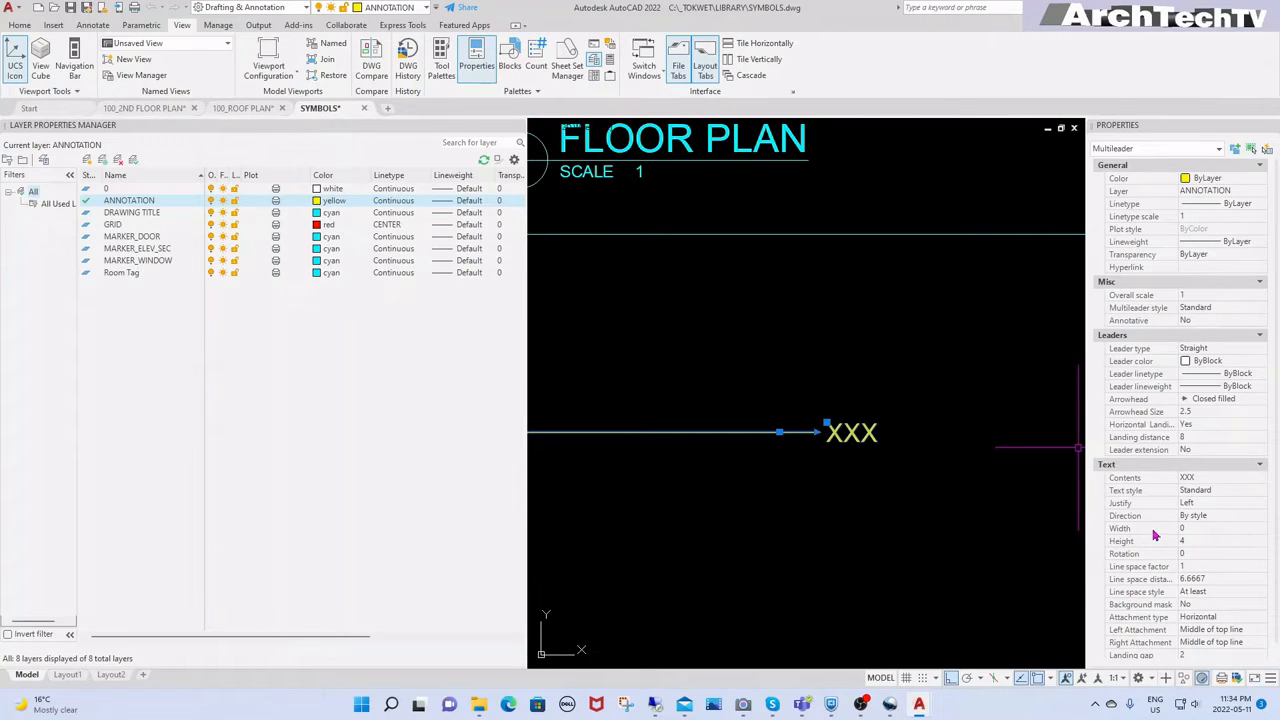
{"action": "left_click", "coordinate": [1200, 541]}
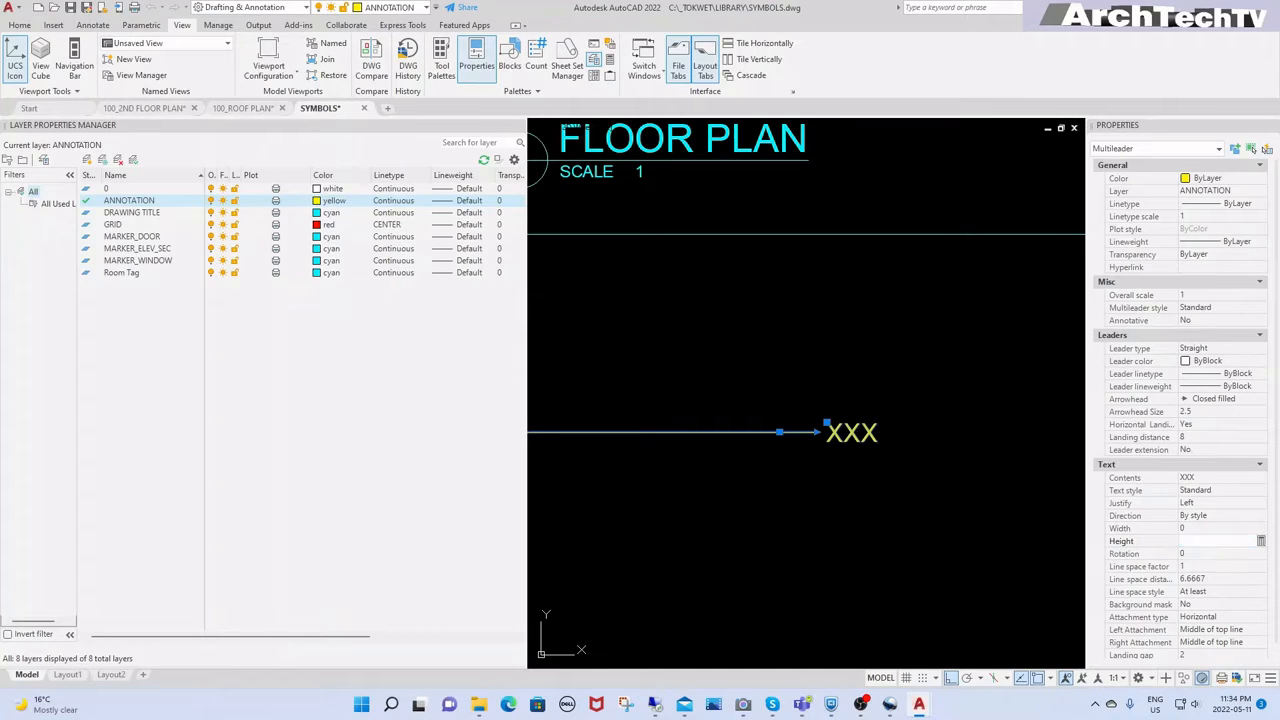
{"action": "left_click", "coordinate": [1001, 571]}
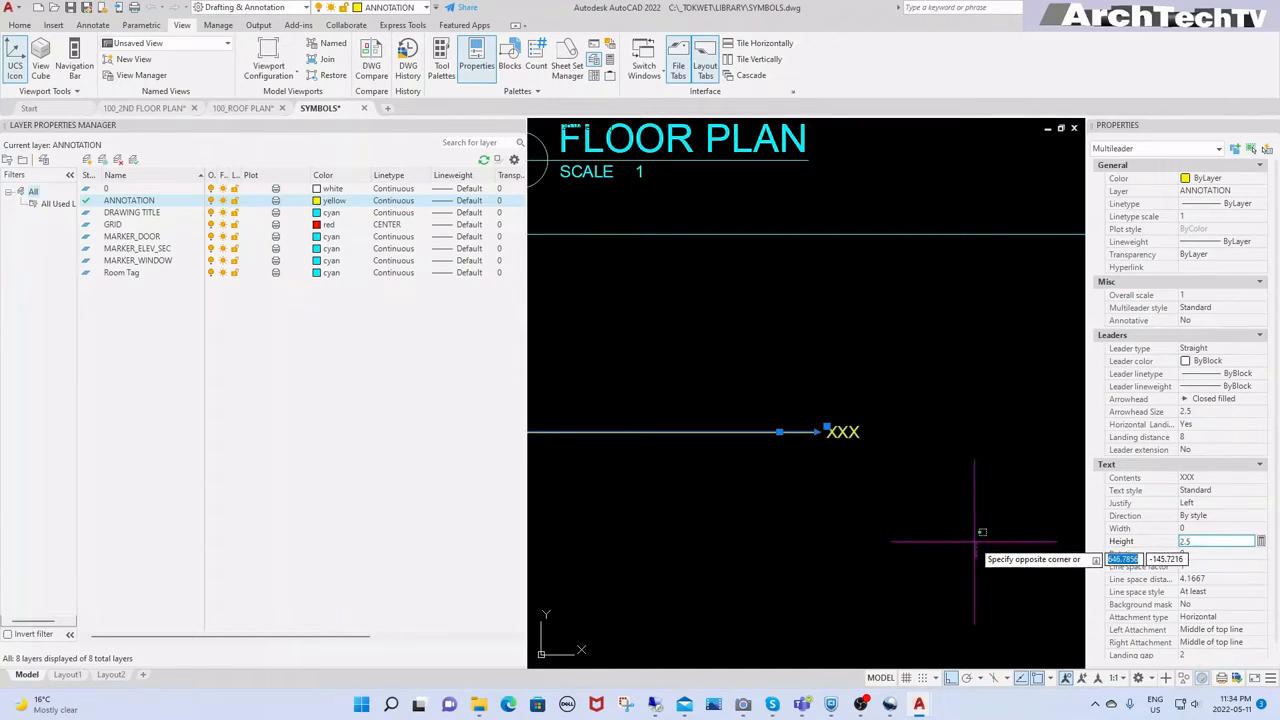
{"action": "scroll", "coordinate": [955, 465], "scroll_direction": "down", "scroll_amount": 4}
{"action": "key", "text": "Escape"}
{"action": "key", "text": "Escape"}
{"action": "scroll", "coordinate": [894, 465], "scroll_direction": "up", "scroll_amount": 3}
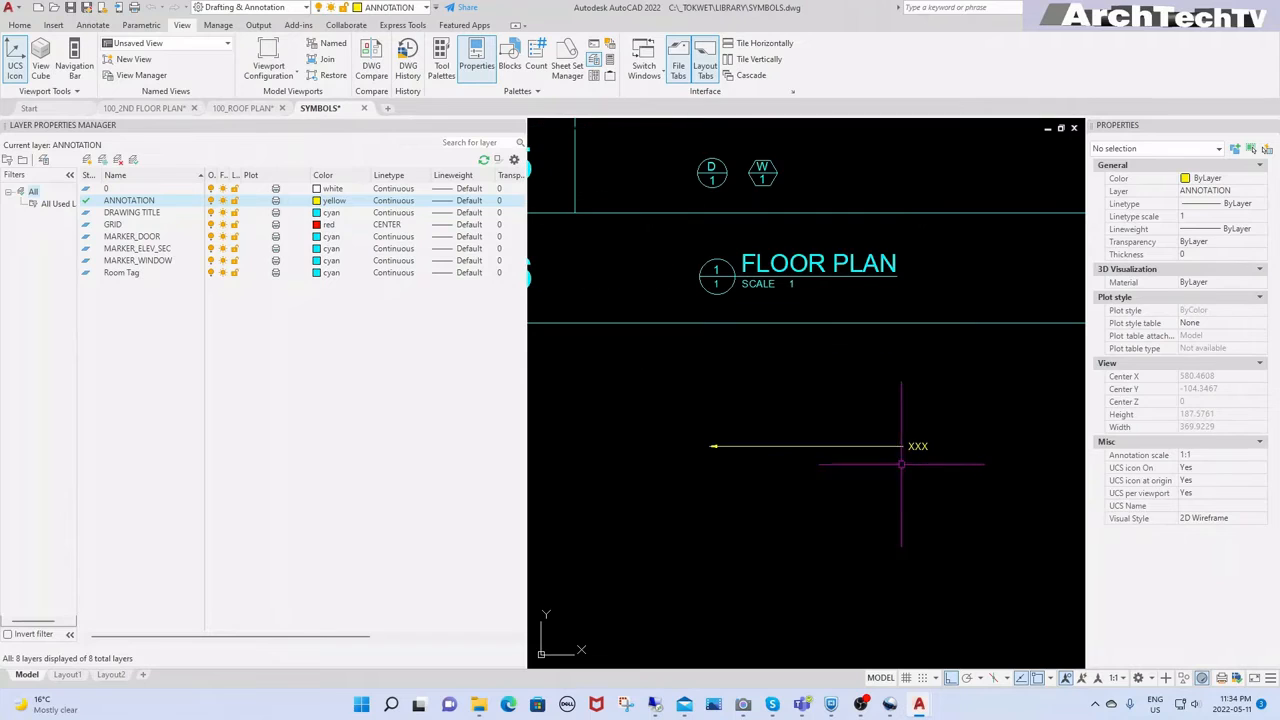
Step: Save the SYMBOLS drawing with QSAVE
{"action": "scroll", "coordinate": [865, 432], "scroll_direction": "down", "scroll_amount": 1}
{"action": "type", "text": "QSAVE"}
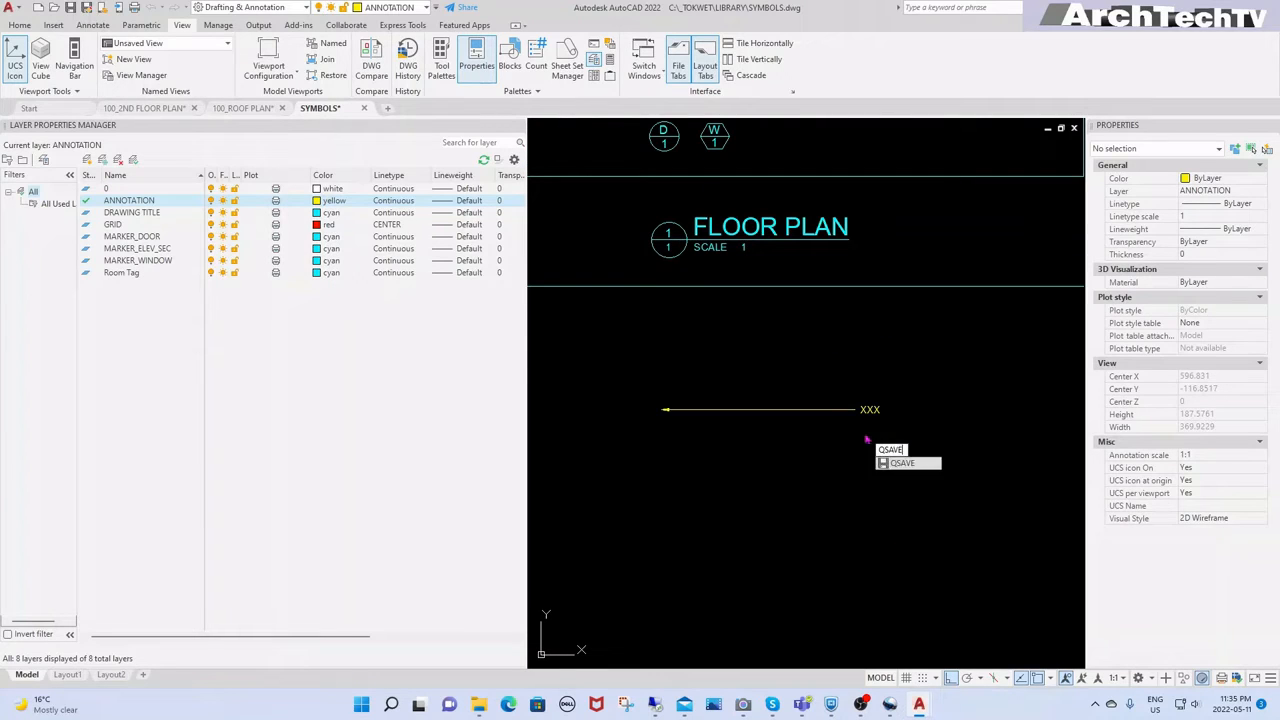
{"action": "key", "text": "Return"}
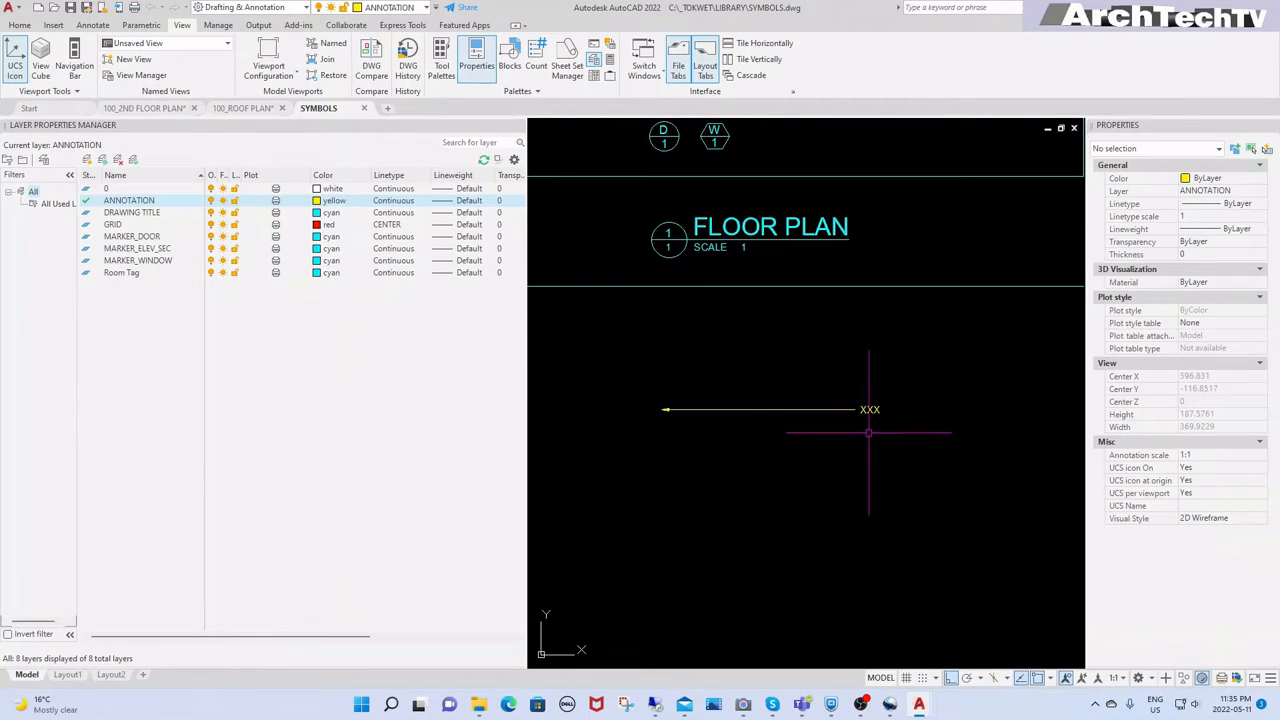
Step: Move the XXX multileader a short distance up toward the TUTORIAL 016 row and close the layer manager
{"action": "type", "text": "m"}
{"action": "key", "text": "Return"}
{"action": "left_click", "coordinate": [912, 377]}
{"action": "left_click", "coordinate": [763, 446]}
{"action": "key", "text": "Return"}
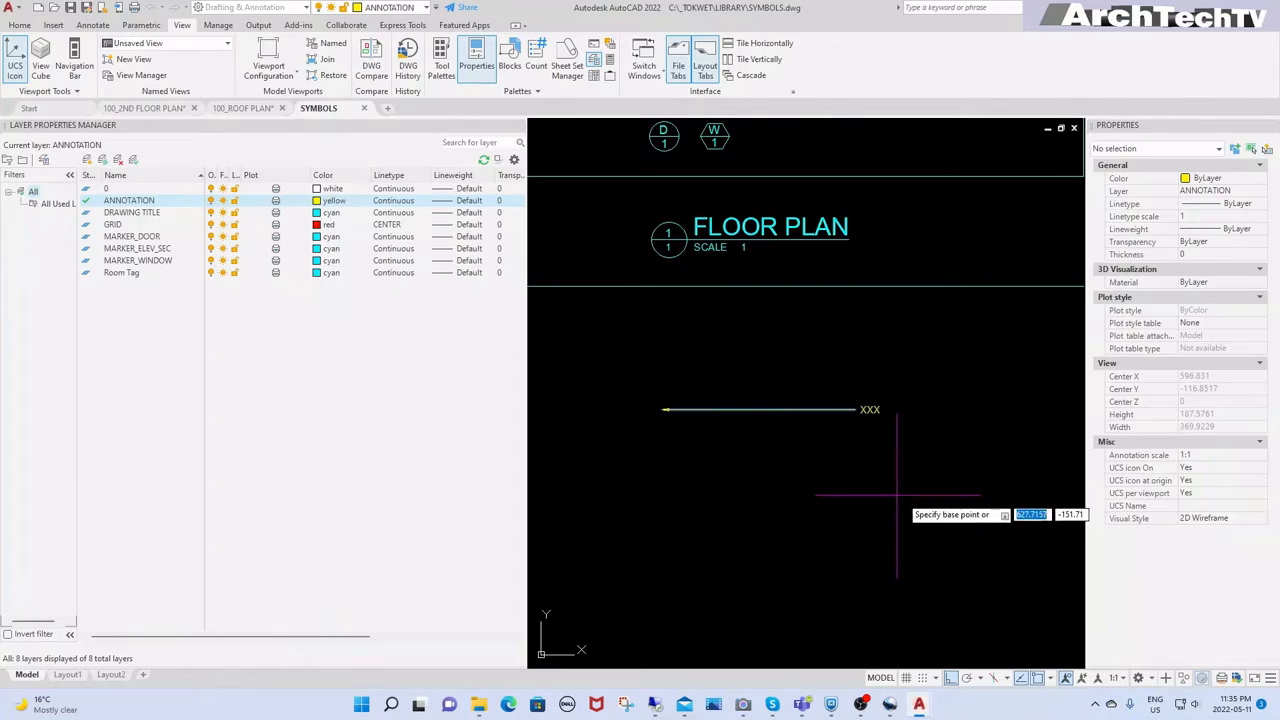
{"action": "left_click", "coordinate": [897, 494]}
{"action": "left_click", "coordinate": [905, 467]}
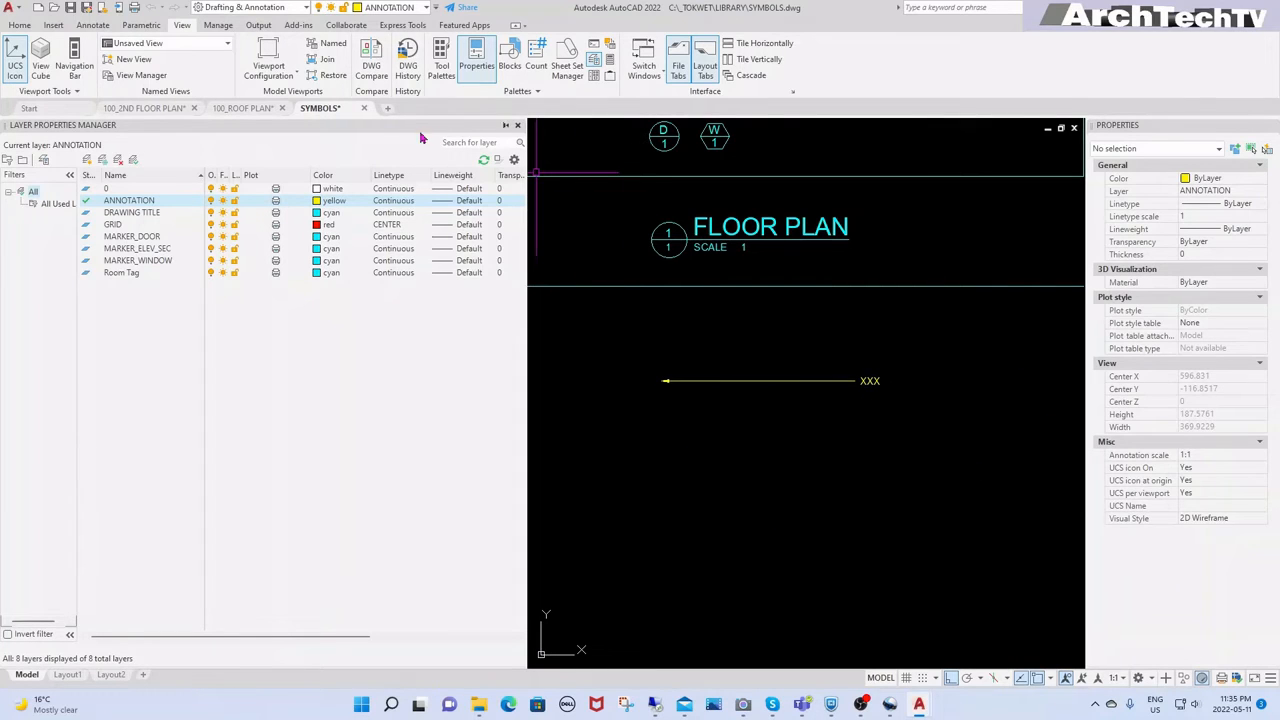
{"action": "left_click", "coordinate": [516, 127]}
{"action": "scroll", "coordinate": [540, 160], "scroll_direction": "down", "scroll_amount": 3}
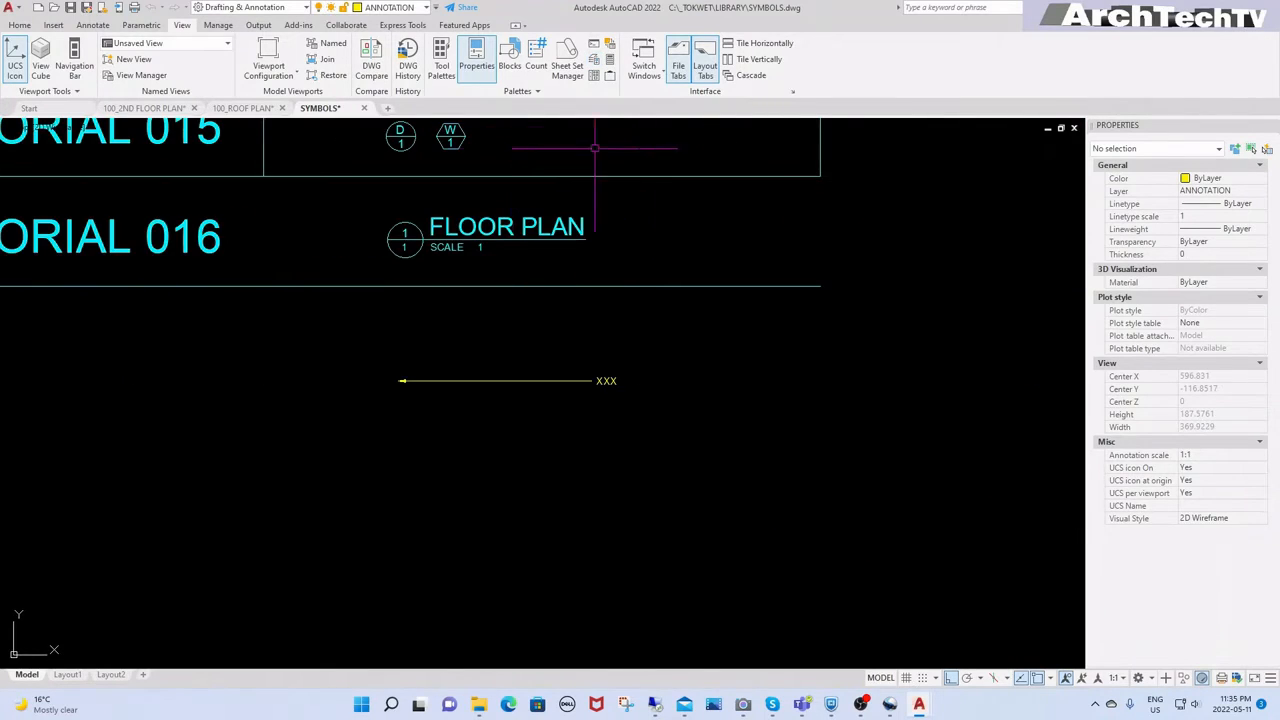
Step: Minimize the 100_2ND FLOOR PLAN window and tile SYMBOLS and 100_ROOF PLAN vertically, with SYMBOLS as the first window
{"action": "left_click", "coordinate": [741, 62]}
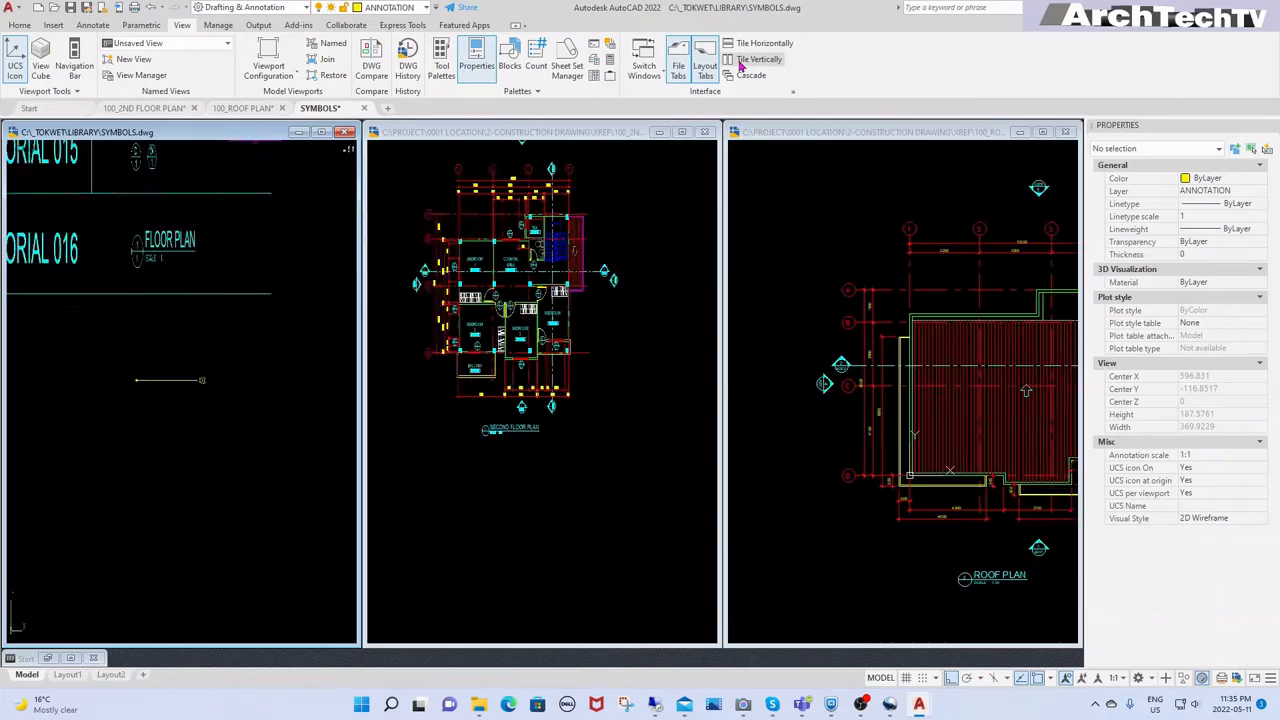
{"action": "left_click", "coordinate": [659, 132]}
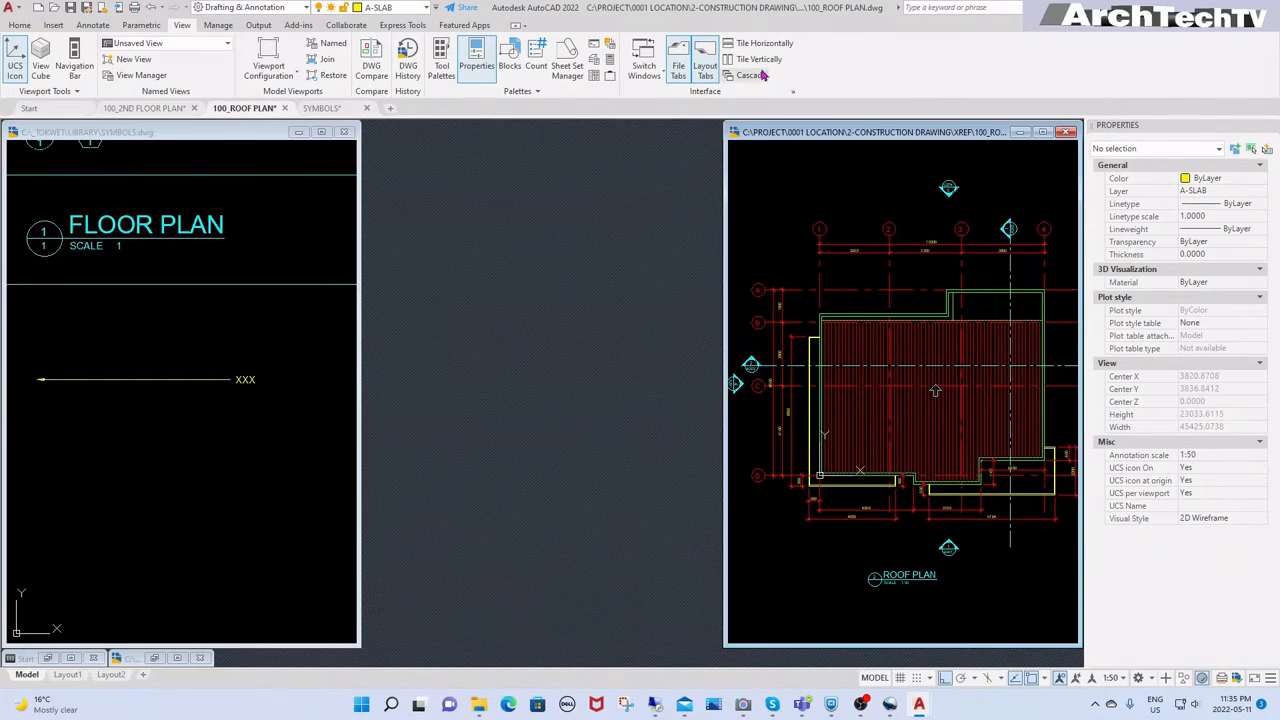
{"action": "left_click", "coordinate": [760, 59]}
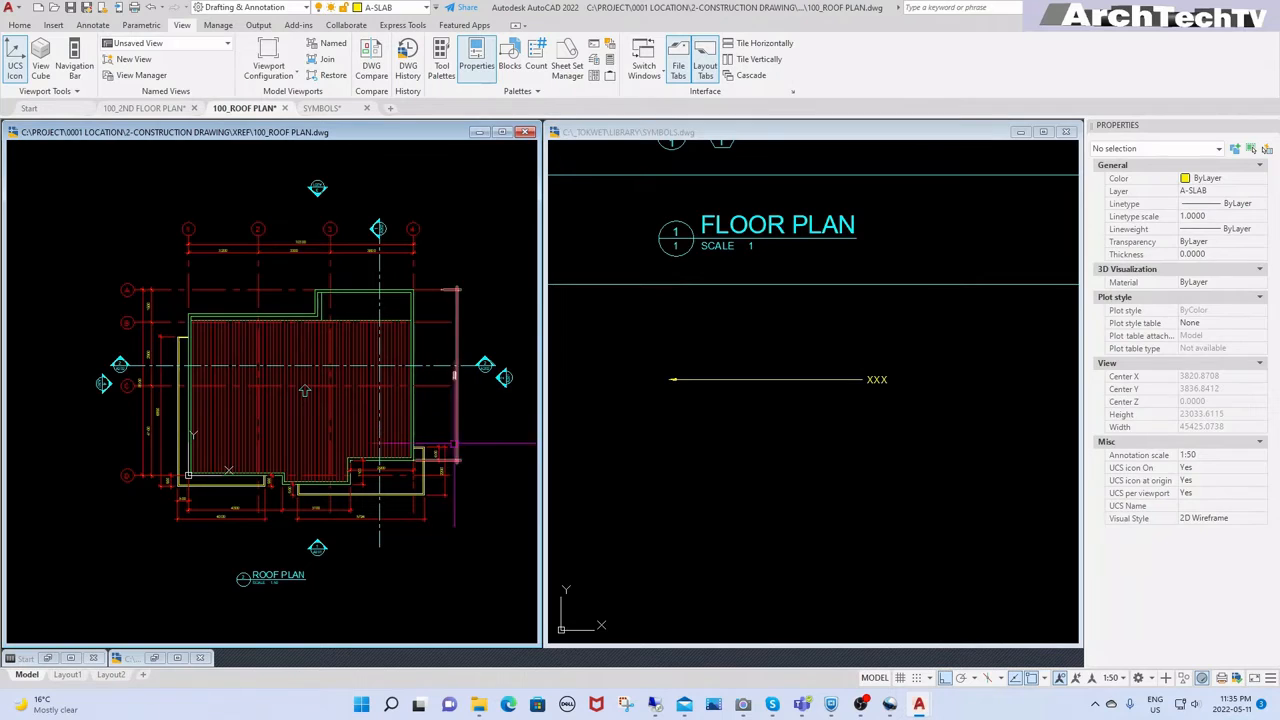
{"action": "left_click", "coordinate": [620, 408]}
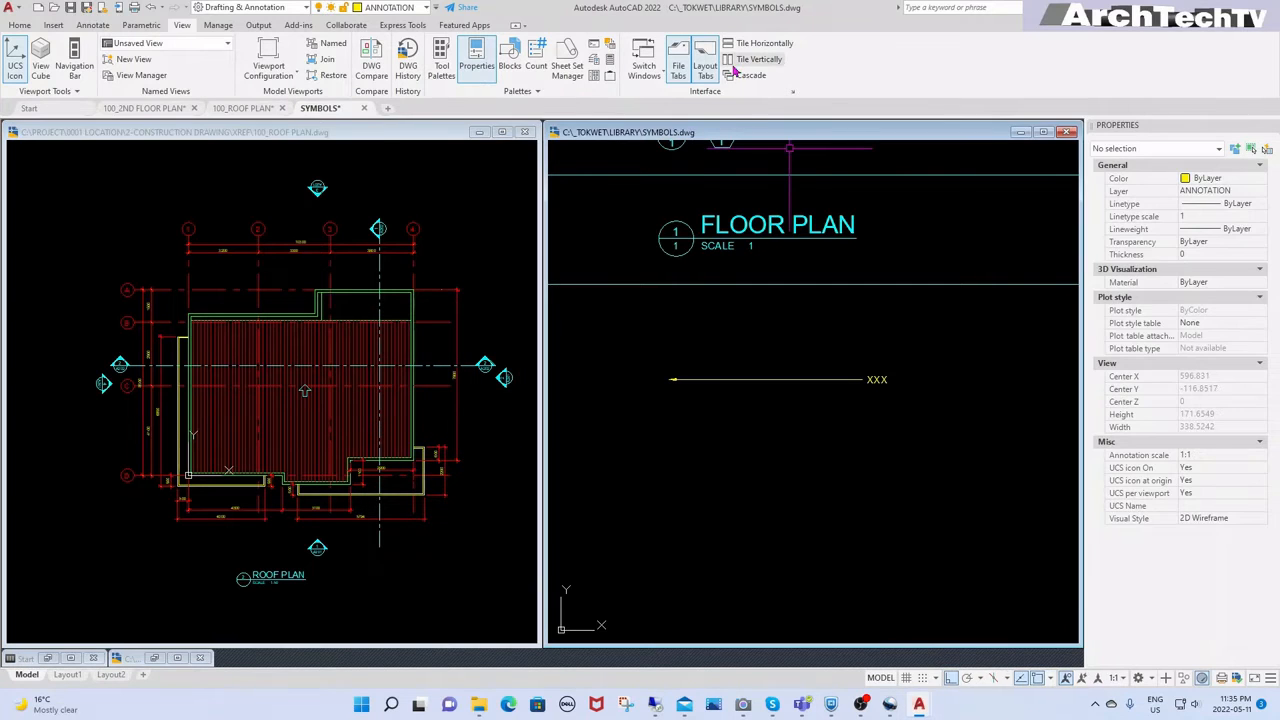
{"action": "left_click", "coordinate": [758, 59]}
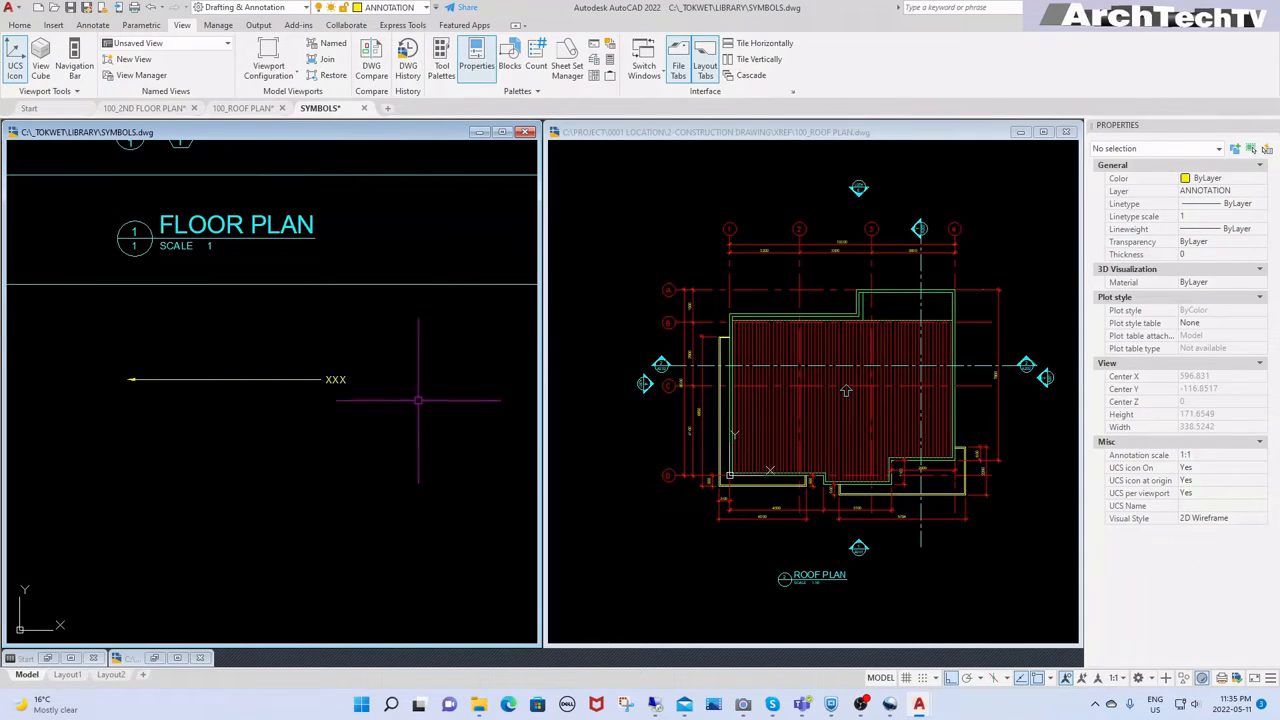
Step: Copy the XXX multileader from SYMBOLS into 100_ROOF PLAN, placing it beside the roof's 7800 dimension
{"action": "left_click", "coordinate": [305, 379]}
{"action": "key", "text": "Escape"}
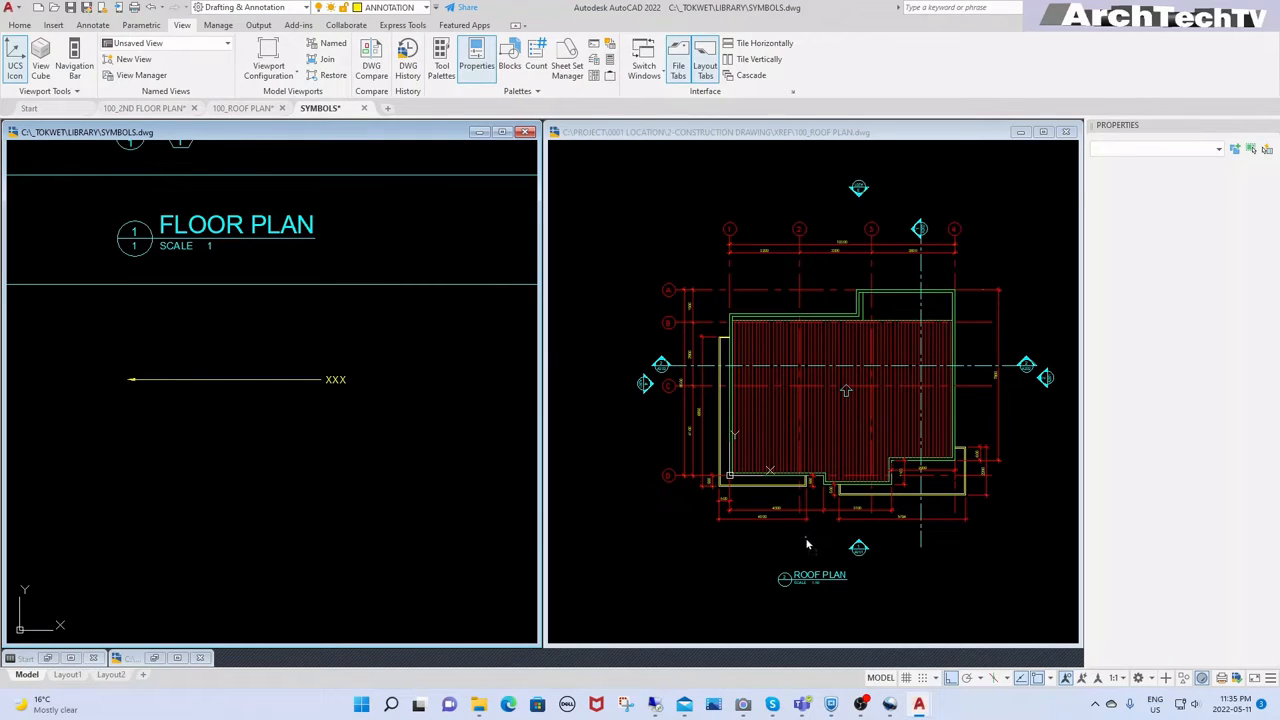
{"action": "right_click_drag", "start_coordinate": [1012, 435], "coordinate": [1013, 436]}
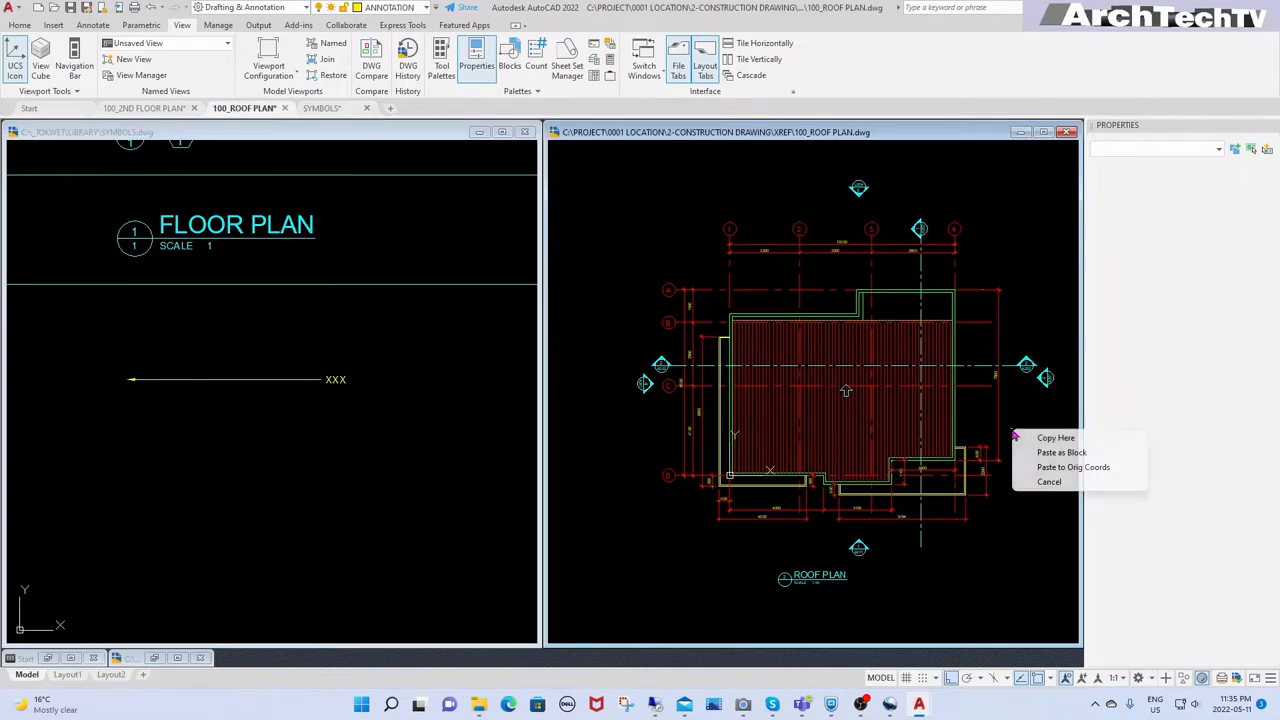
{"action": "left_click", "coordinate": [1042, 439]}
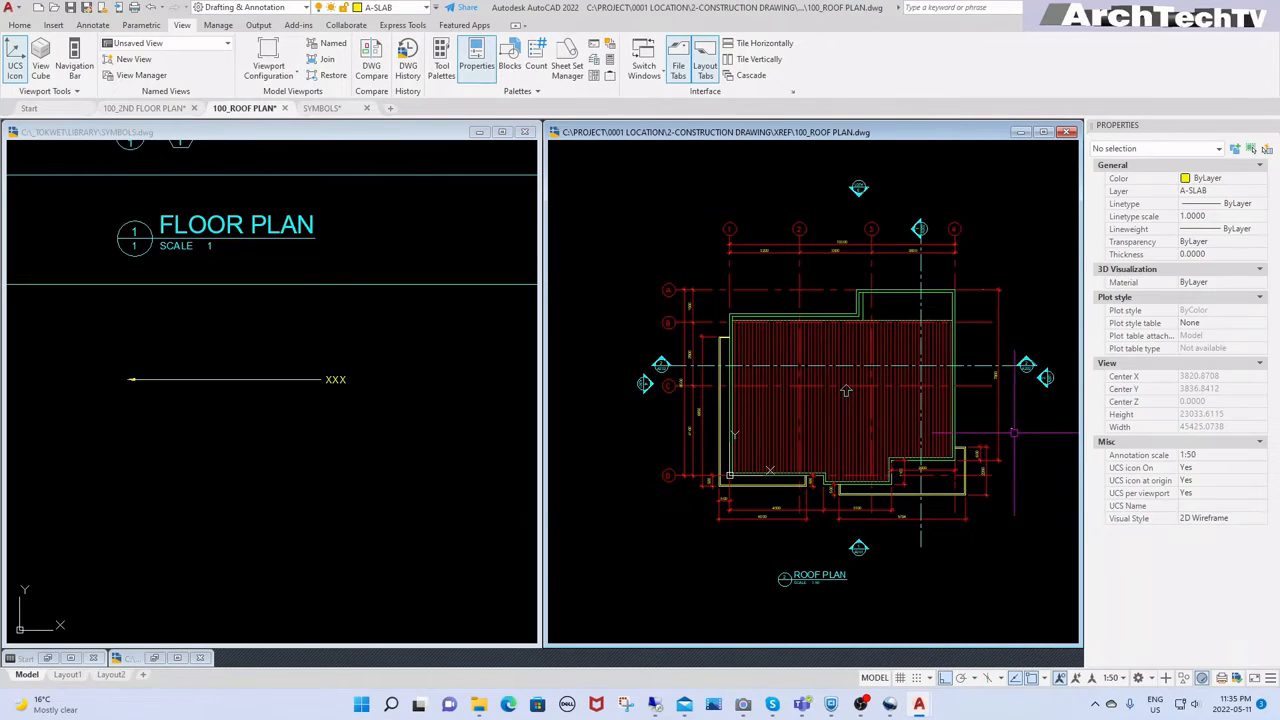
{"action": "scroll", "coordinate": [1027, 432], "scroll_direction": "up", "scroll_amount": 4}
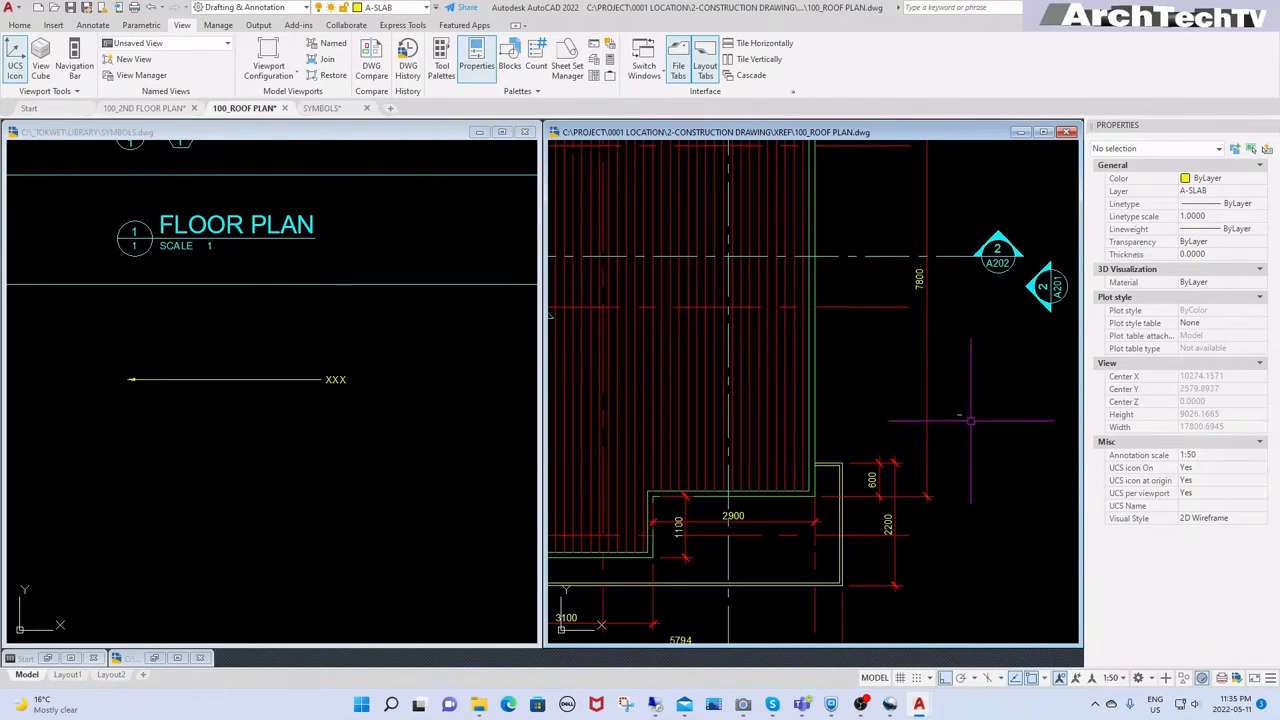
Step: Scale the copied XXX multileader by a factor of 50 and maximize the 100_ROOF PLAN window
{"action": "left_click", "coordinate": [960, 414]}
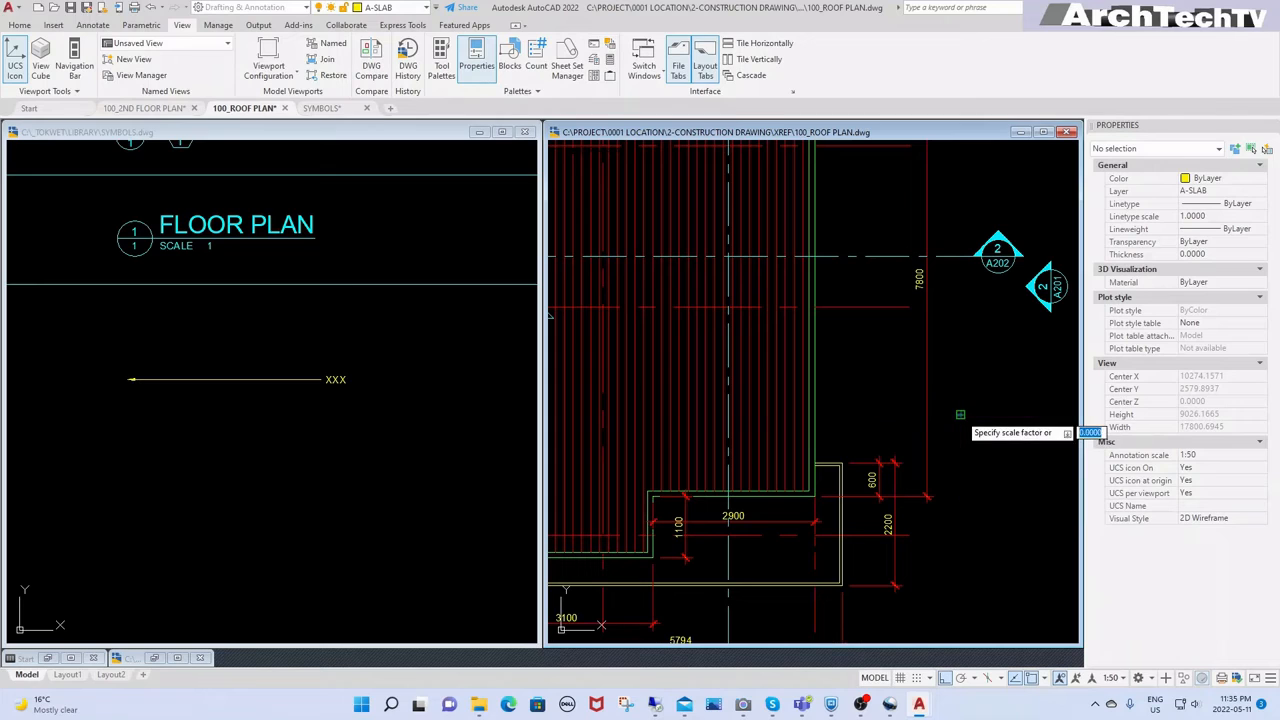
{"action": "type", "text": "50"}
{"action": "key", "text": "Return"}
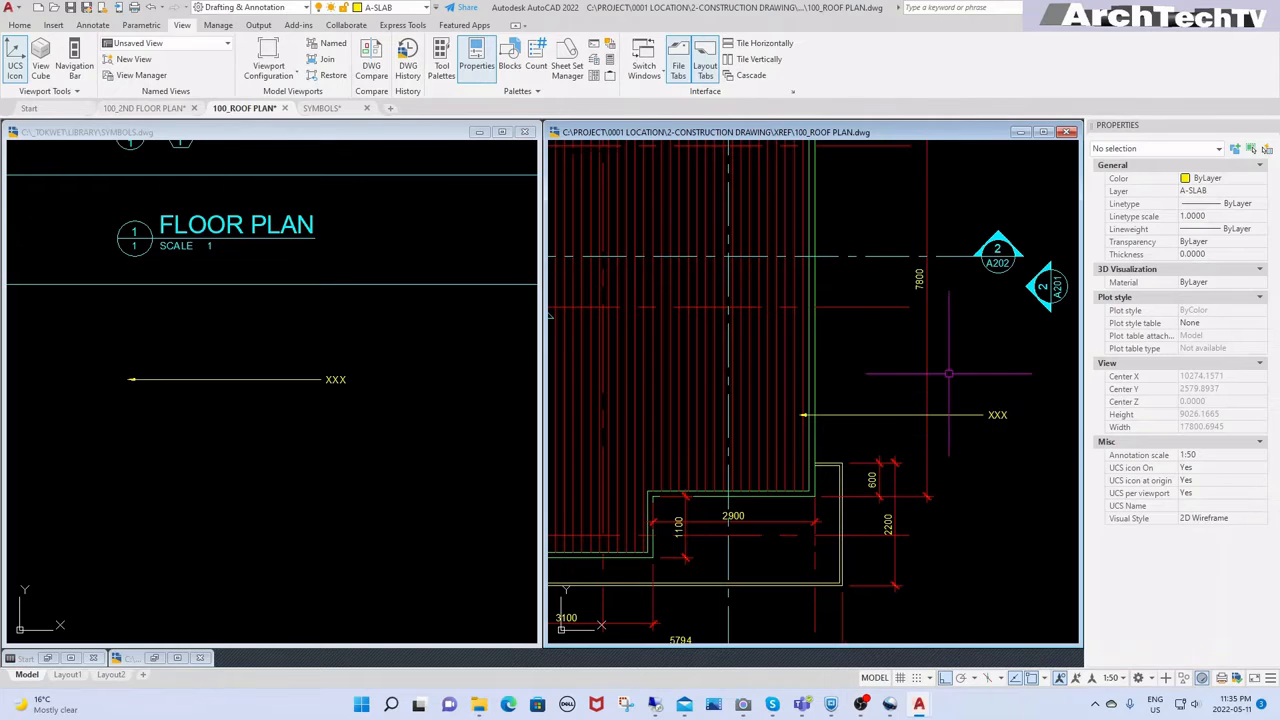
{"action": "left_click", "coordinate": [1043, 133]}
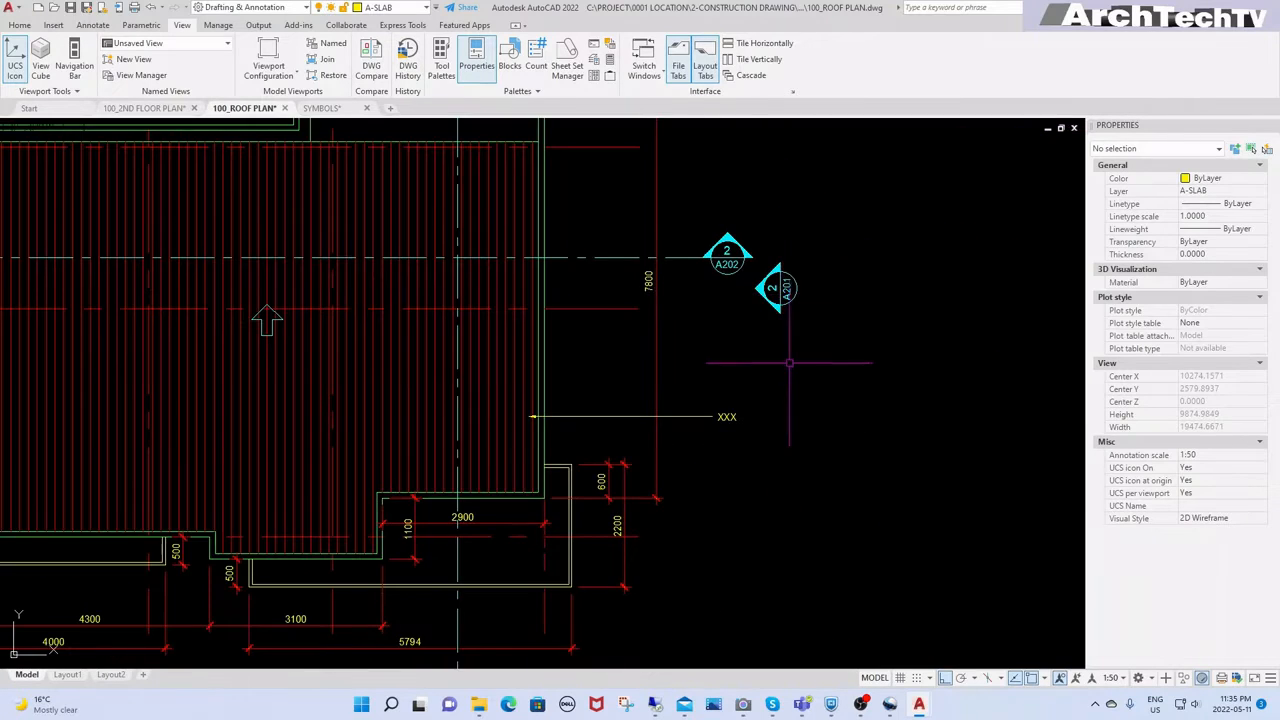
Step: Stretch the XXX multileader's arrowhead a short distance further into the roof hatch, keeping the leader horizontal
{"action": "left_click", "coordinate": [667, 410]}
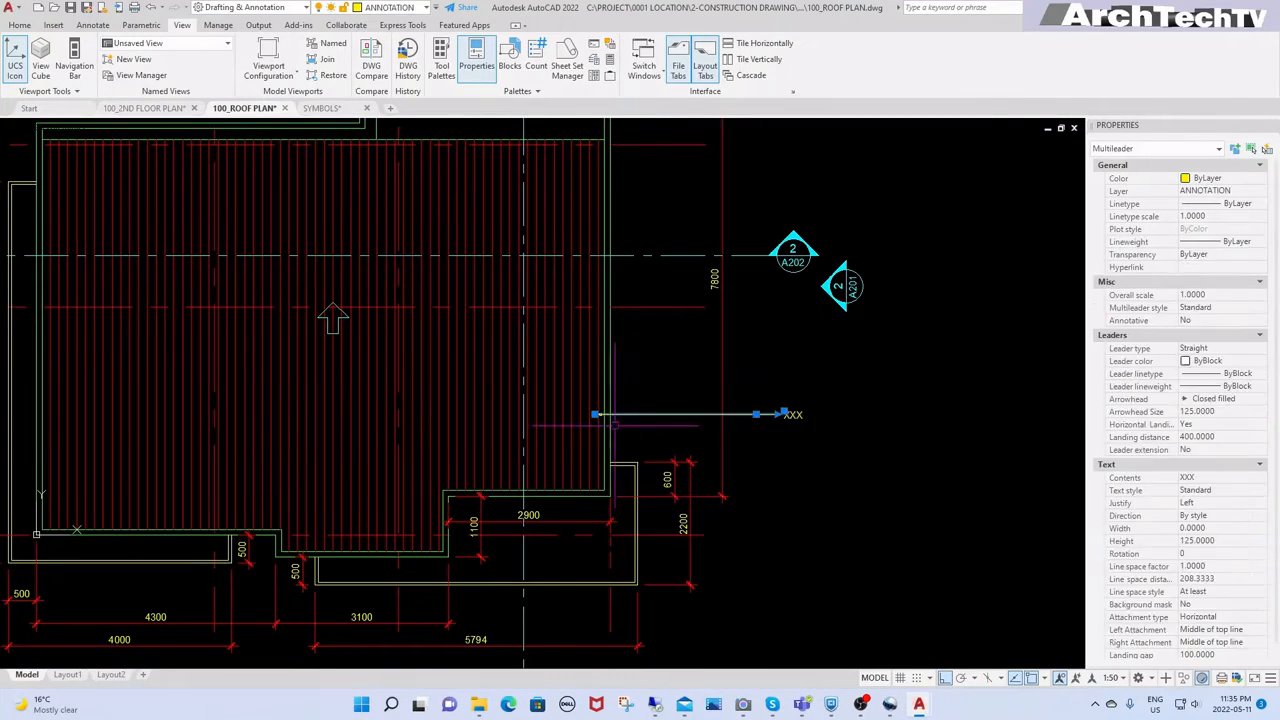
{"action": "left_click", "coordinate": [597, 414]}
{"action": "scroll", "coordinate": [560, 414], "scroll_direction": "up", "scroll_amount": 4}
{"action": "left_click", "coordinate": [566, 414]}
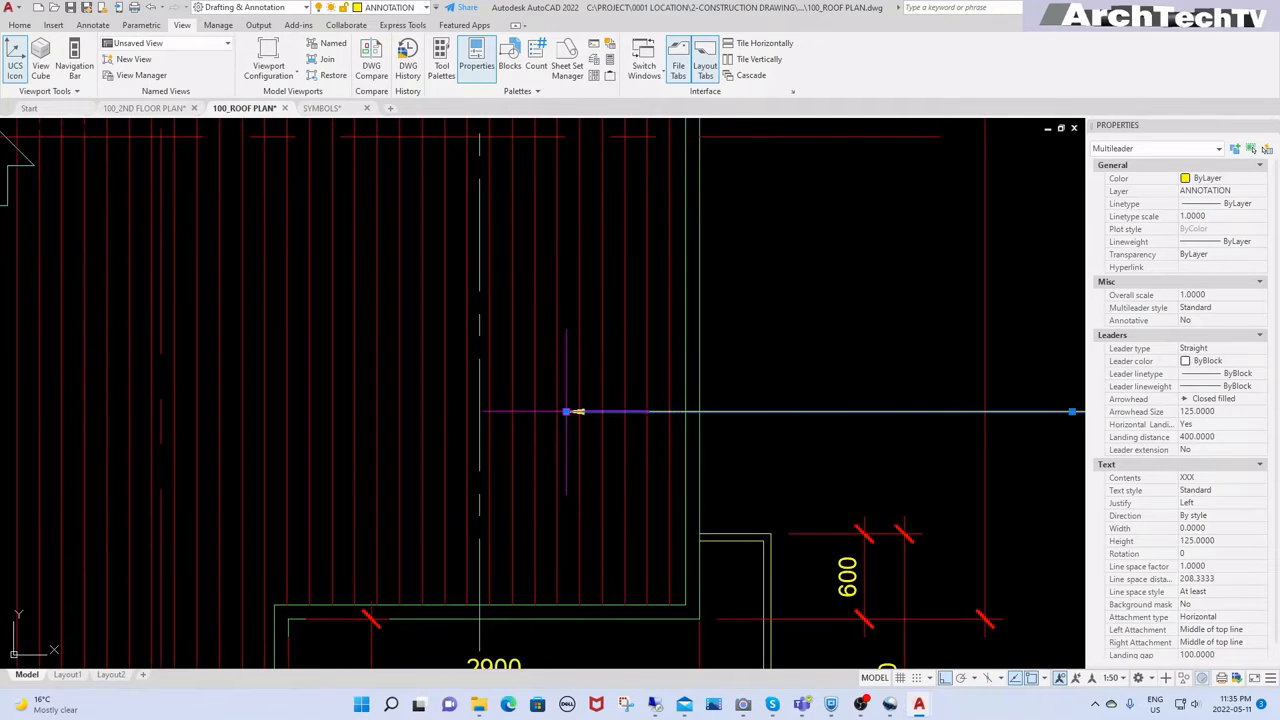
{"action": "scroll", "coordinate": [566, 414], "scroll_direction": "down", "scroll_amount": 3}
{"action": "key", "text": "Escape"}
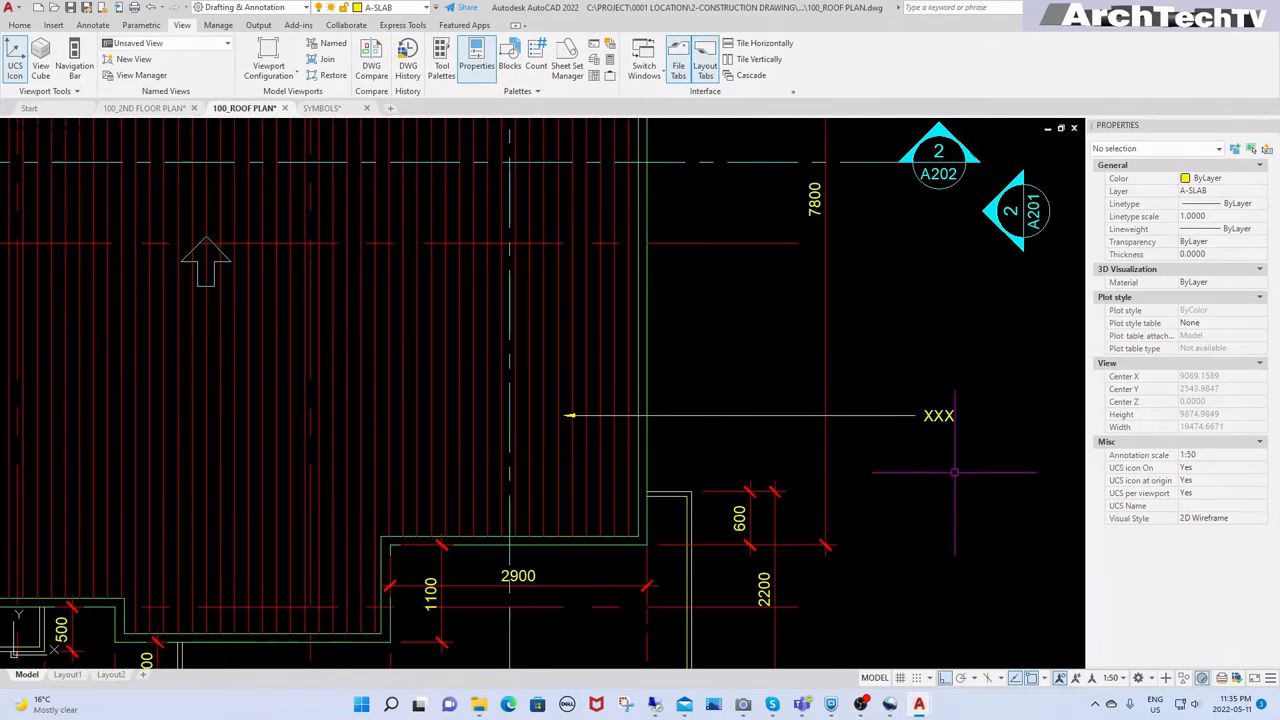
Step: Replace the multileader's XXX text with GALVANIZED COLOR ROOF
{"action": "double_click", "coordinate": [945, 418]}
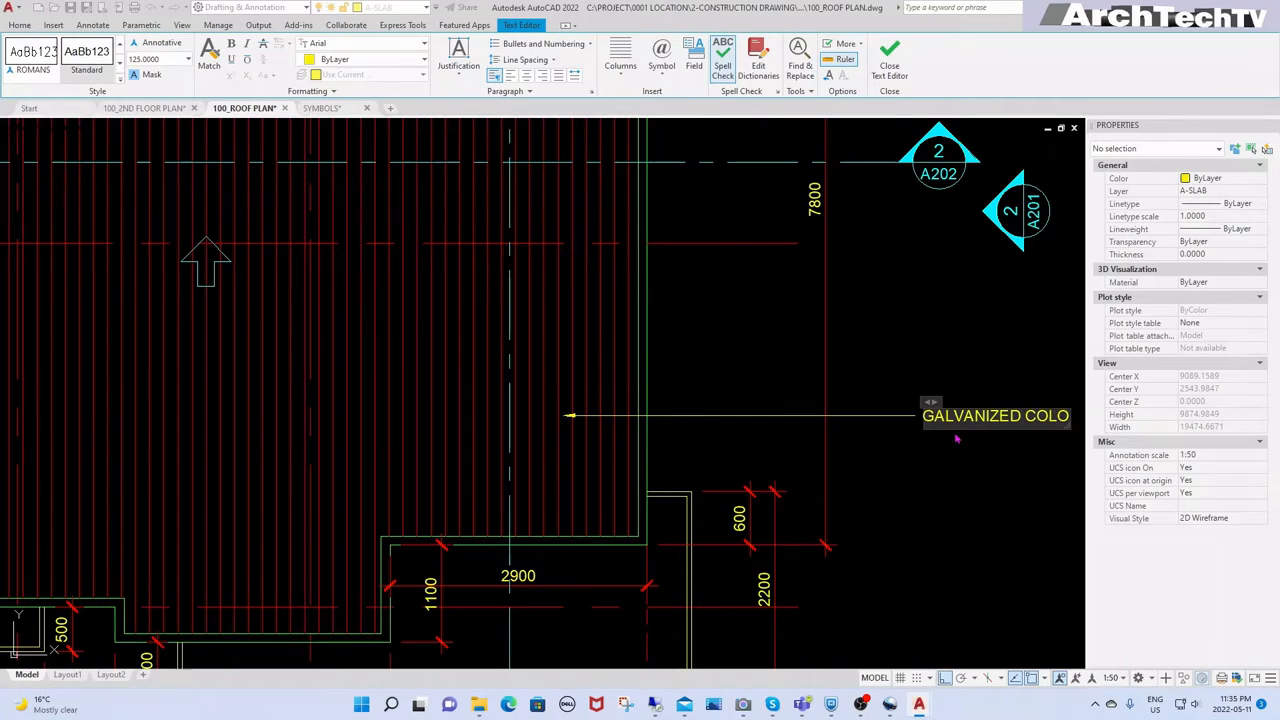
{"action": "type", "text": "R ROOF"}
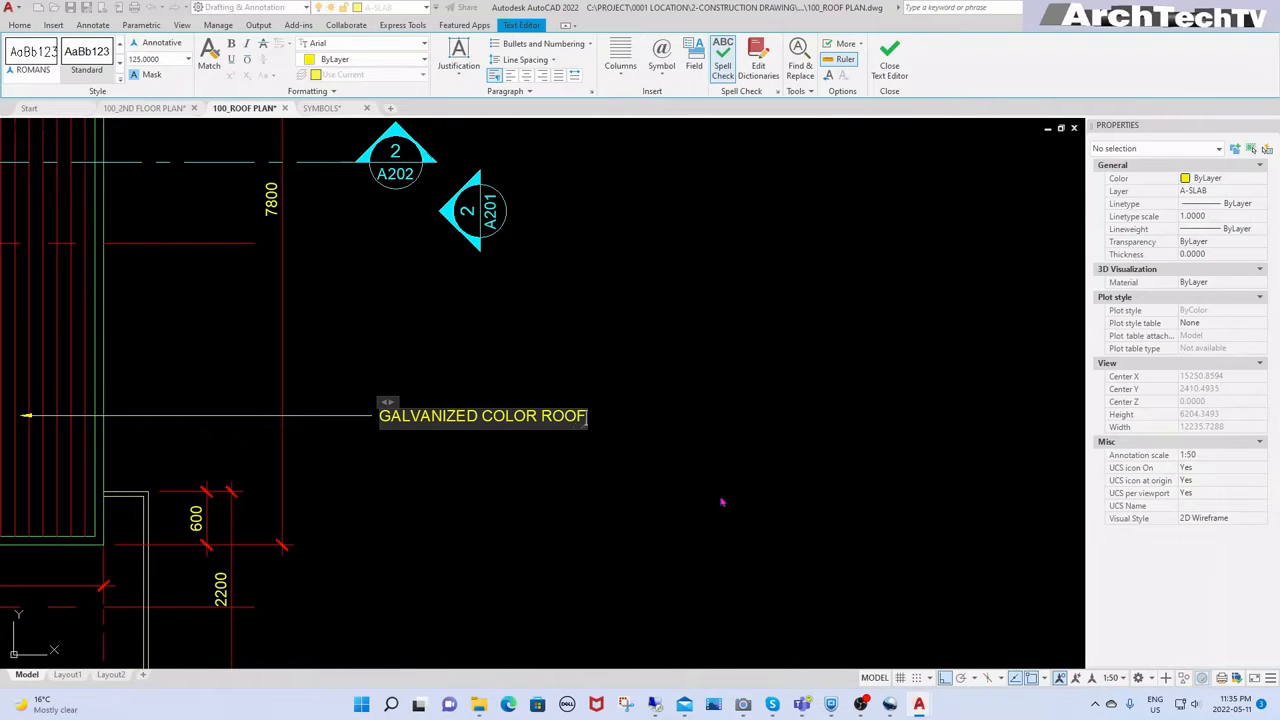
{"action": "left_click", "coordinate": [722, 502]}
{"action": "key", "text": "Escape"}
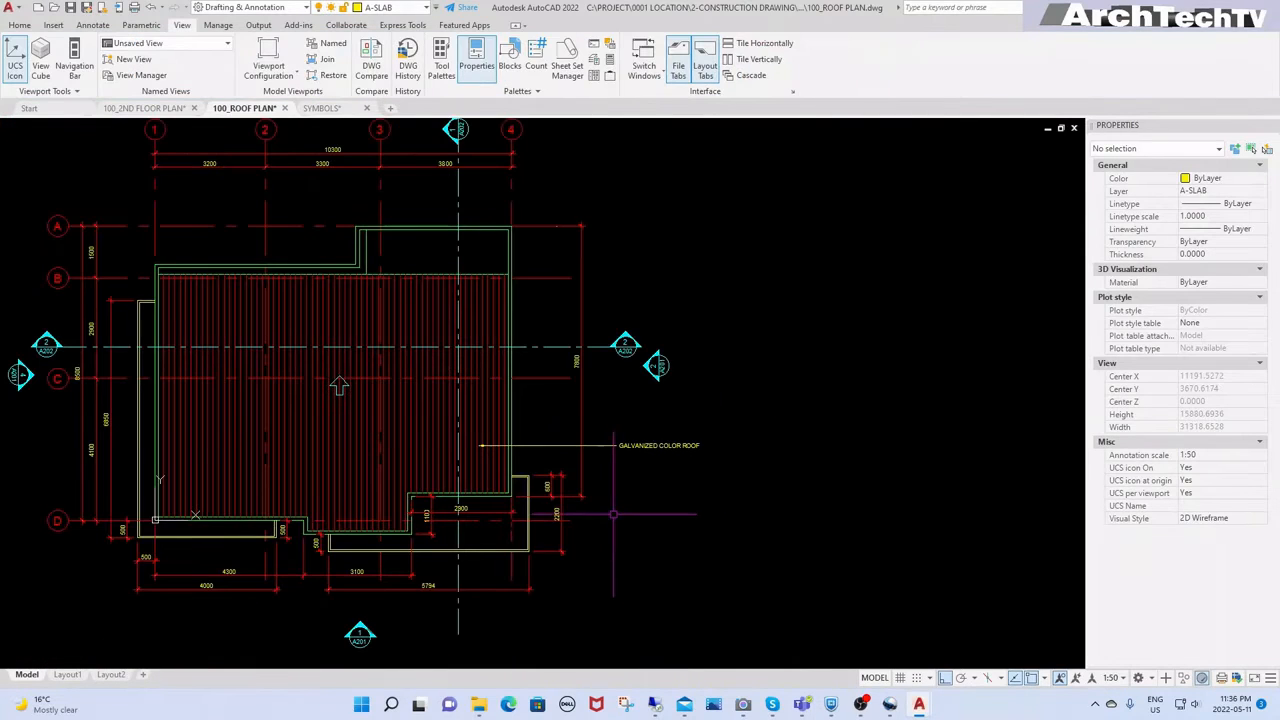
Step: Copy the GALVANIZED COLOR ROOF multileader straight down so its arrow points into the slab outline beside the 2200 dimension
{"action": "middle_click_drag", "start_coordinate": [614, 513], "coordinate": [726, 419]}
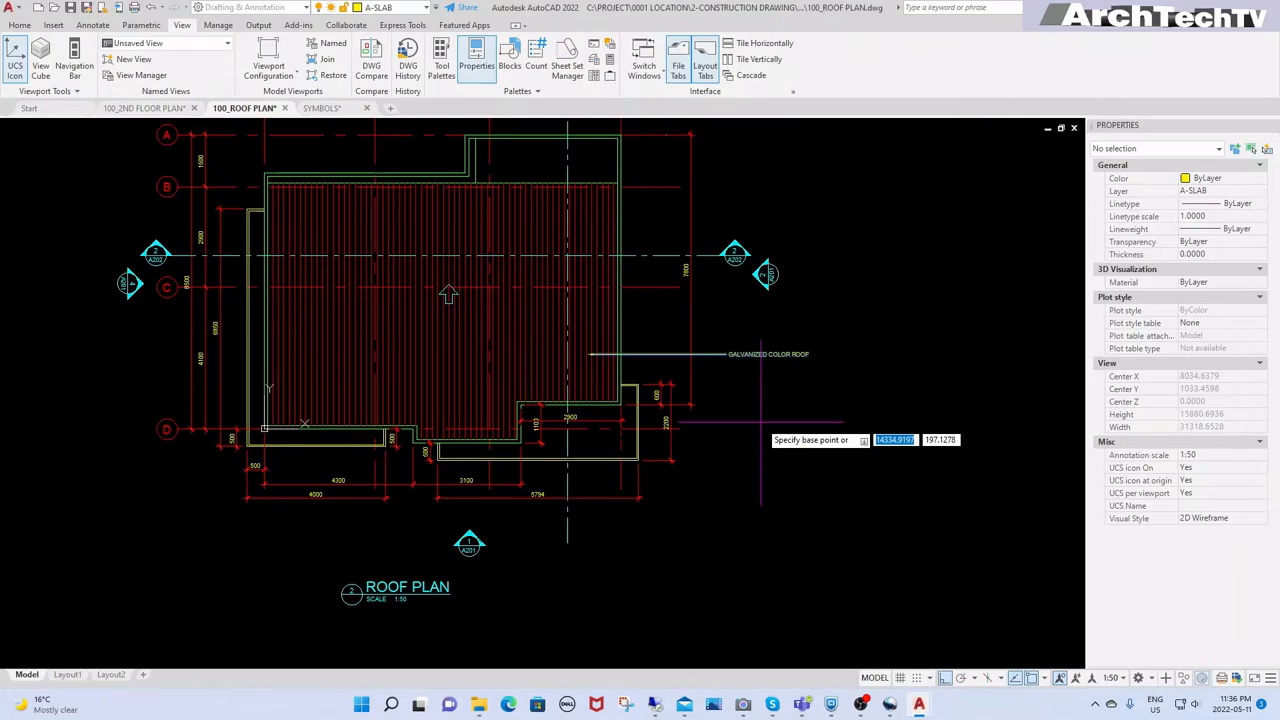
{"action": "type", "text": "co"}
{"action": "key", "text": "space"}
{"action": "left_click", "coordinate": [759, 332]}
{"action": "left_click", "coordinate": [733, 388]}
{"action": "key", "text": "space"}
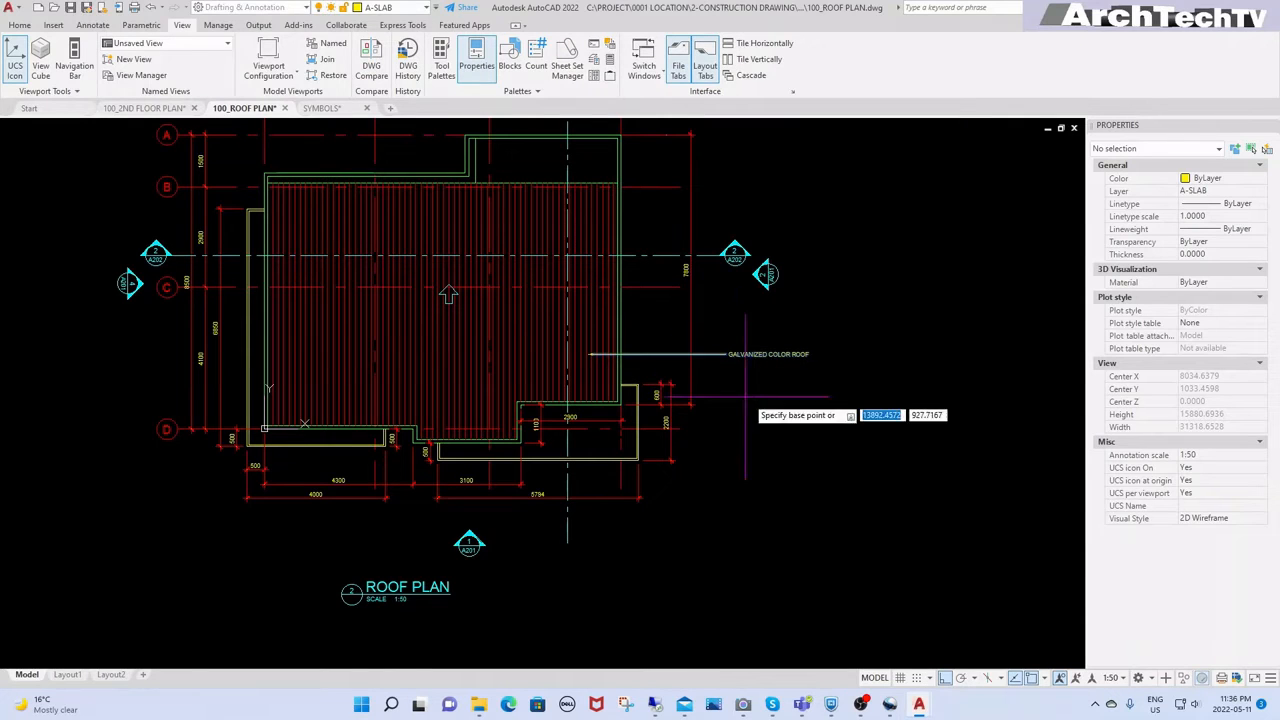
{"action": "left_click", "coordinate": [751, 398]}
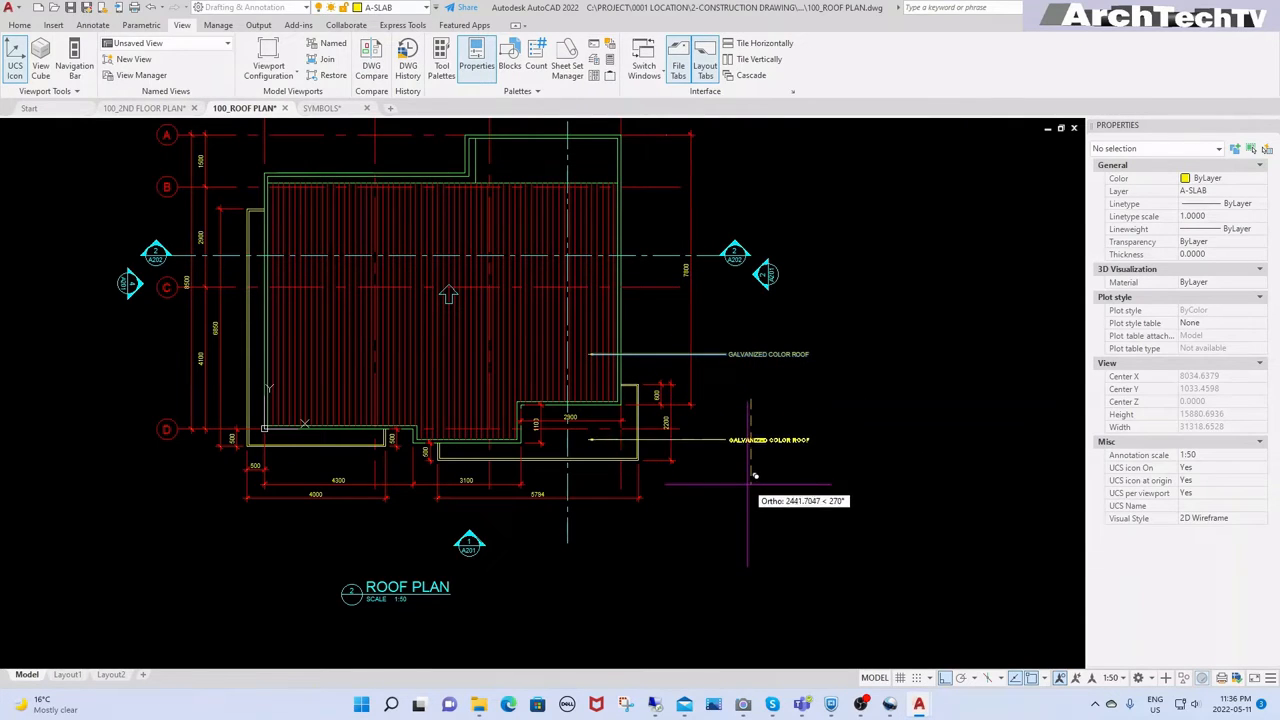
{"action": "left_click", "coordinate": [753, 482]}
Step: Replace the text of the lower multileader copy with "100mm THICK CONCRETE SLAB"
{"action": "scroll", "coordinate": [739, 444], "scroll_direction": "up", "scroll_amount": 4}
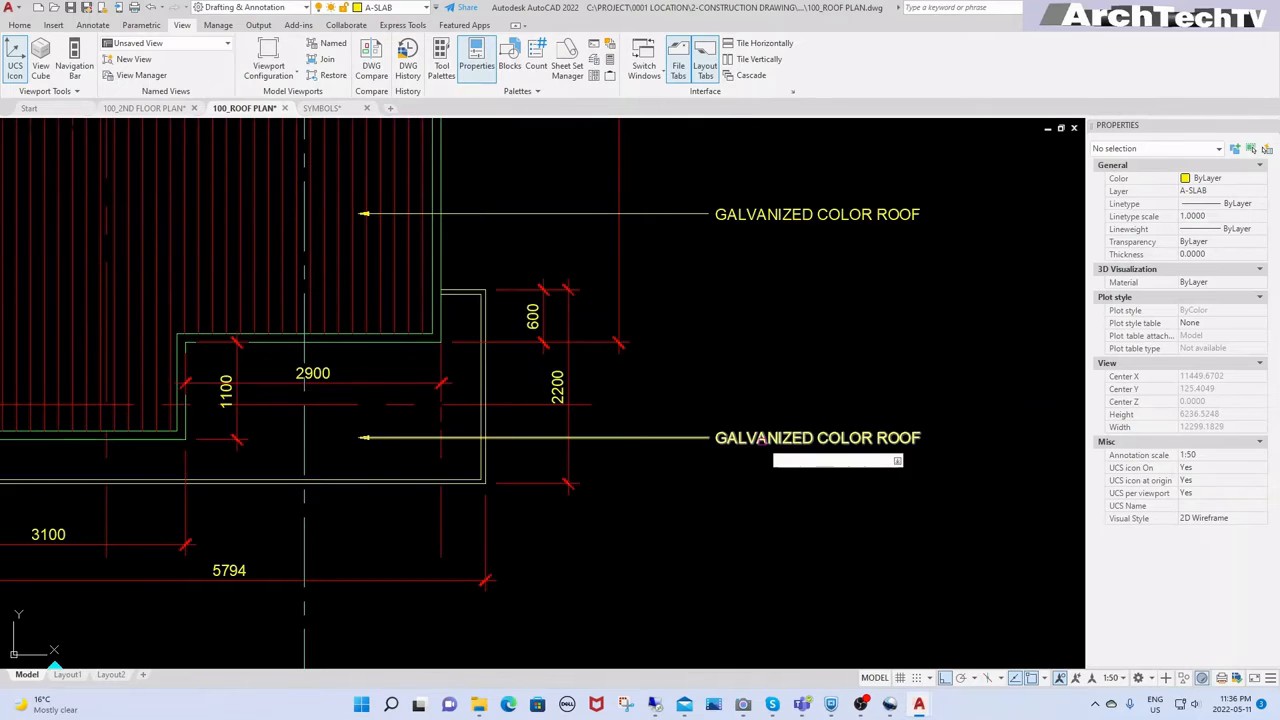
{"action": "double_click", "coordinate": [739, 440]}
{"action": "left_click_drag", "start_coordinate": [920, 441], "coordinate": [646, 427]}
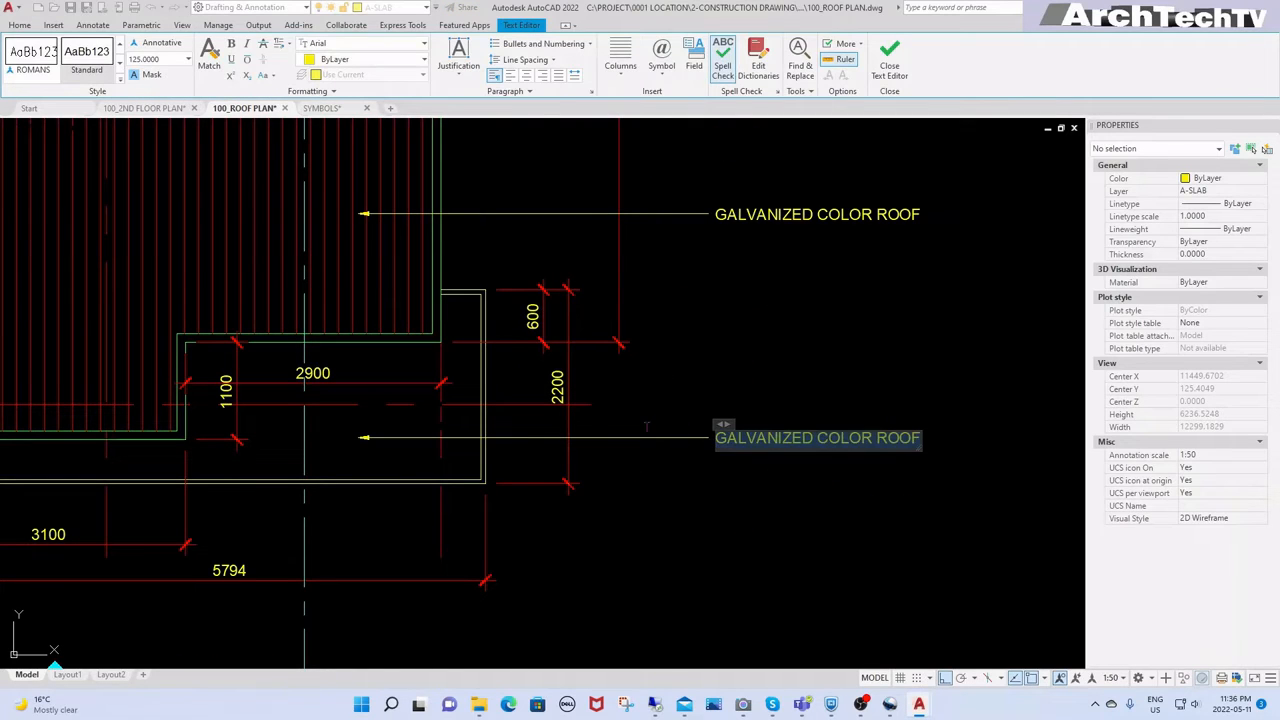
{"action": "type", "text": "100MM"}
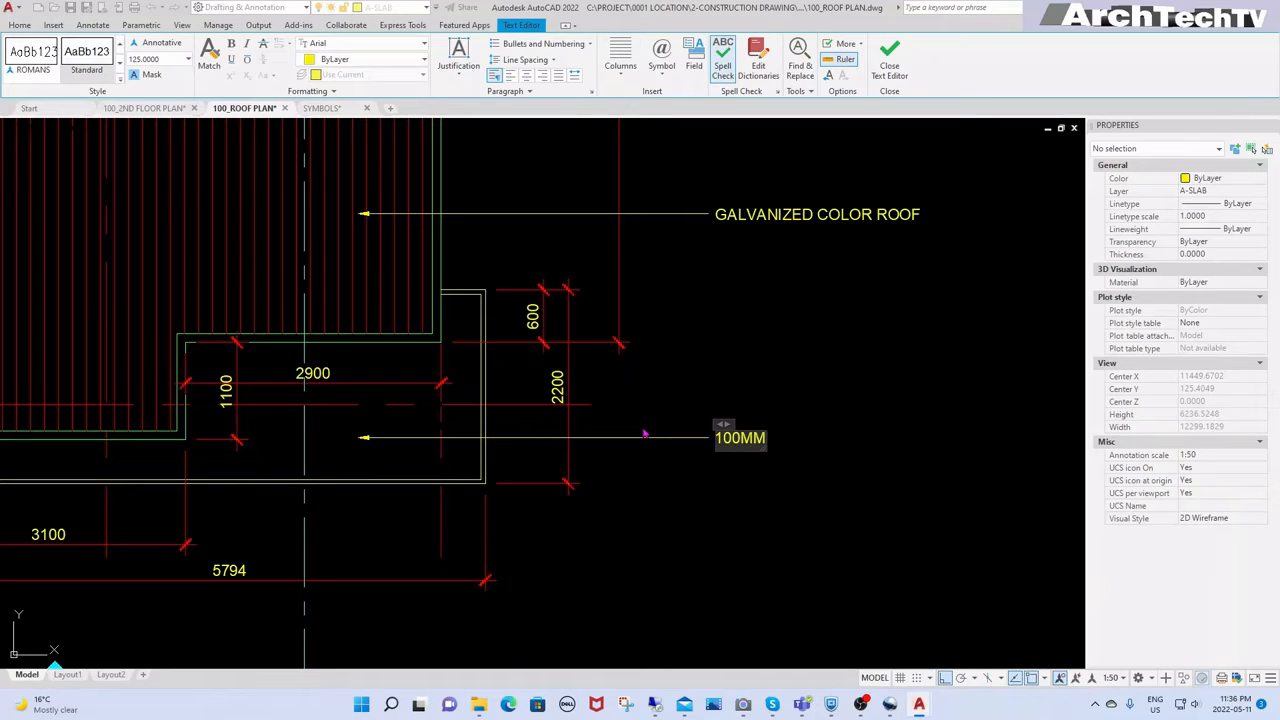
{"action": "key", "text": "BackSpace"}
{"action": "key", "text": "BackSpace"}
{"action": "type", "text": "THICK CONCRETE SLAB"}
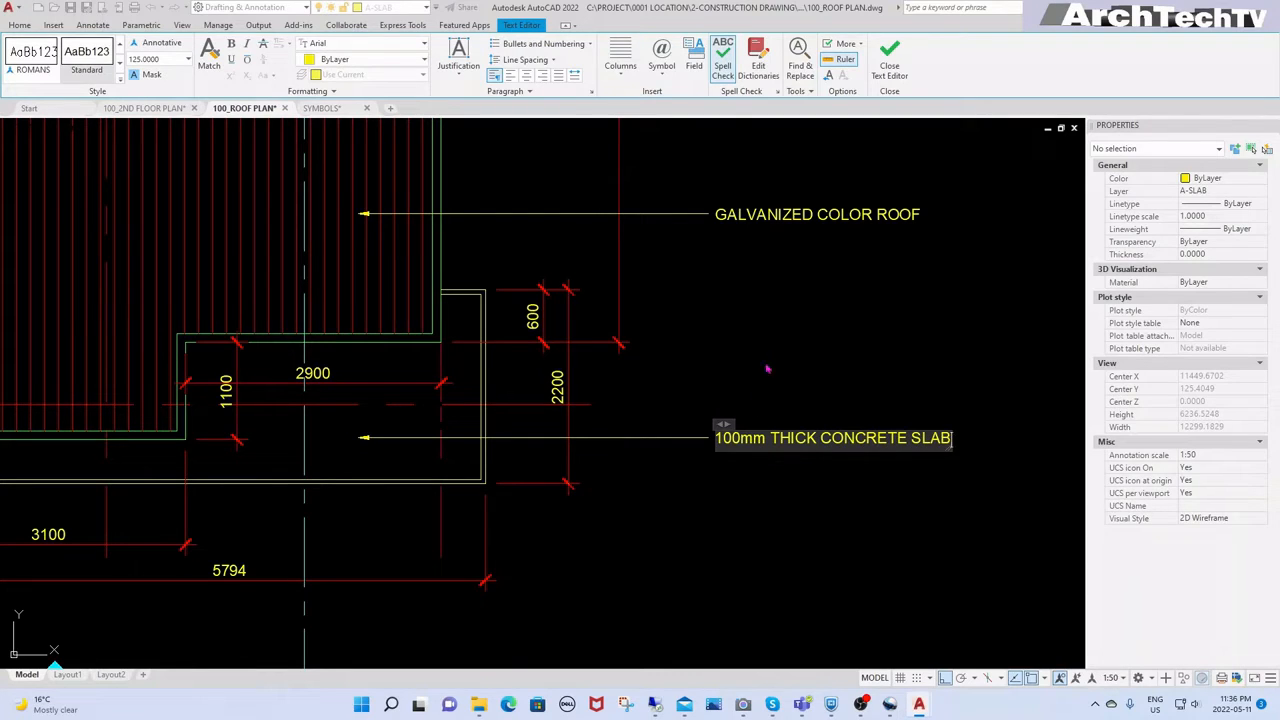
{"action": "left_click", "coordinate": [767, 370]}
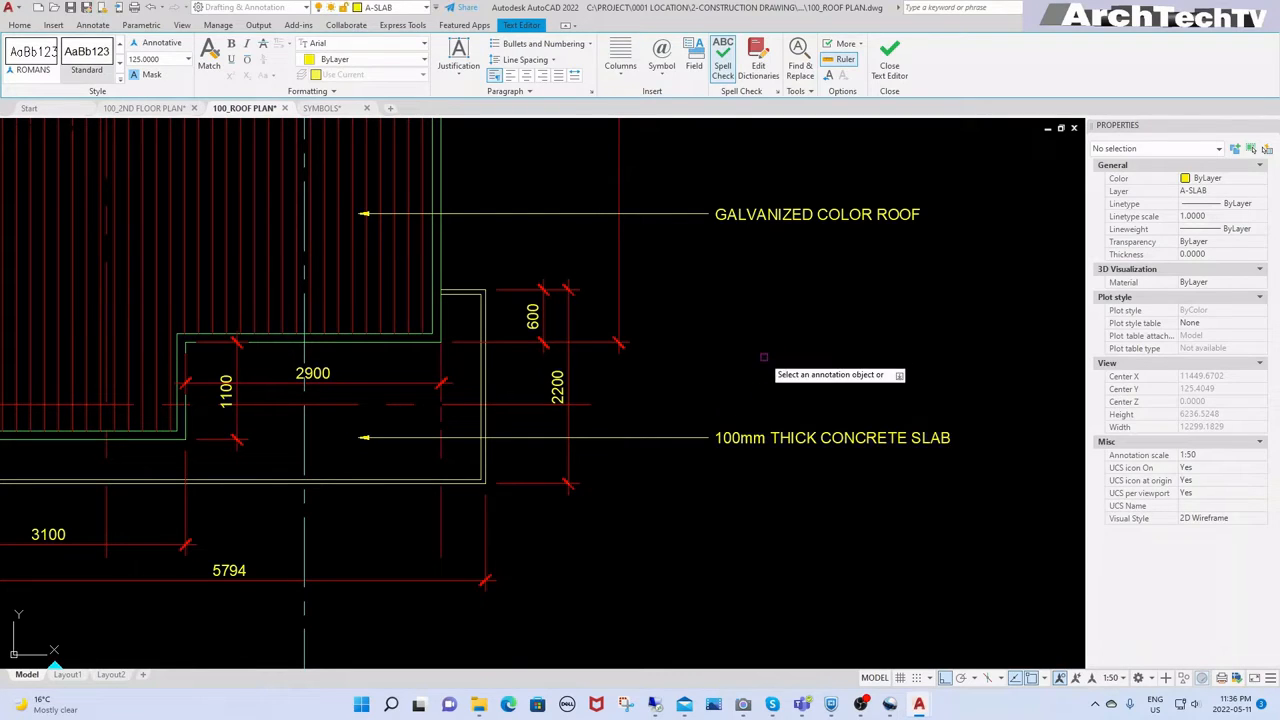
Step: Copy the 100mm THICK CONCRETE SLAB multileader straight up to the unhatched slab between grids A and B
{"action": "scroll", "coordinate": [757, 510], "scroll_direction": "down", "scroll_amount": 2}
{"action": "scroll", "coordinate": [798, 455], "scroll_direction": "down", "scroll_amount": 3}
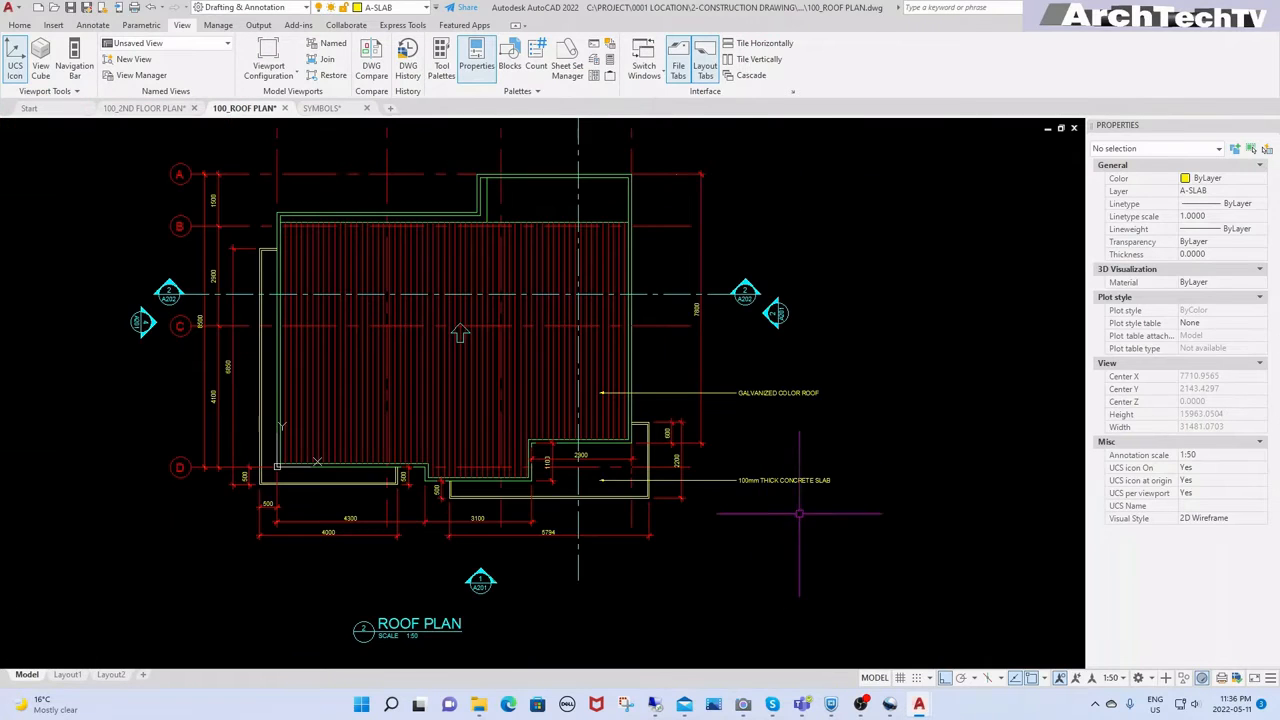
{"action": "scroll", "coordinate": [748, 440], "scroll_direction": "down", "scroll_amount": 2}
{"action": "scroll", "coordinate": [749, 435], "scroll_direction": "up", "scroll_amount": 2}
{"action": "type", "text": "co"}
{"action": "key", "text": "space"}
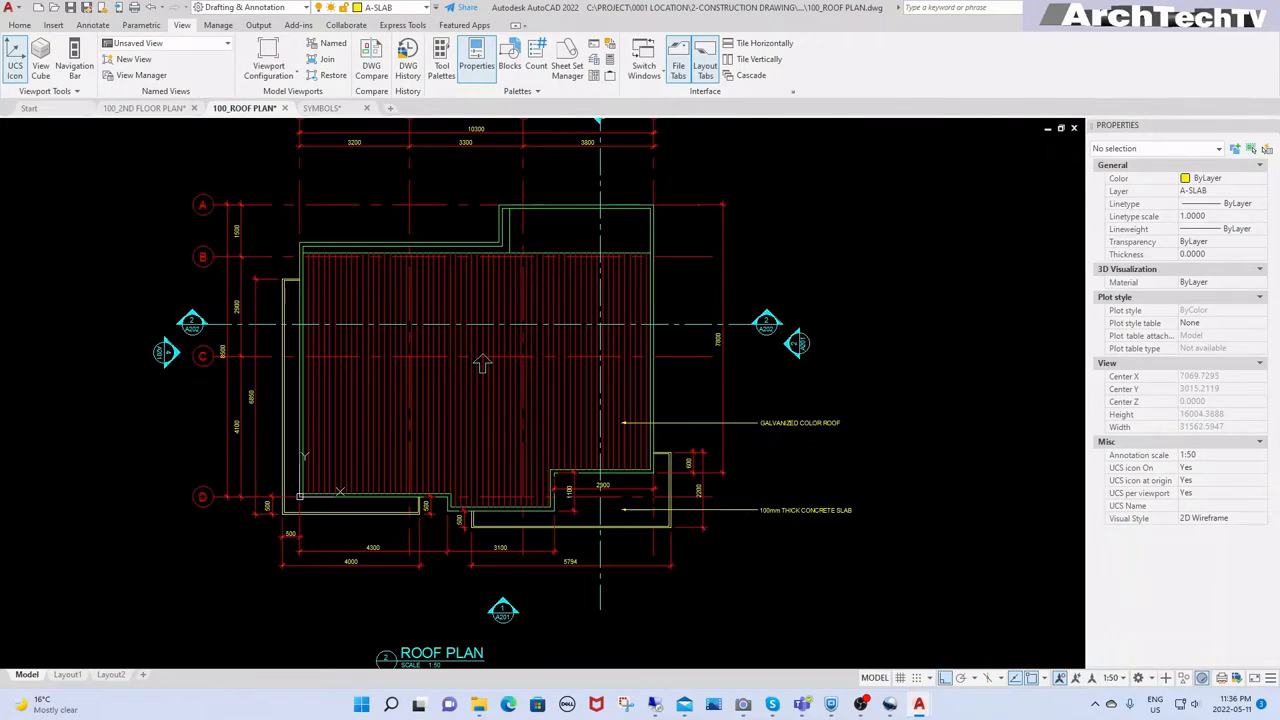
{"action": "left_click", "coordinate": [795, 511]}
{"action": "key", "text": "space"}
{"action": "left_click", "coordinate": [893, 525]}
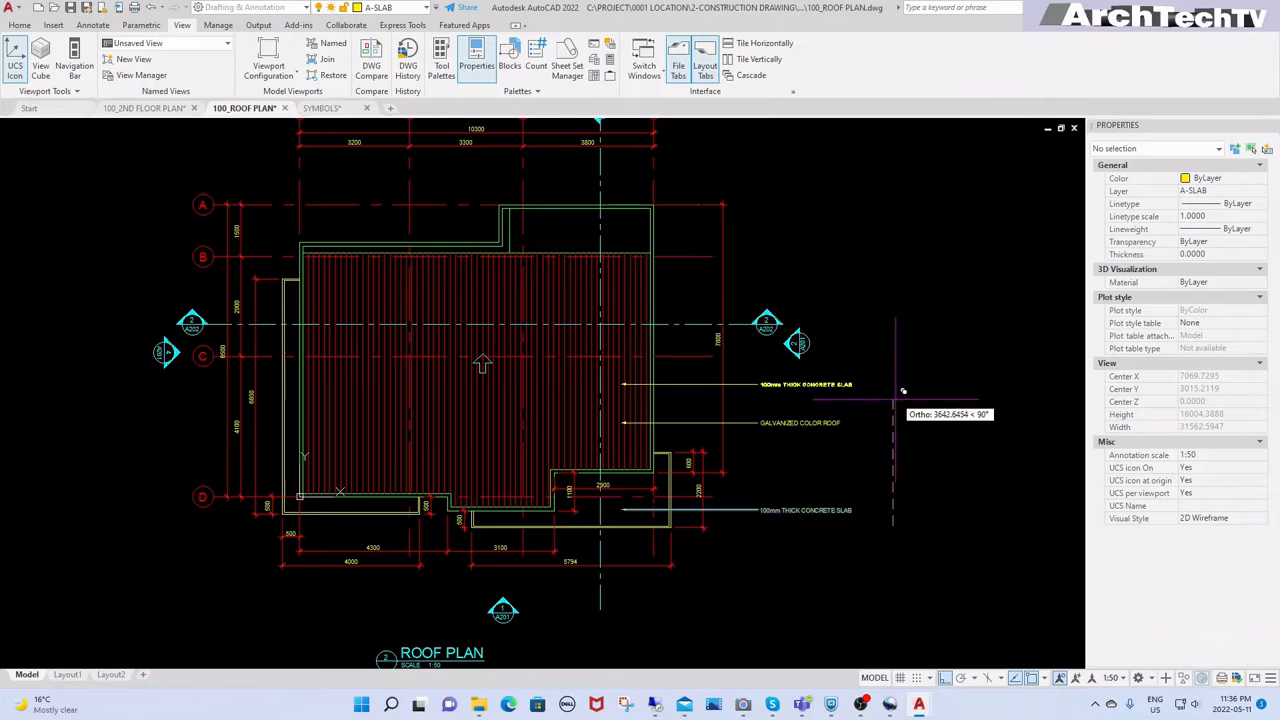
{"action": "left_click", "coordinate": [900, 241]}
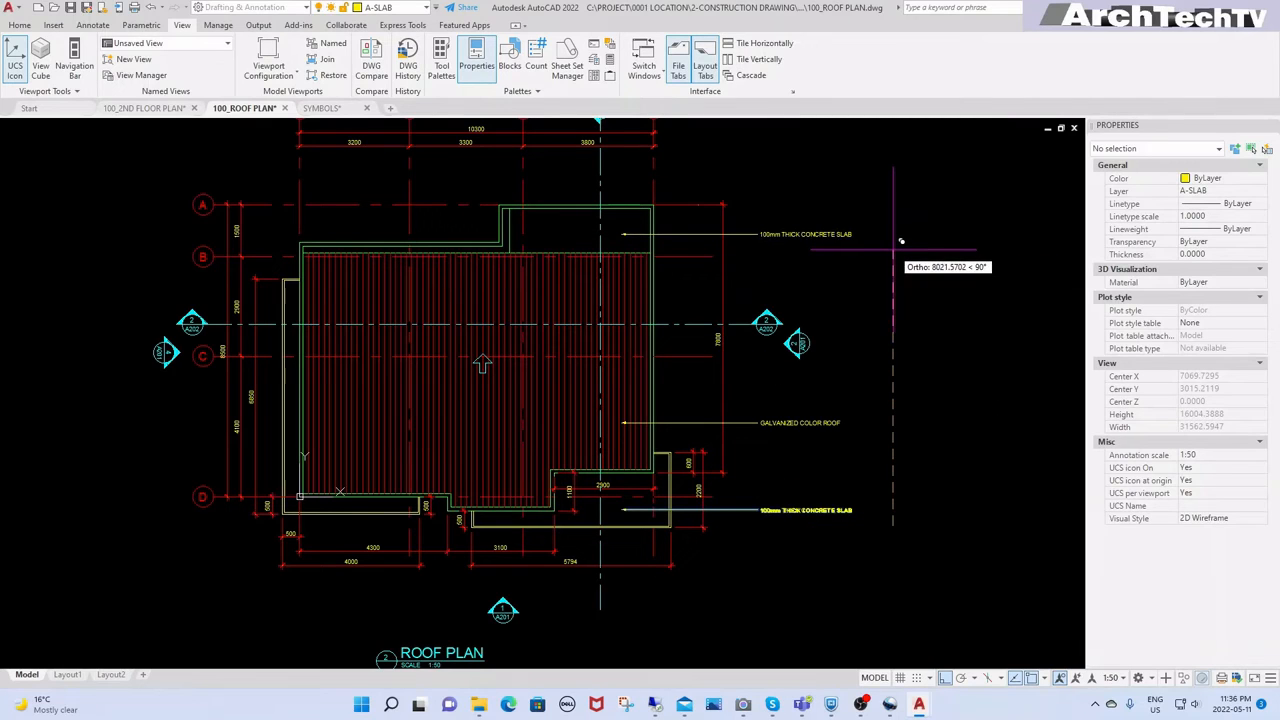
{"action": "key", "text": "space"}
Step: Save the annotated roof plan drawing with QSAVE
{"action": "type", "text": "qsav"}
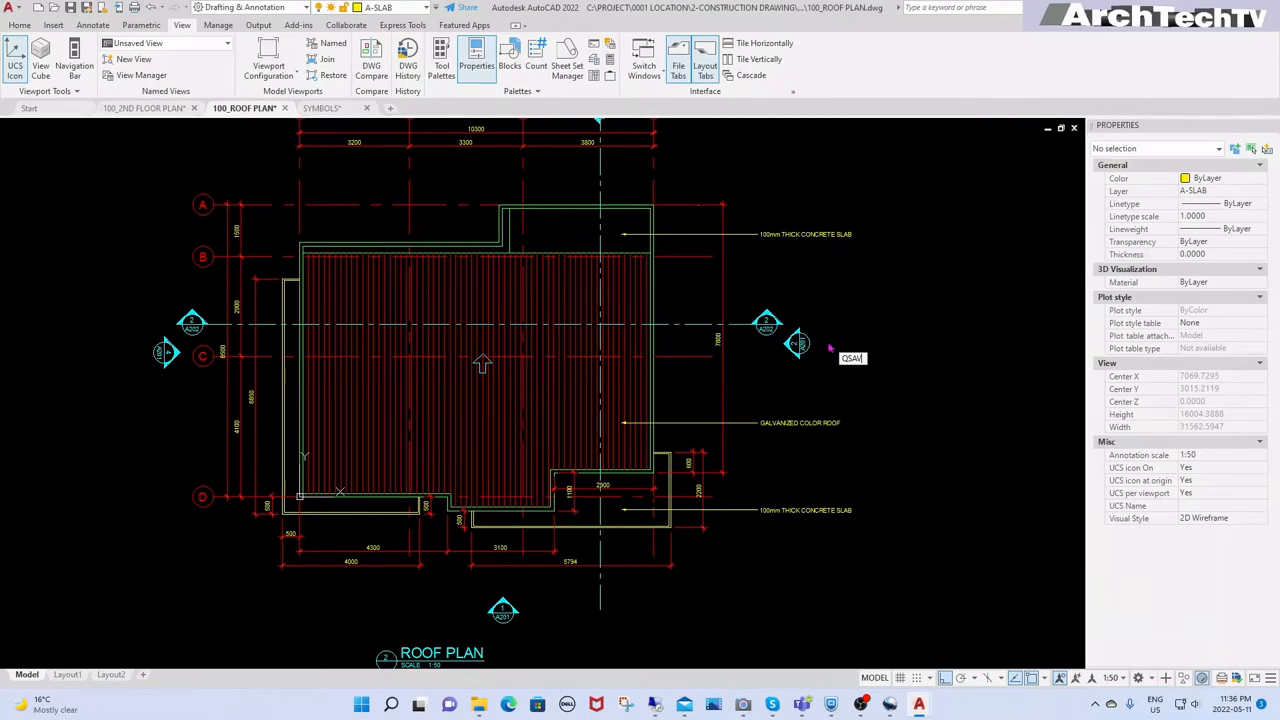
{"action": "type", "text": "e"}
{"action": "key", "text": "Return"}
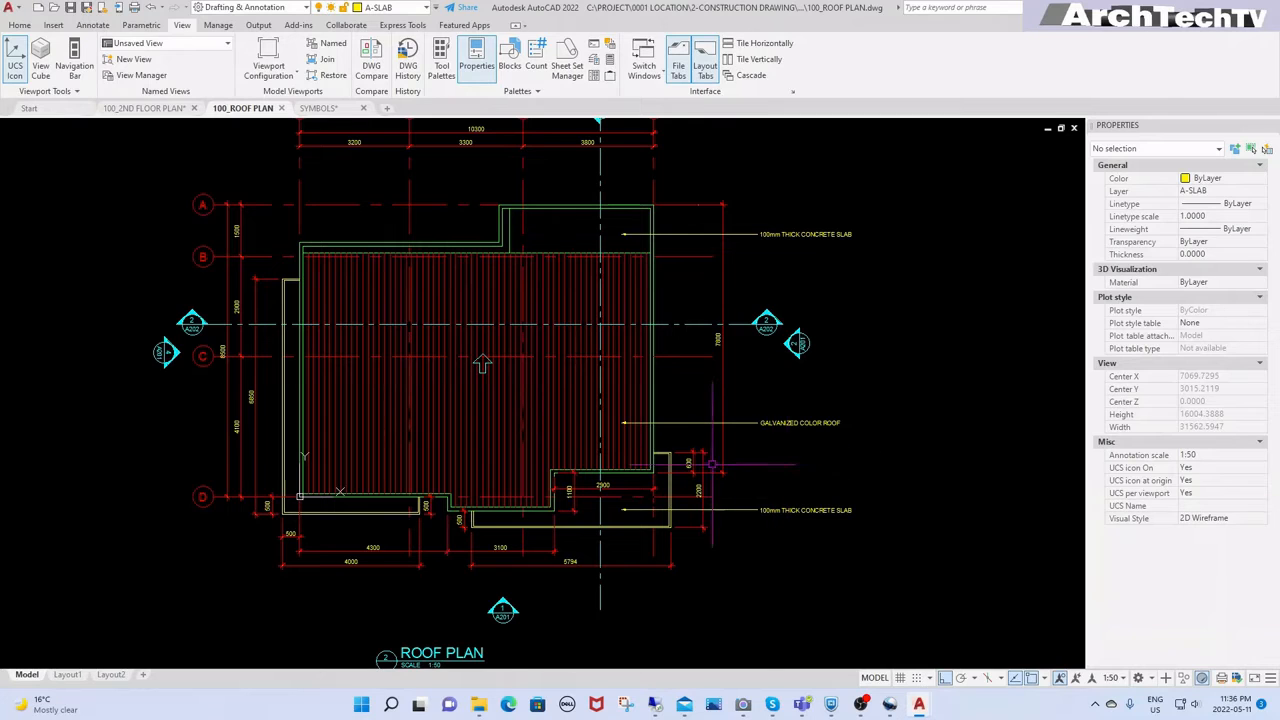
{"action": "middle_click_drag", "start_coordinate": [712, 463], "coordinate": [813, 472]}
{"action": "type", "text": "c"}
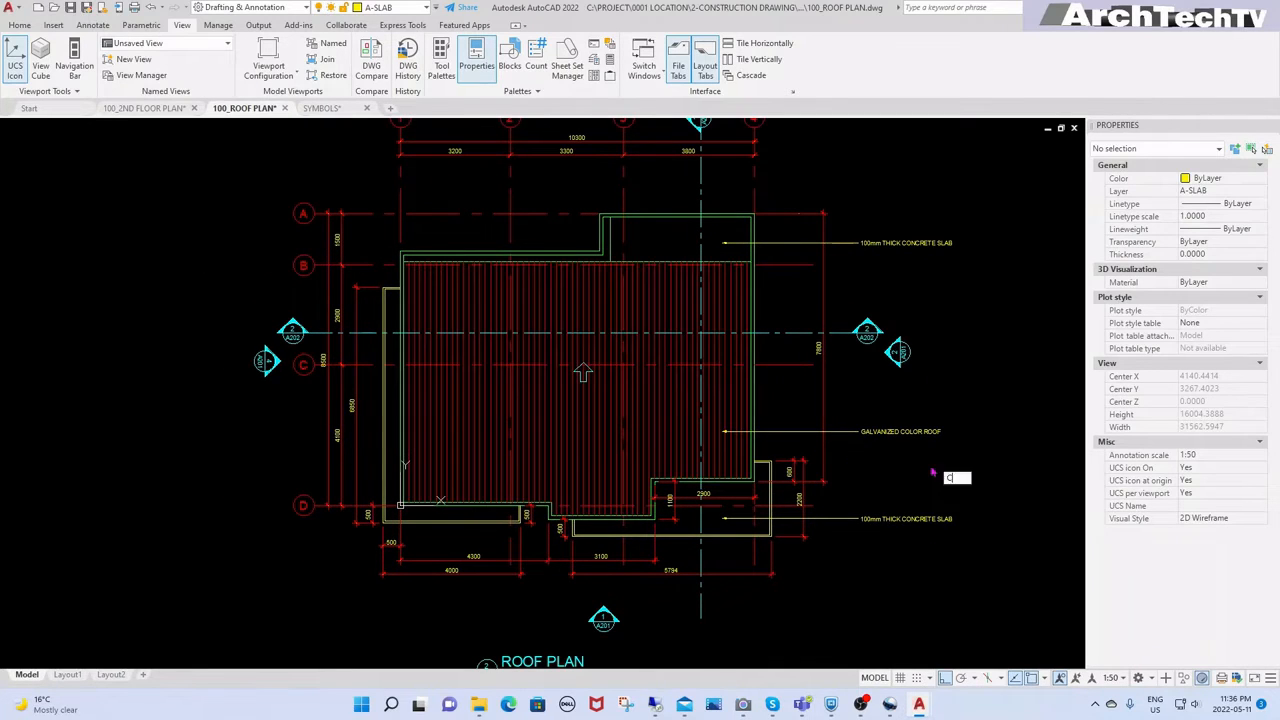
{"action": "type", "text": "o"}
{"action": "key", "text": "space"}
{"action": "key", "text": "Escape"}
{"action": "scroll", "coordinate": [720, 398], "scroll_direction": "down", "scroll_amount": 2}
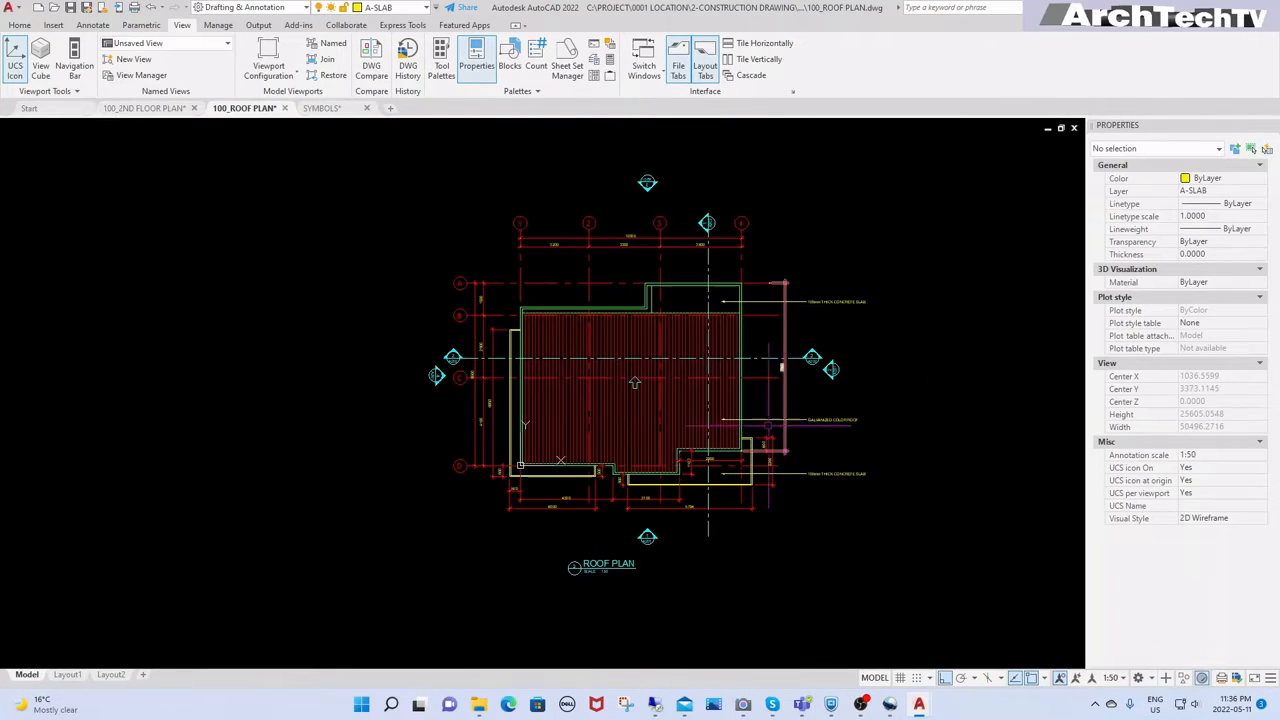
Step: Center the whole roof plan in the view and save 100_ROOF PLAN again
{"action": "middle_click_drag", "start_coordinate": [736, 443], "coordinate": [771, 445]}
{"action": "type", "text": "os"}
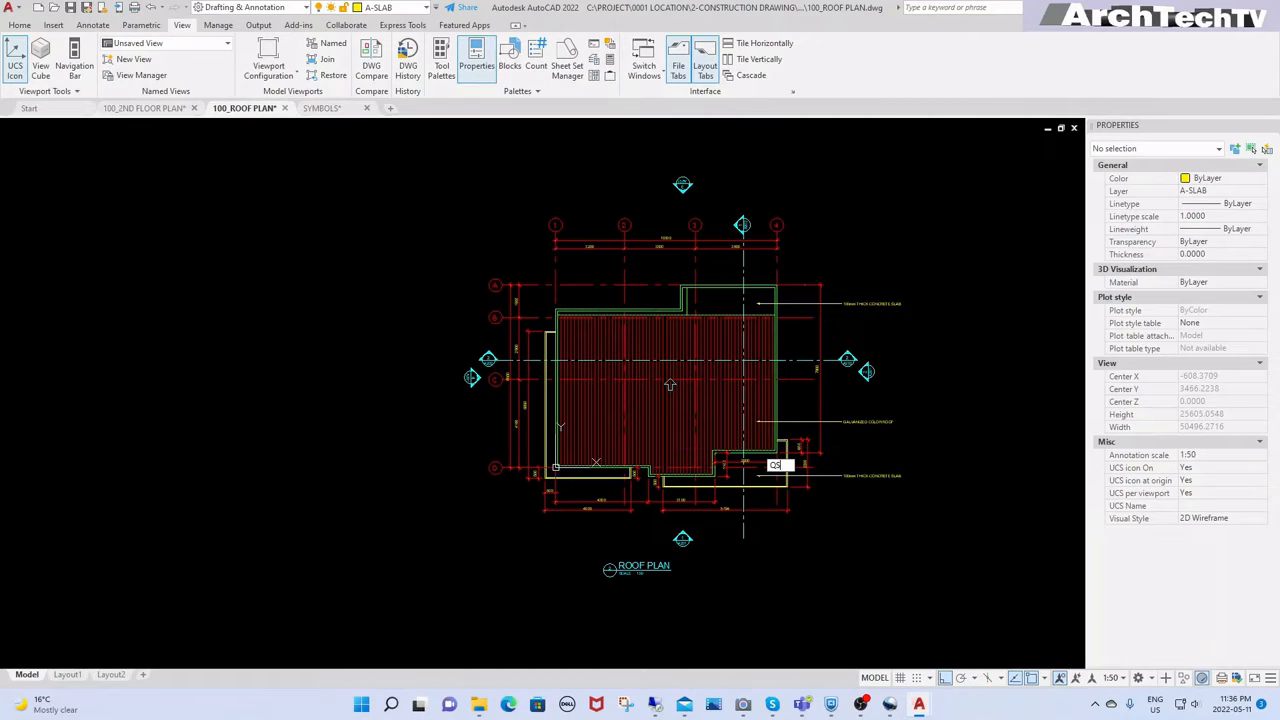
{"action": "key", "text": "ctrl+s"}
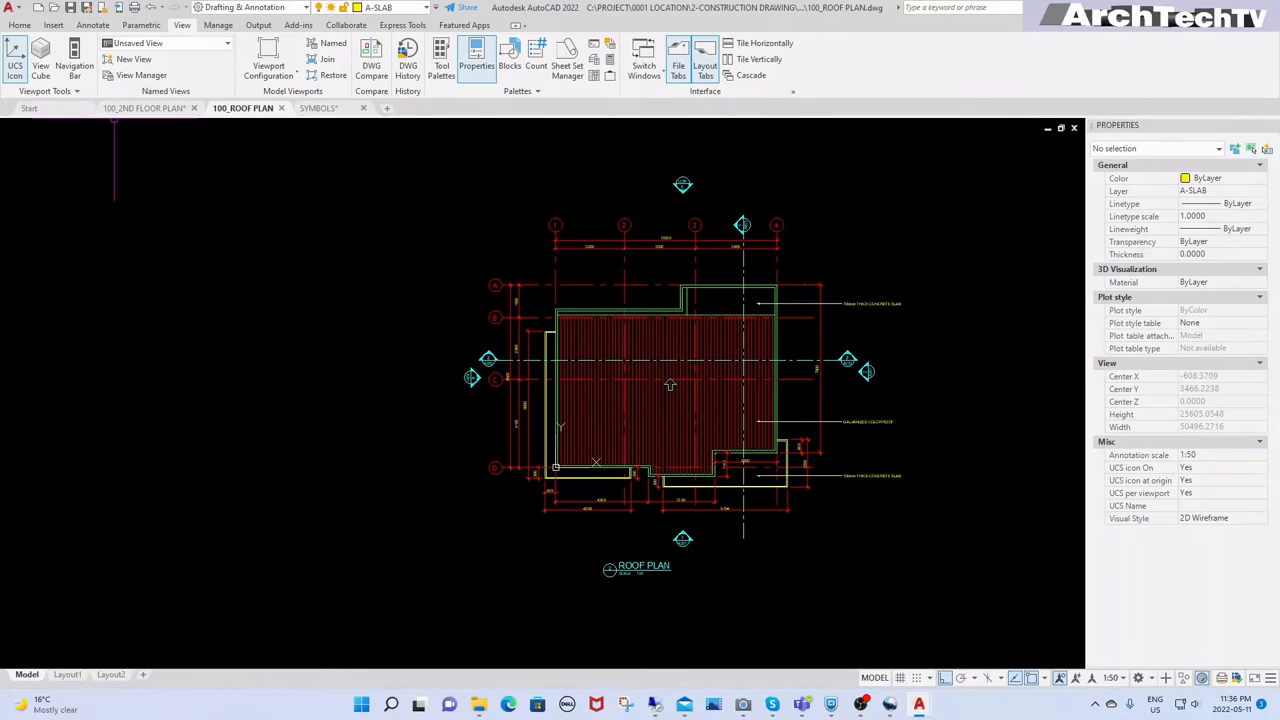
Step: Create a new blank drawing
{"action": "left_click", "coordinate": [14, 8]}
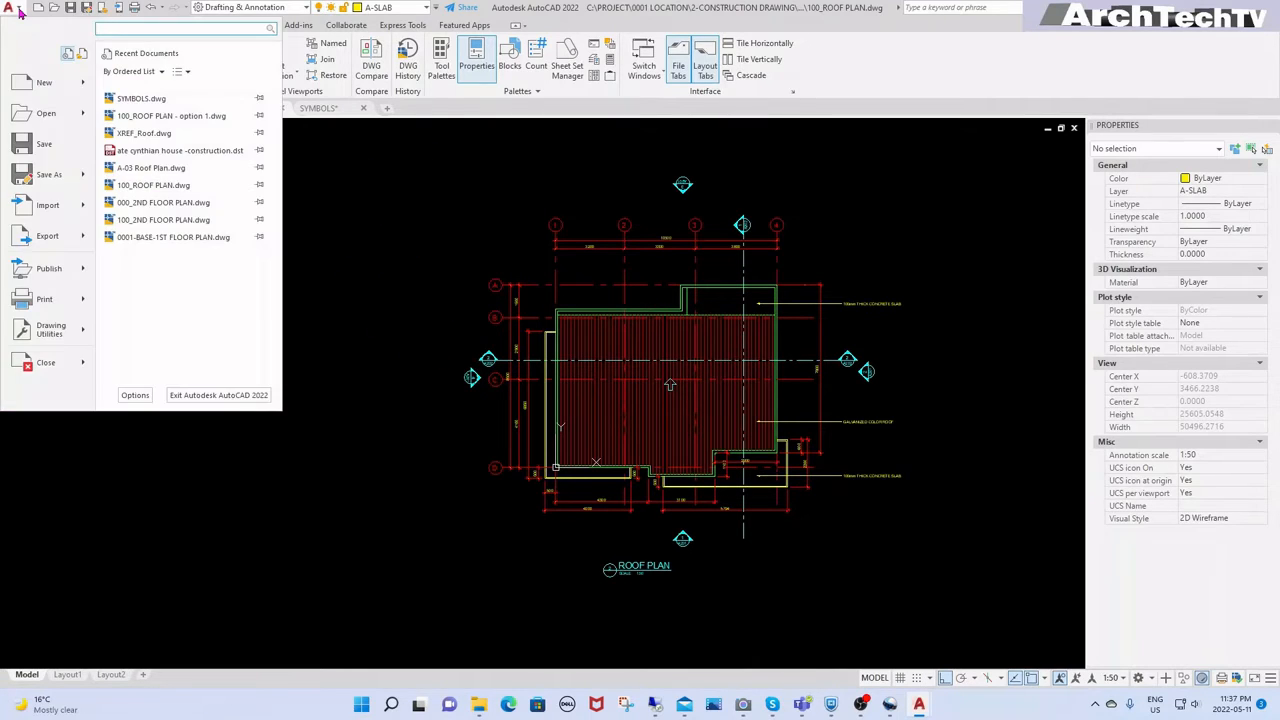
{"action": "left_click", "coordinate": [42, 82]}
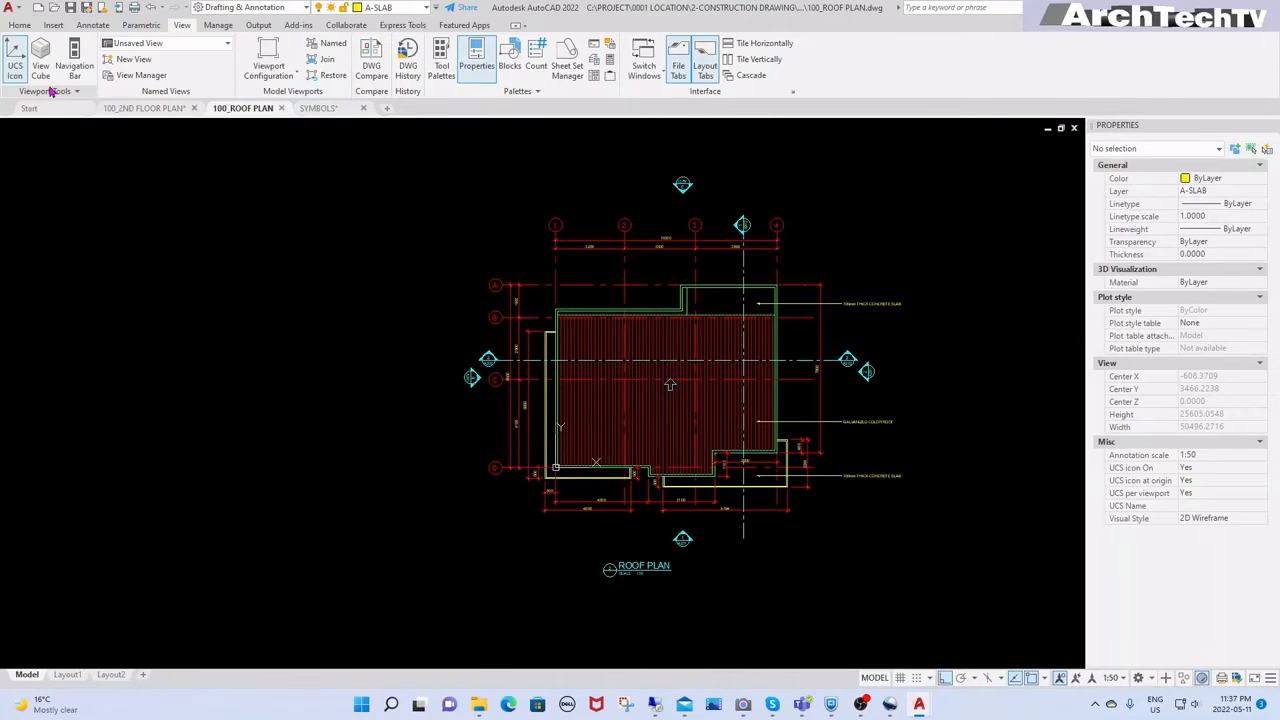
{"action": "left_click", "coordinate": [740, 452]}
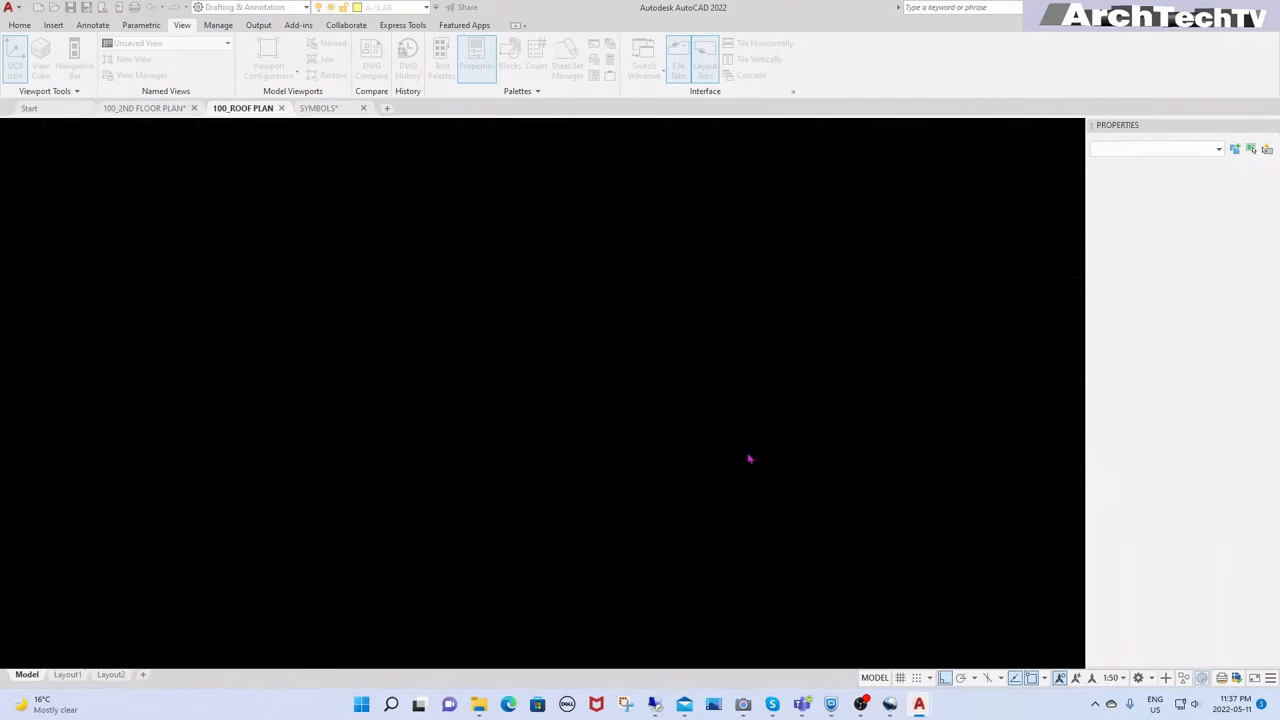
Step: Save the new blank drawing as A102 ROOF PLAN in the 2-CONSTRUCTION DRAWING folder
{"action": "left_click", "coordinate": [12, 9]}
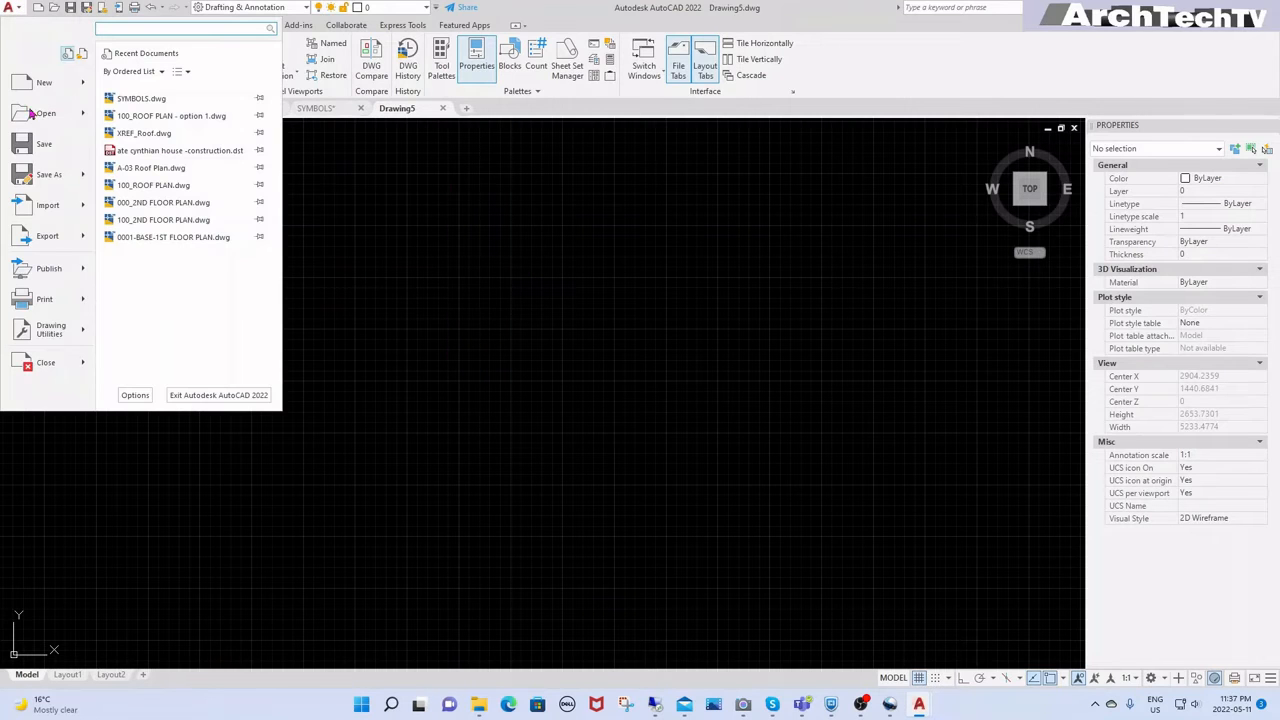
{"action": "left_click", "coordinate": [55, 175]}
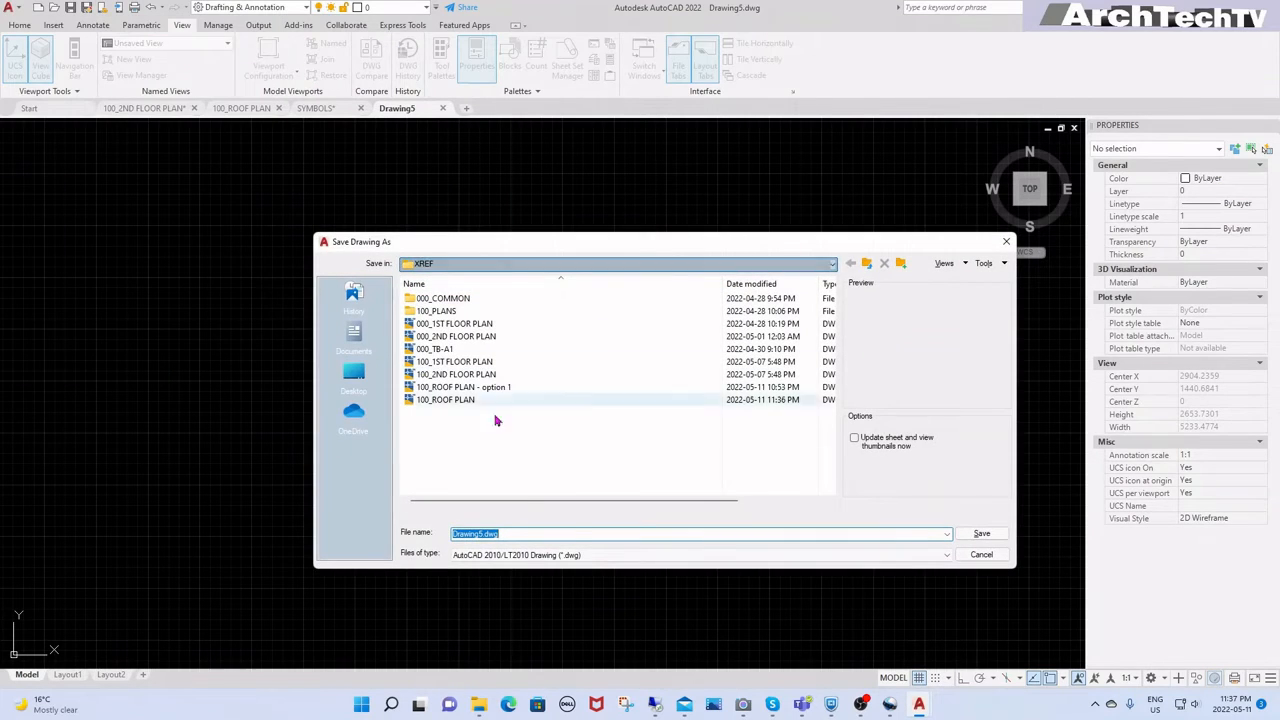
{"action": "left_click", "coordinate": [867, 264]}
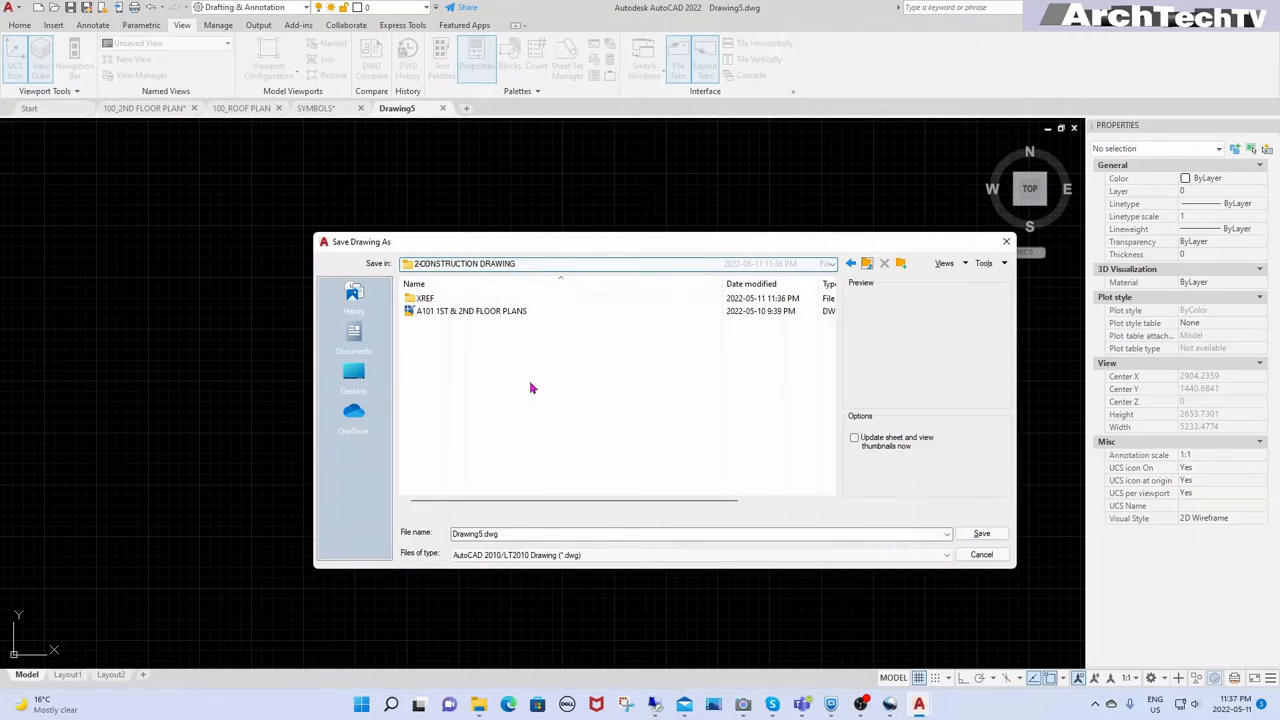
{"action": "left_click", "coordinate": [464, 311]}
{"action": "left_click", "coordinate": [584, 535]}
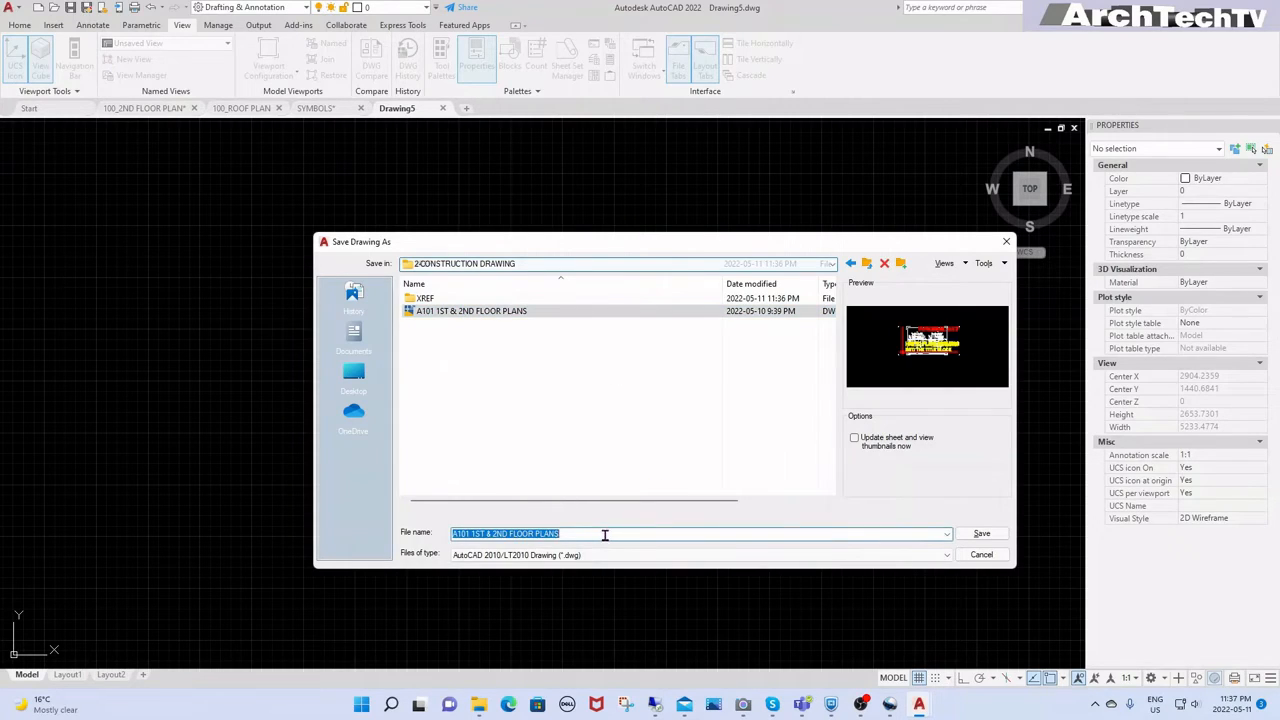
{"action": "left_click", "coordinate": [606, 535]}
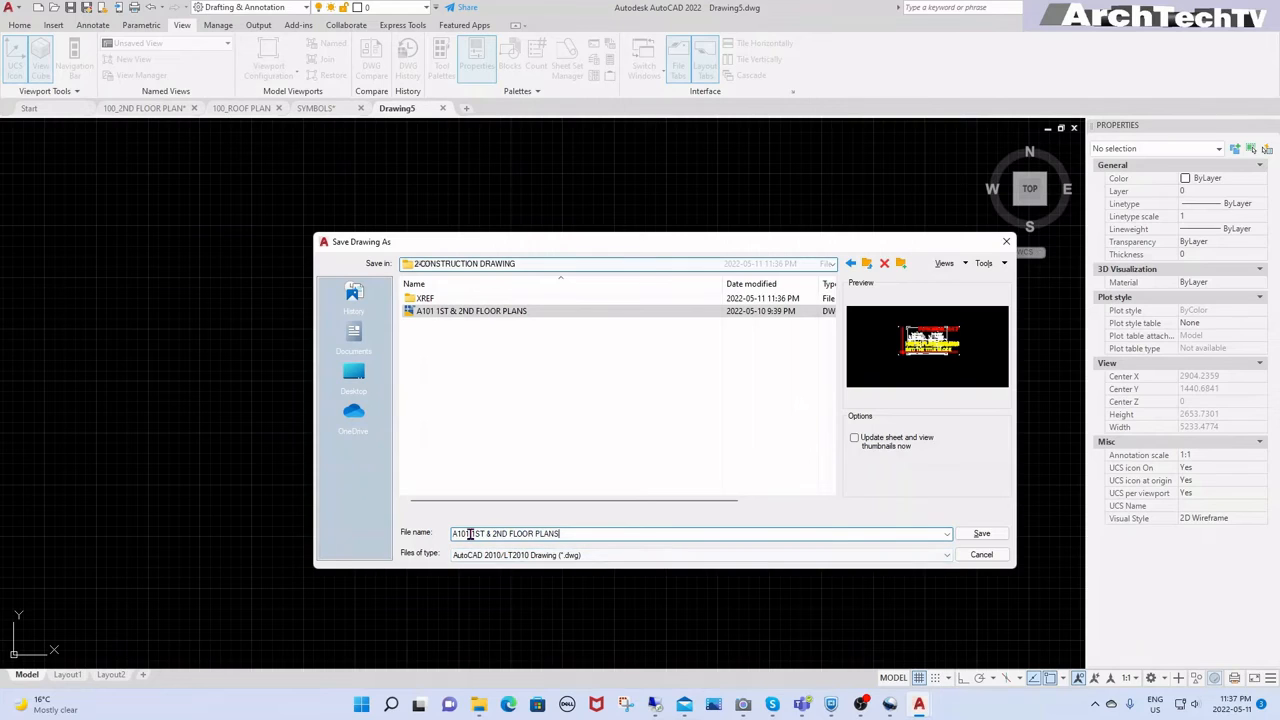
{"action": "key", "text": "BackSpace"}
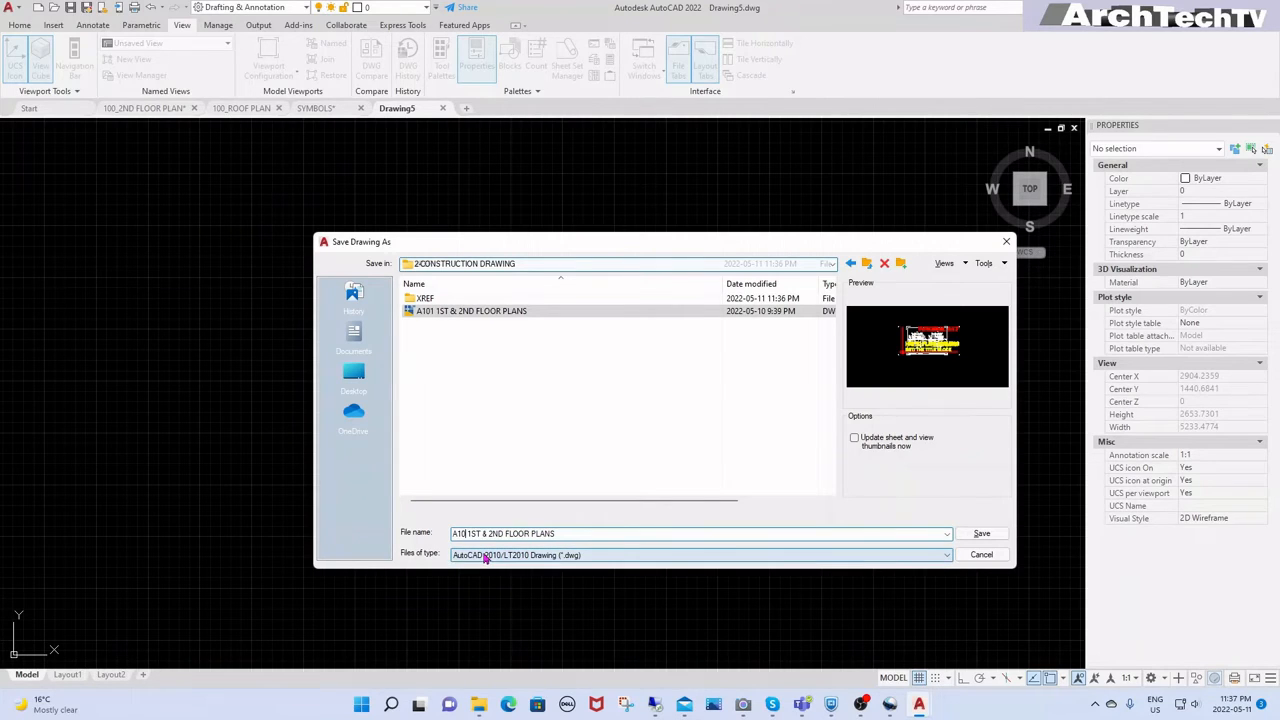
{"action": "type", "text": "2 ROOF PLAN"}
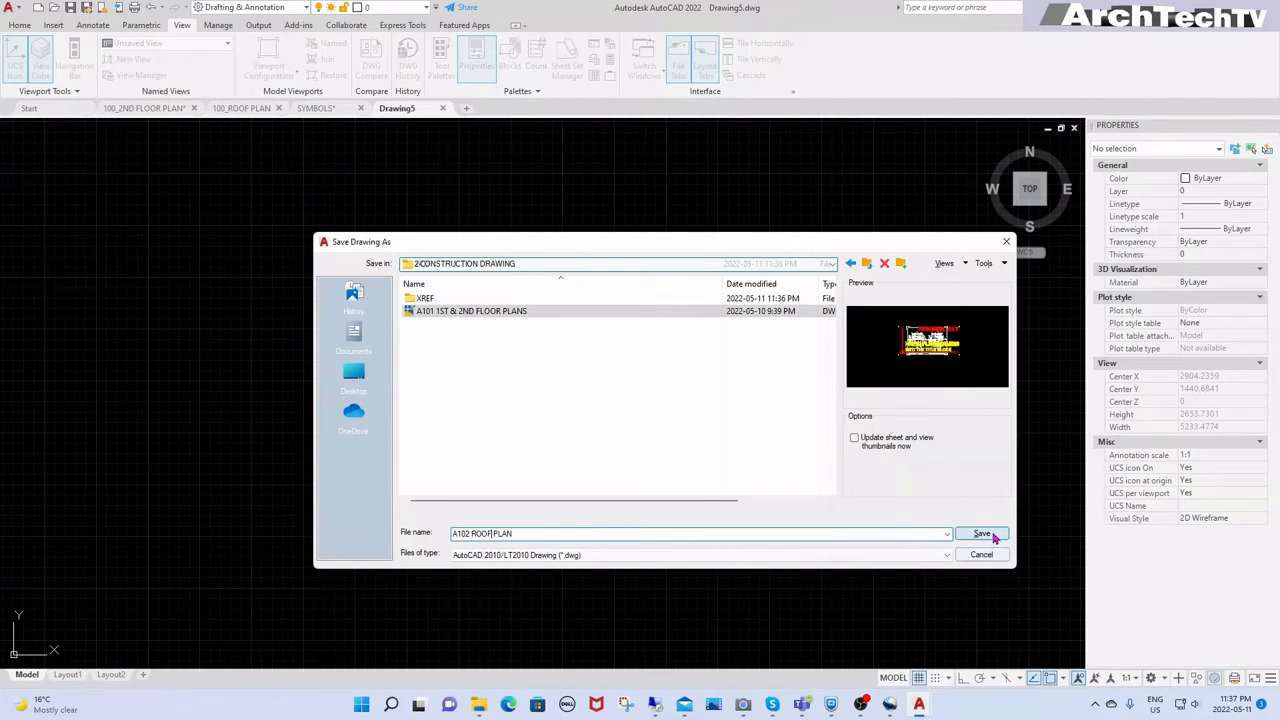
{"action": "left_click", "coordinate": [984, 534]}
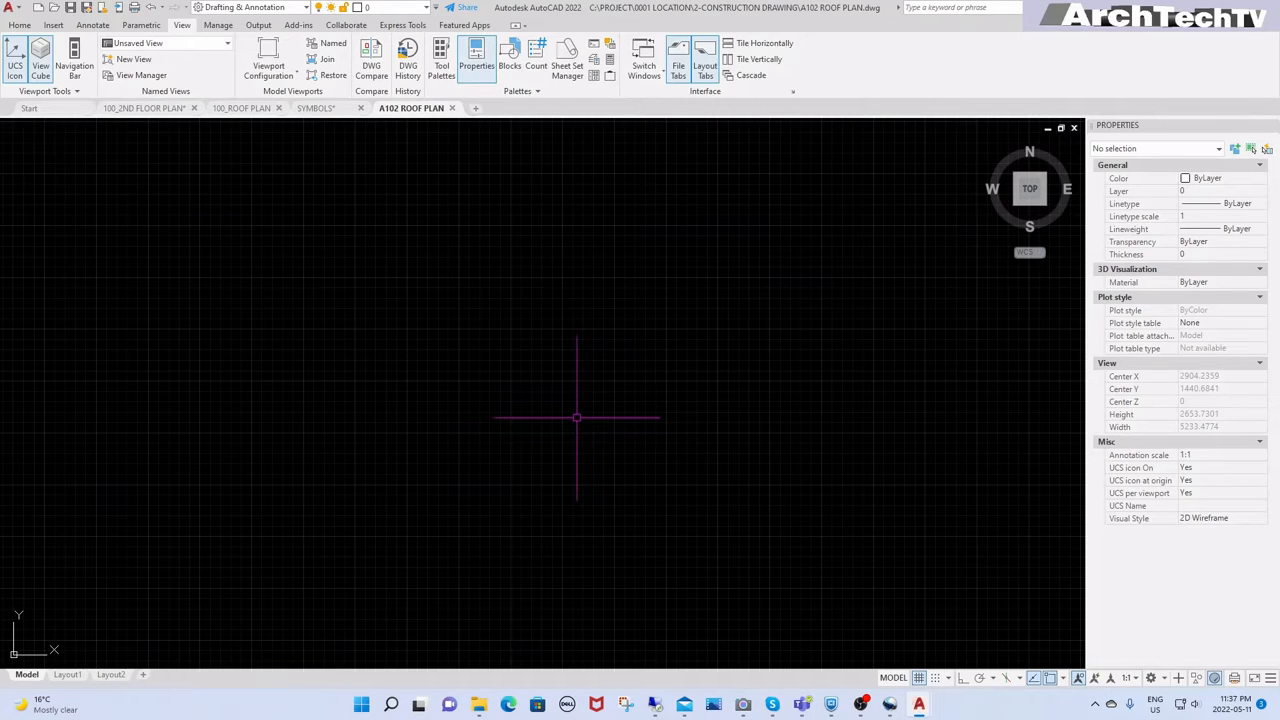
Step: Turn off the model space grid and rename Layout1 to A102
{"action": "key", "text": "F7"}
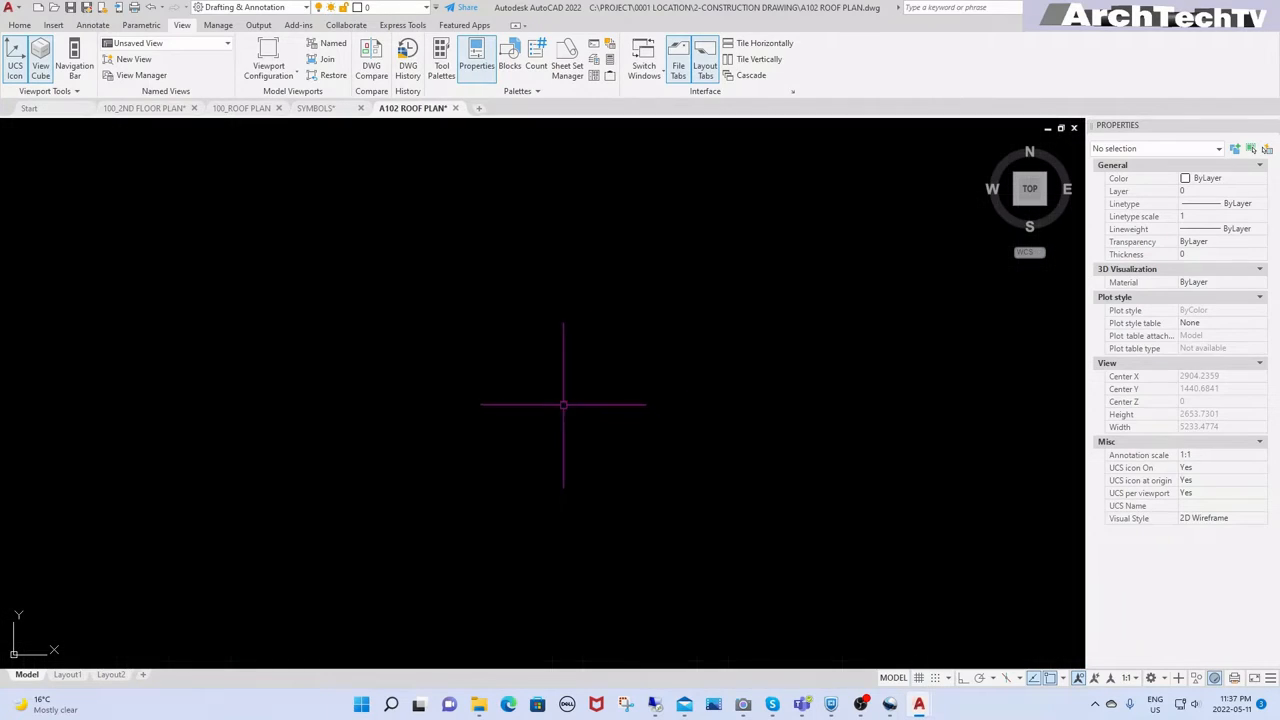
{"action": "scroll", "coordinate": [597, 397], "scroll_direction": "down", "scroll_amount": 2}
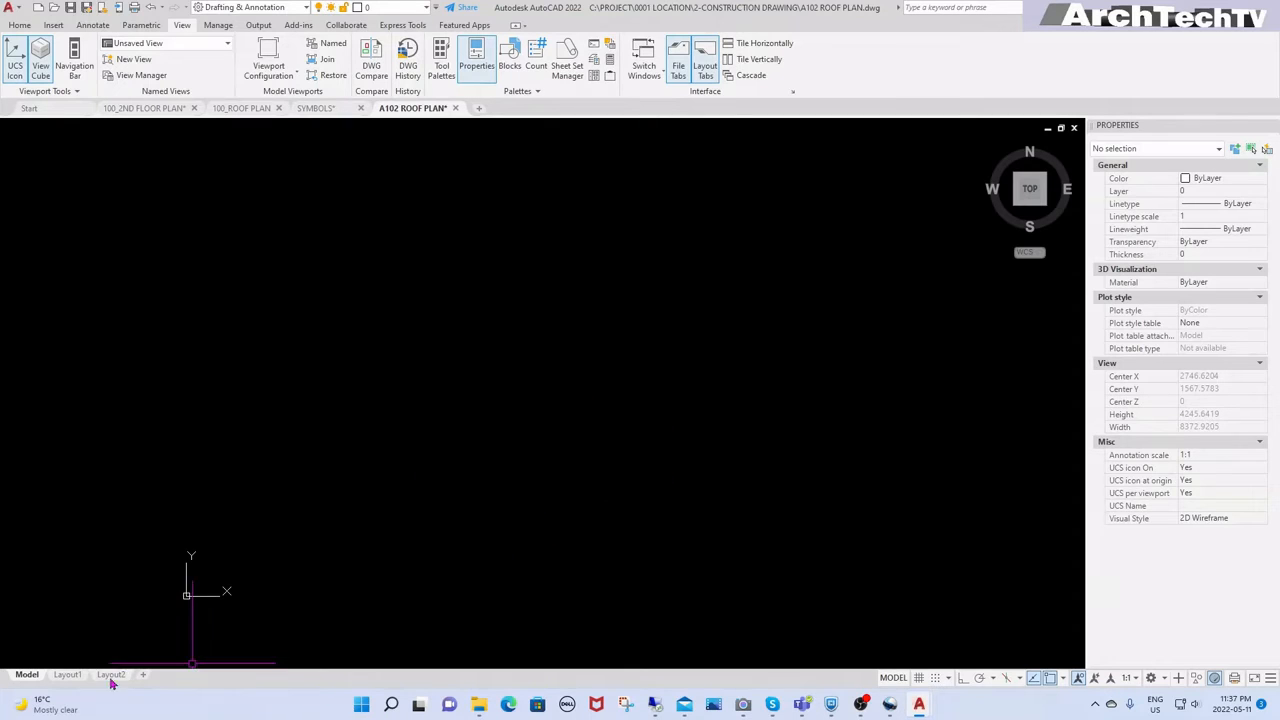
{"action": "left_click", "coordinate": [70, 676]}
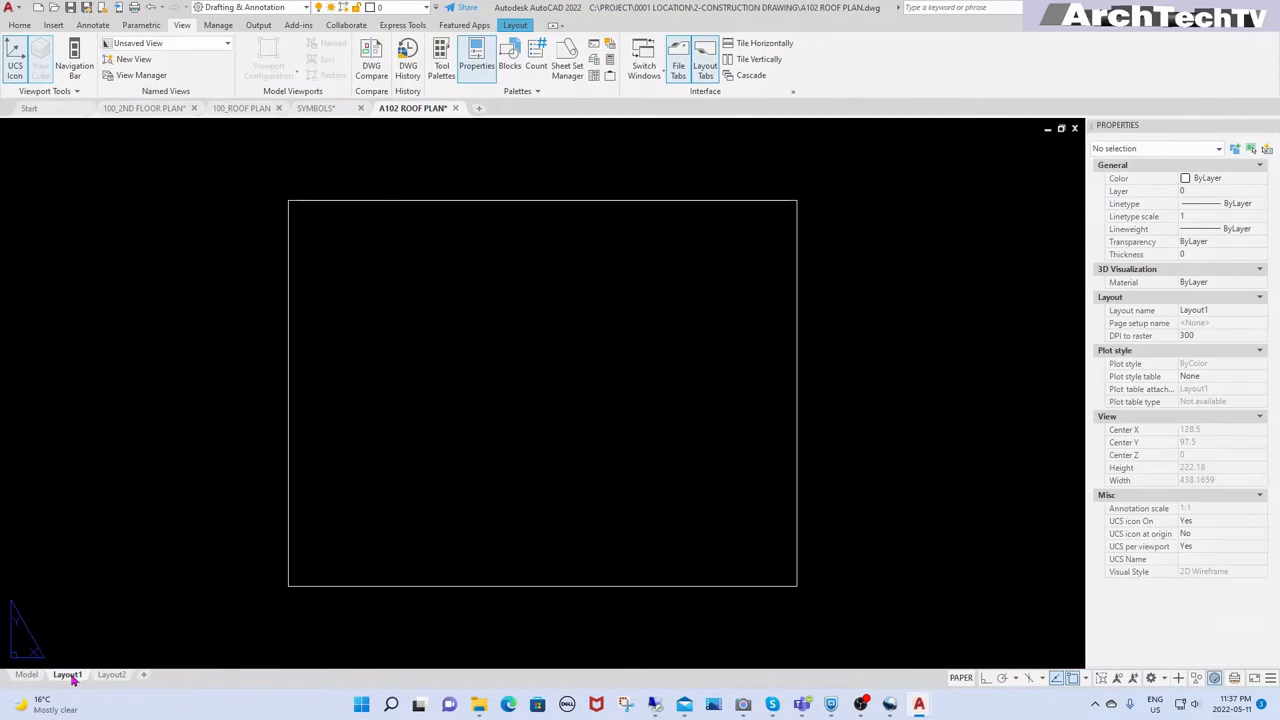
{"action": "right_click", "coordinate": [71, 677]}
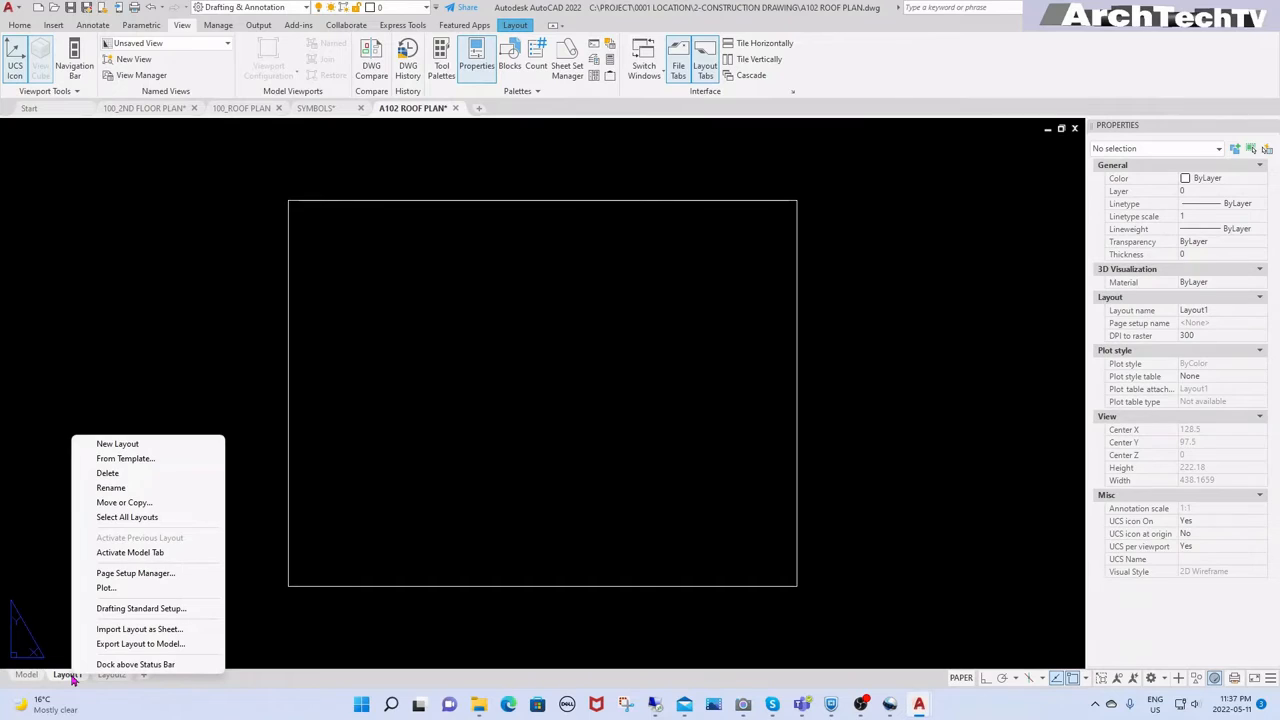
{"action": "left_click", "coordinate": [130, 488]}
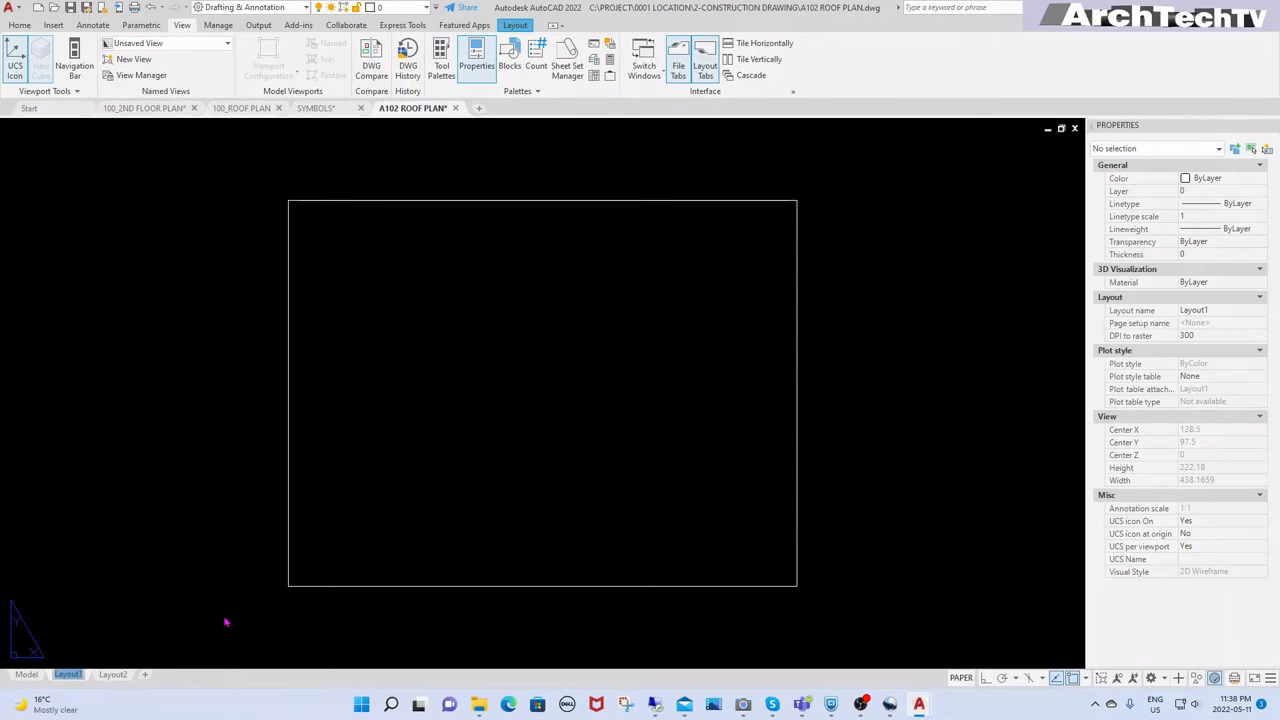
{"action": "type", "text": "a102"}
{"action": "key", "text": "Return"}
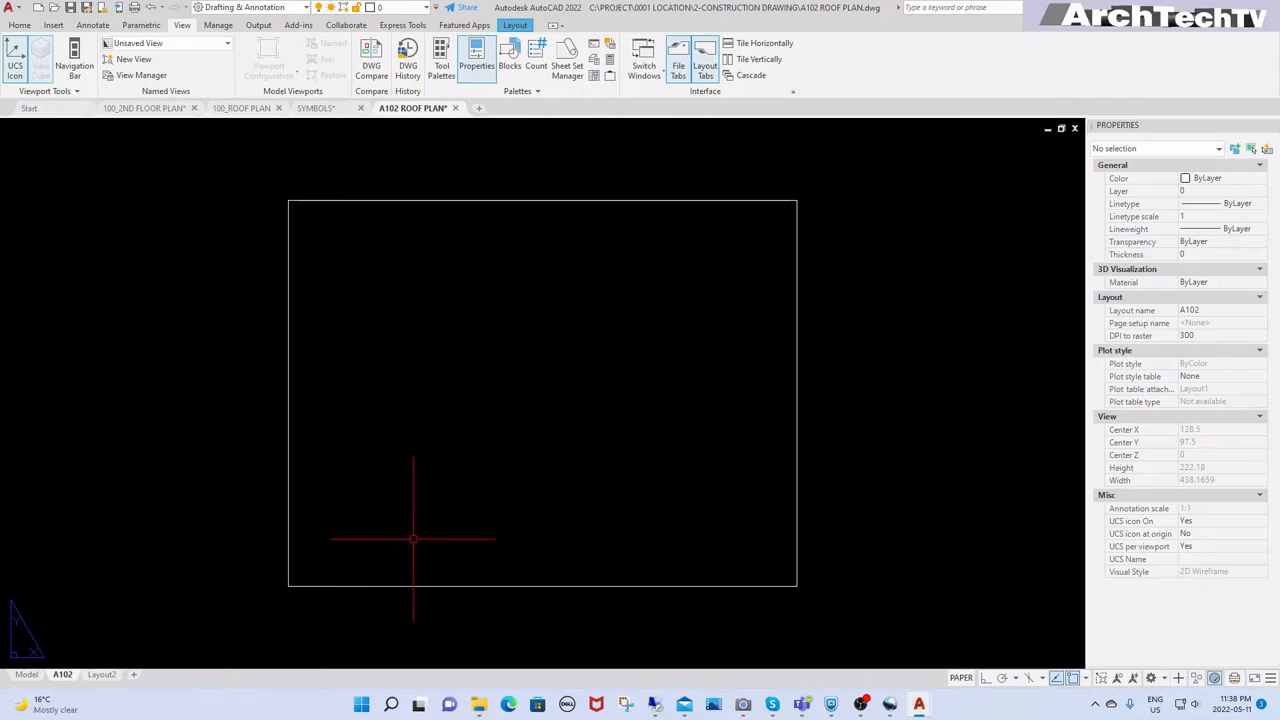
Step: Attach the 000_TB-A1 title block as an external reference in layout A102 at 0,0,0, with scale 1 and a relative path
{"action": "scroll", "coordinate": [705, 375], "scroll_direction": "down", "scroll_amount": 2}
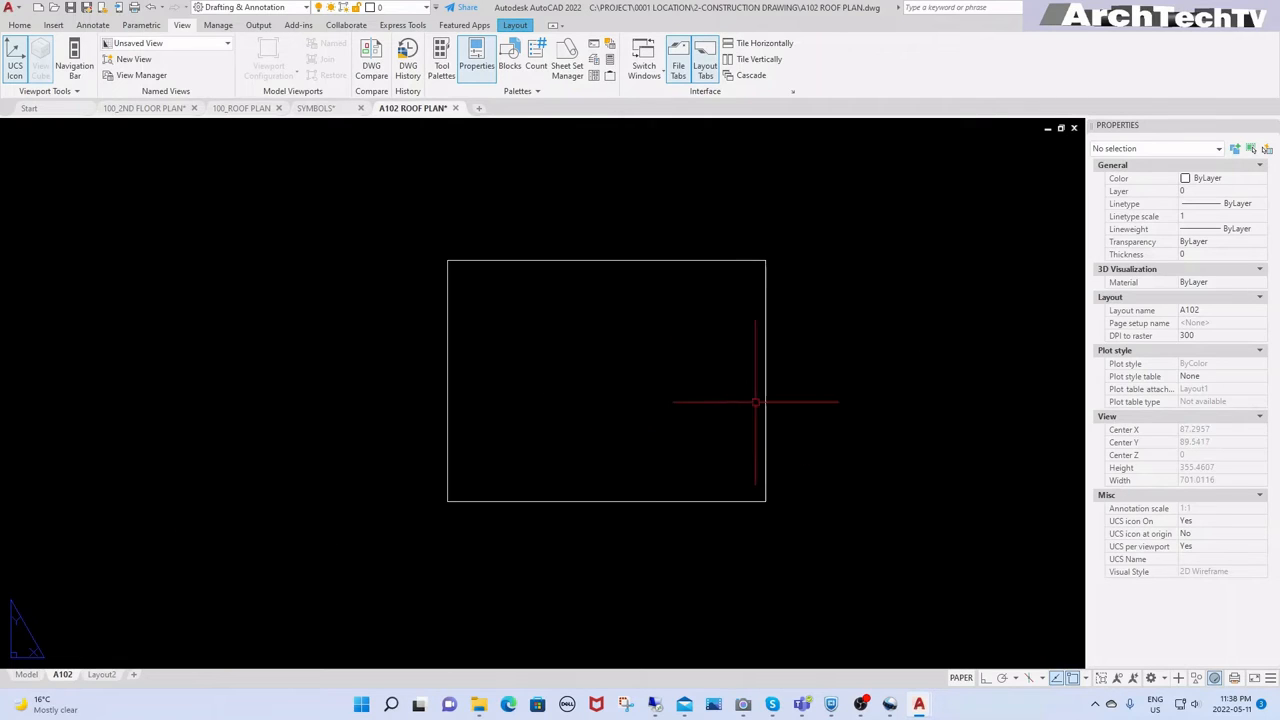
{"action": "scroll", "coordinate": [795, 385], "scroll_direction": "down", "scroll_amount": 2}
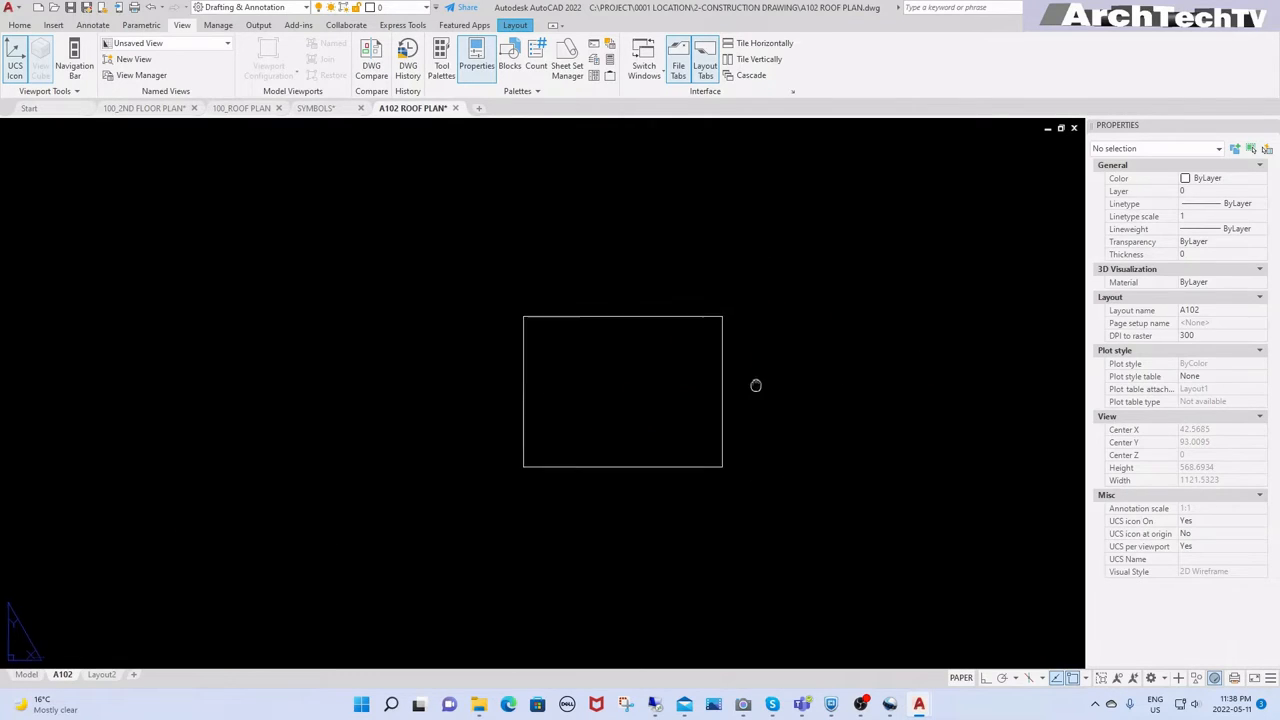
{"action": "middle_click_drag", "start_coordinate": [757, 383], "coordinate": [708, 404]}
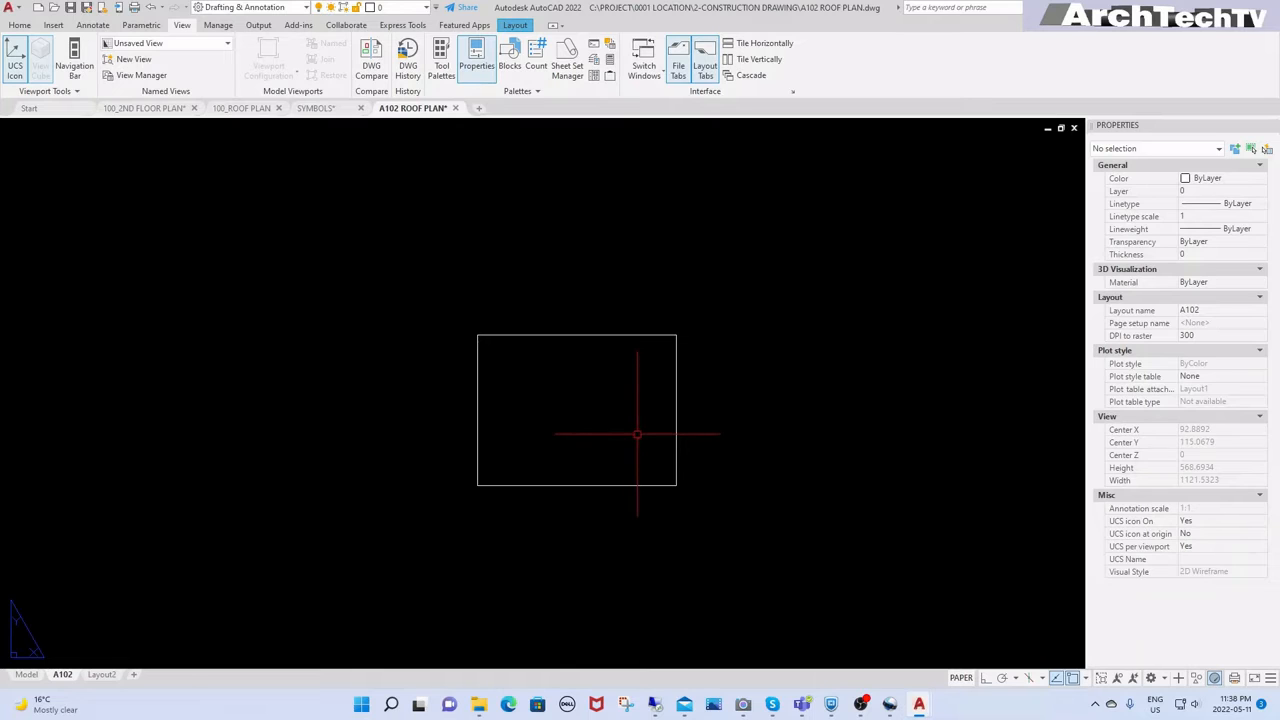
{"action": "type", "text": "XA"}
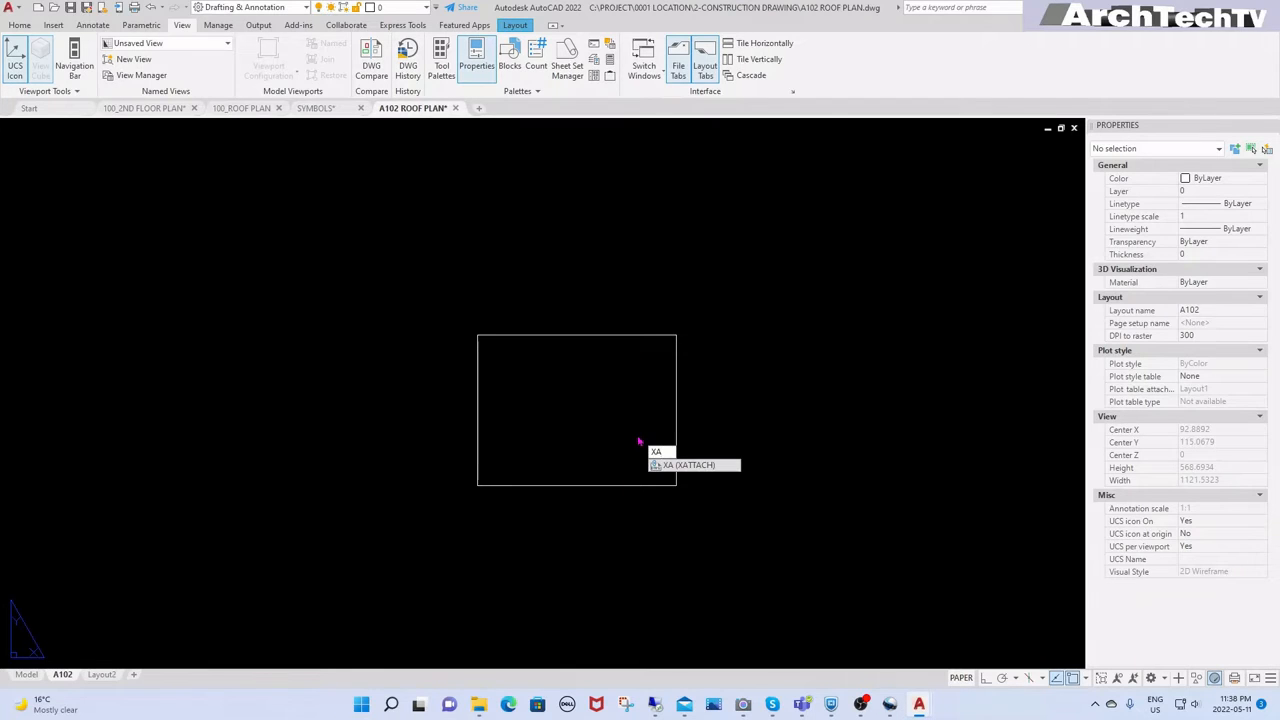
{"action": "key", "text": "Return"}
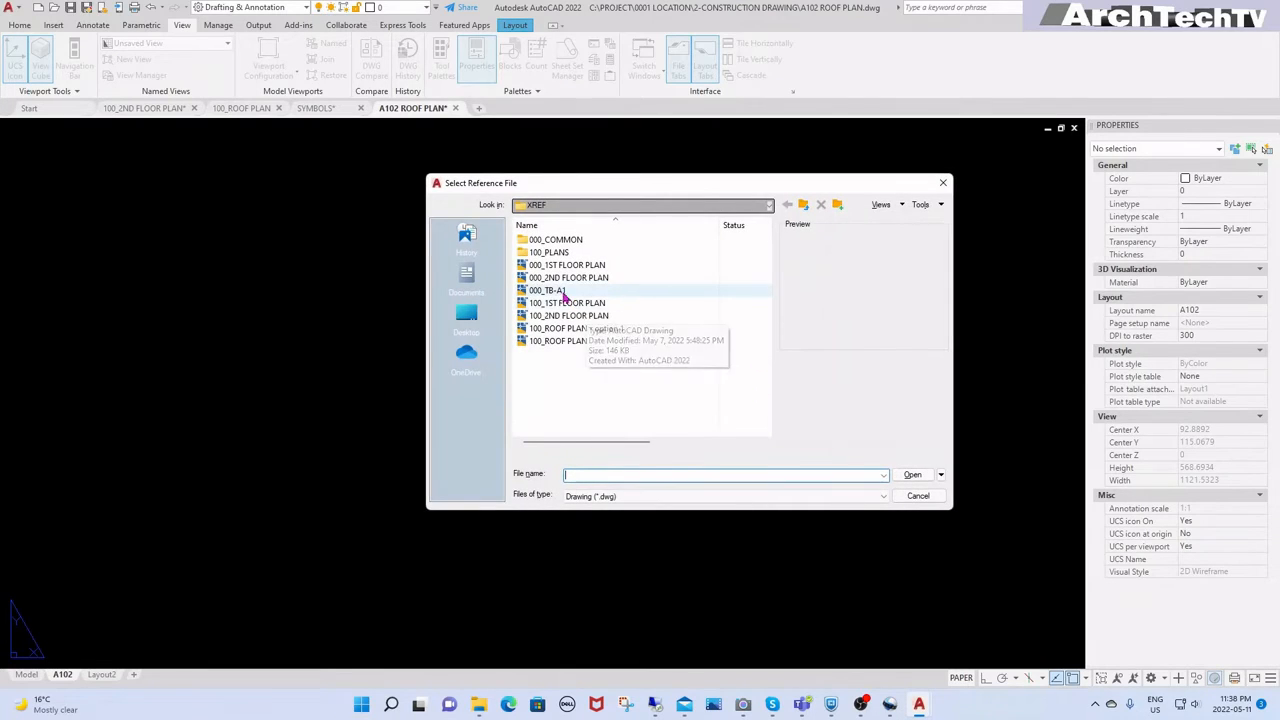
{"action": "left_click", "coordinate": [560, 291]}
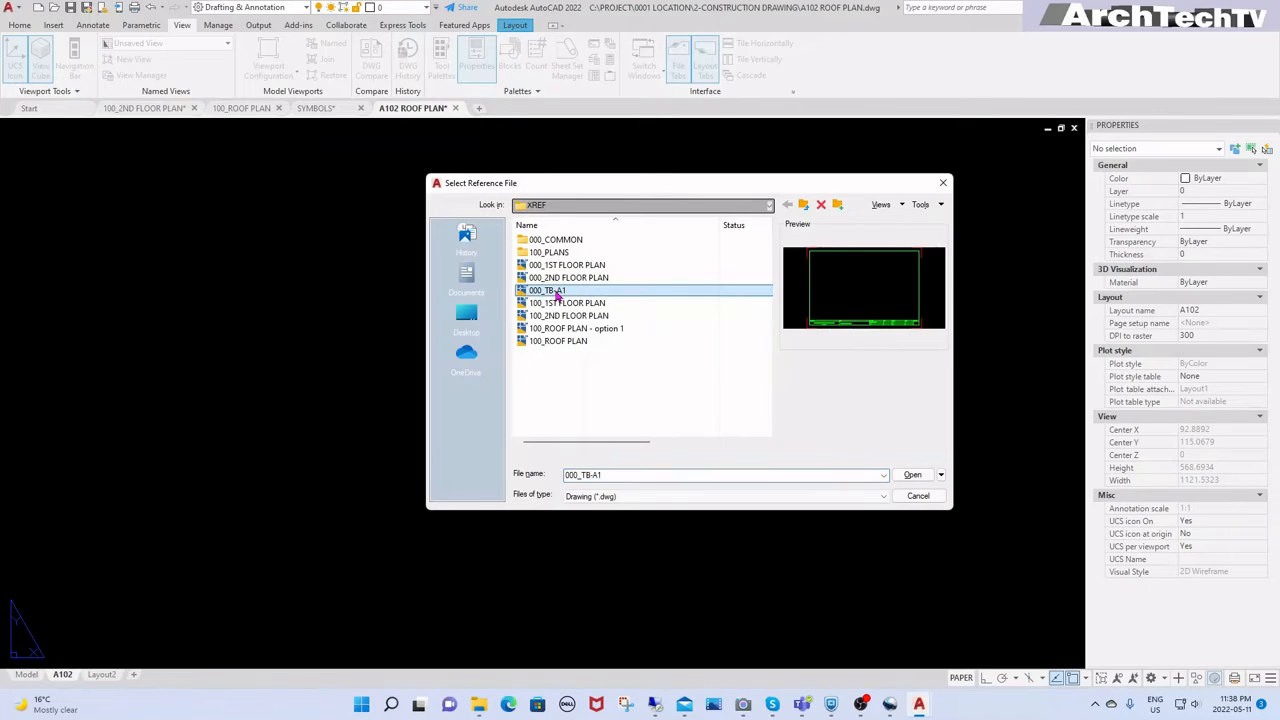
{"action": "left_click", "coordinate": [914, 476]}
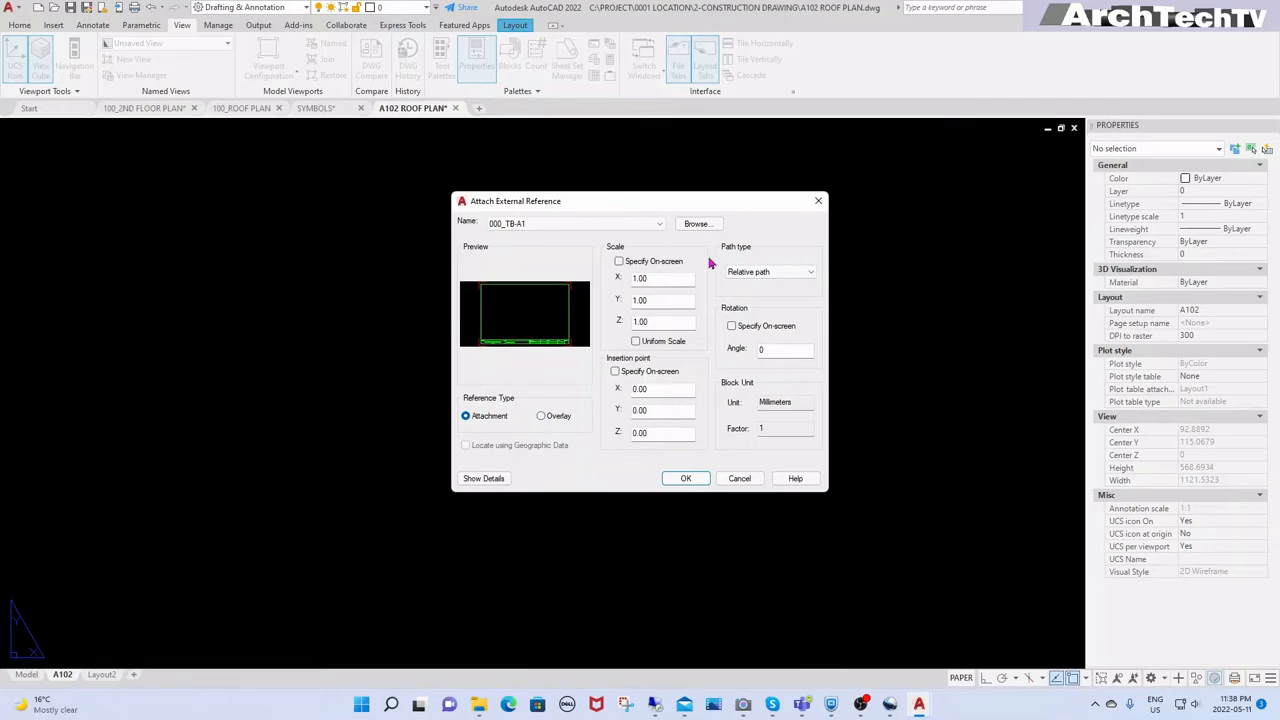
{"action": "left_click", "coordinate": [700, 479]}
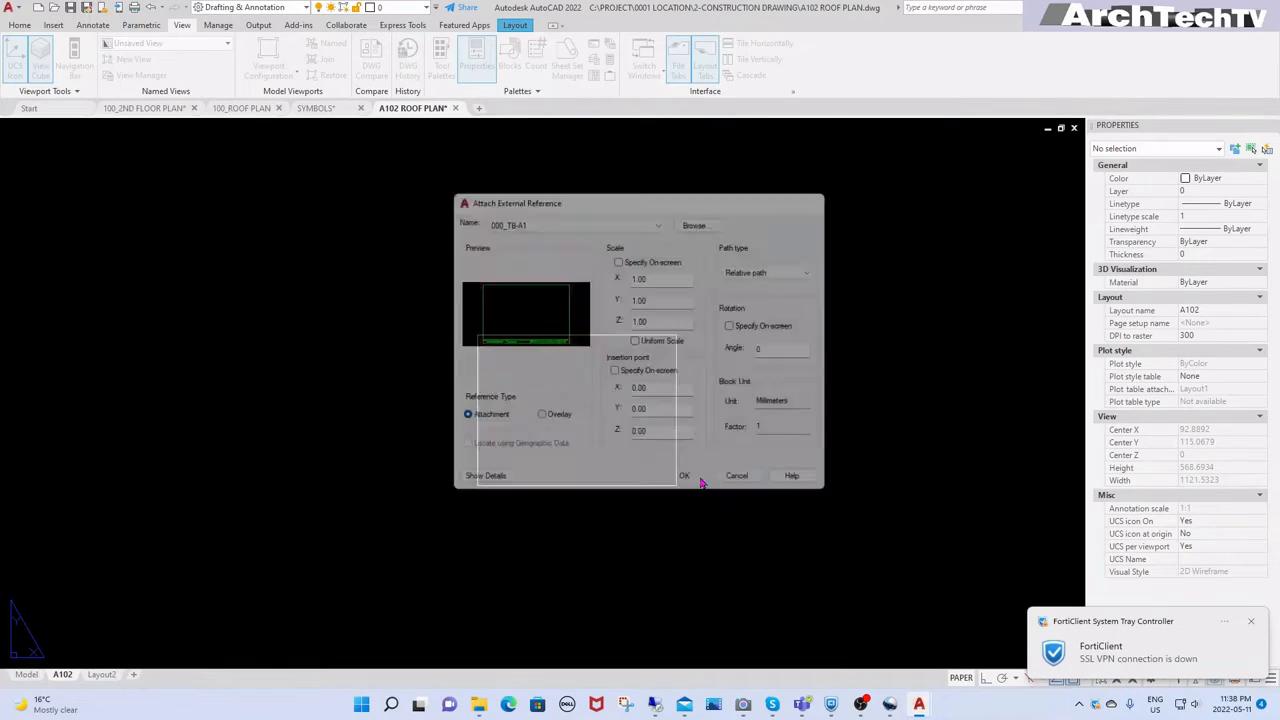
Step: Examine the attached A1 title block on the A102 layout, including its title strip and reference properties
{"action": "scroll", "coordinate": [515, 495], "scroll_direction": "down", "scroll_amount": 2}
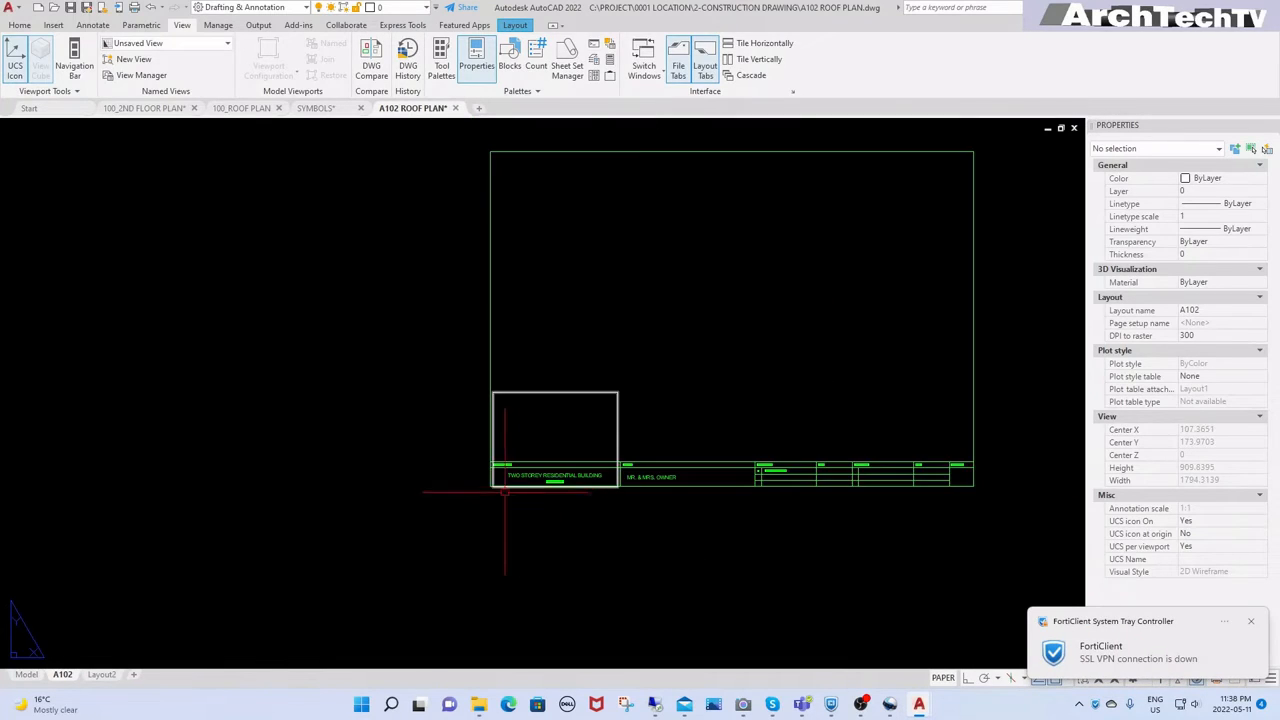
{"action": "scroll", "coordinate": [505, 491], "scroll_direction": "down", "scroll_amount": 2}
{"action": "middle_click_drag", "start_coordinate": [686, 549], "coordinate": [626, 523]}
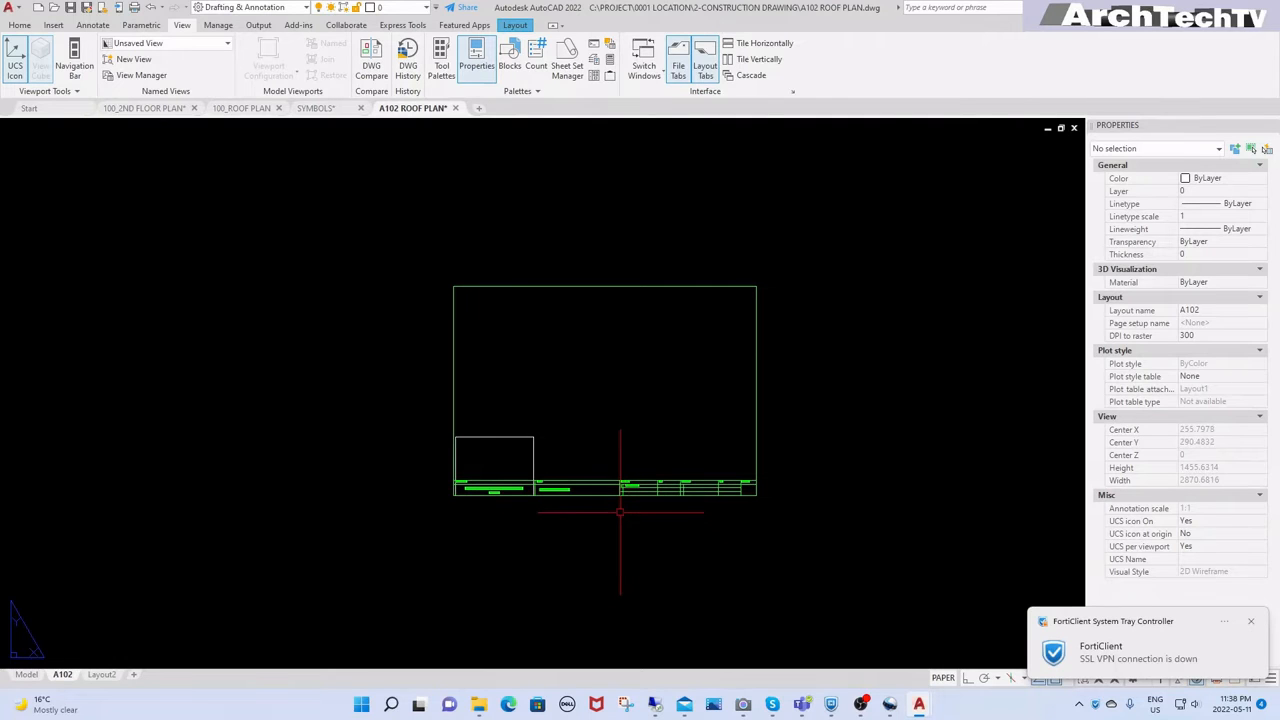
{"action": "scroll", "coordinate": [661, 493], "scroll_direction": "up", "scroll_amount": 4}
{"action": "left_click", "coordinate": [662, 490]}
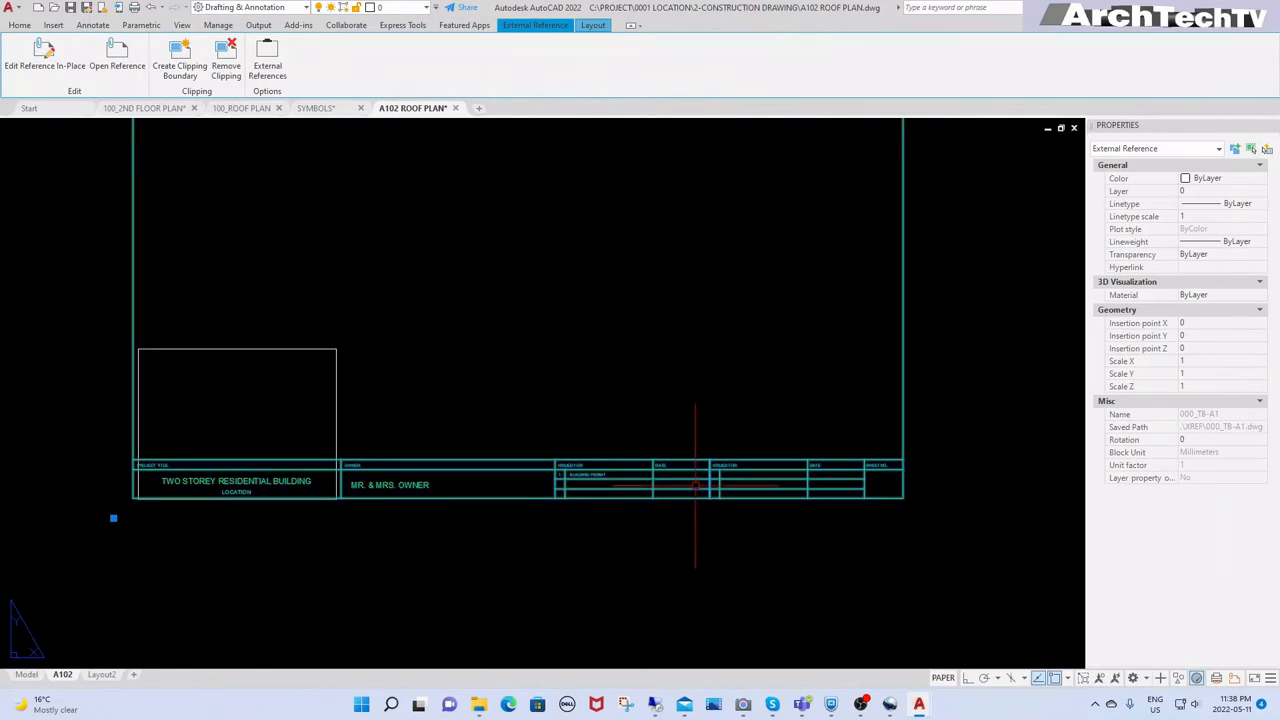
{"action": "scroll", "coordinate": [695, 487], "scroll_direction": "down", "scroll_amount": 2}
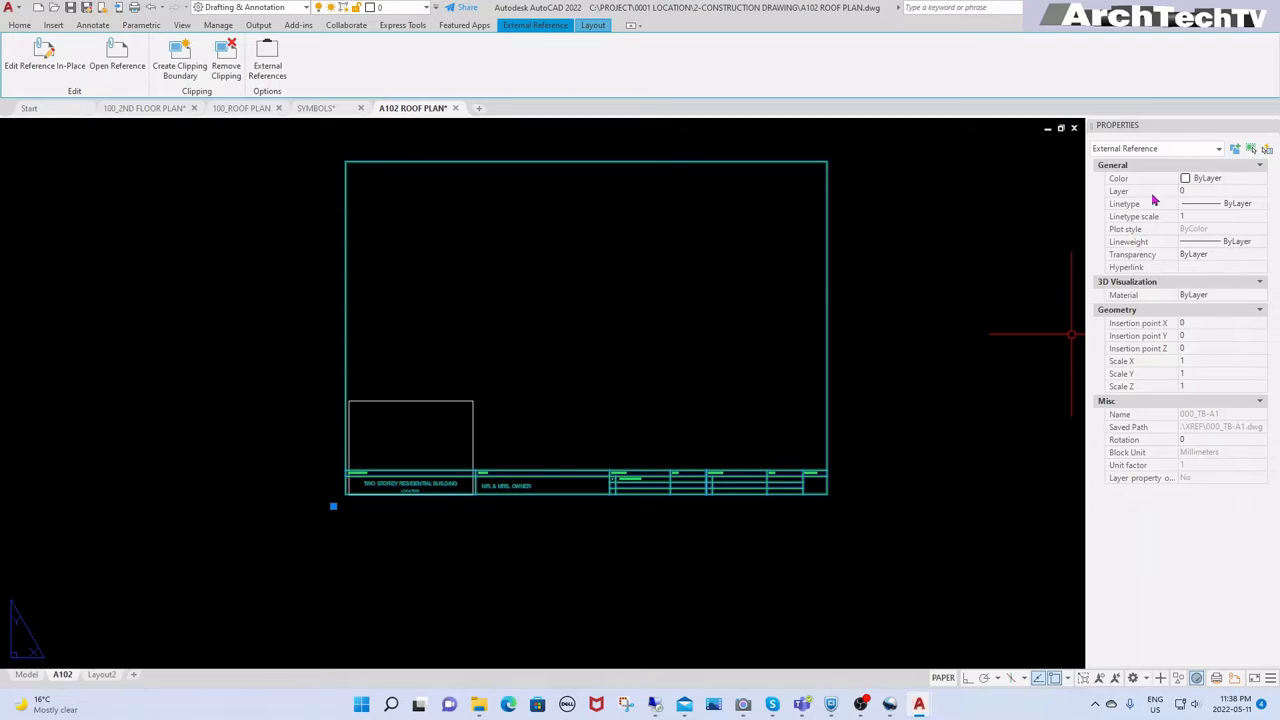
{"action": "key", "text": "Escape"}
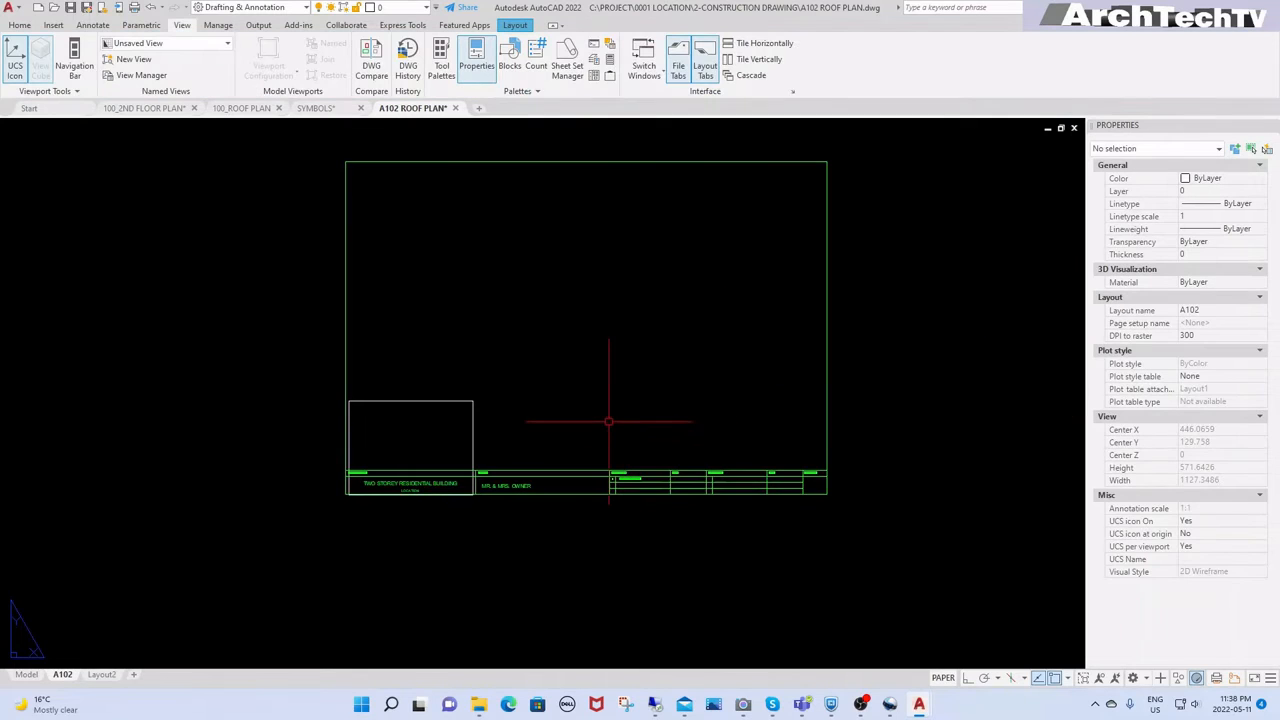
{"action": "middle_click_drag", "start_coordinate": [608, 421], "coordinate": [581, 452]}
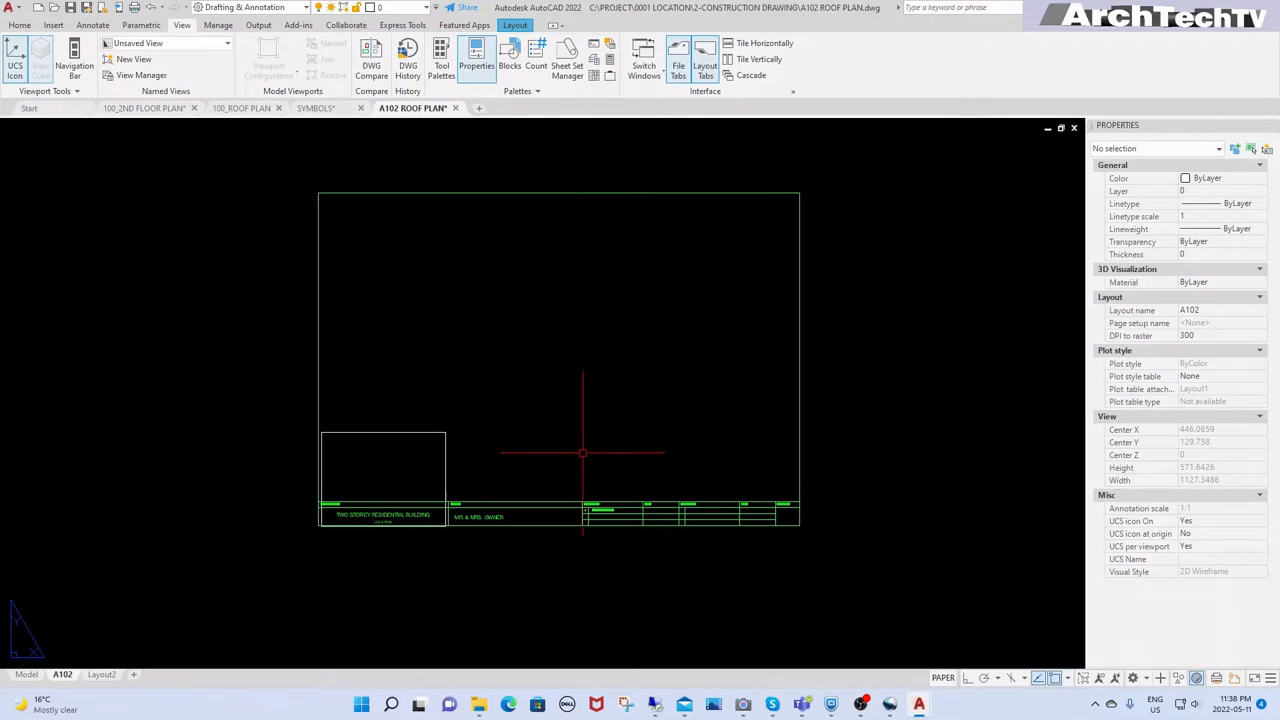
Step: Attach 100_ROOF PLAN as an external reference in model space at 0,0,0, with scale 1 and a relative path
{"action": "left_click", "coordinate": [25, 674]}
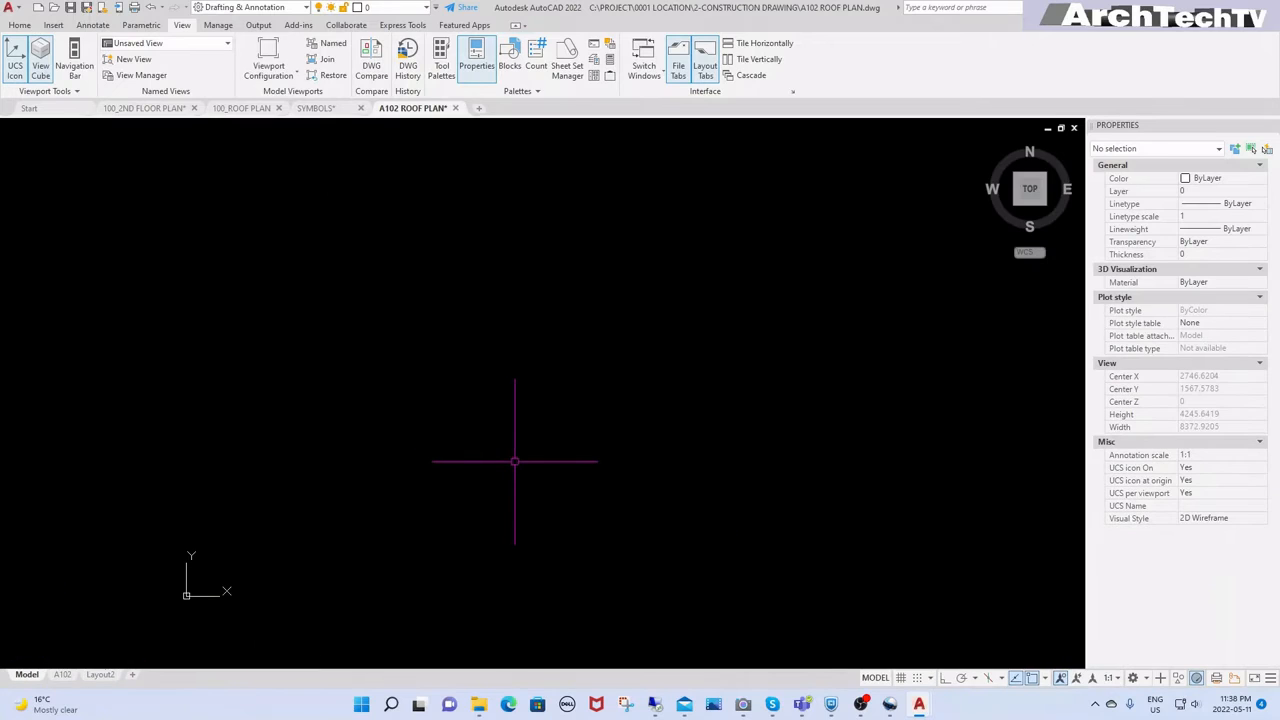
{"action": "scroll", "coordinate": [669, 395], "scroll_direction": "down", "scroll_amount": 3}
{"action": "scroll", "coordinate": [429, 508], "scroll_direction": "up", "scroll_amount": 3}
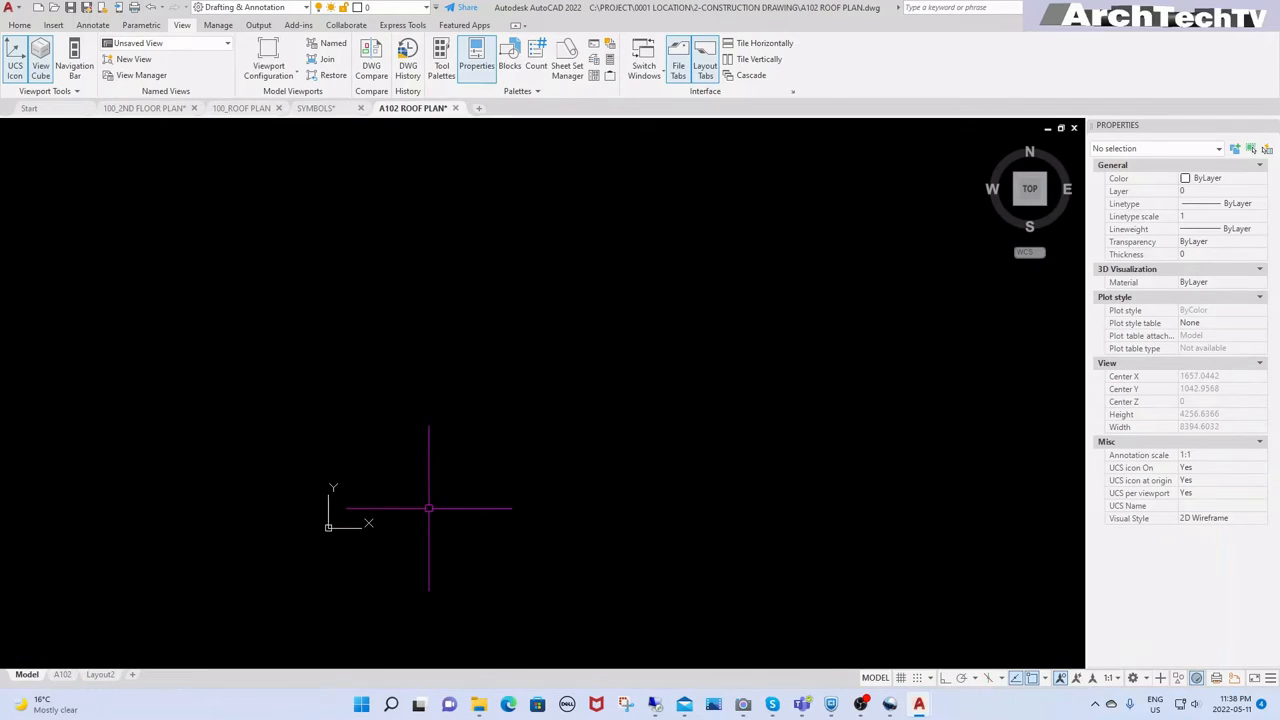
{"action": "type", "text": "XA"}
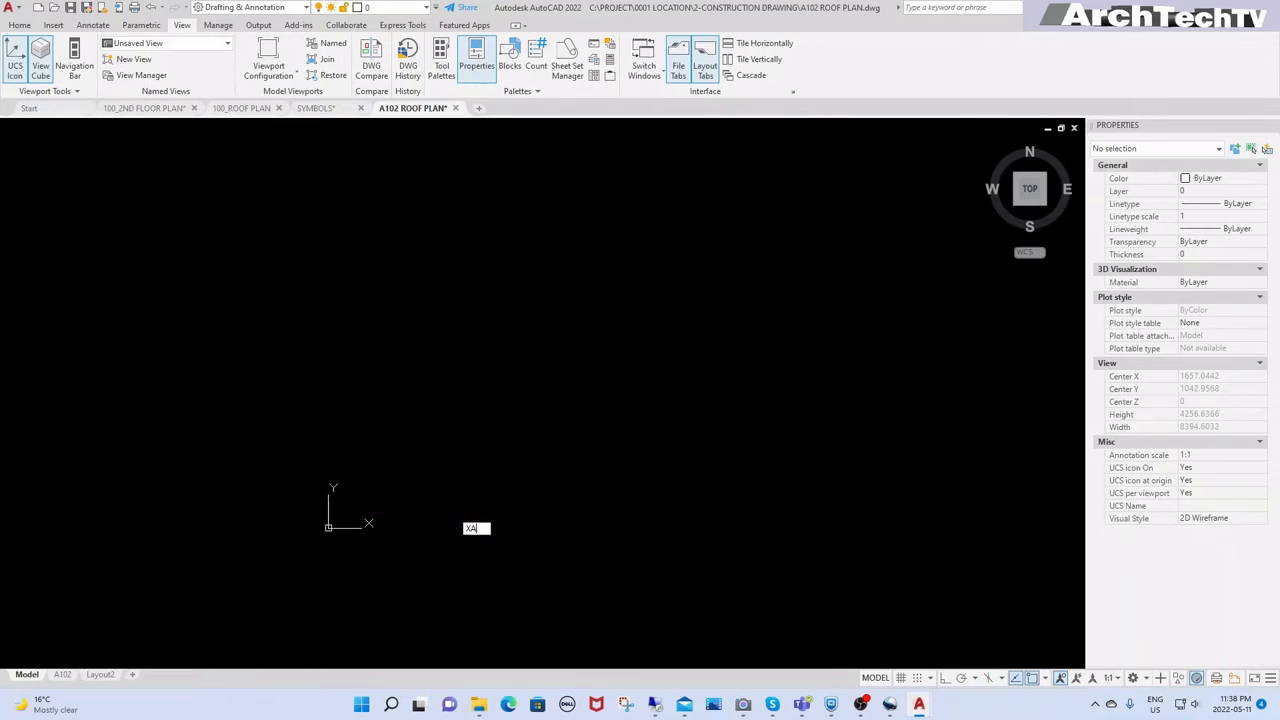
{"action": "key", "text": "Return"}
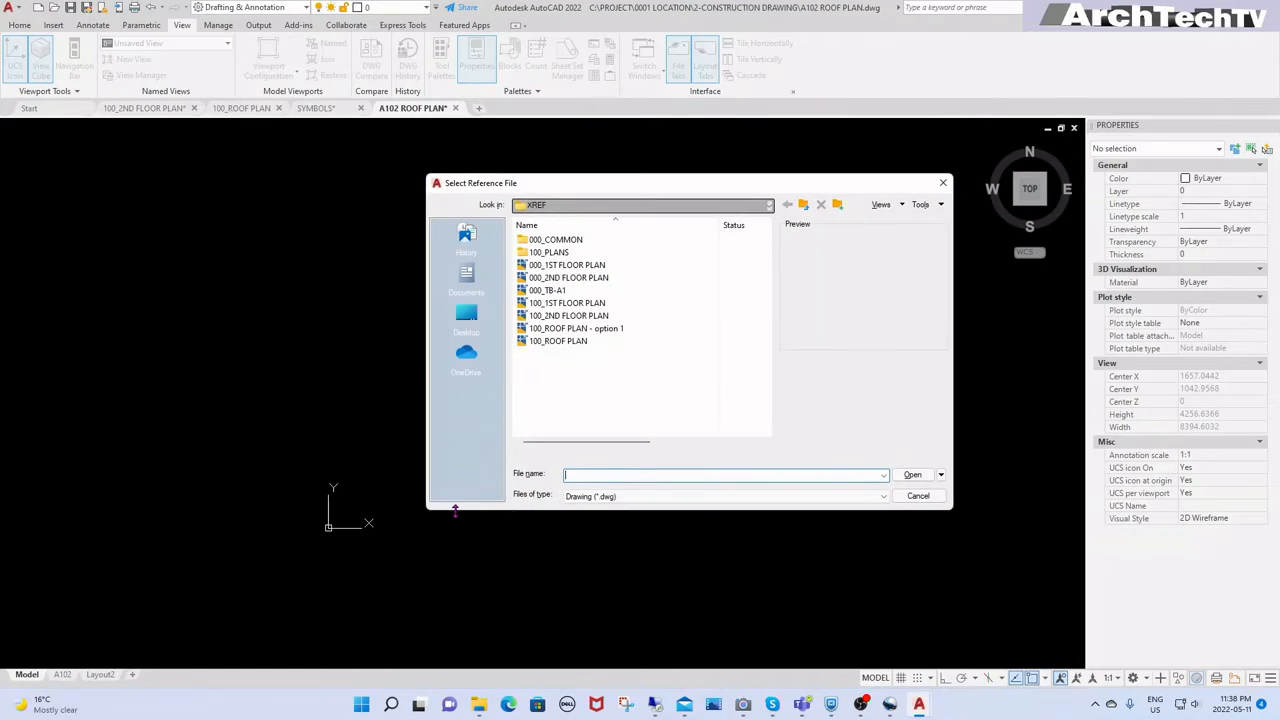
{"action": "left_click", "coordinate": [560, 341]}
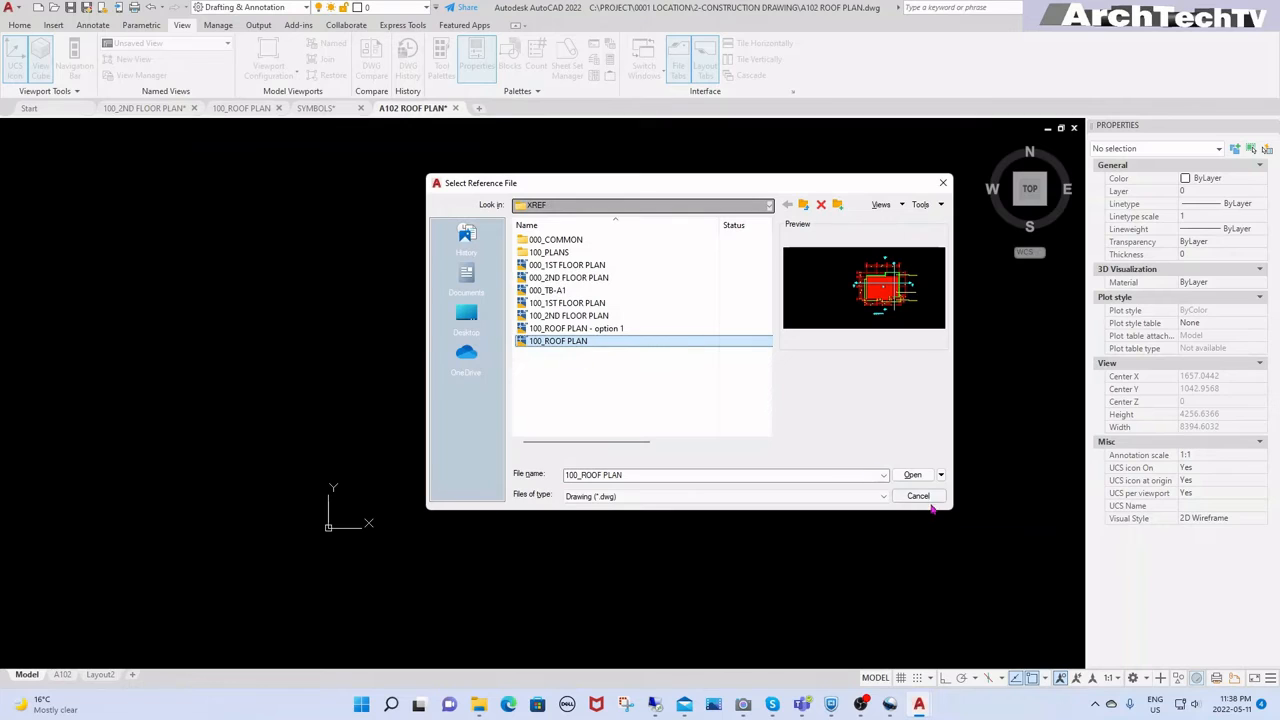
{"action": "left_click", "coordinate": [913, 476]}
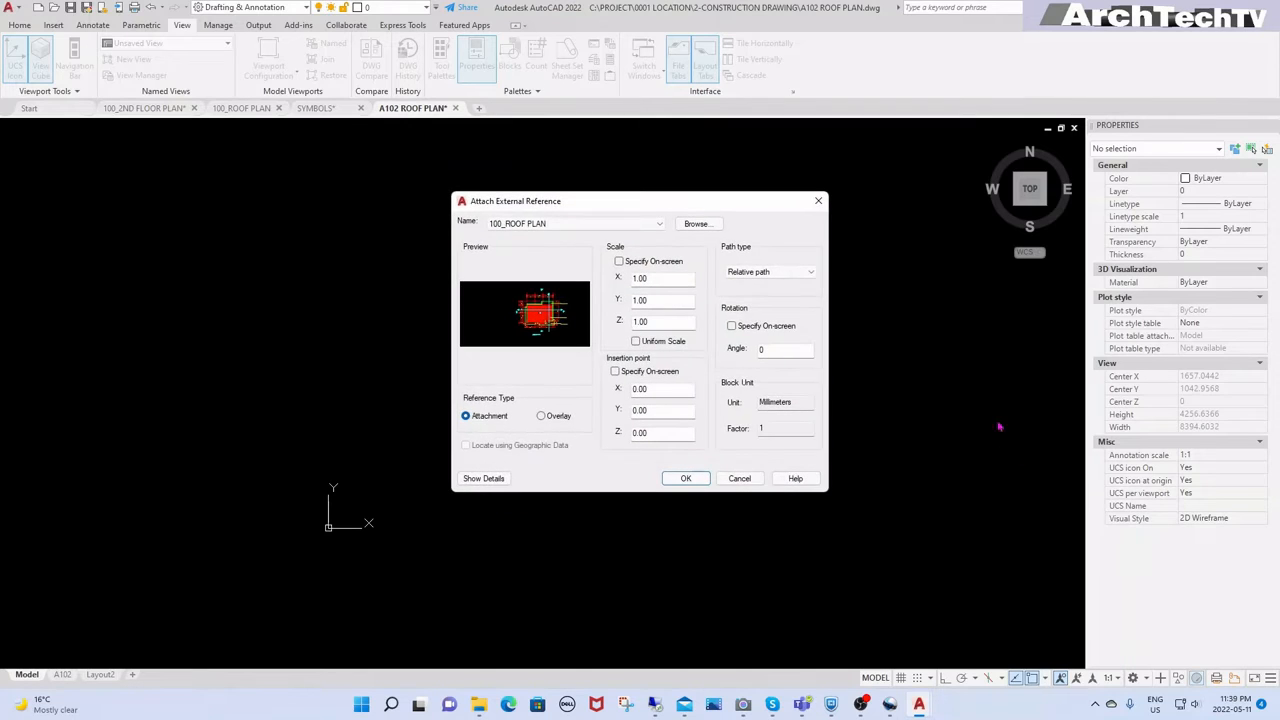
{"action": "left_click", "coordinate": [686, 479]}
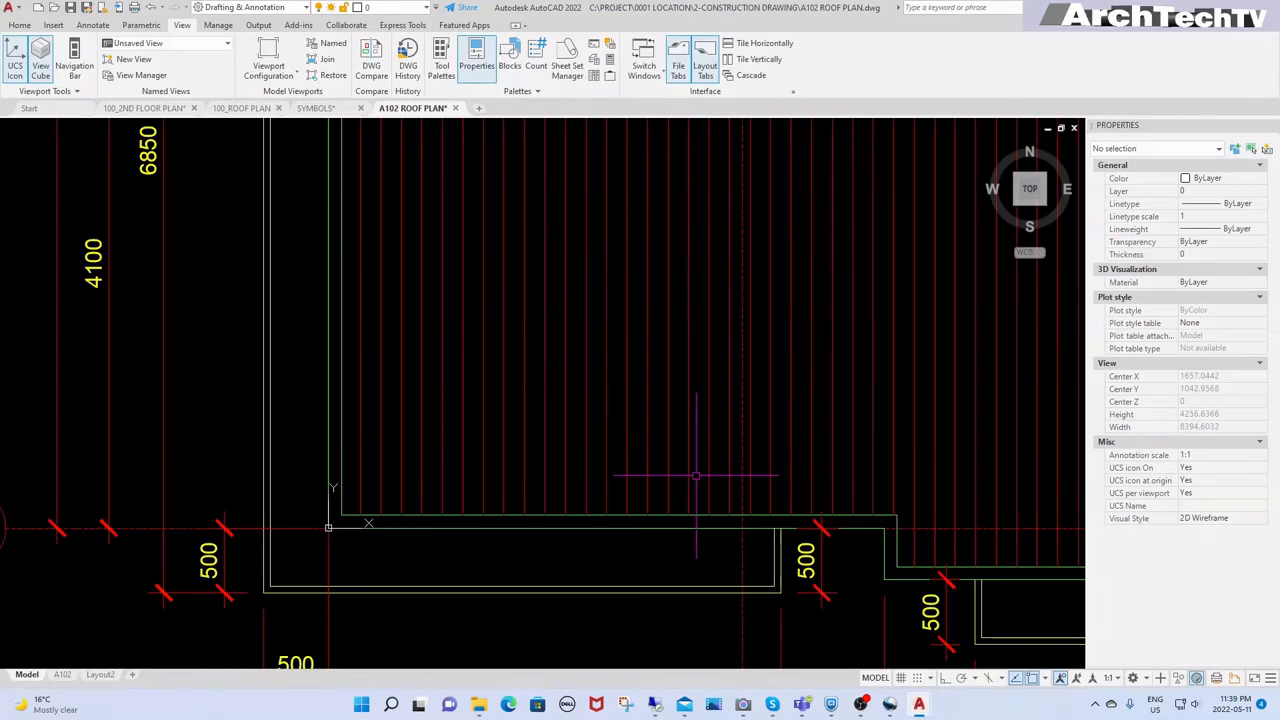
Step: Set the model space annotation scale to 1:50 and regenerate the drawing to refresh the roof plan's linetypes
{"action": "scroll", "coordinate": [543, 430], "scroll_direction": "down", "scroll_amount": 5}
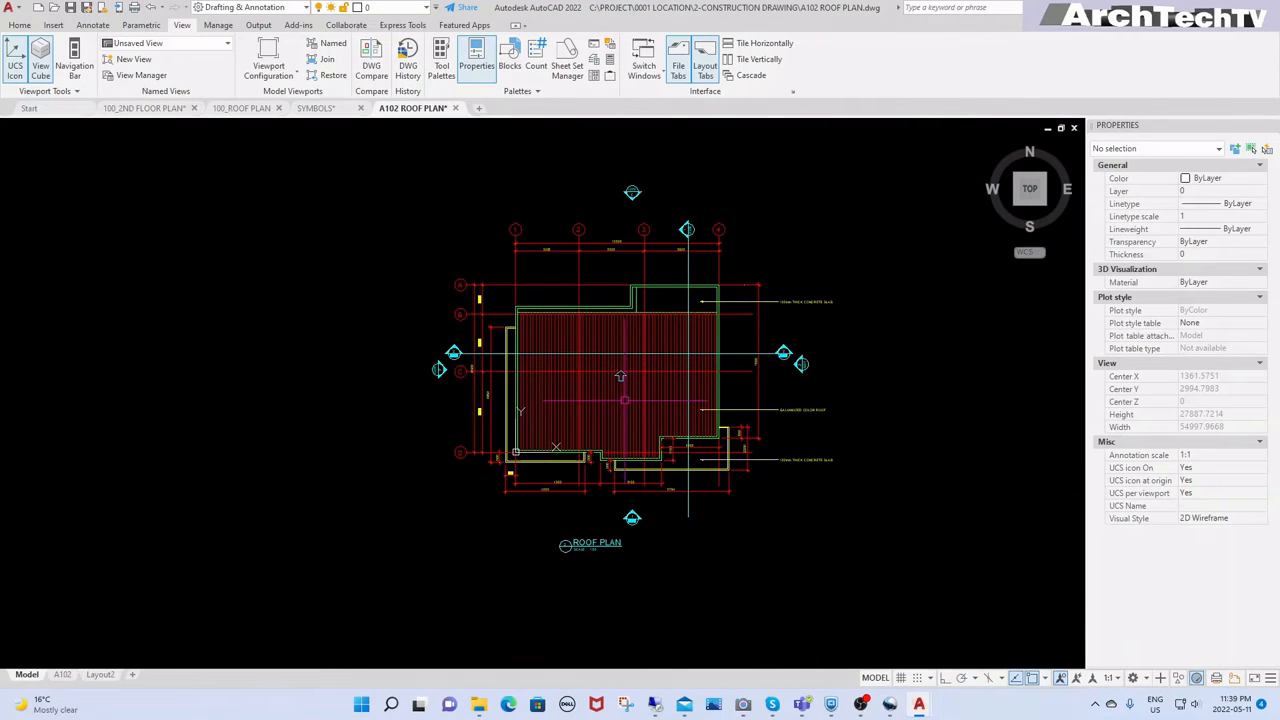
{"action": "middle_click_drag", "start_coordinate": [676, 400], "coordinate": [628, 411]}
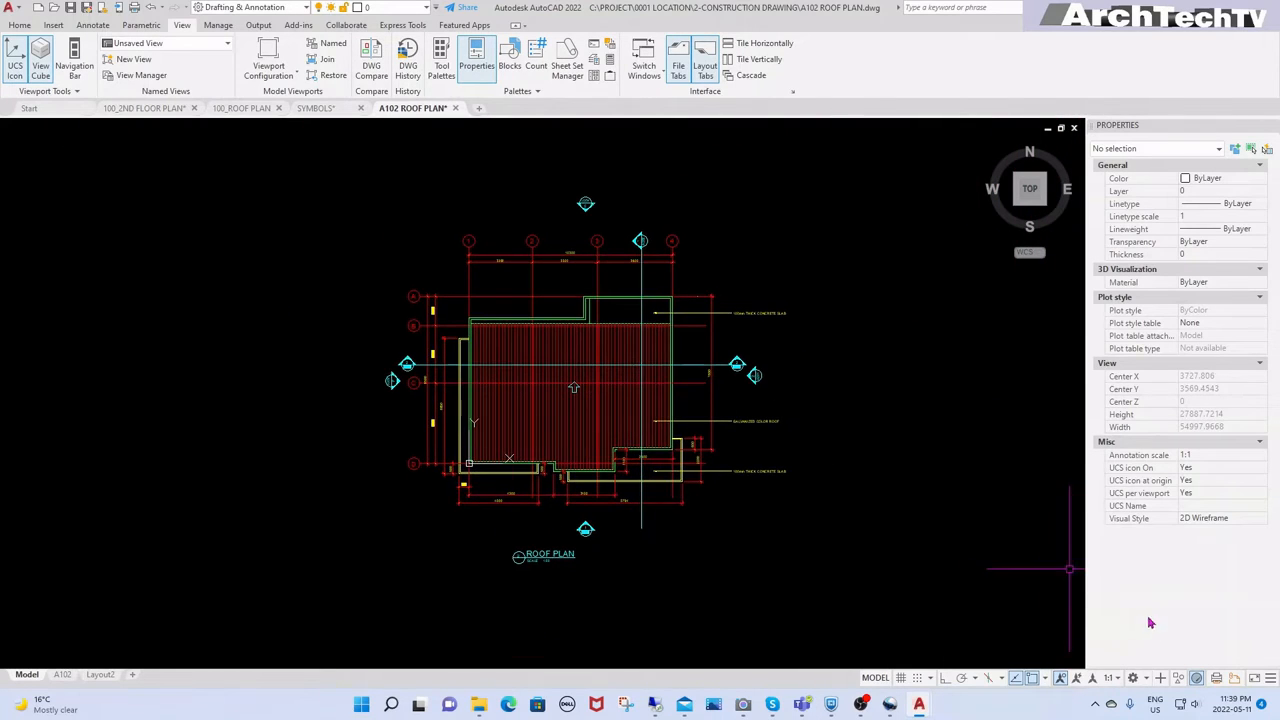
{"action": "left_click", "coordinate": [1120, 679]}
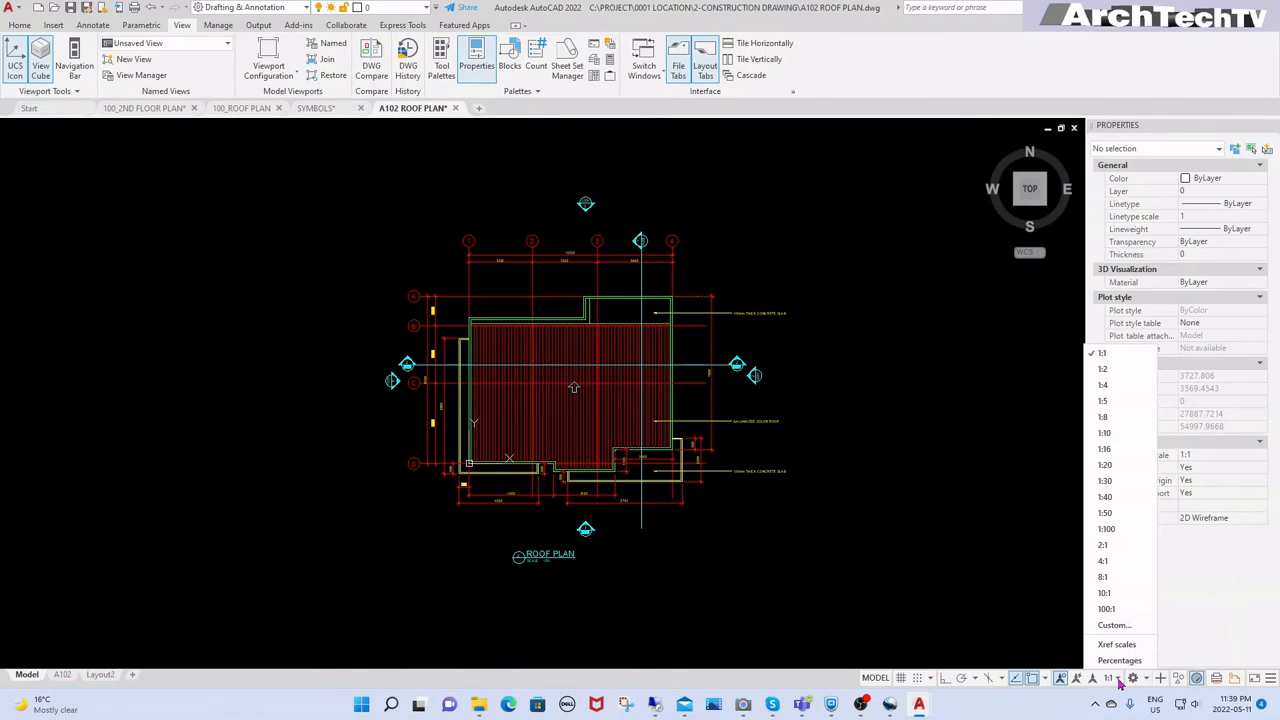
{"action": "left_click", "coordinate": [1106, 513]}
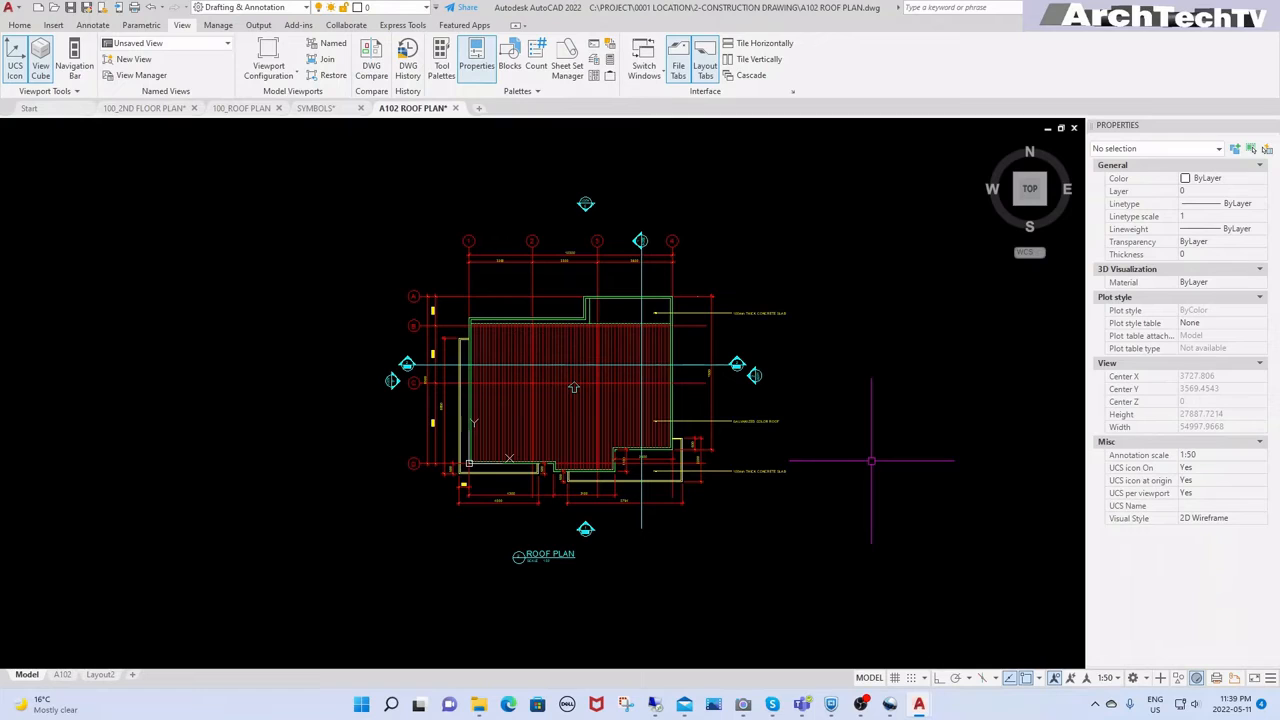
{"action": "type", "text": "QSA"}
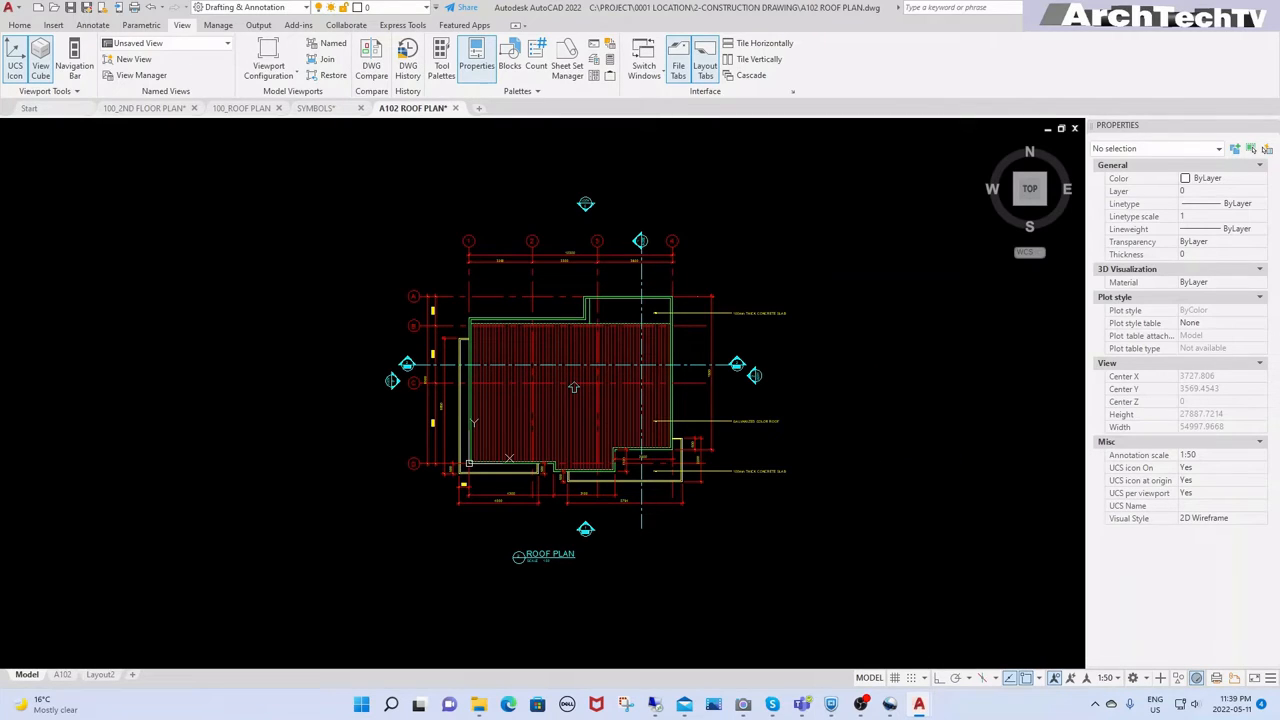
Step: Move the viewport on layout A102 to the middle of the sheet and enlarge it to about 380 wide by 285 high
{"action": "left_click", "coordinate": [63, 675]}
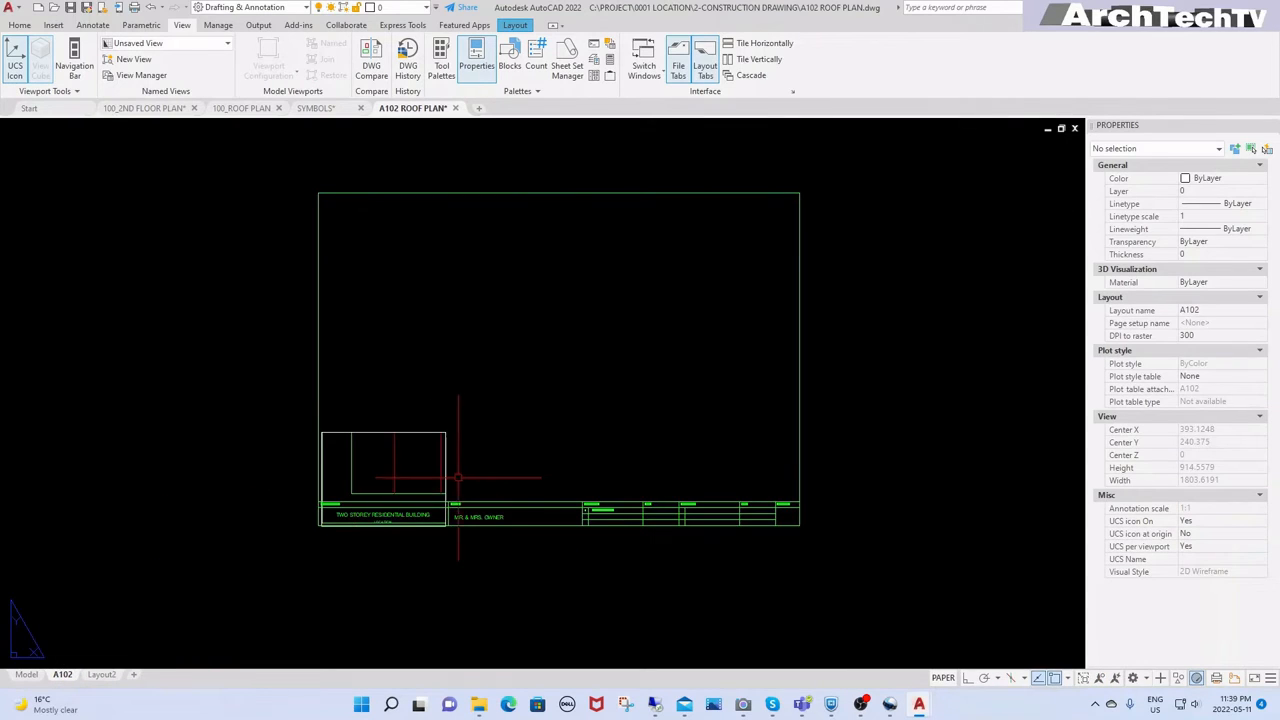
{"action": "left_click", "coordinate": [444, 443]}
{"action": "key", "text": "Escape"}
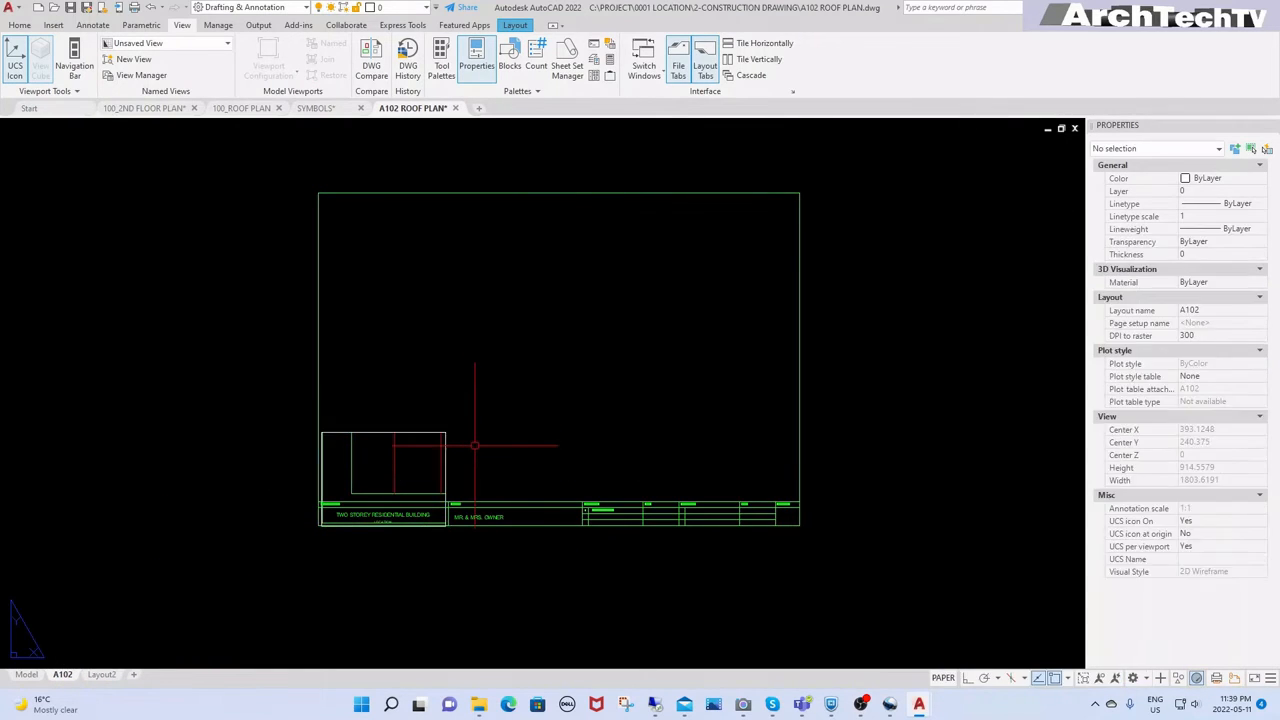
{"action": "type", "text": "m"}
{"action": "key", "text": "space"}
{"action": "left_click", "coordinate": [492, 428]}
{"action": "left_click", "coordinate": [410, 457]}
{"action": "key", "text": "space"}
{"action": "left_click", "coordinate": [499, 466]}
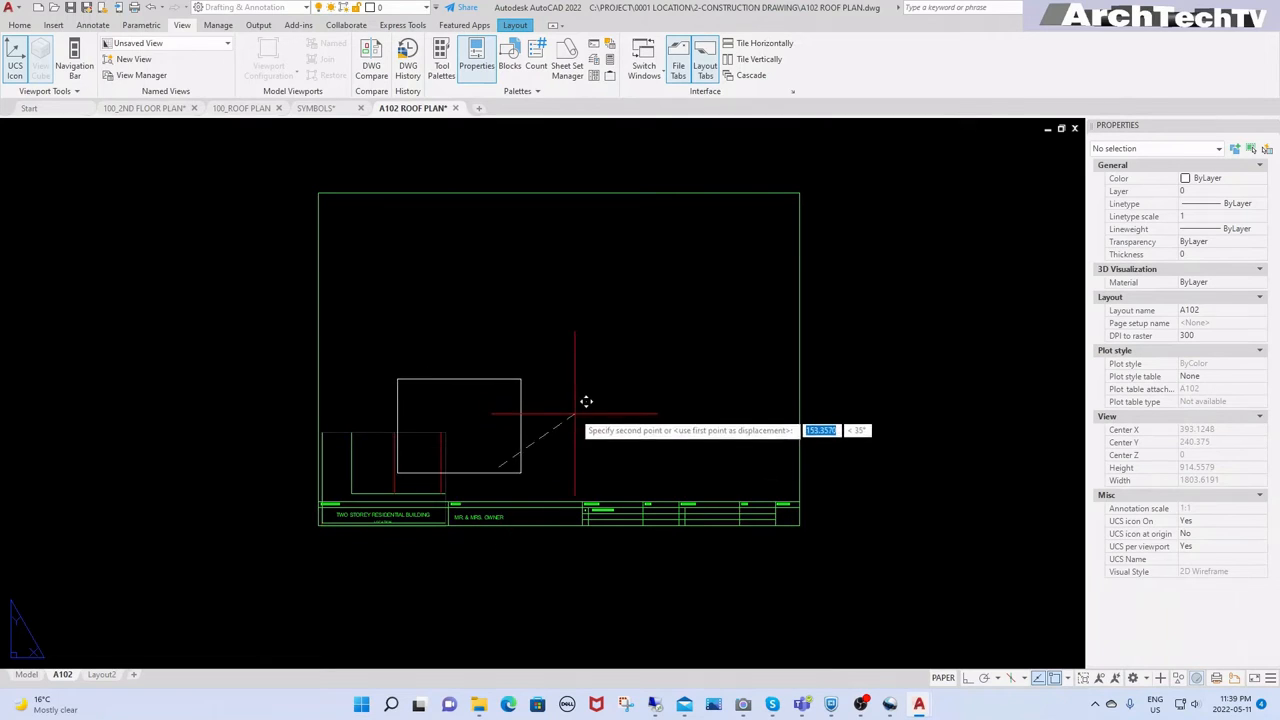
{"action": "left_click", "coordinate": [620, 385]}
{"action": "left_click", "coordinate": [616, 360]}
{"action": "left_click", "coordinate": [530, 386]}
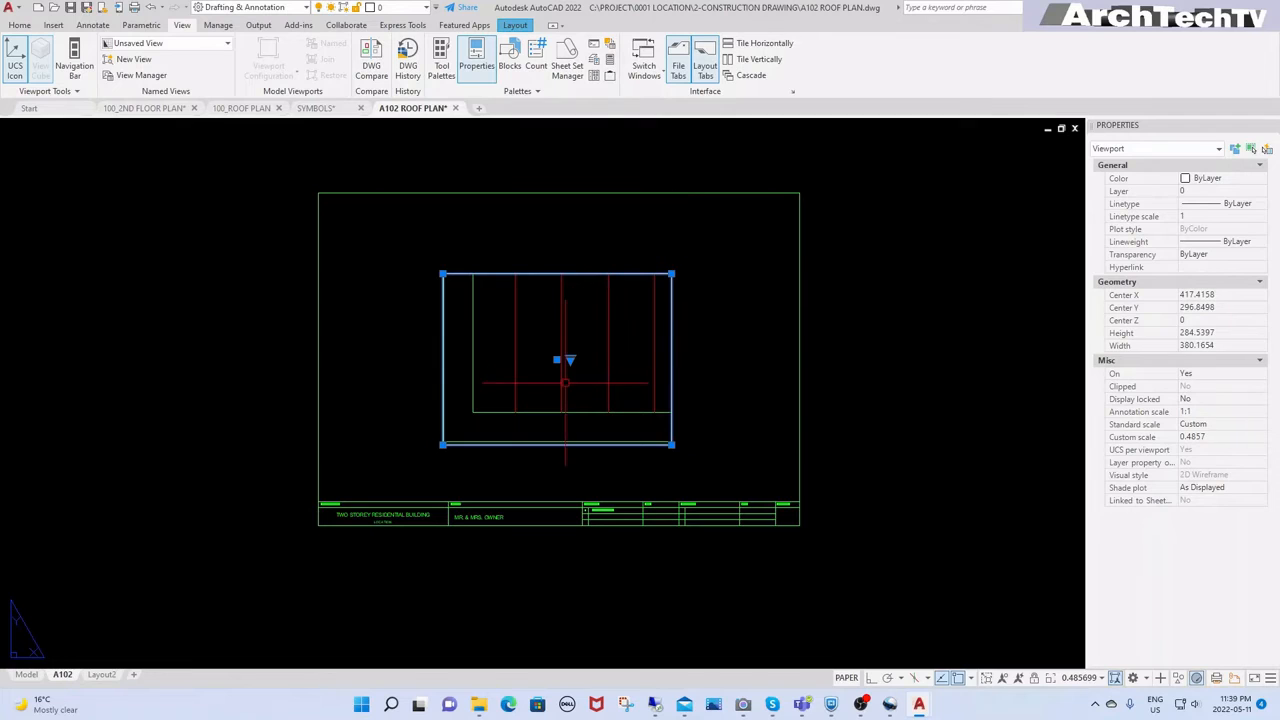
Step: Set the A102 layout viewport's scale to 1:50
{"action": "left_click", "coordinate": [569, 360]}
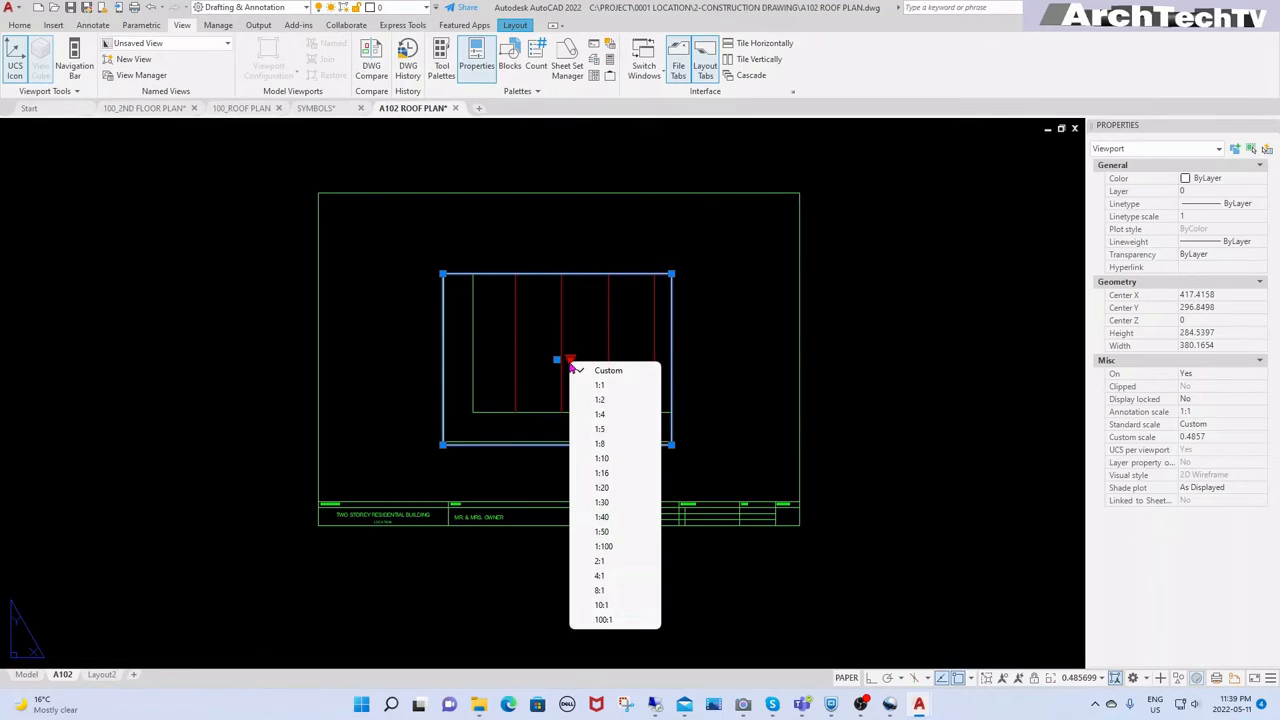
{"action": "left_click", "coordinate": [614, 532]}
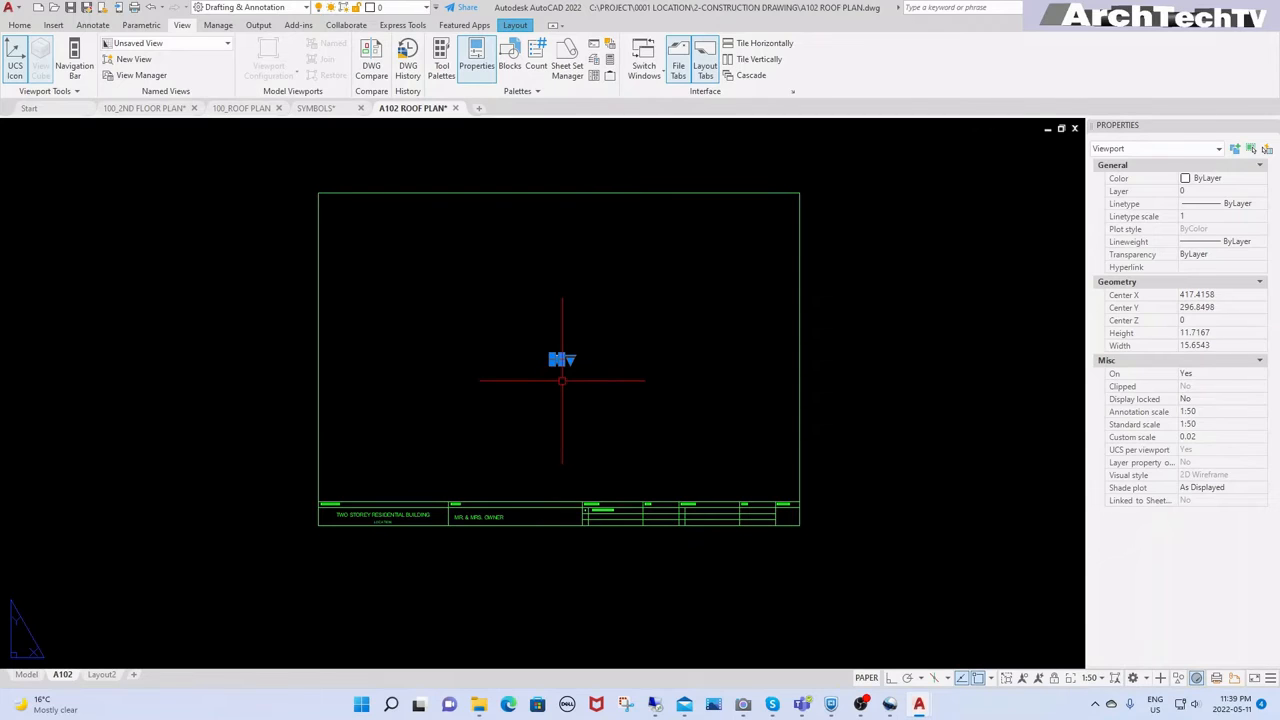
{"action": "scroll", "coordinate": [562, 375], "scroll_direction": "up", "scroll_amount": 5}
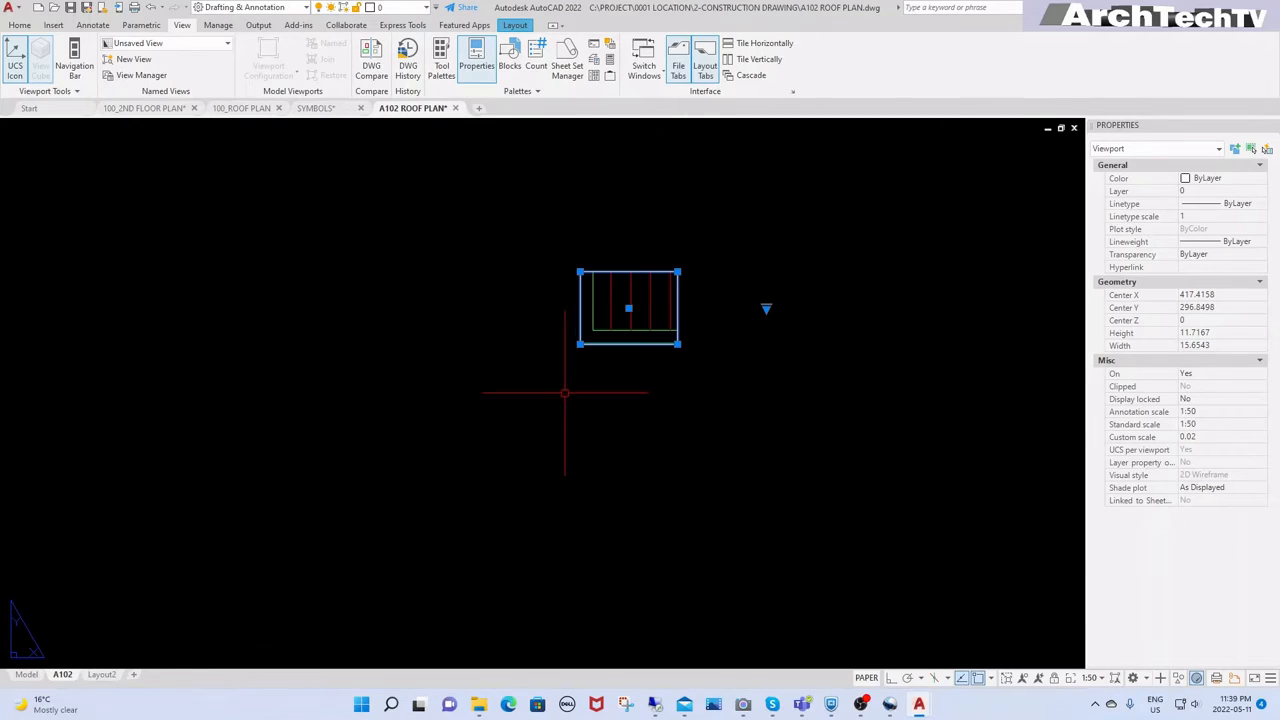
{"action": "scroll", "coordinate": [600, 405], "scroll_direction": "down", "scroll_amount": 3}
{"action": "scroll", "coordinate": [657, 360], "scroll_direction": "down", "scroll_amount": 2}
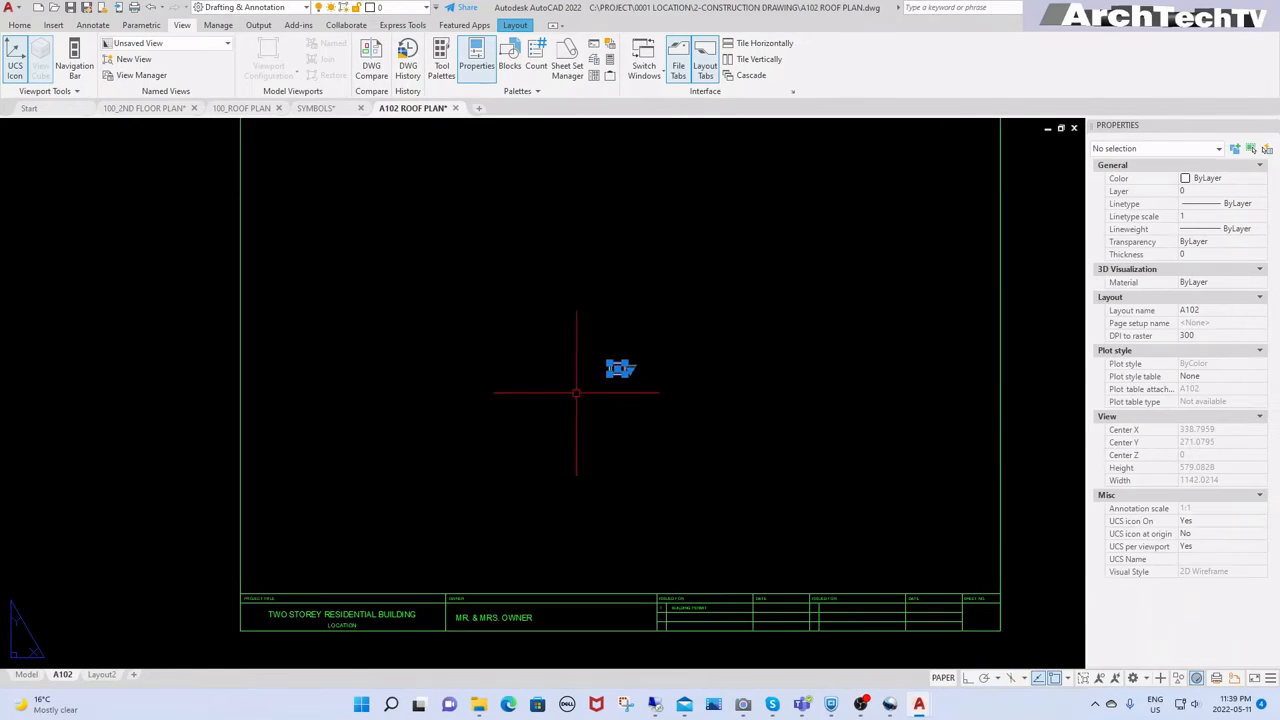
Step: Stretch the viewport's upper-right and lower-left corners outward to a frame about 527 wide by 381 high
{"action": "left_click", "coordinate": [620, 366]}
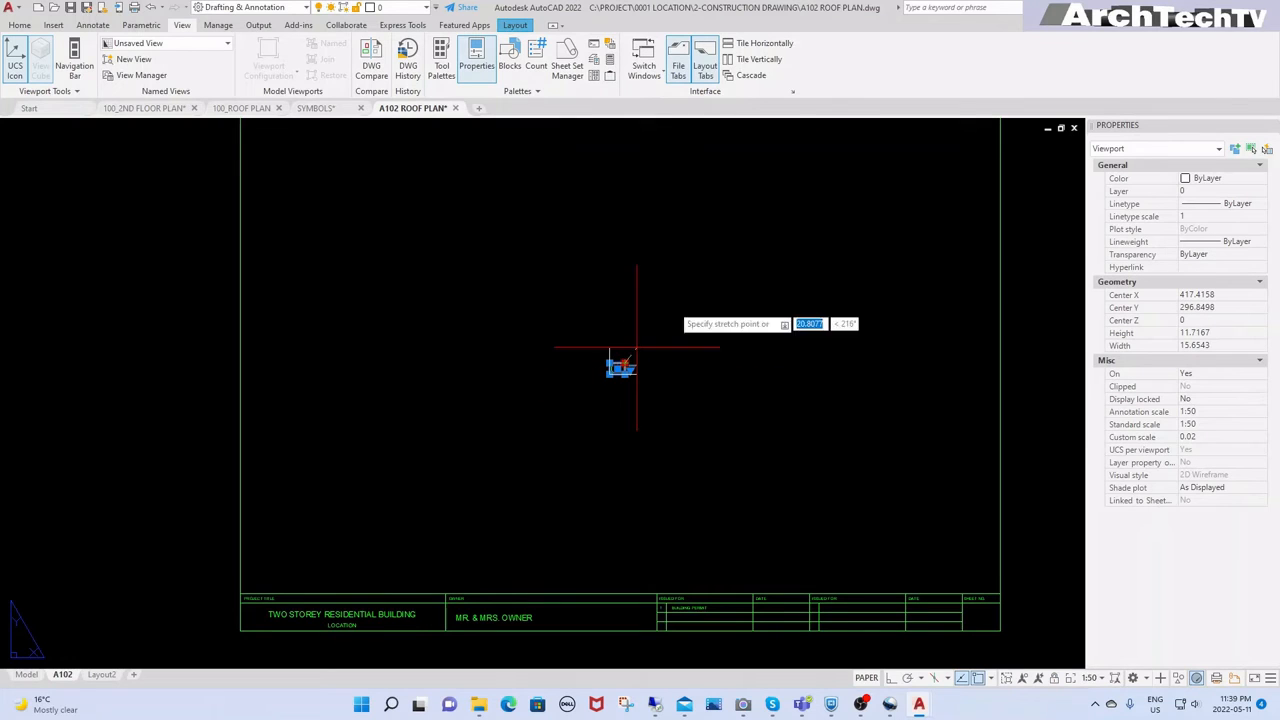
{"action": "left_click", "coordinate": [862, 165]}
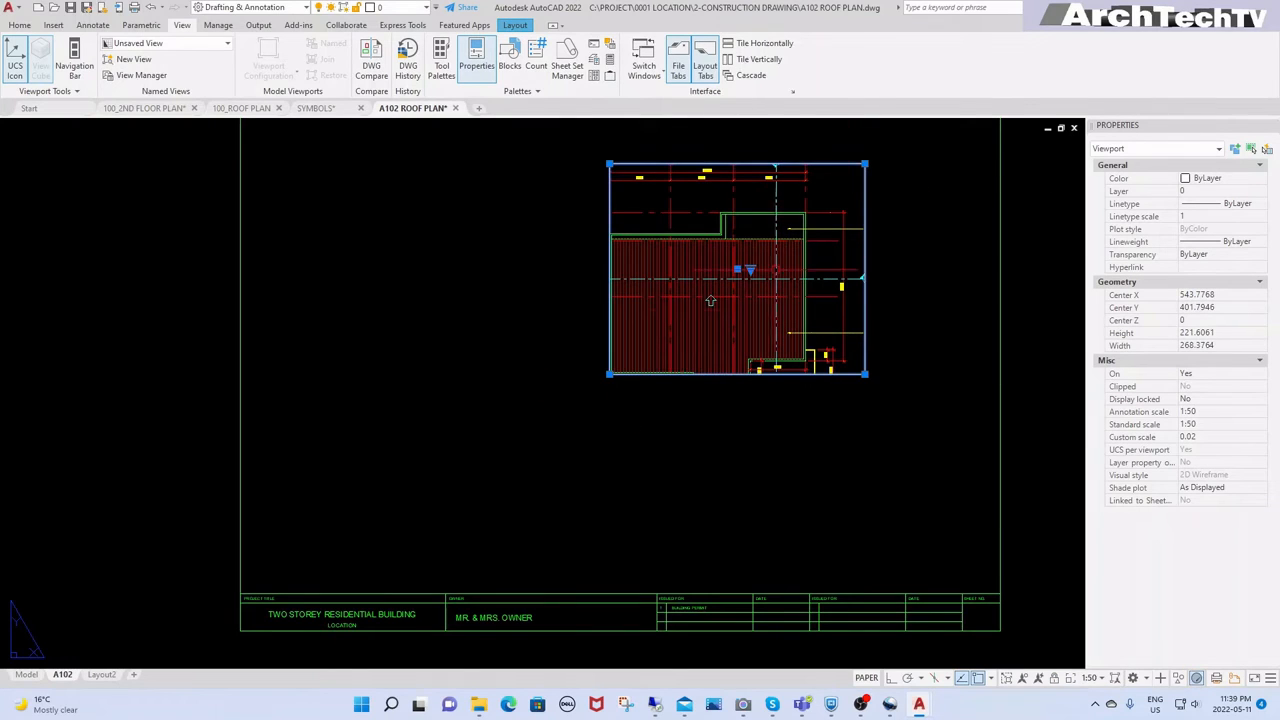
{"action": "left_click", "coordinate": [609, 374]}
{"action": "scroll", "coordinate": [600, 390], "scroll_direction": "down", "scroll_amount": 3}
{"action": "scroll", "coordinate": [586, 423], "scroll_direction": "up", "scroll_amount": 5}
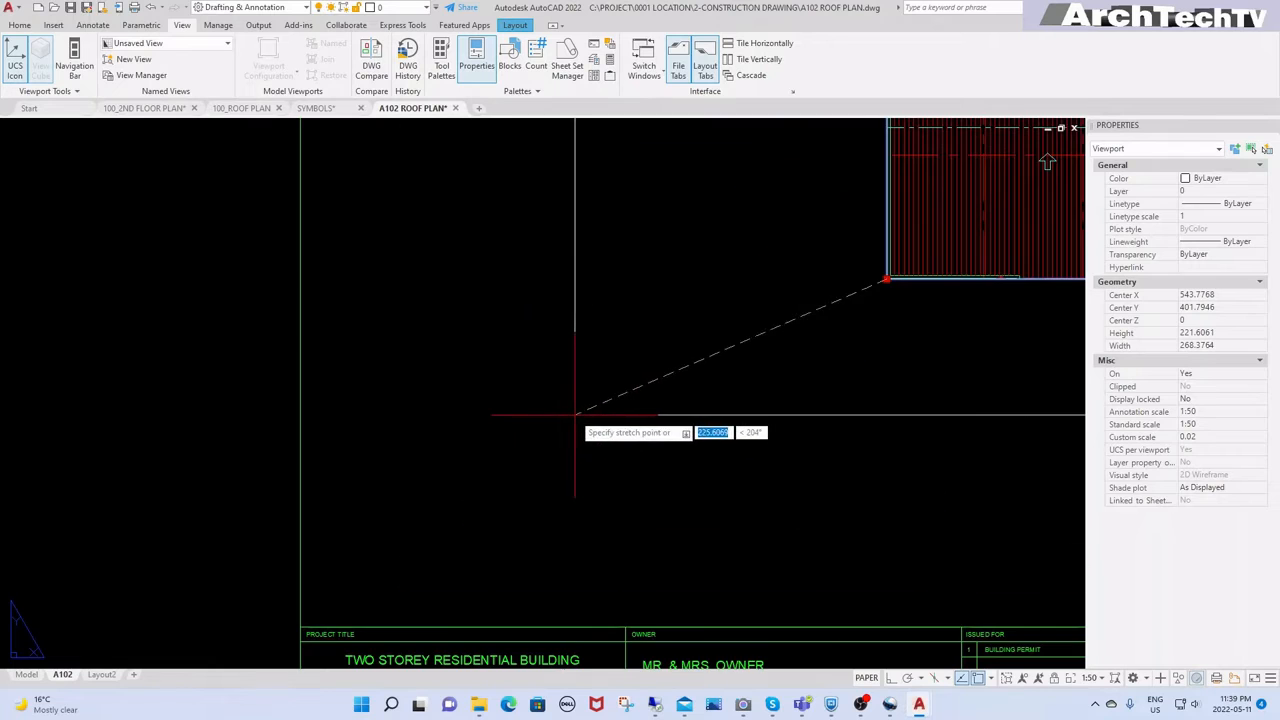
{"action": "left_click", "coordinate": [486, 517]}
{"action": "scroll", "coordinate": [500, 480], "scroll_direction": "down", "scroll_amount": 2}
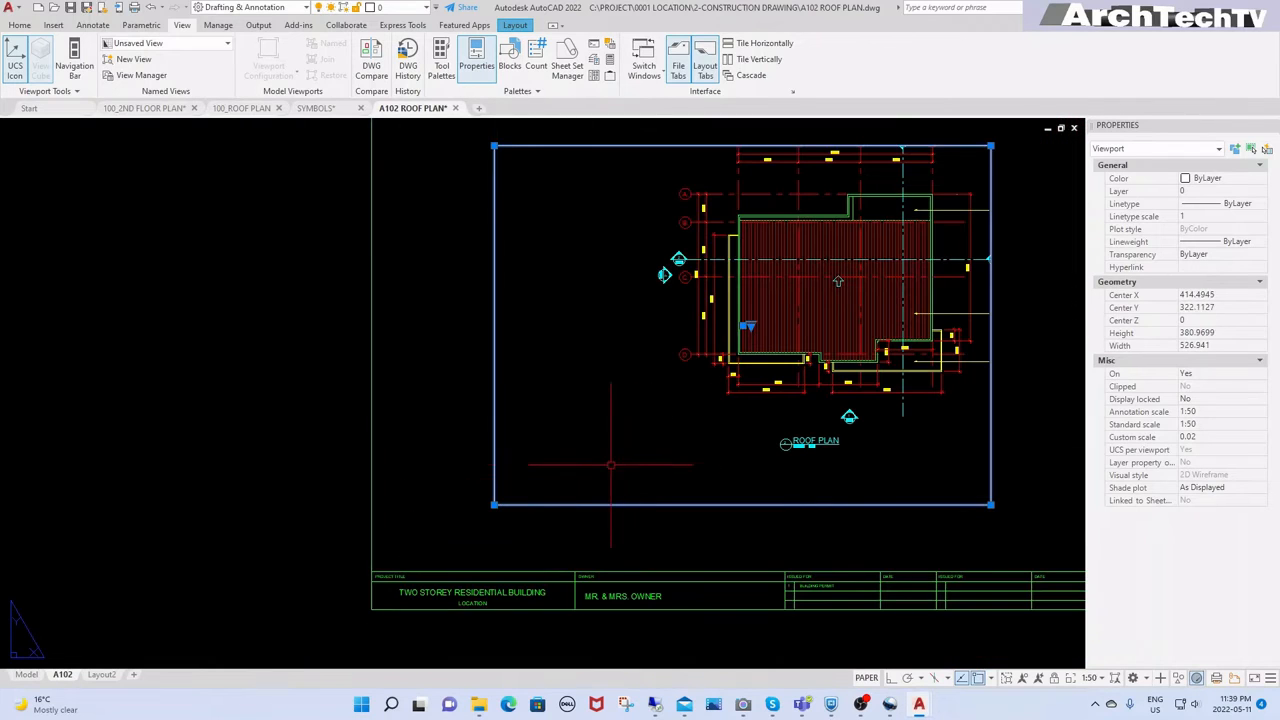
Step: Stretch the viewport's upper-right corner outward to about 600 wide by 420 high to take in the roof plan's leader notes
{"action": "middle_click_drag", "start_coordinate": [674, 418], "coordinate": [516, 479]}
{"action": "scroll", "coordinate": [522, 444], "scroll_direction": "down", "scroll_amount": 4}
{"action": "scroll", "coordinate": [614, 450], "scroll_direction": "up", "scroll_amount": 4}
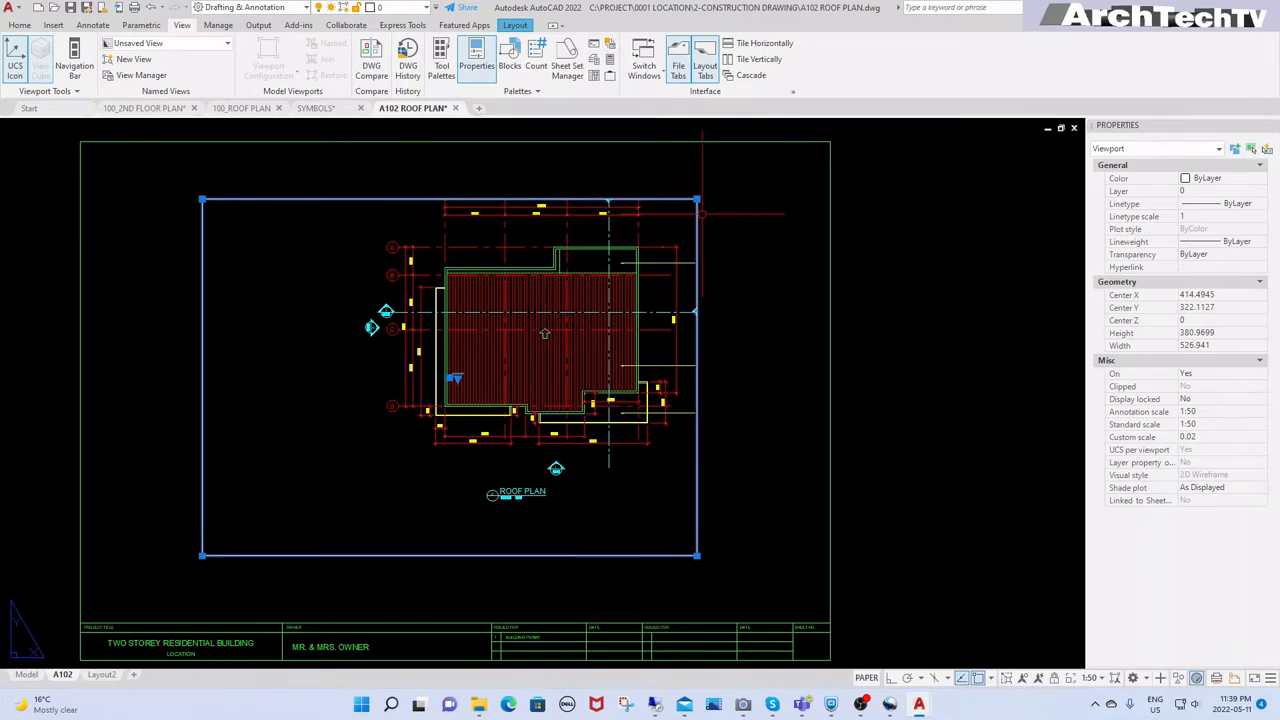
{"action": "left_click", "coordinate": [697, 200]}
{"action": "left_click", "coordinate": [765, 161]}
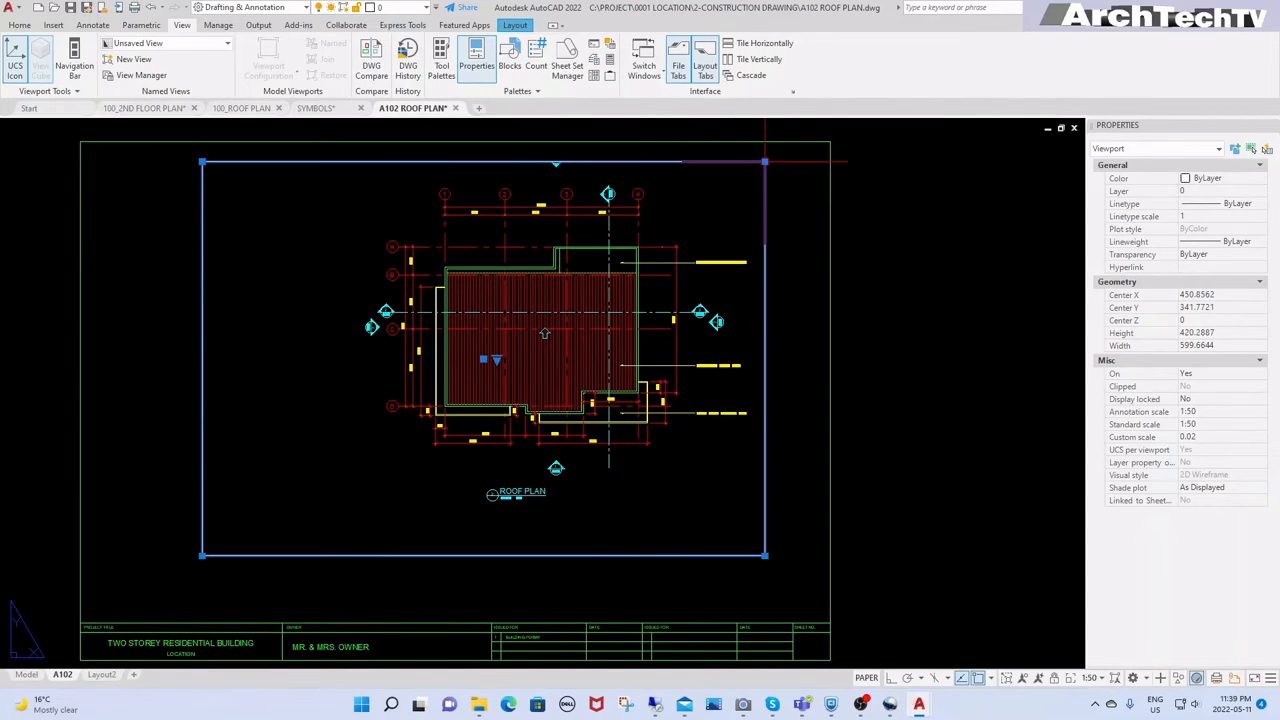
{"action": "key", "text": "Escape"}
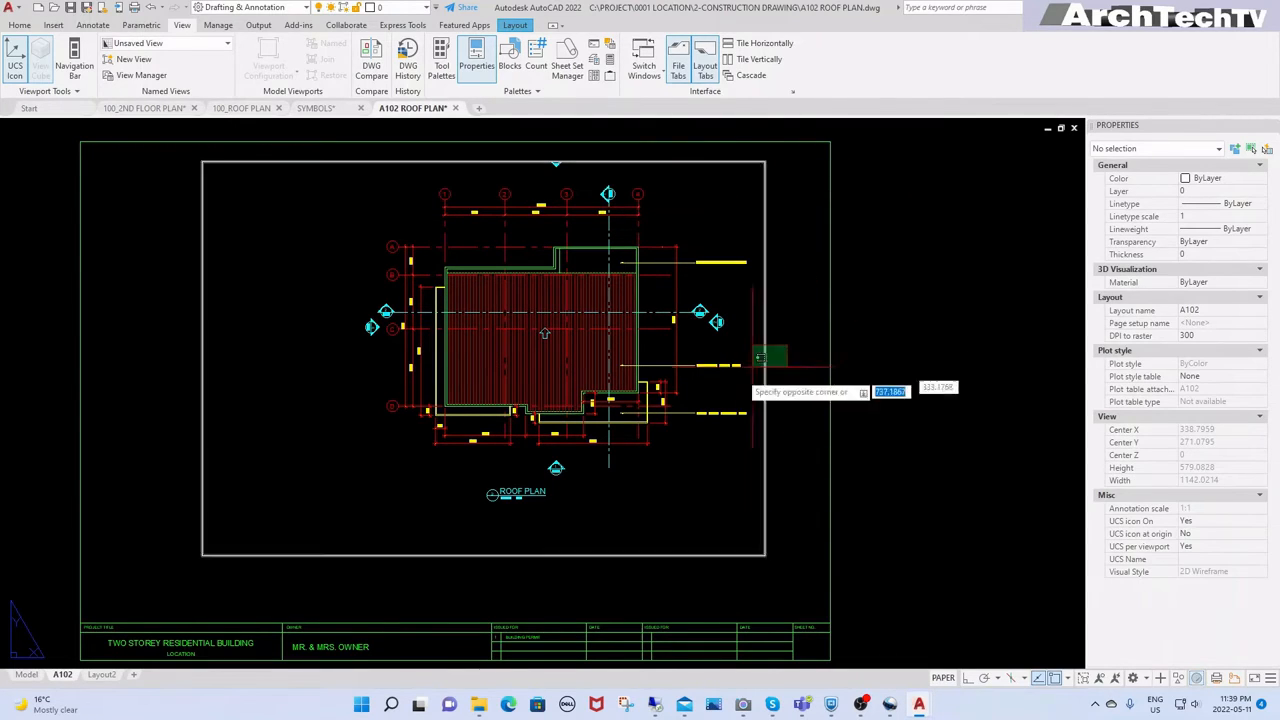
{"action": "left_click", "coordinate": [765, 378]}
{"action": "key", "text": "Escape"}
{"action": "key", "text": "Escape"}
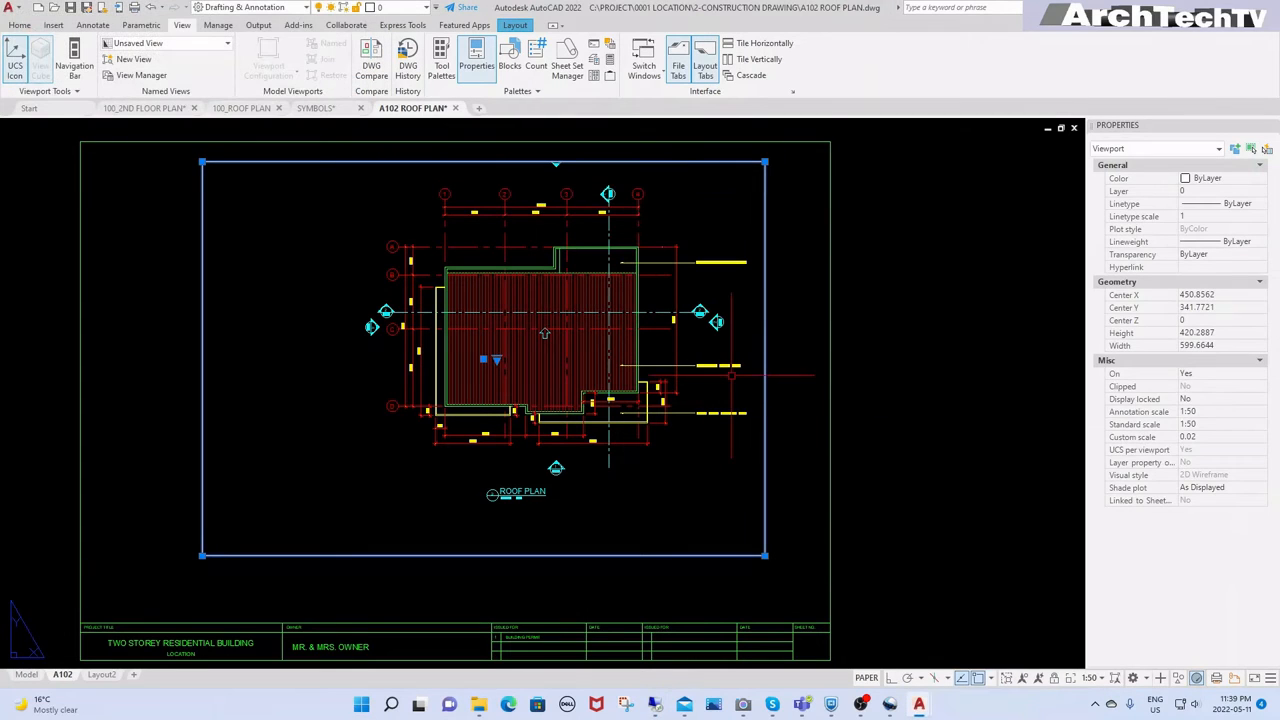
{"action": "key", "text": "Escape"}
Step: Move the roof plan viewport down and slightly right so its lower edge sits near the title strip
{"action": "scroll", "coordinate": [794, 427], "scroll_direction": "down", "scroll_amount": 5}
{"action": "type", "text": "m"}
{"action": "key", "text": "space"}
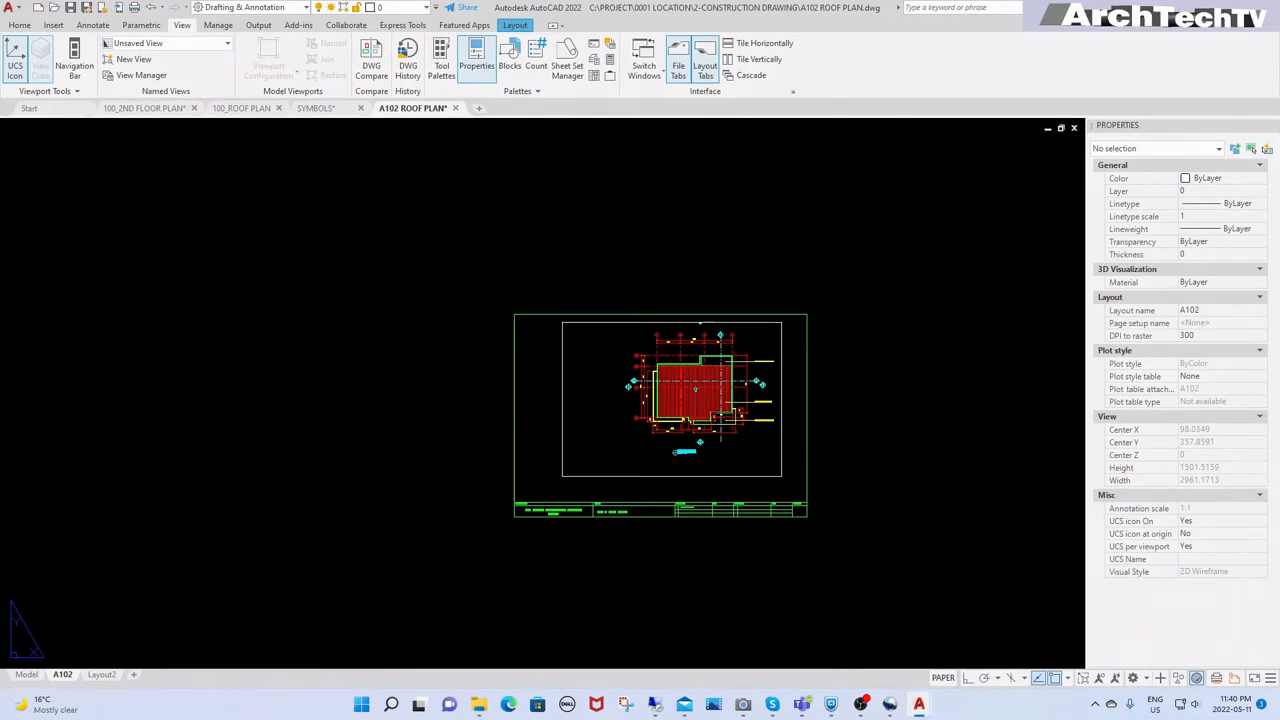
{"action": "left_click", "coordinate": [781, 380]}
{"action": "key", "text": "space"}
{"action": "left_click", "coordinate": [877, 406]}
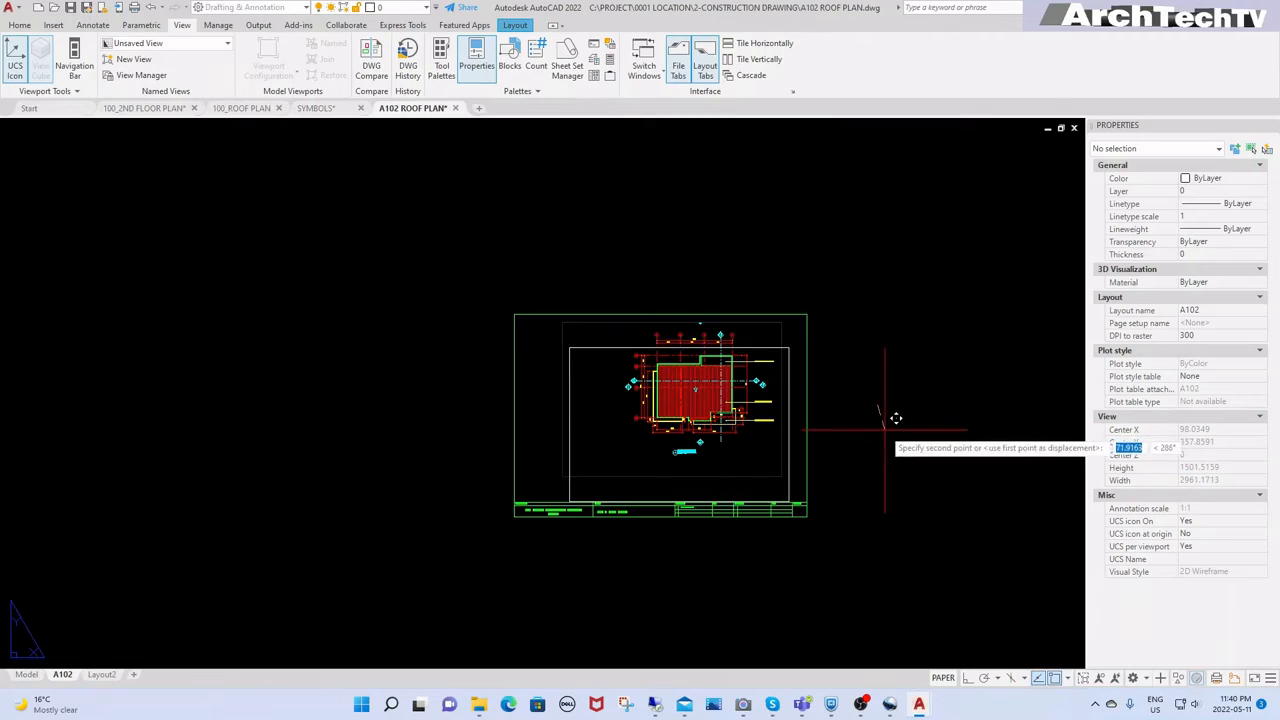
{"action": "left_click", "coordinate": [887, 433]}
{"action": "scroll", "coordinate": [796, 405], "scroll_direction": "up", "scroll_amount": 2}
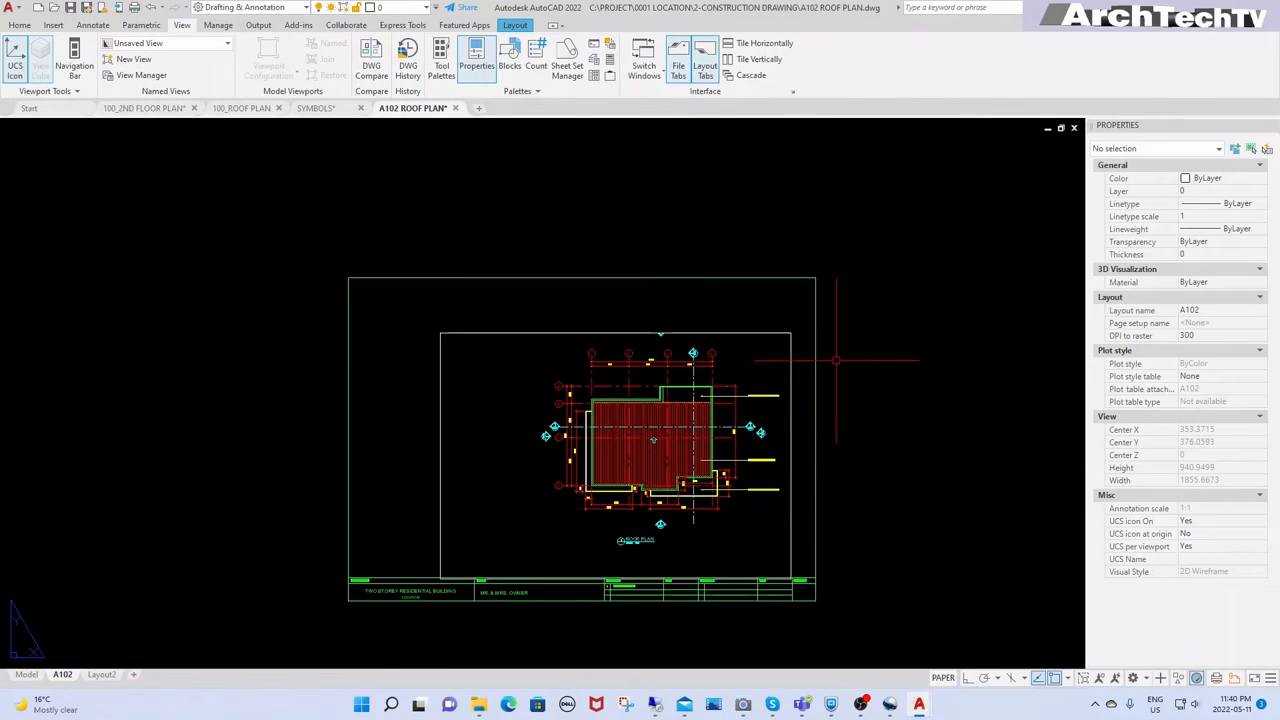
Step: Stretch the viewport's top edge upward to a height of about 445 to take in the upper elevation marker
{"action": "left_click", "coordinate": [789, 344]}
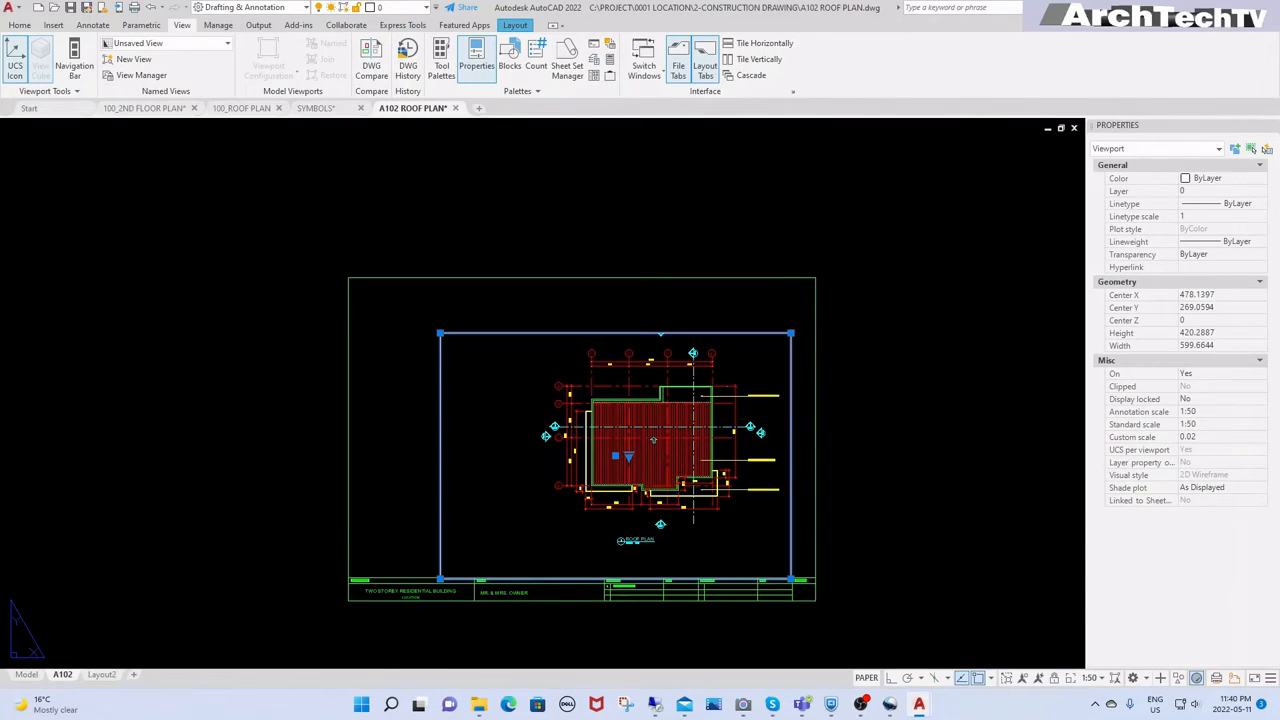
{"action": "left_click", "coordinate": [790, 333]}
{"action": "left_click", "coordinate": [862, 318]}
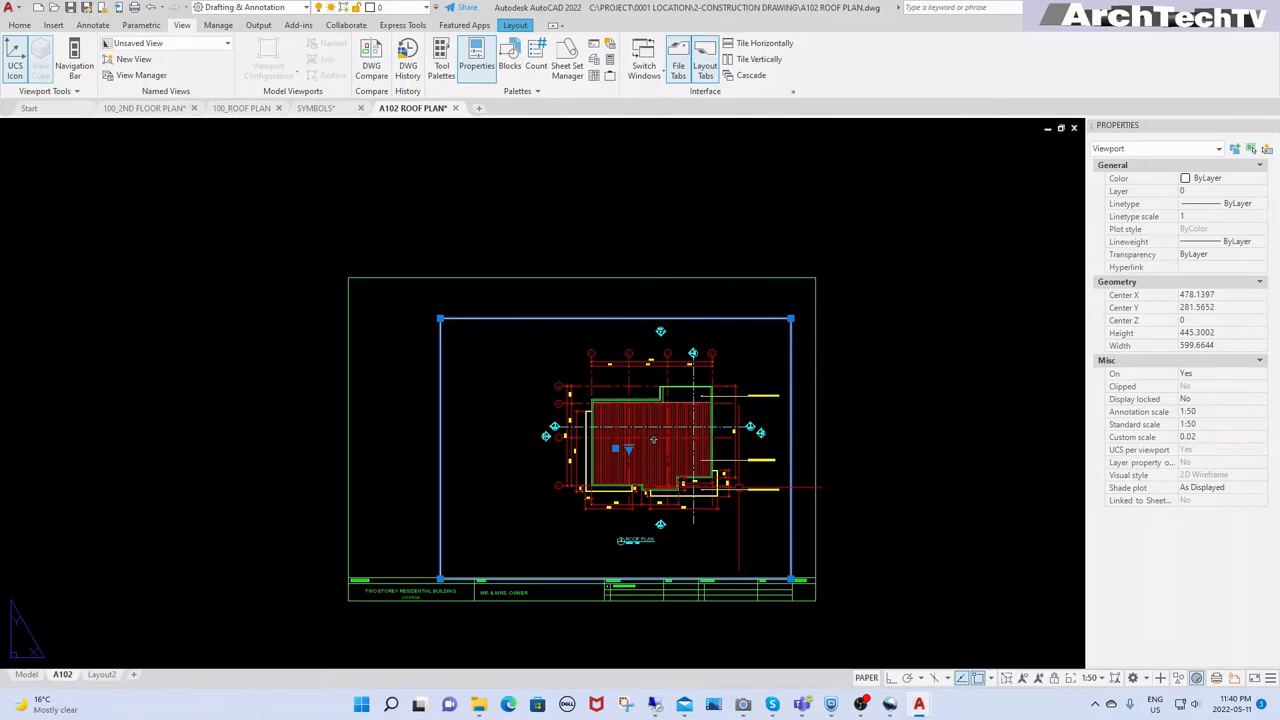
{"action": "key", "text": "Escape"}
Step: Try zooming out inside the activated roof plan viewport and undo that zoom
{"action": "scroll", "coordinate": [653, 440], "scroll_direction": "up", "scroll_amount": 6}
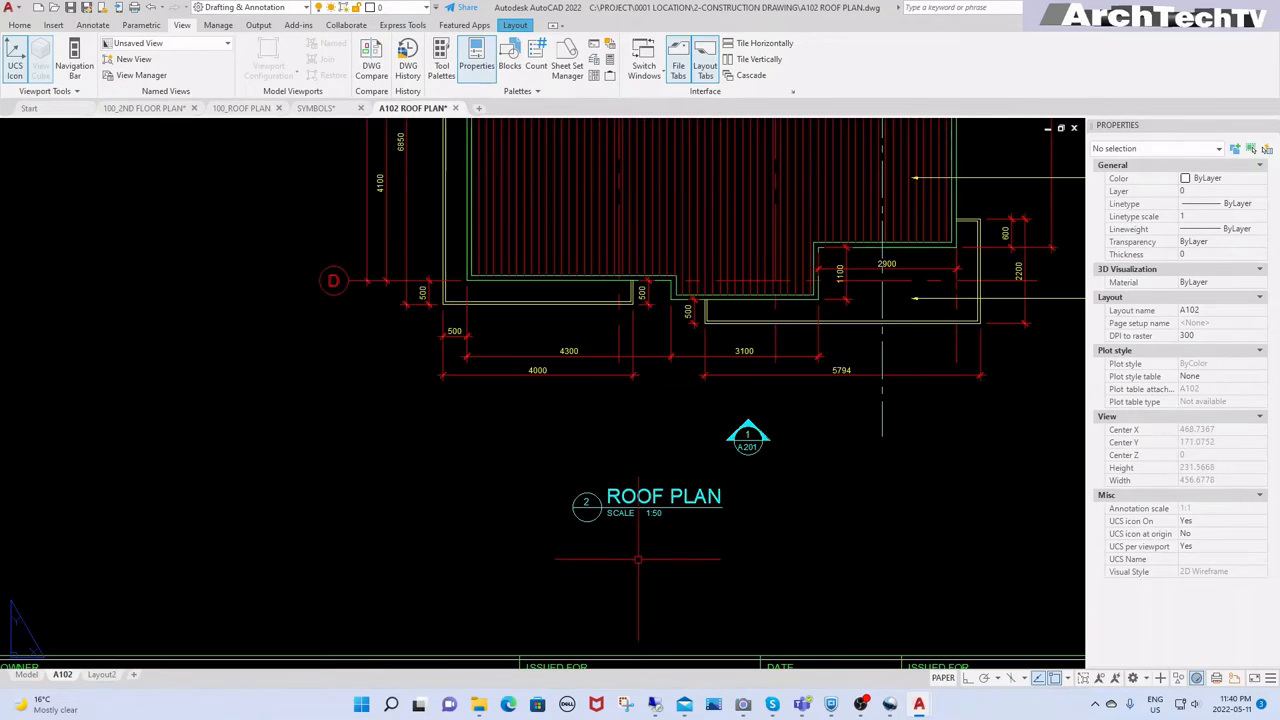
{"action": "double_click", "coordinate": [613, 545]}
{"action": "scroll", "coordinate": [613, 545], "scroll_direction": "down", "scroll_amount": 5}
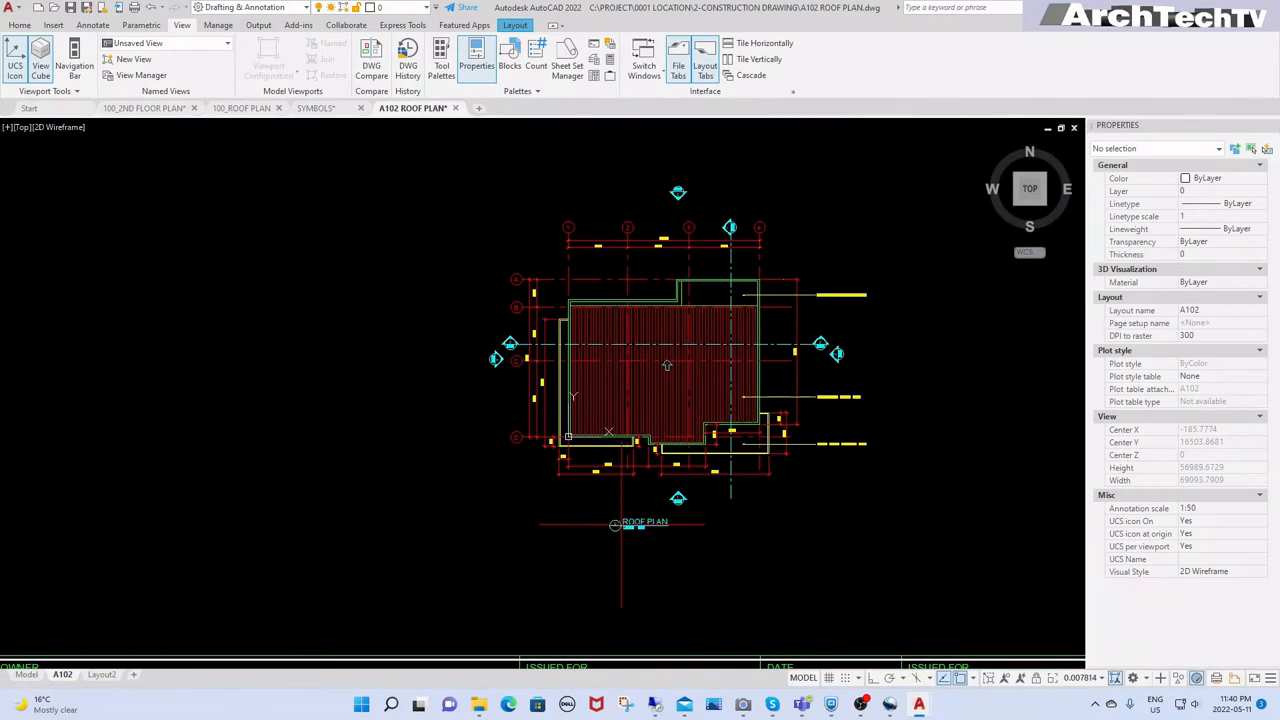
{"action": "key", "text": "ctrl+z"}
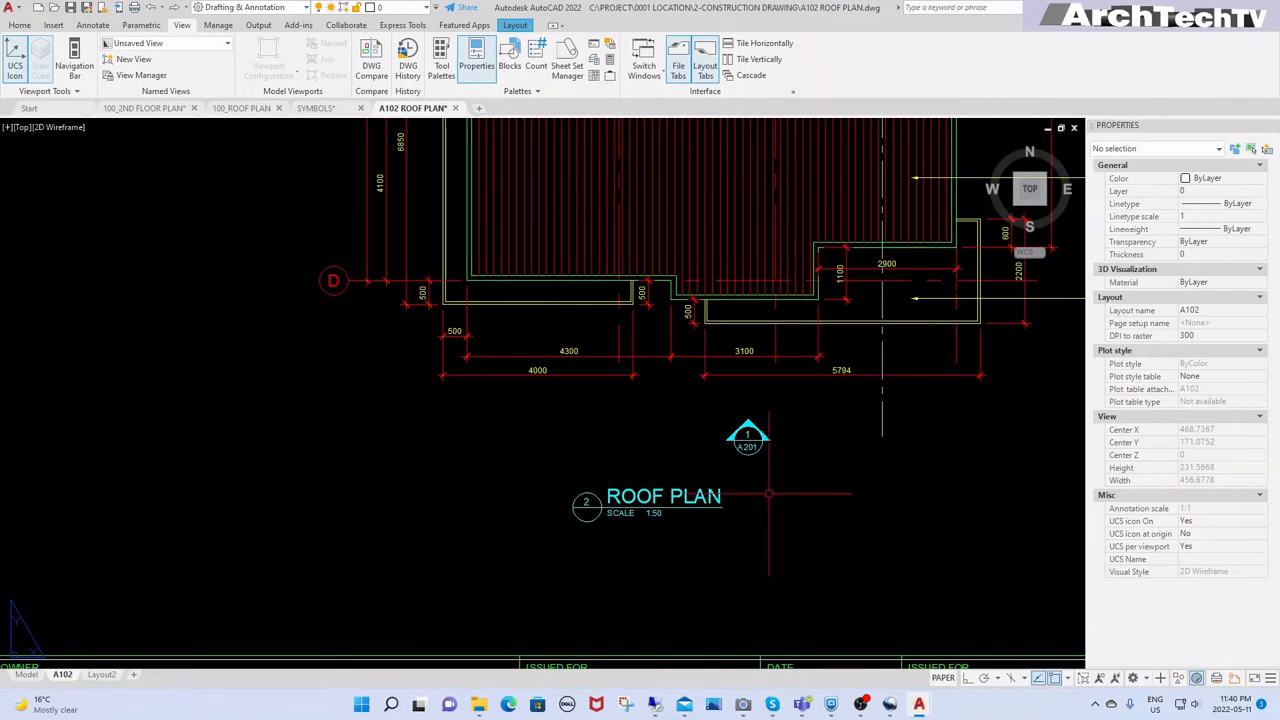
Step: Hide the ViewCube in the roof plan viewport, lock the viewport's display and return to paper space
{"action": "scroll", "coordinate": [667, 375], "scroll_direction": "down", "scroll_amount": 5}
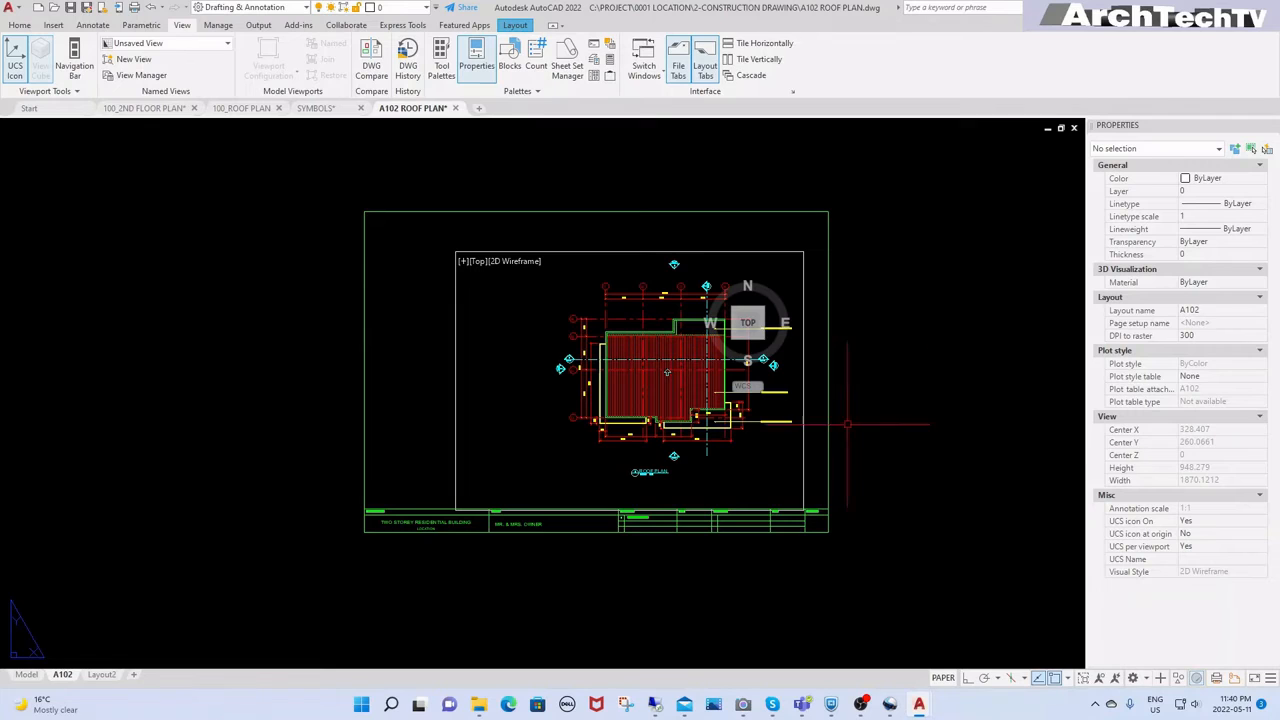
{"action": "double_click", "coordinate": [750, 460]}
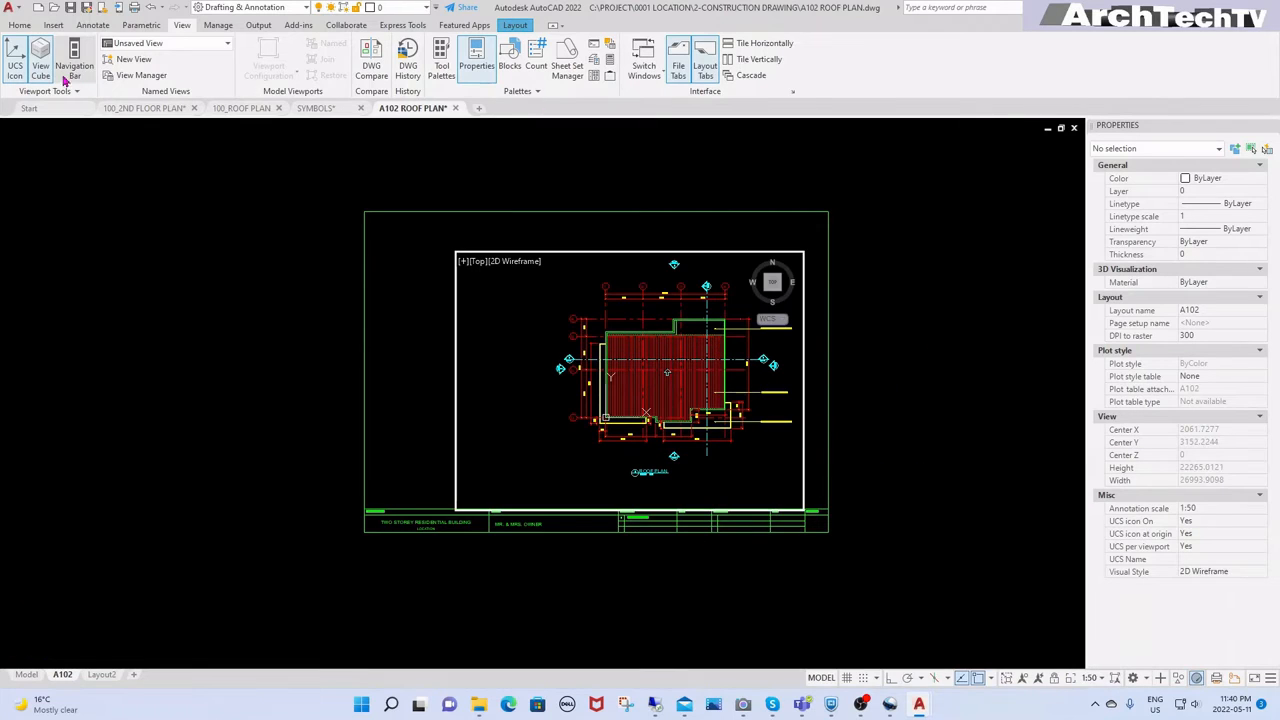
{"action": "left_click", "coordinate": [42, 52]}
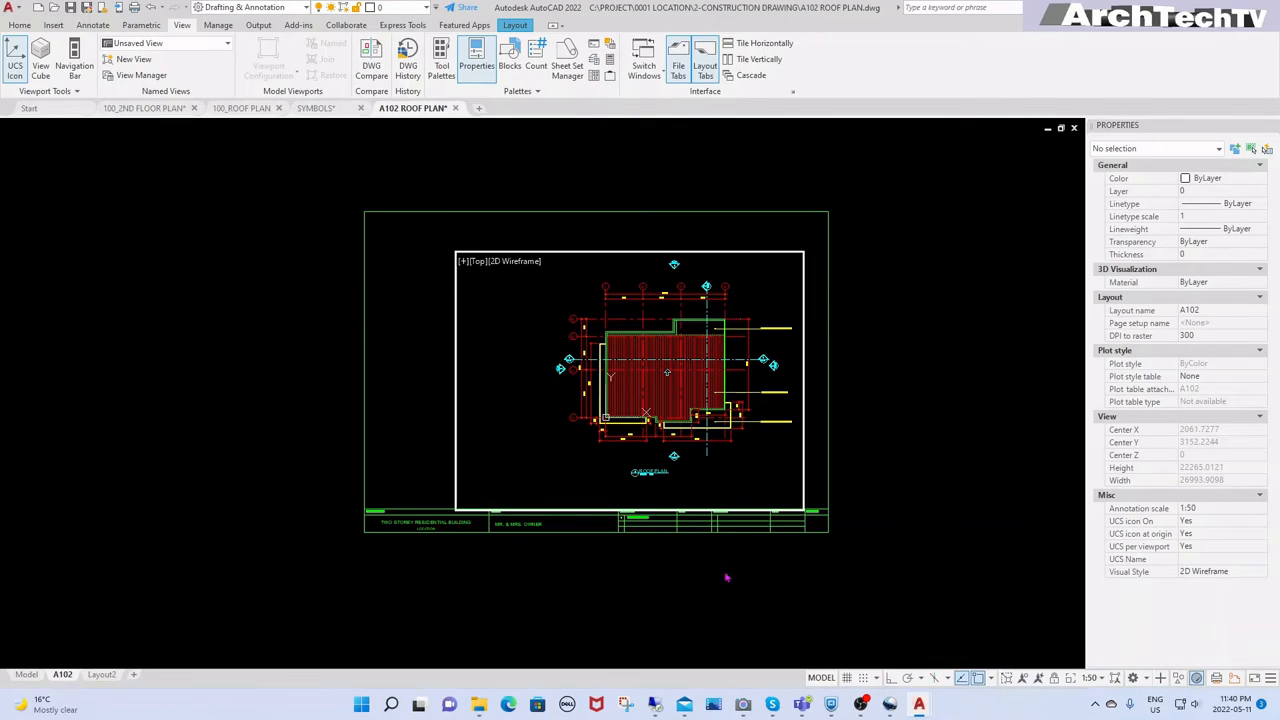
{"action": "left_click", "coordinate": [1054, 679]}
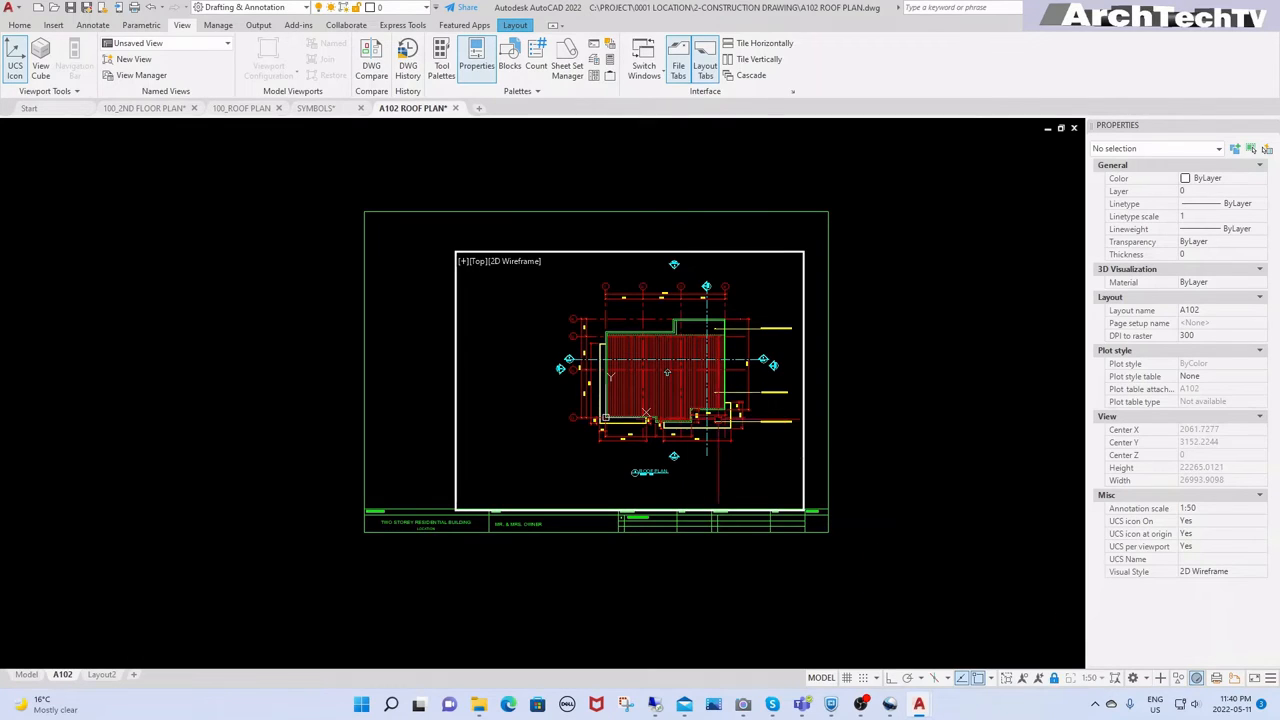
{"action": "double_click", "coordinate": [910, 341]}
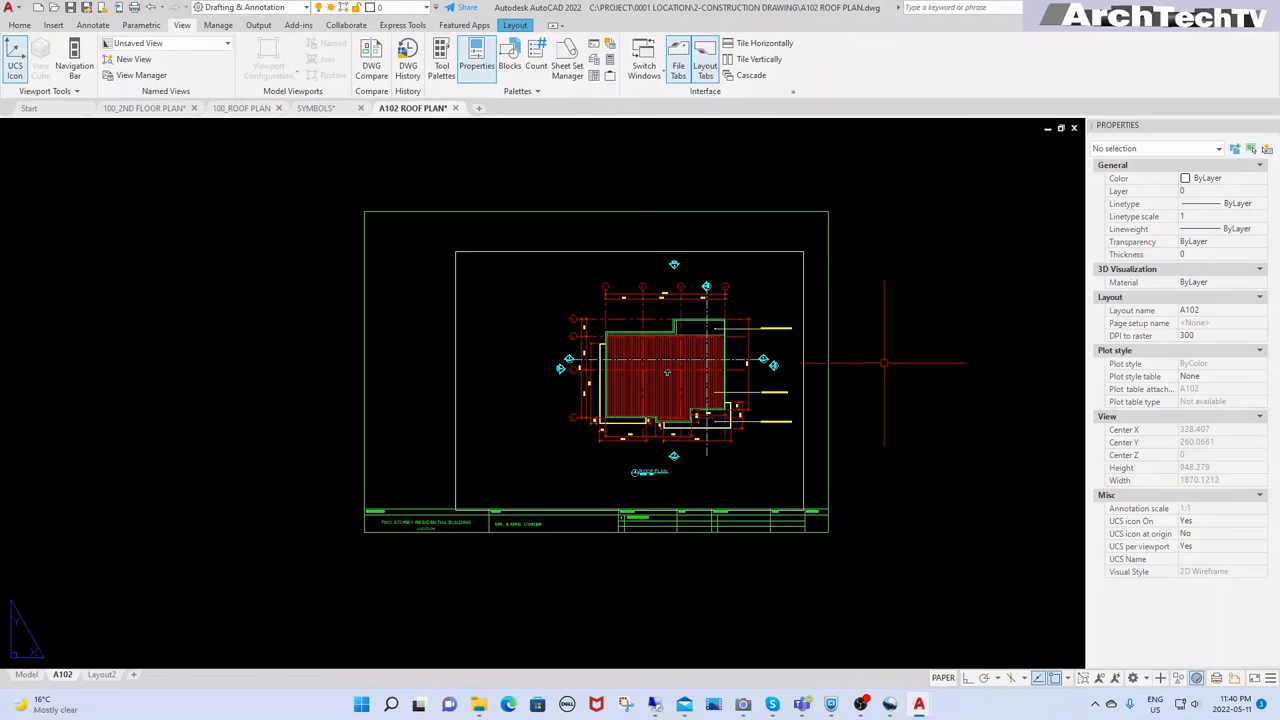
Step: Put the roof plan viewport on the Defpoints layer and turn the hidden layers back on to show the viewport frame and sheet corner marks
{"action": "left_click", "coordinate": [761, 253]}
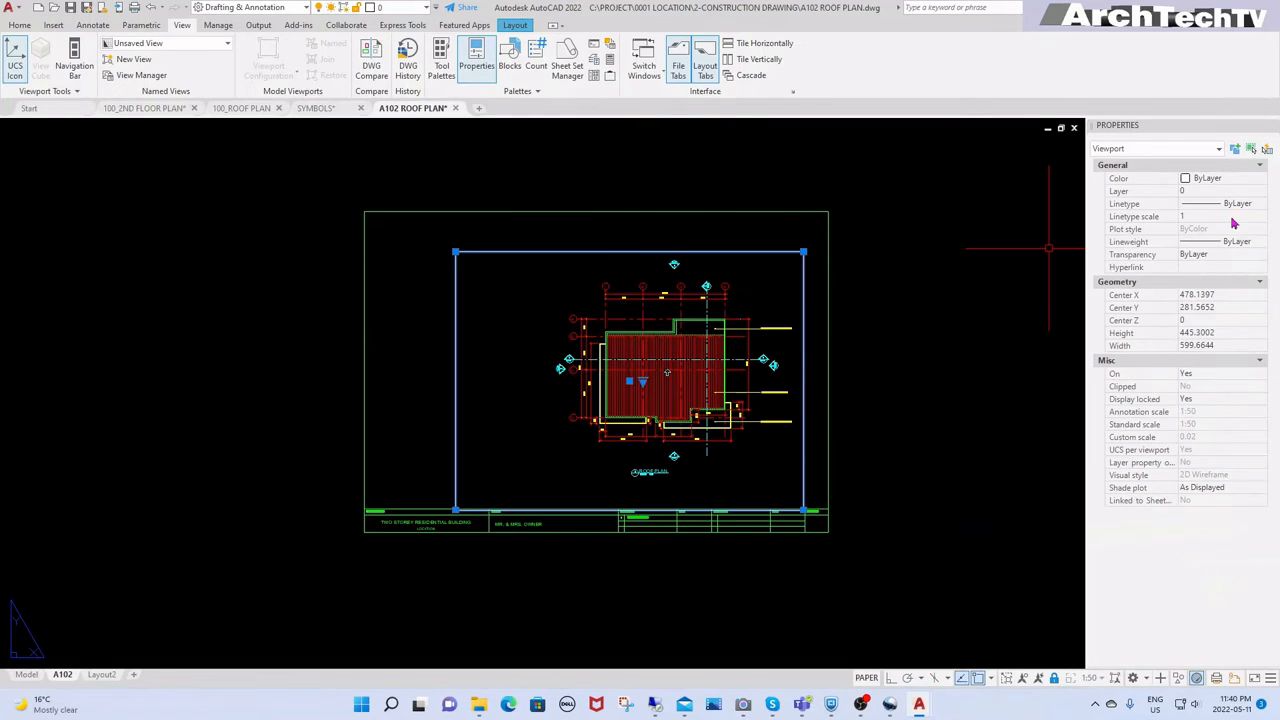
{"action": "left_click", "coordinate": [1259, 193]}
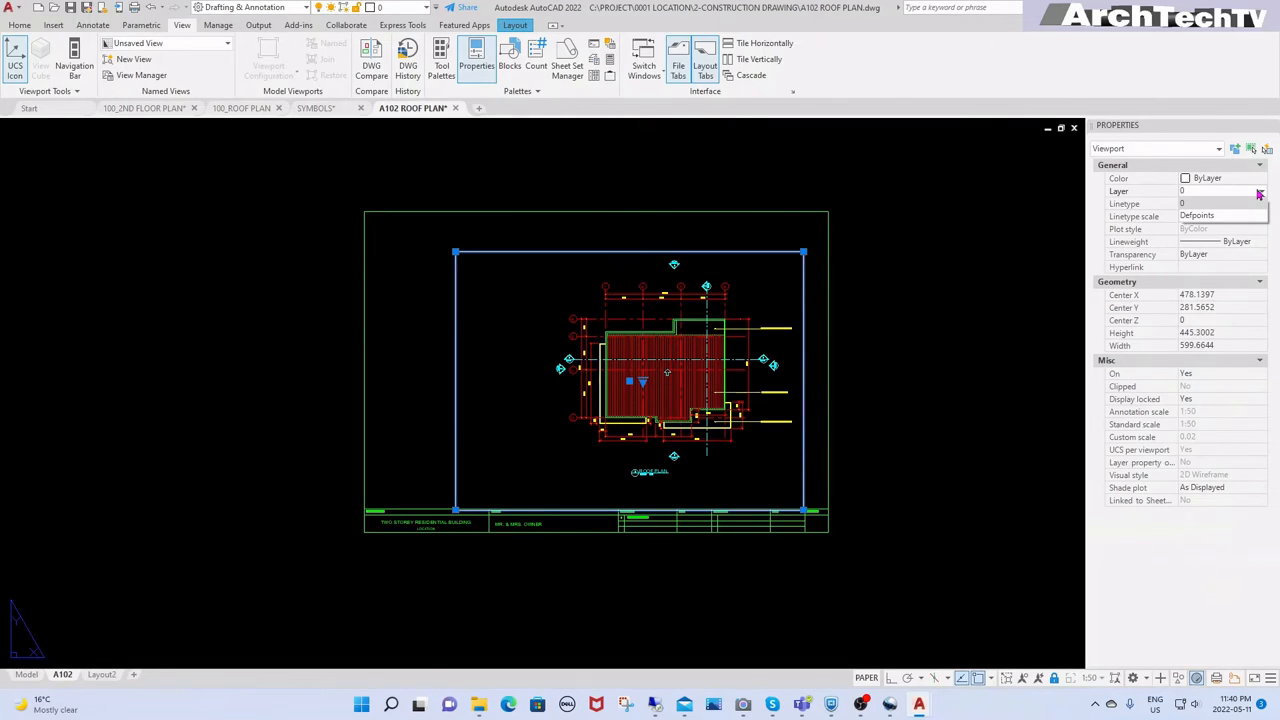
{"action": "left_click", "coordinate": [1197, 216]}
{"action": "left_click", "coordinate": [740, 365]}
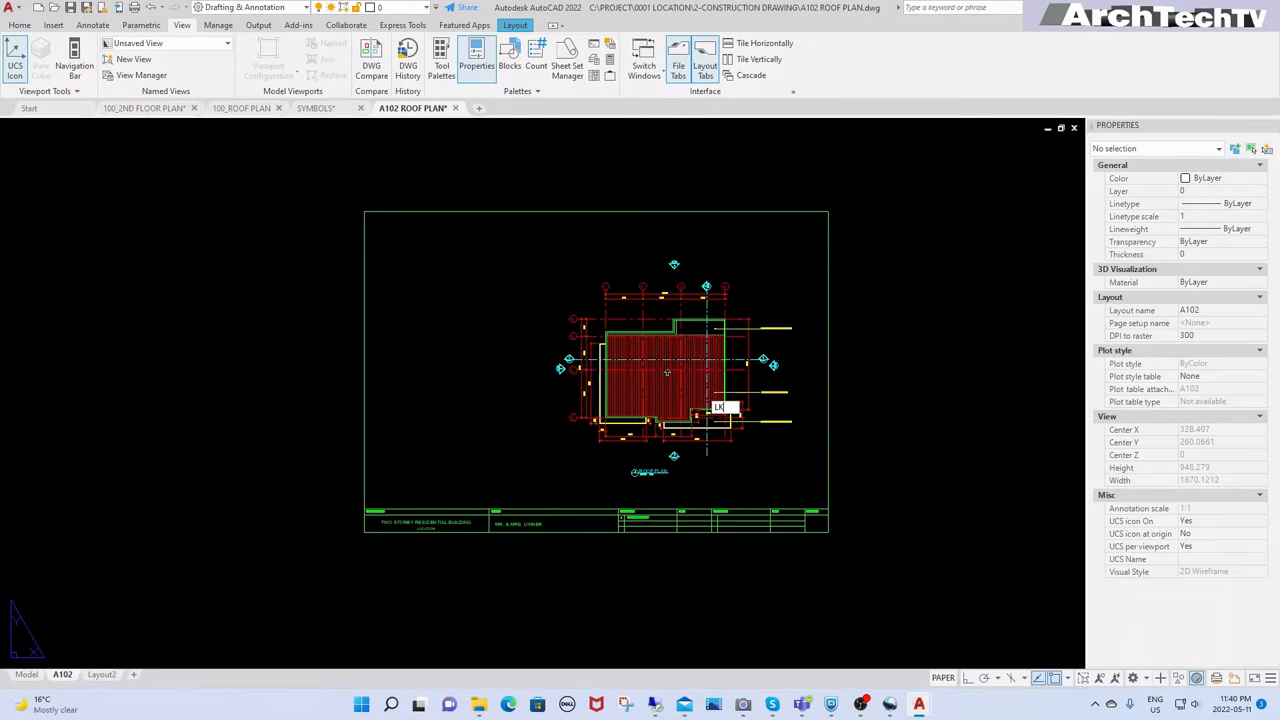
{"action": "key", "text": "Return"}
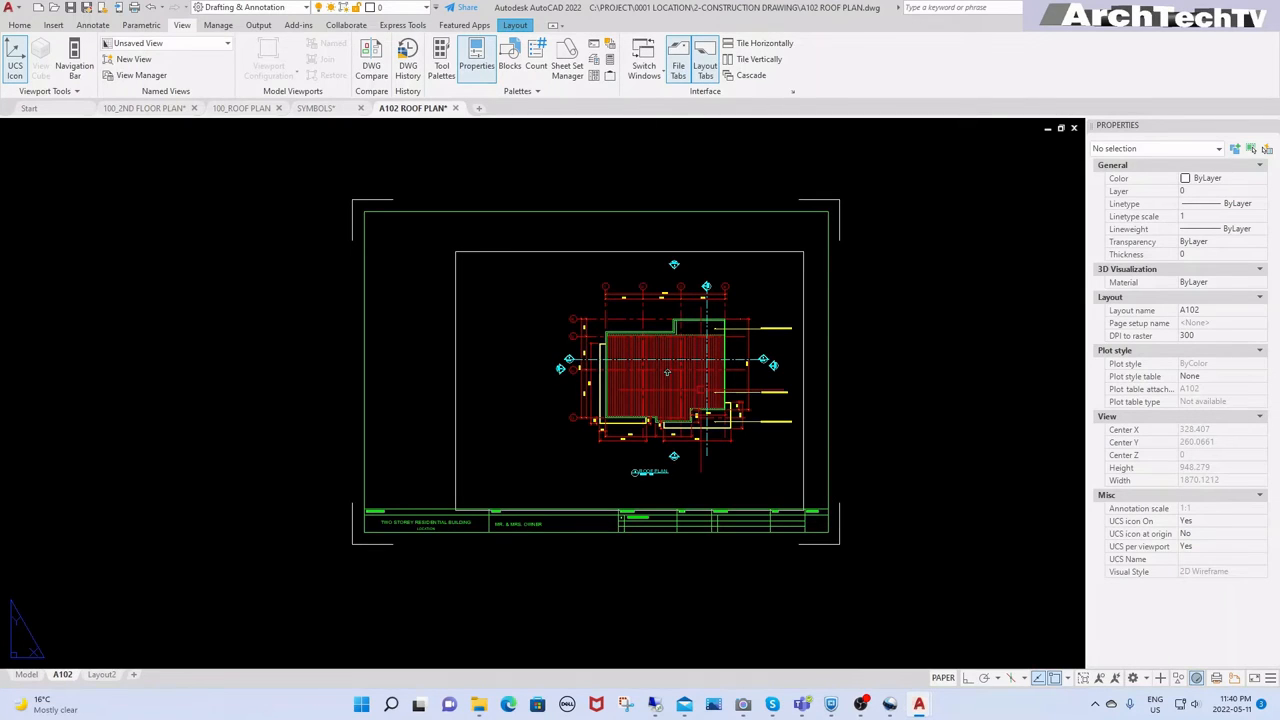
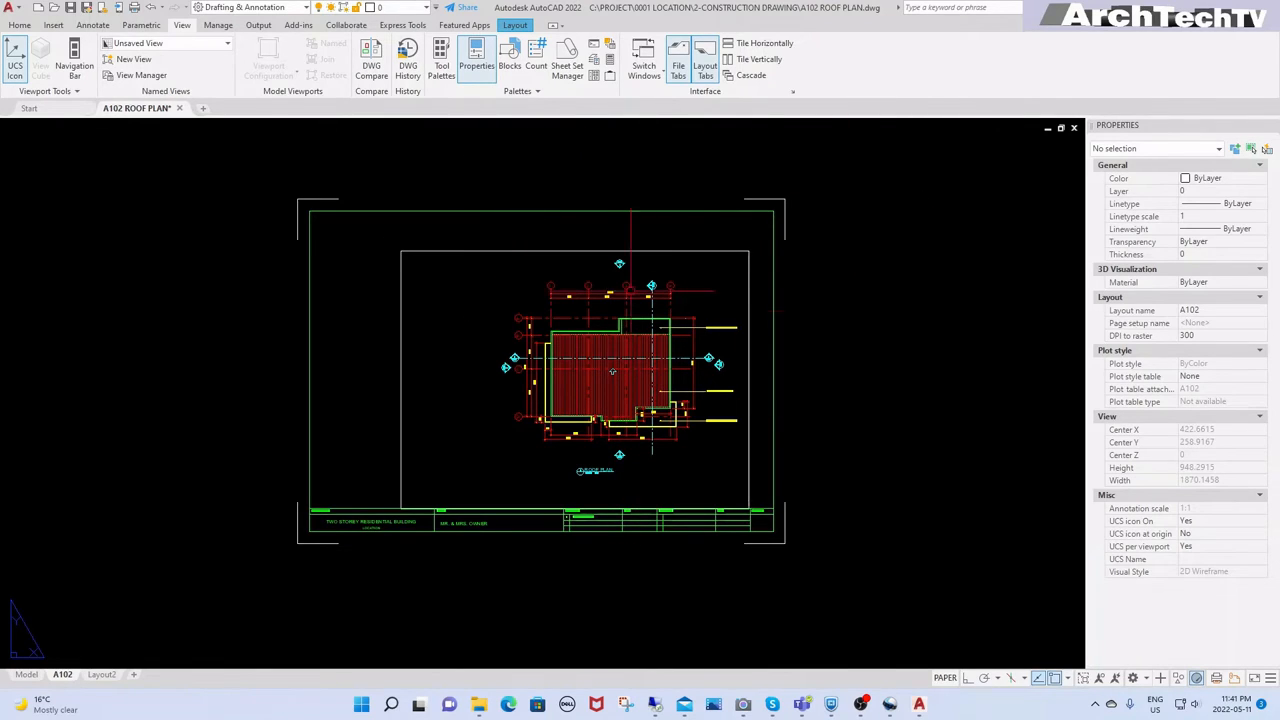
Step: Open A101 1ST & 2ND FLOOR PLANS and tile it vertically beside the A102 ROOF PLAN drawing
{"action": "left_click", "coordinate": [56, 9]}
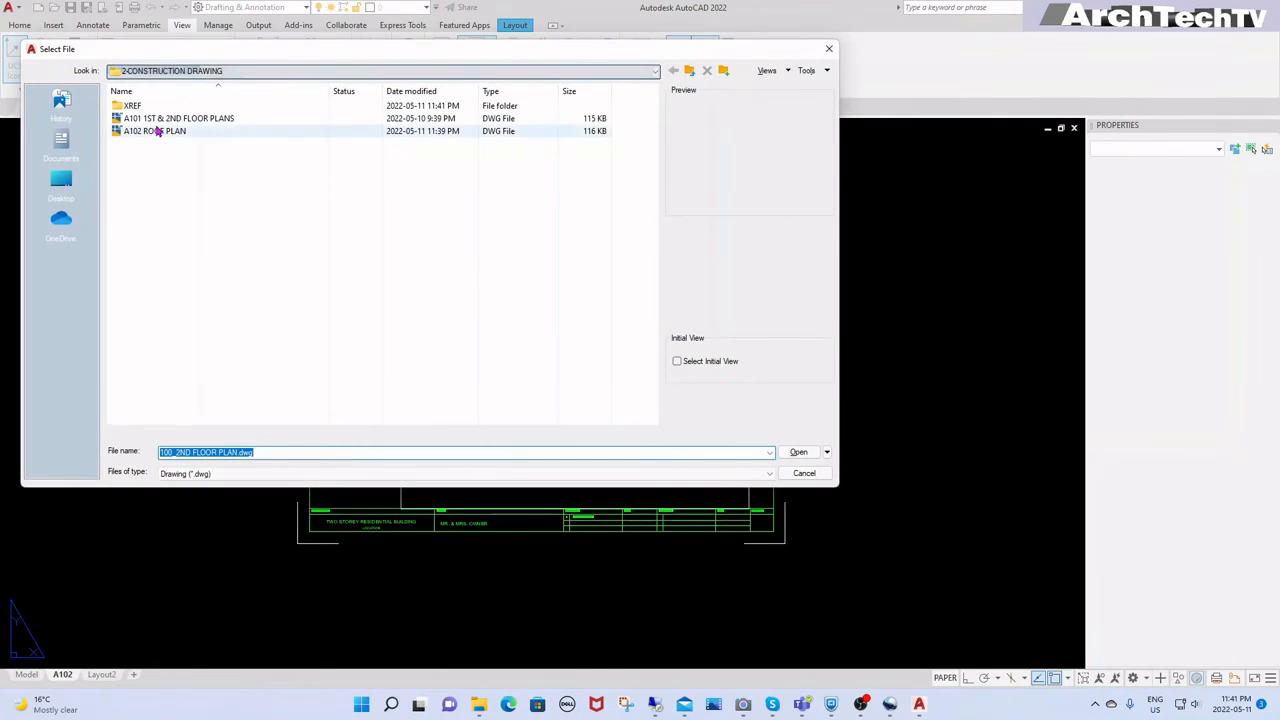
{"action": "left_click", "coordinate": [212, 121]}
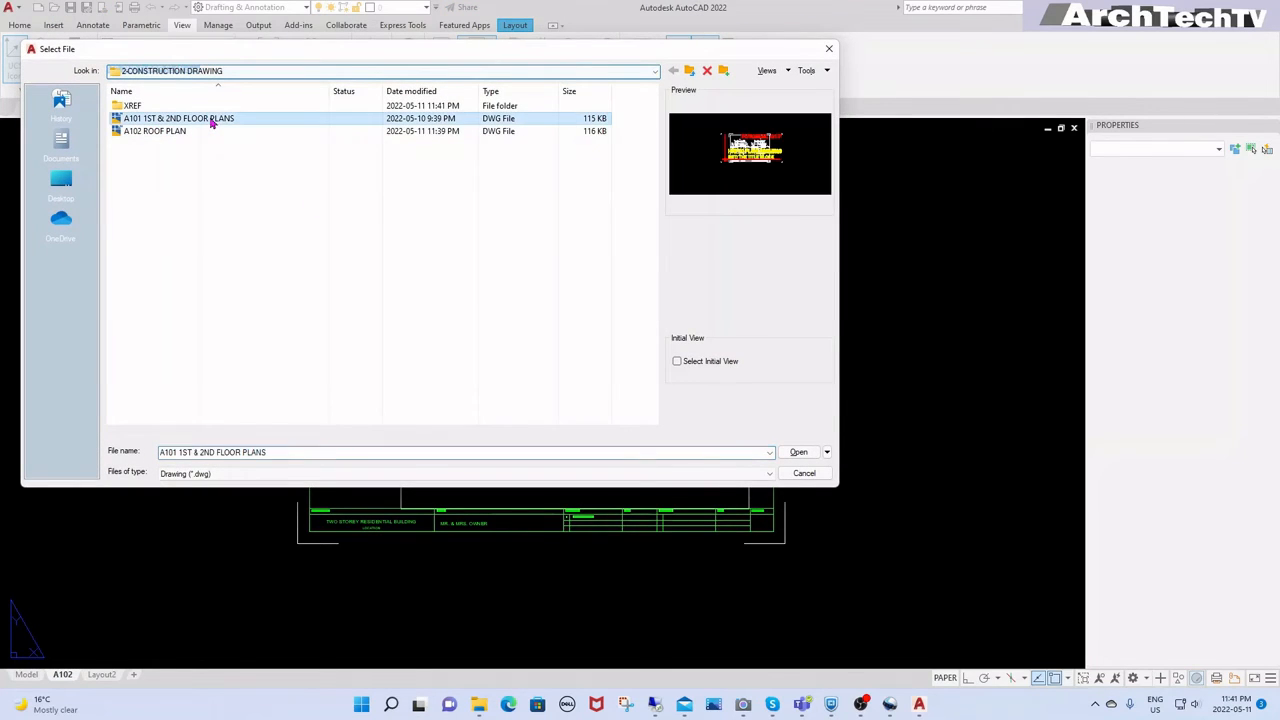
{"action": "left_click", "coordinate": [798, 452]}
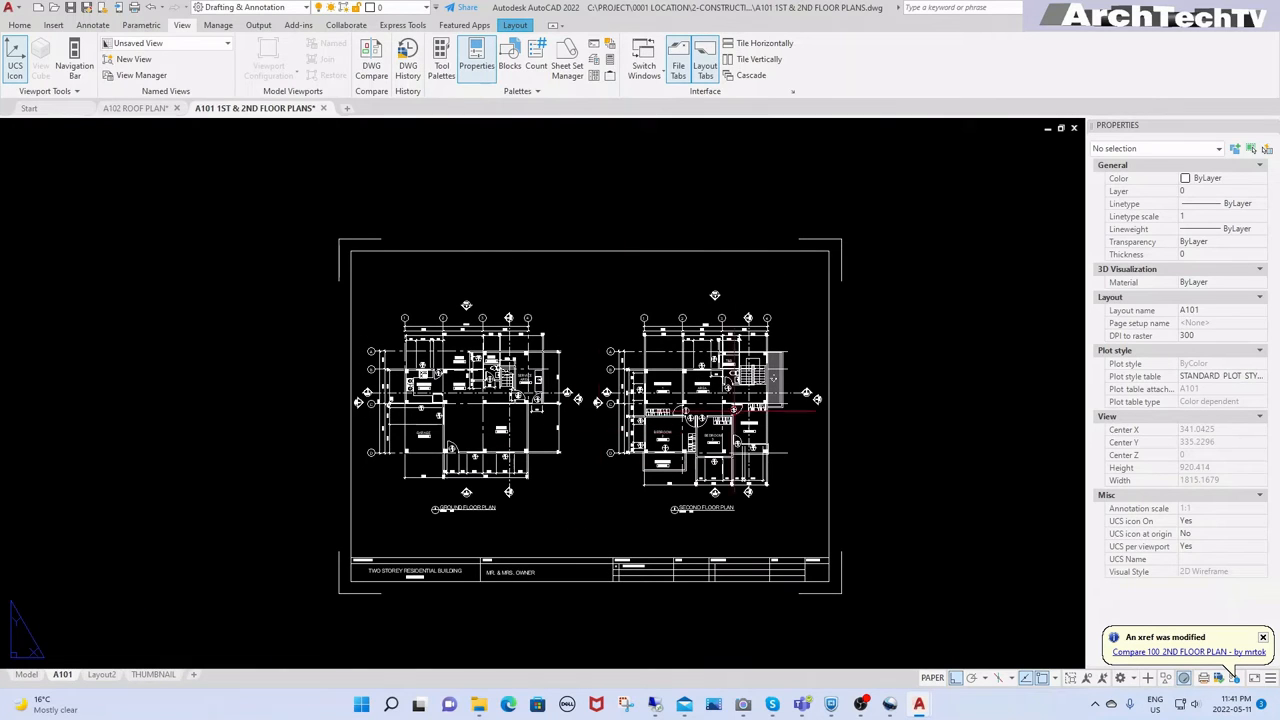
{"action": "left_click", "coordinate": [741, 61]}
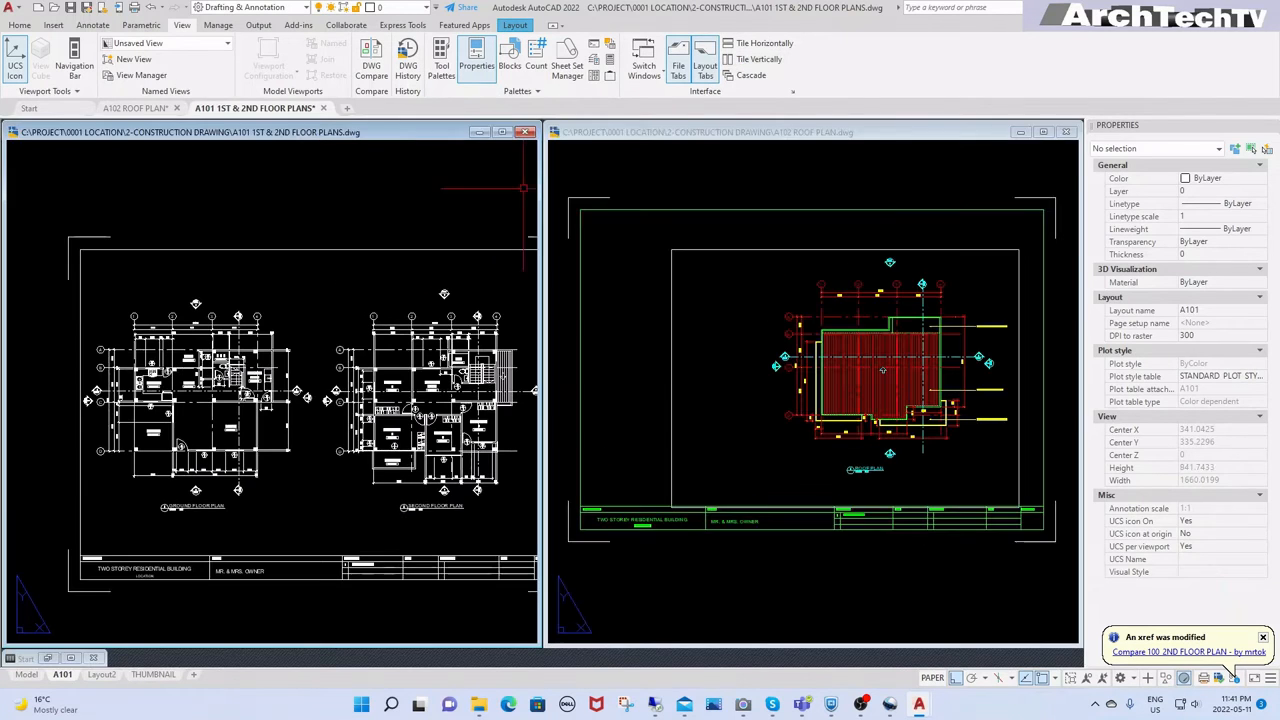
{"action": "left_click", "coordinate": [914, 580]}
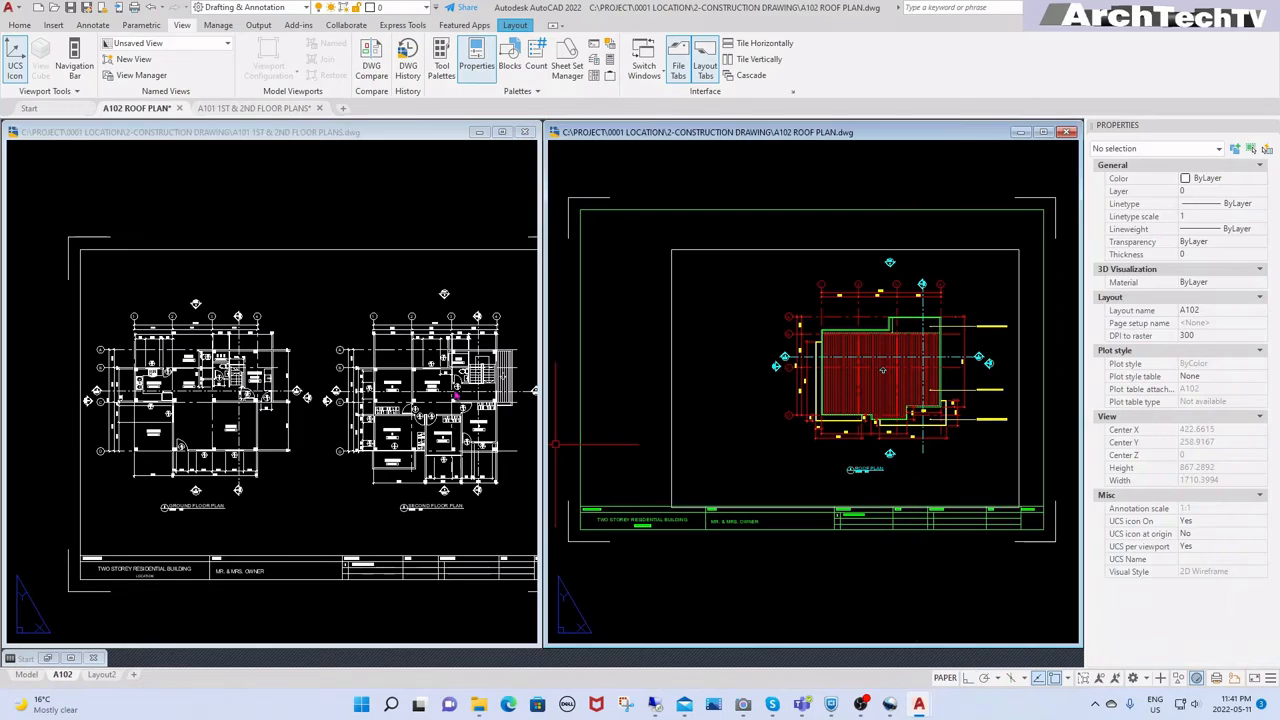
Step: In A101, draw a reference line about 578 mm long from the second floor plan's grid A/1 intersection to a point above the sheet
{"action": "left_click", "coordinate": [350, 352]}
{"action": "scroll", "coordinate": [328, 368], "scroll_direction": "down", "scroll_amount": 2}
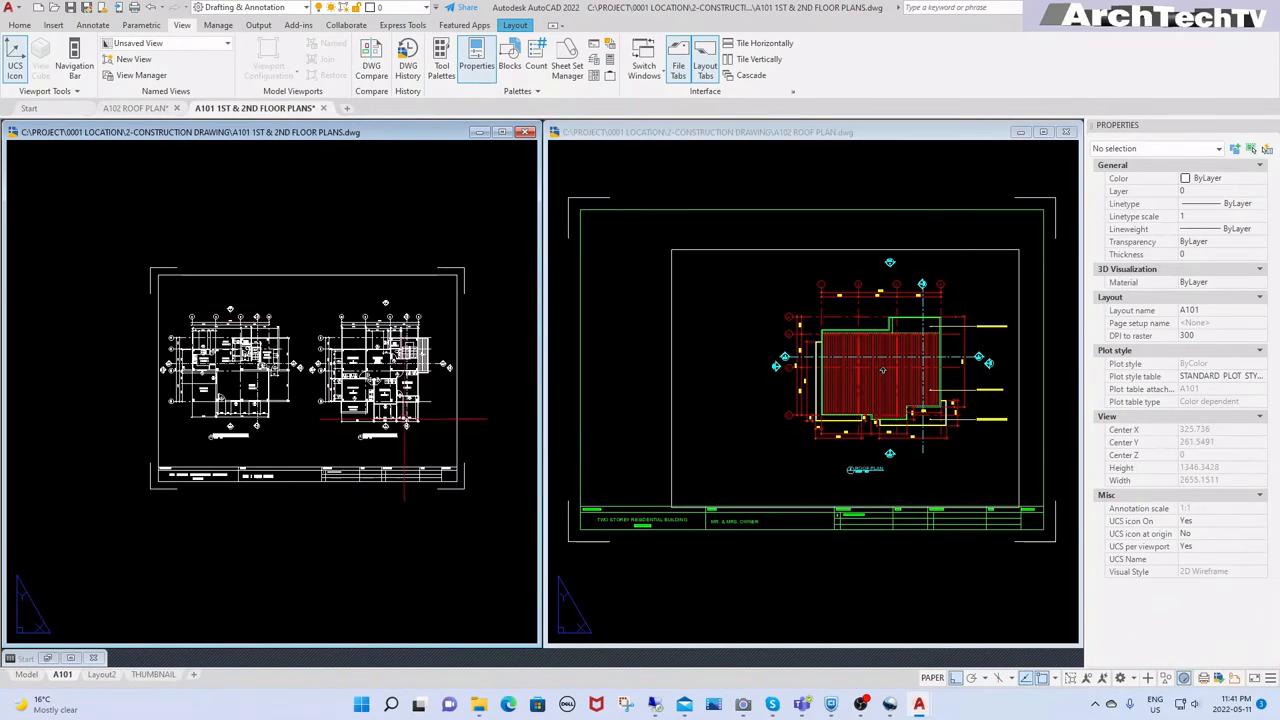
{"action": "scroll", "coordinate": [418, 438], "scroll_direction": "up", "scroll_amount": 2}
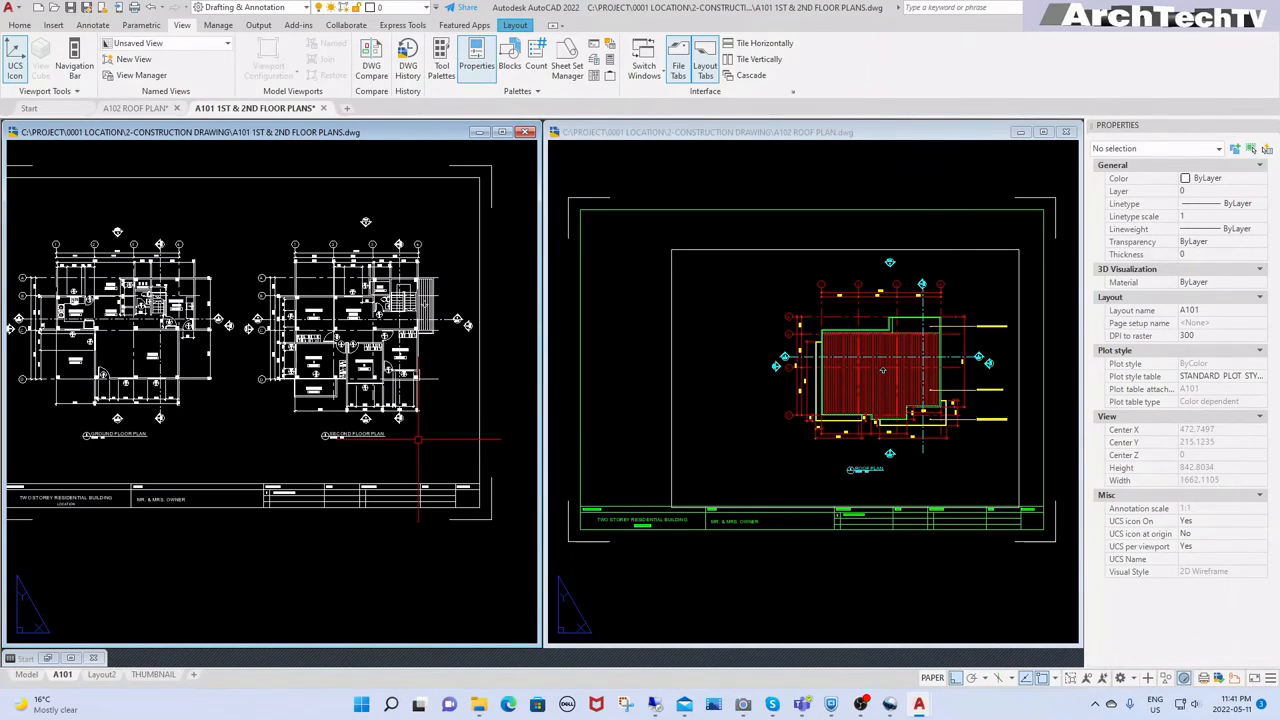
{"action": "type", "text": "l"}
{"action": "key", "text": "Return"}
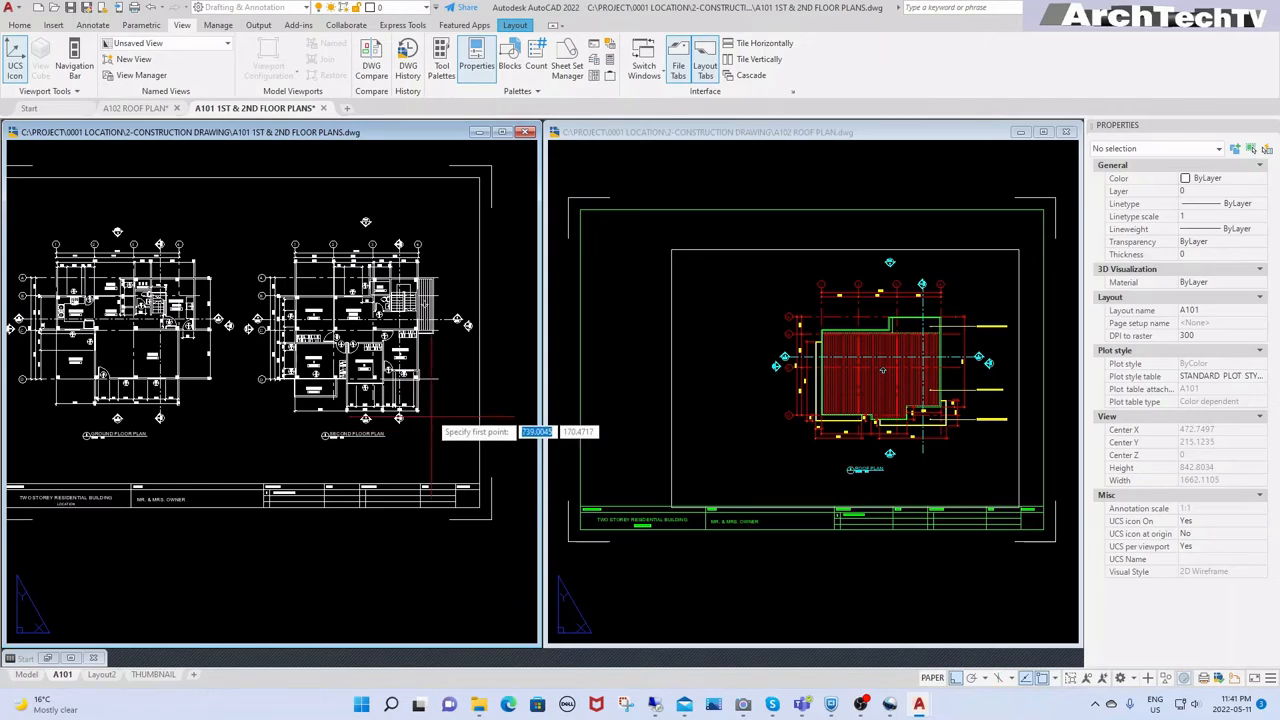
{"action": "scroll", "coordinate": [335, 440], "scroll_direction": "up", "scroll_amount": 2}
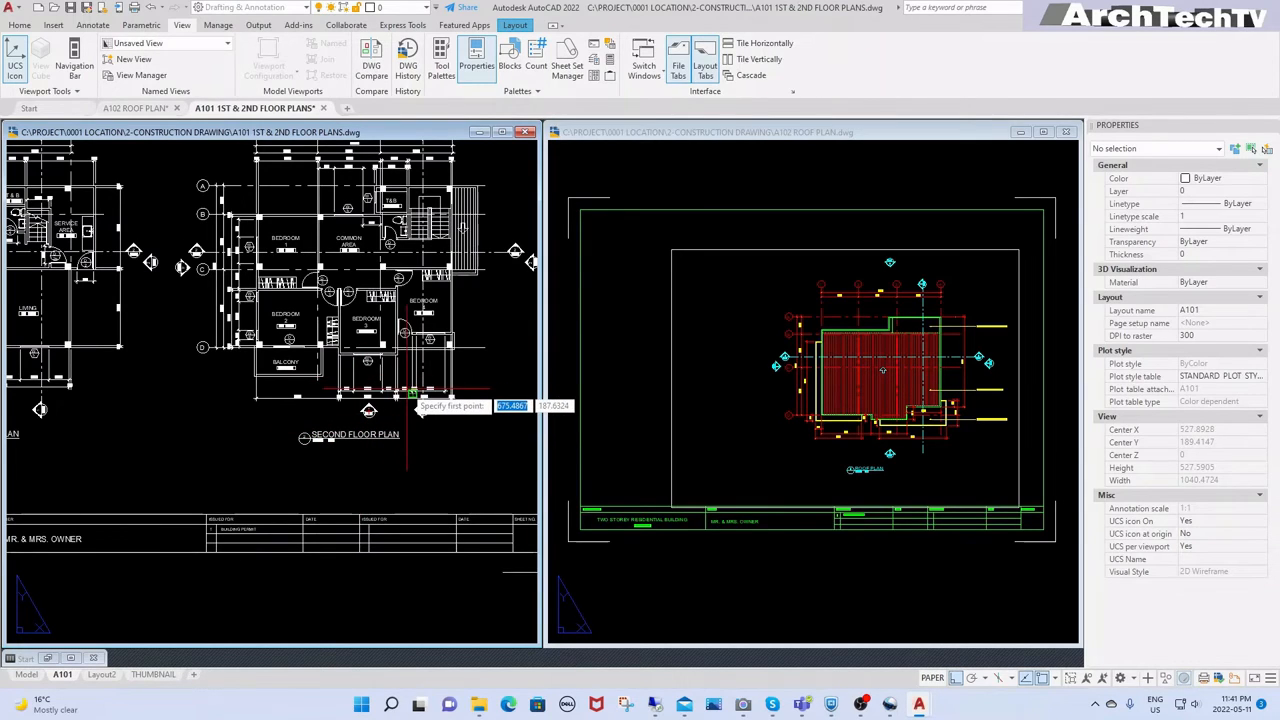
{"action": "middle_click_drag", "start_coordinate": [416, 360], "coordinate": [411, 421]}
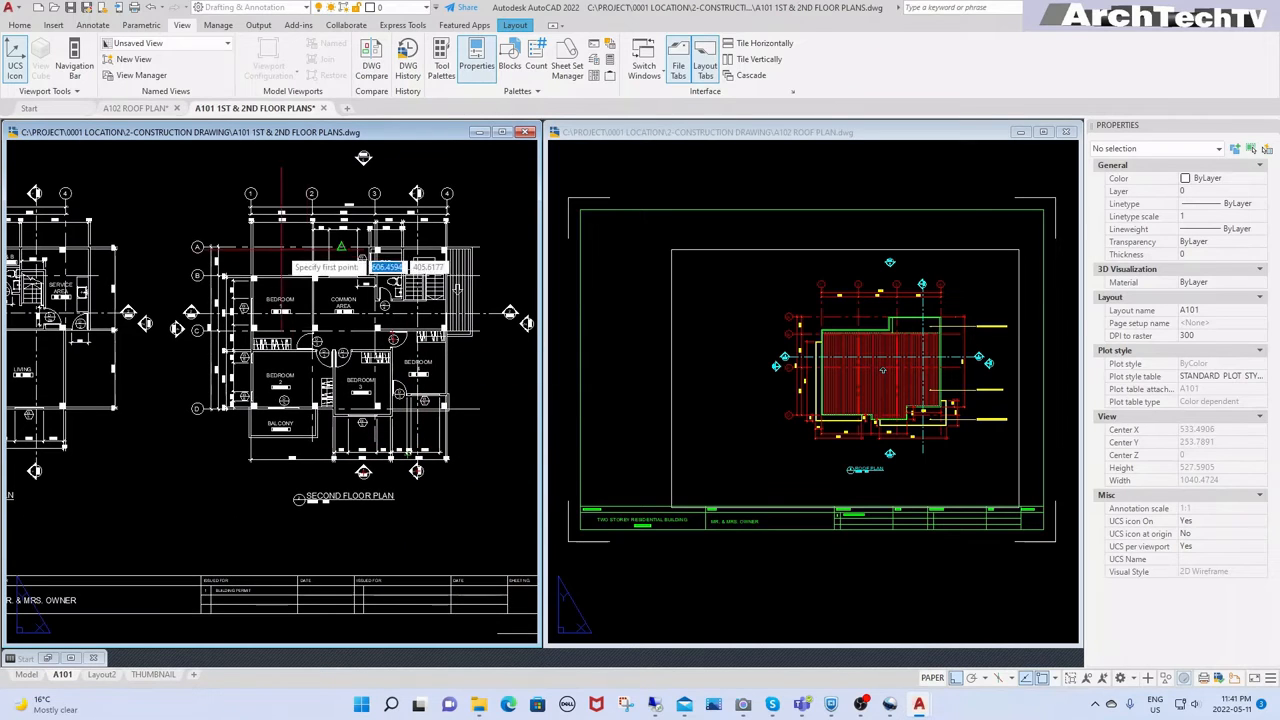
{"action": "scroll", "coordinate": [281, 247], "scroll_direction": "up", "scroll_amount": 4}
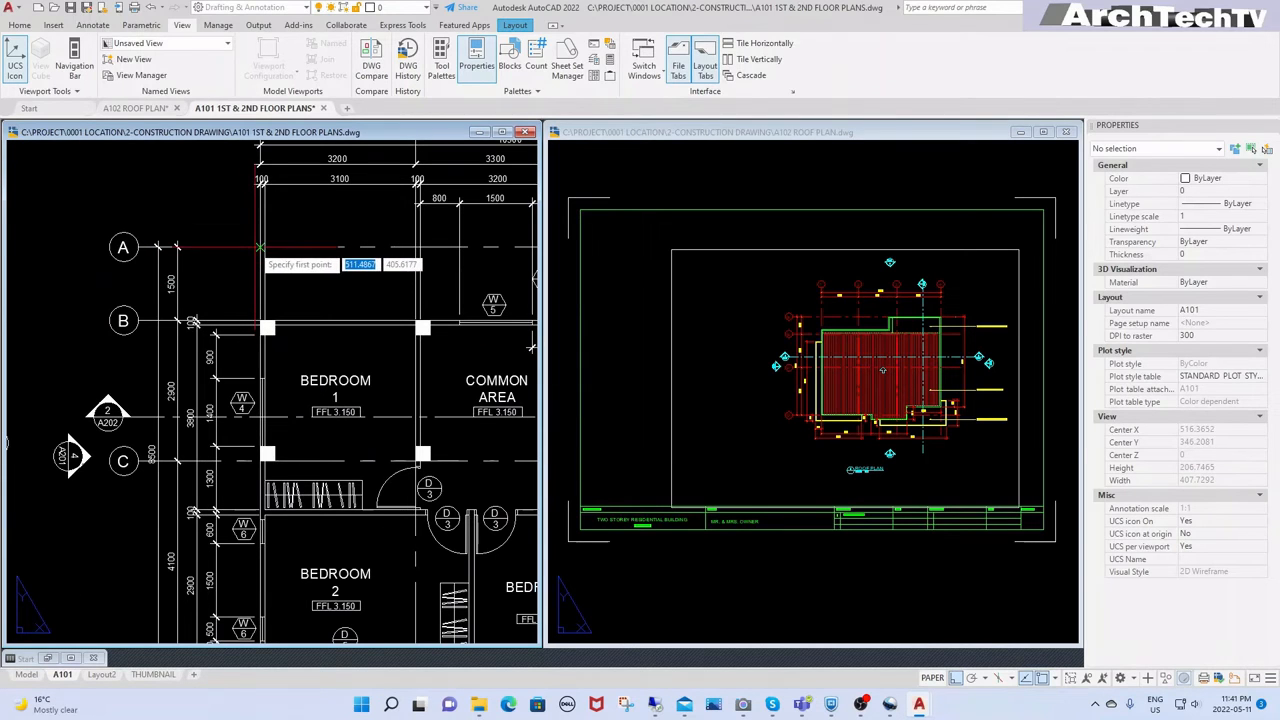
{"action": "left_click", "coordinate": [260, 247]}
{"action": "scroll", "coordinate": [385, 383], "scroll_direction": "down", "scroll_amount": 8}
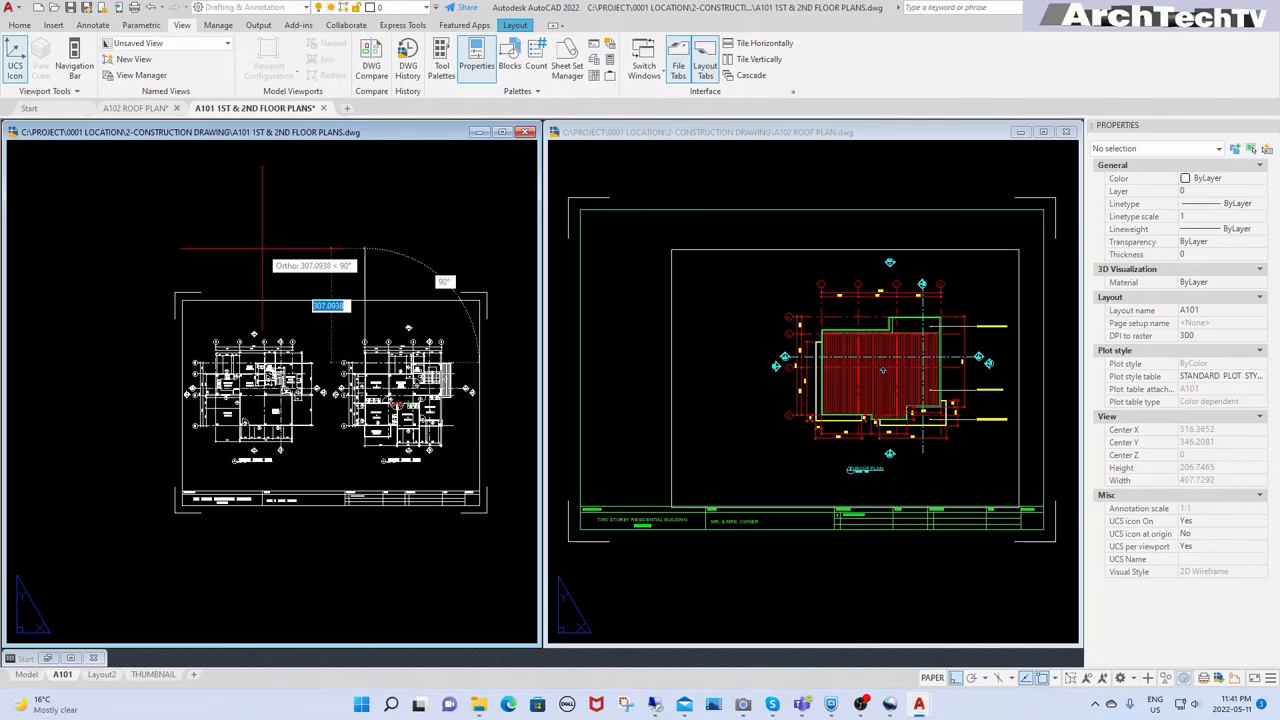
{"action": "key", "text": "F8"}
{"action": "left_click", "coordinate": [199, 226]}
{"action": "key", "text": "Escape"}
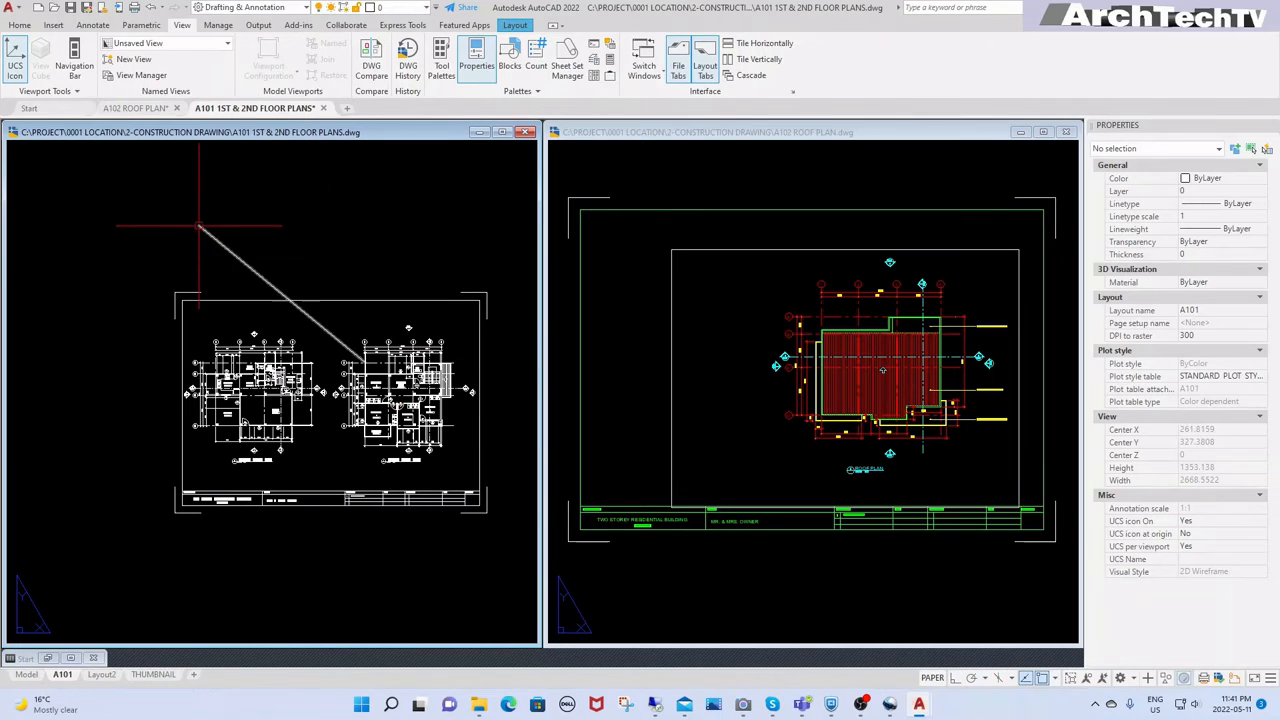
Step: Copy the reference line from A101 into the A102 sheet at its original coordinates
{"action": "left_click", "coordinate": [245, 262]}
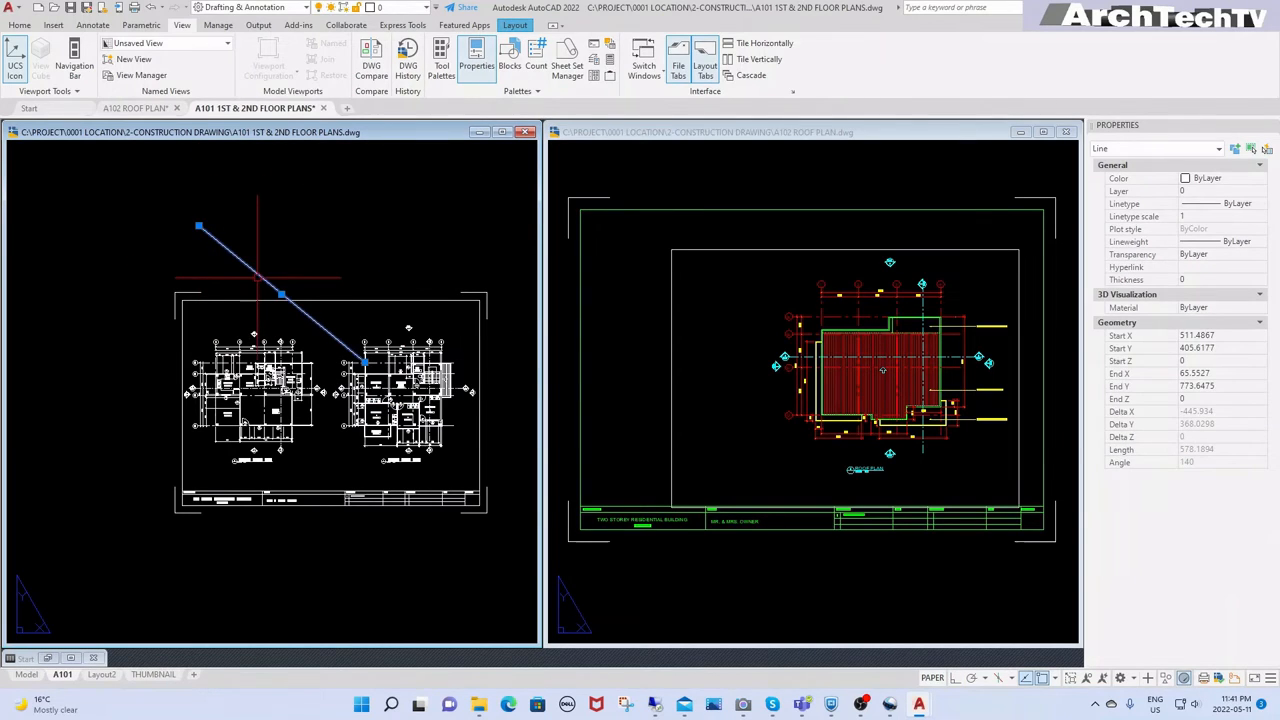
{"action": "right_click_drag", "start_coordinate": [258, 277], "coordinate": [672, 334]}
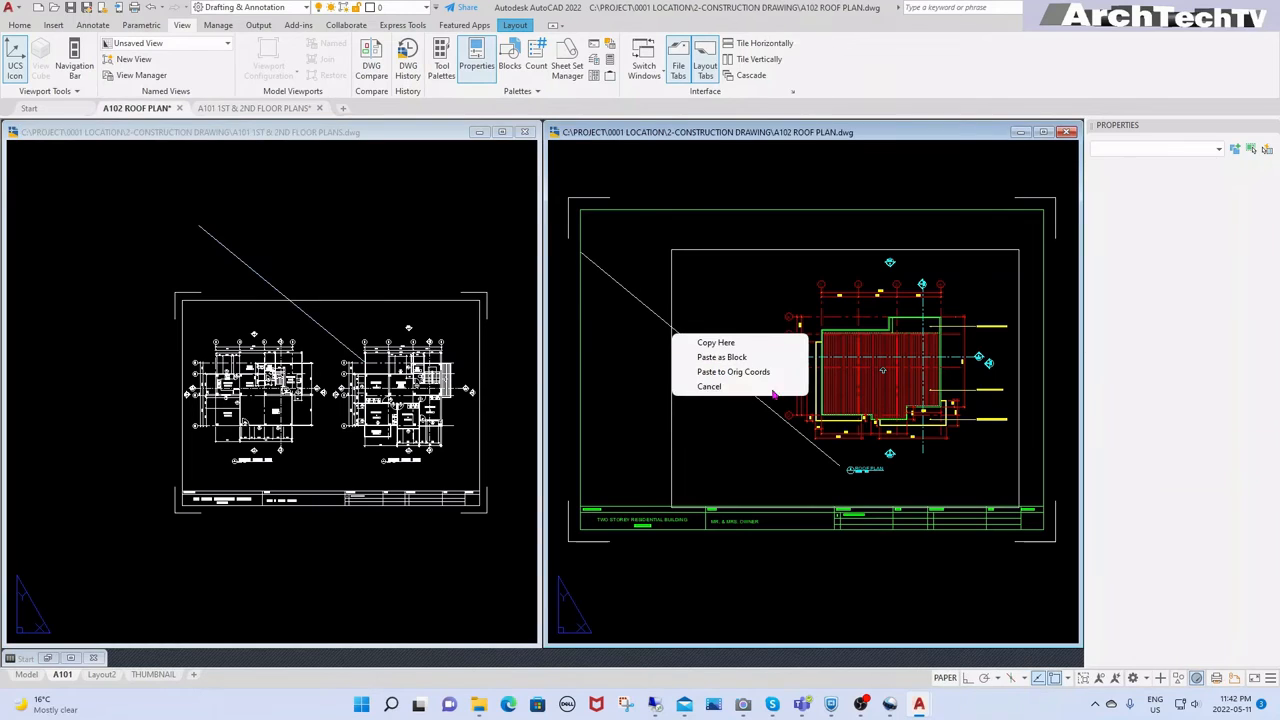
{"action": "left_click", "coordinate": [745, 371]}
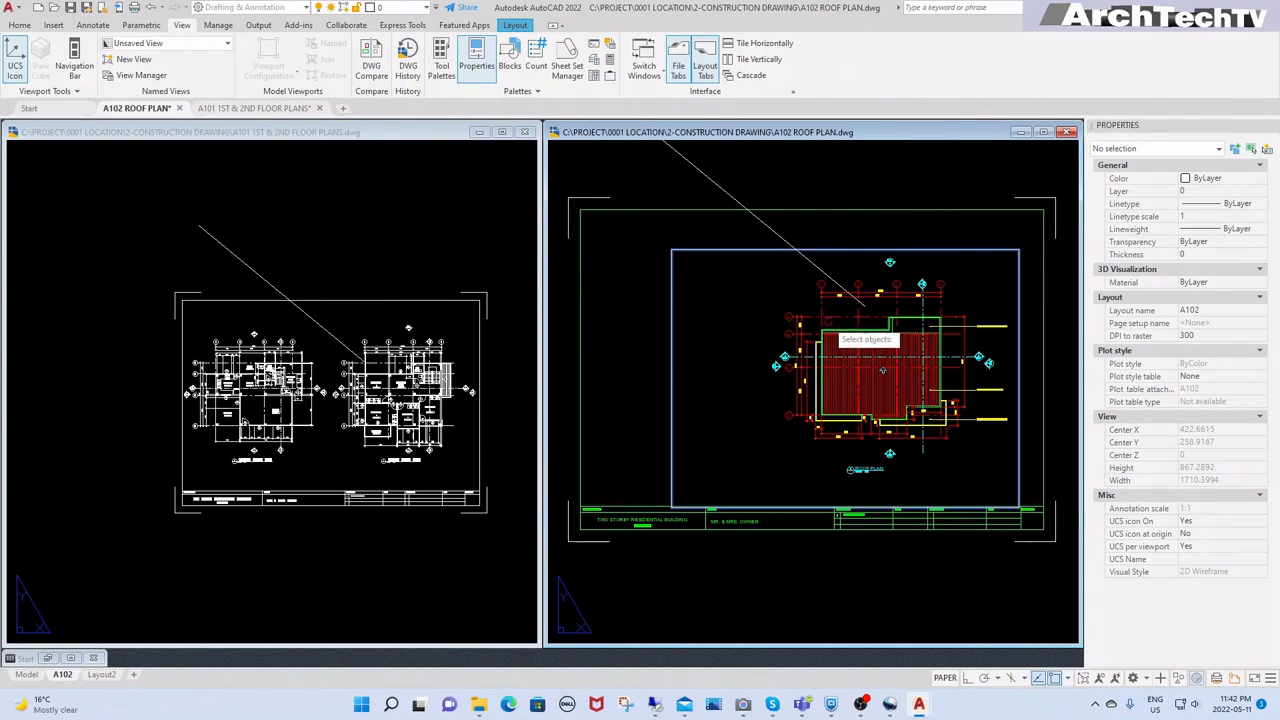
Step: Move the roof plan viewport so its grid A/1 intersection lands on the lower end of the copied reference line
{"action": "scroll", "coordinate": [824, 322], "scroll_direction": "up", "scroll_amount": 5}
{"action": "key", "text": "Return"}
{"action": "left_click", "coordinate": [808, 294]}
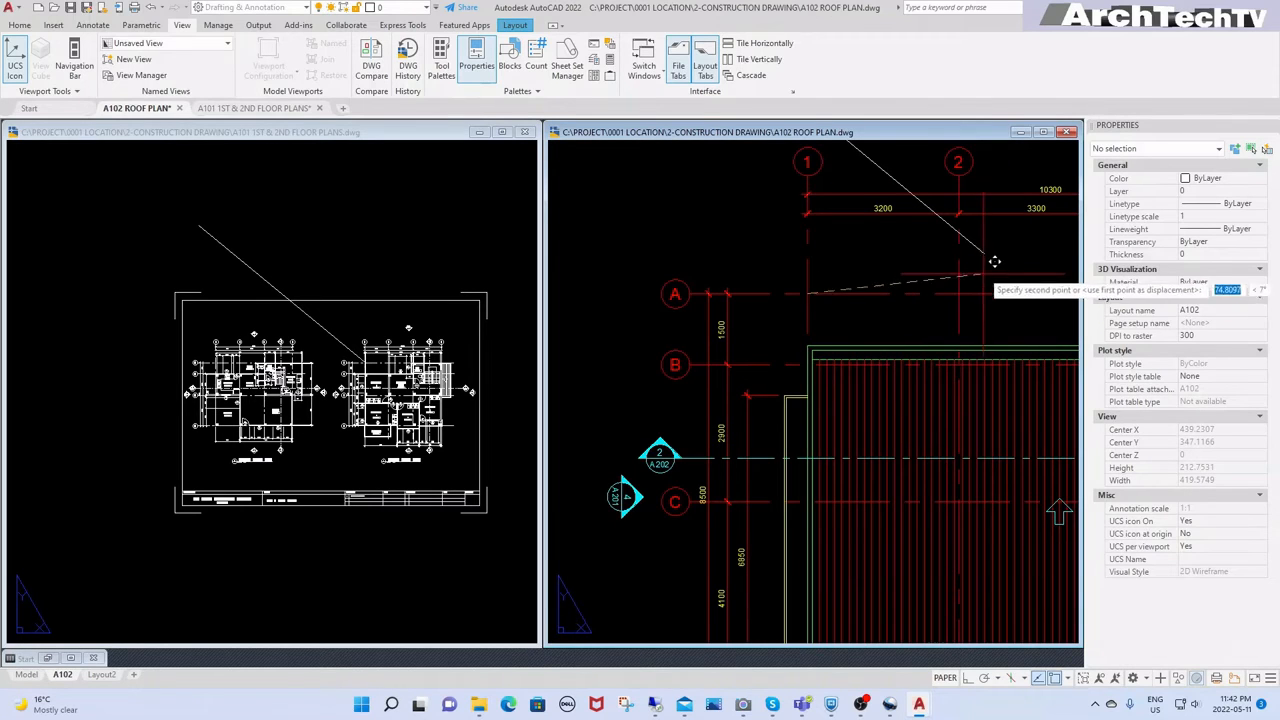
{"action": "scroll", "coordinate": [993, 246], "scroll_direction": "down", "scroll_amount": 6}
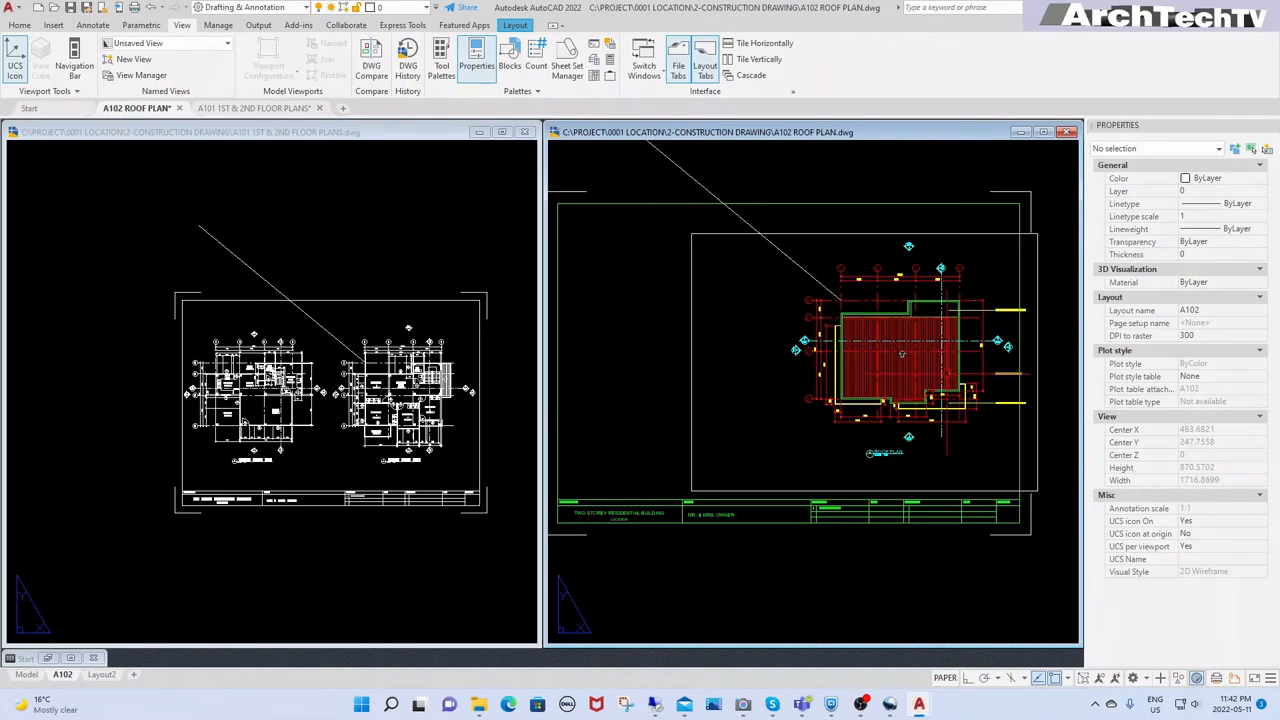
Step: Erase the reference line from both the A102 and A101 sheets
{"action": "scroll", "coordinate": [781, 411], "scroll_direction": "down", "scroll_amount": 4}
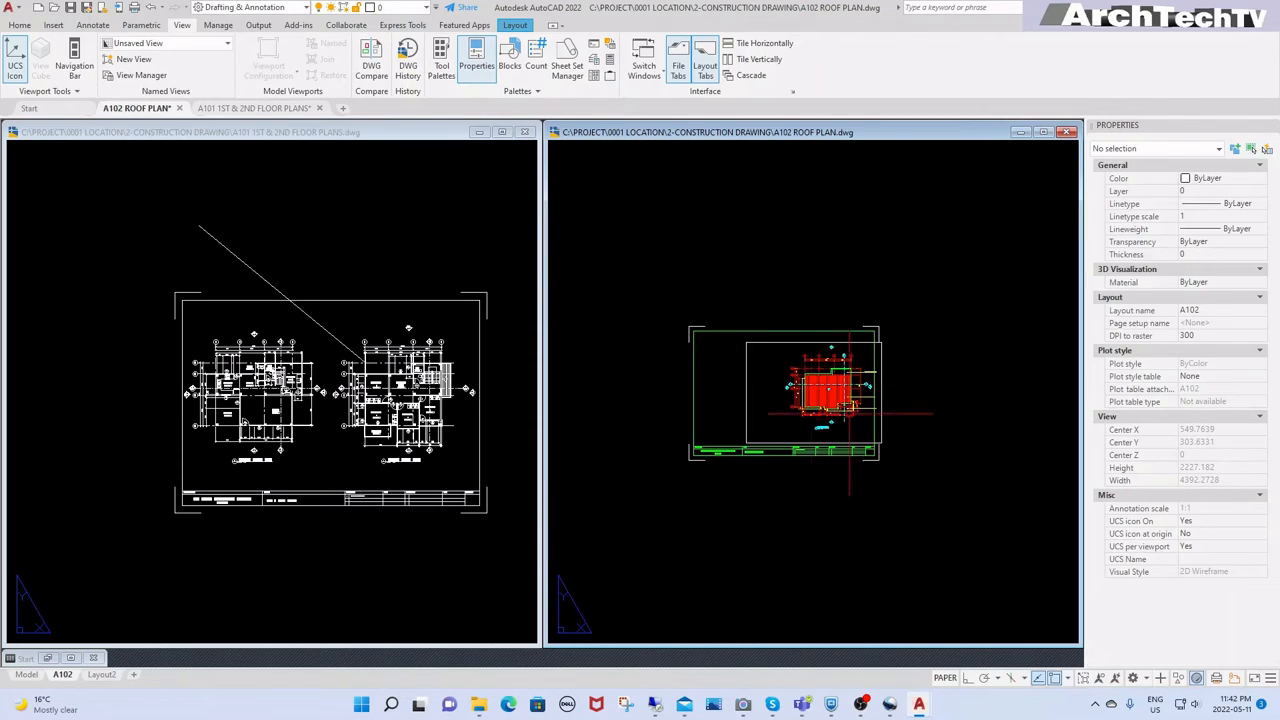
{"action": "left_click", "coordinate": [374, 331]}
{"action": "left_click", "coordinate": [295, 237]}
{"action": "left_click", "coordinate": [201, 259]}
{"action": "key", "text": "Return"}
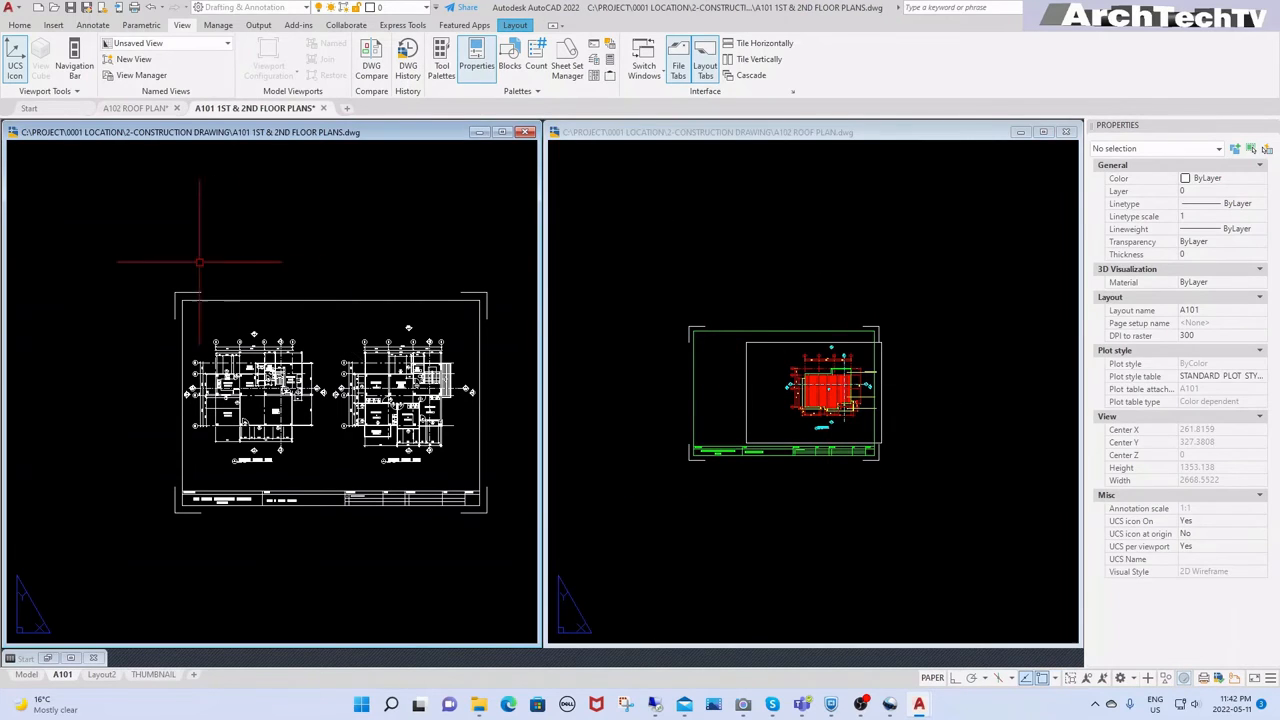
Step: Stretch the roof plan viewport's upper-right corner to the upper-right corner of the A102 sheet's green border
{"action": "left_click", "coordinate": [807, 483]}
{"action": "scroll", "coordinate": [855, 357], "scroll_direction": "up", "scroll_amount": 4}
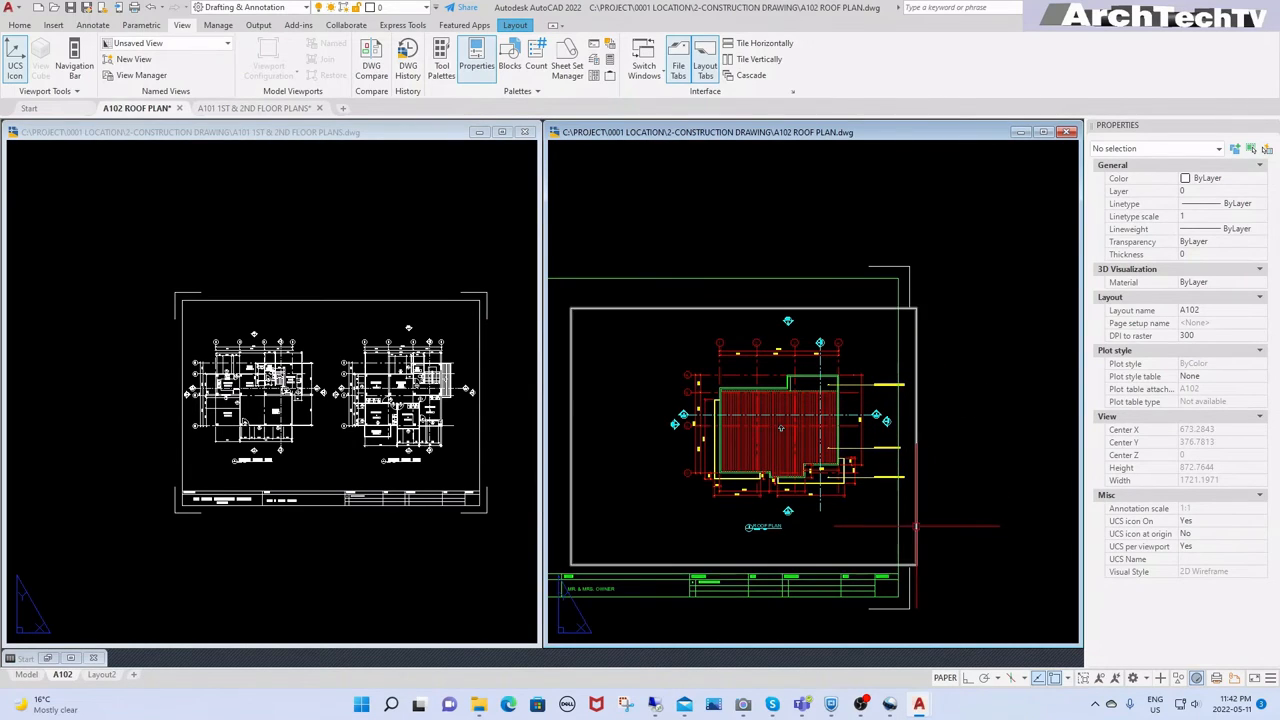
{"action": "left_click", "coordinate": [916, 478]}
{"action": "left_click", "coordinate": [916, 309]}
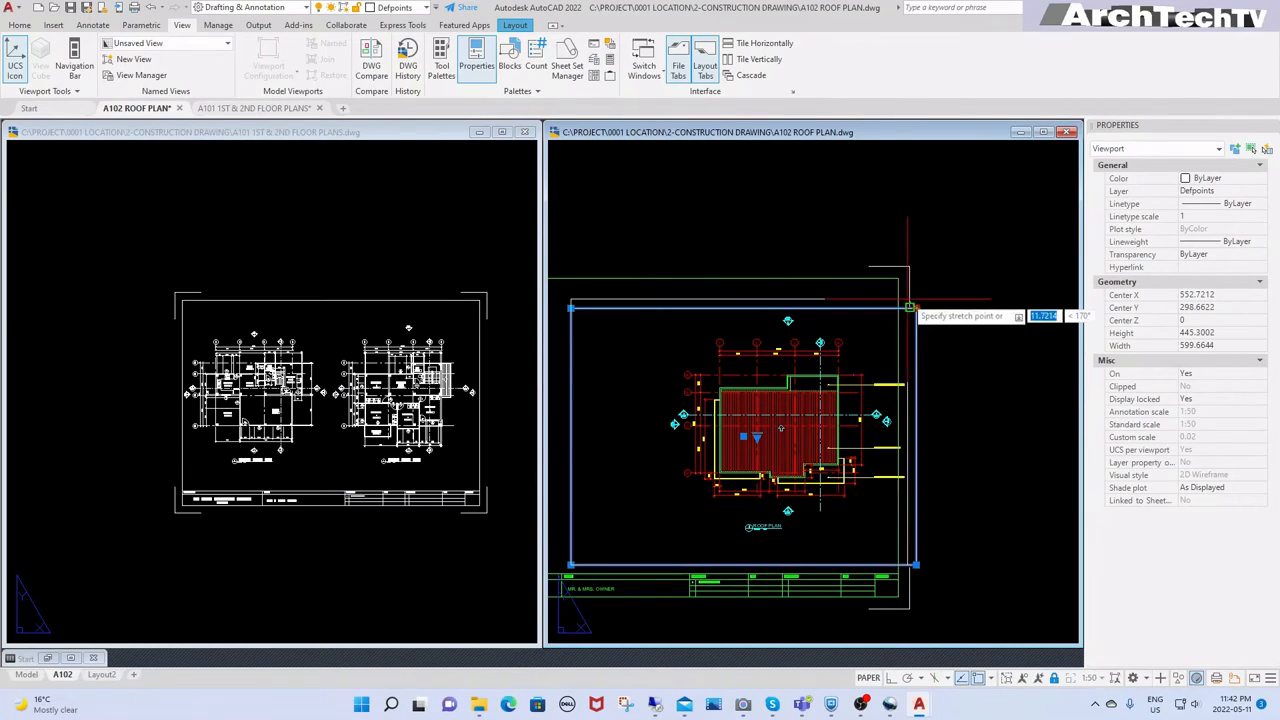
{"action": "left_click", "coordinate": [898, 278]}
Step: Pull the roof plan viewport's lower-left corner inward, reducing the viewport to about 418 mm wide and 452 mm high
{"action": "scroll", "coordinate": [872, 411], "scroll_direction": "down", "scroll_amount": 2}
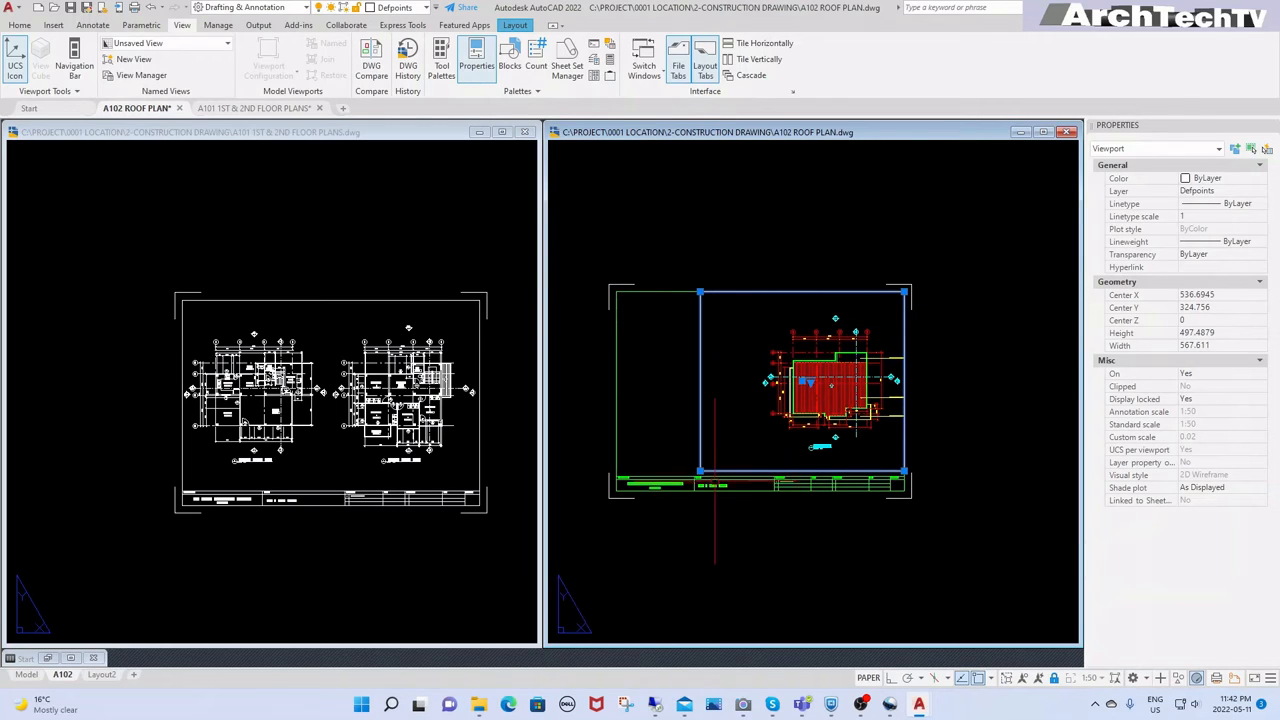
{"action": "scroll", "coordinate": [700, 472], "scroll_direction": "up", "scroll_amount": 4}
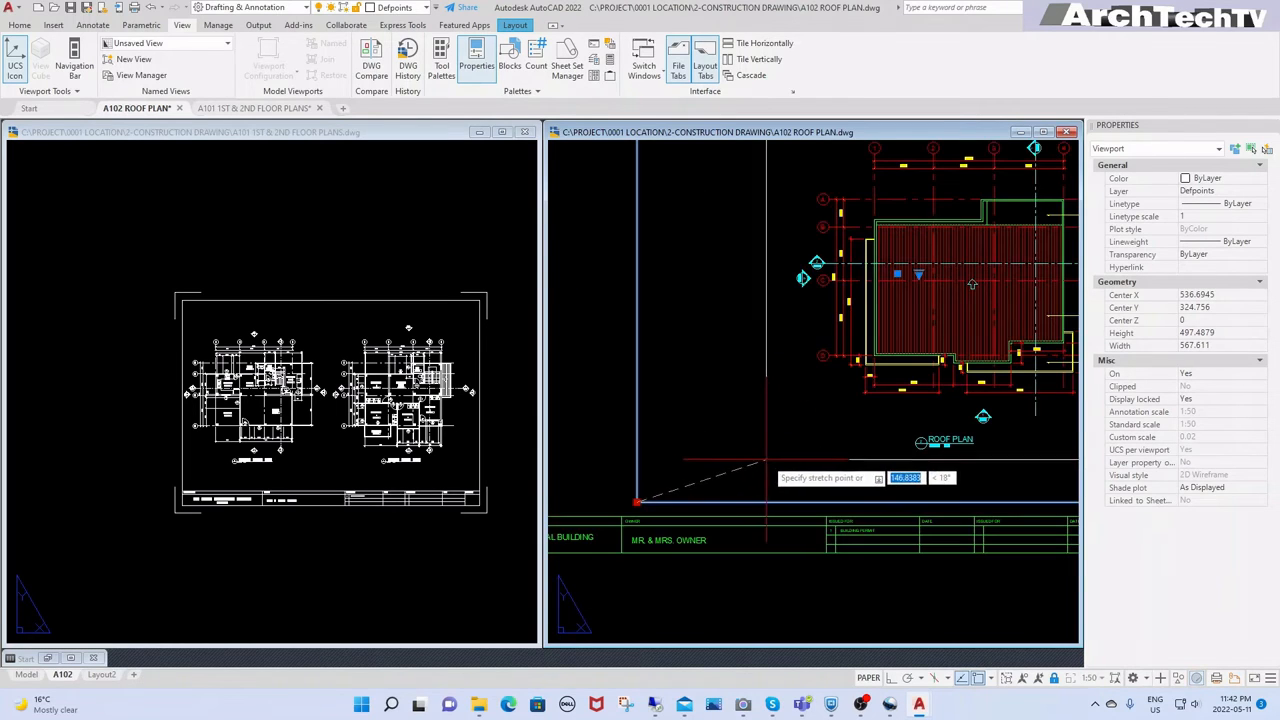
{"action": "scroll", "coordinate": [780, 470], "scroll_direction": "down", "scroll_amount": 4}
{"action": "scroll", "coordinate": [902, 321], "scroll_direction": "up", "scroll_amount": 2}
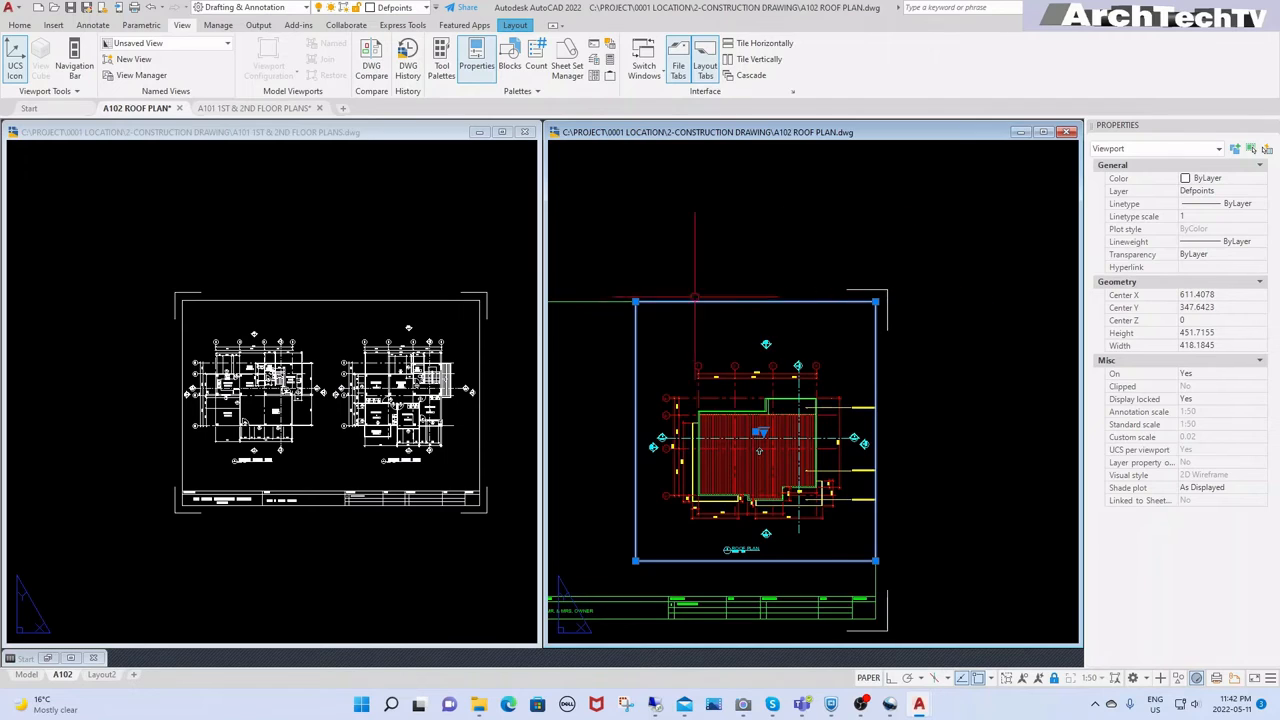
Step: Lower the roof plan viewport's top edge straight down by about 48 mm
{"action": "left_click", "coordinate": [635, 301]}
{"action": "scroll", "coordinate": [633, 285], "scroll_direction": "up", "scroll_amount": 3}
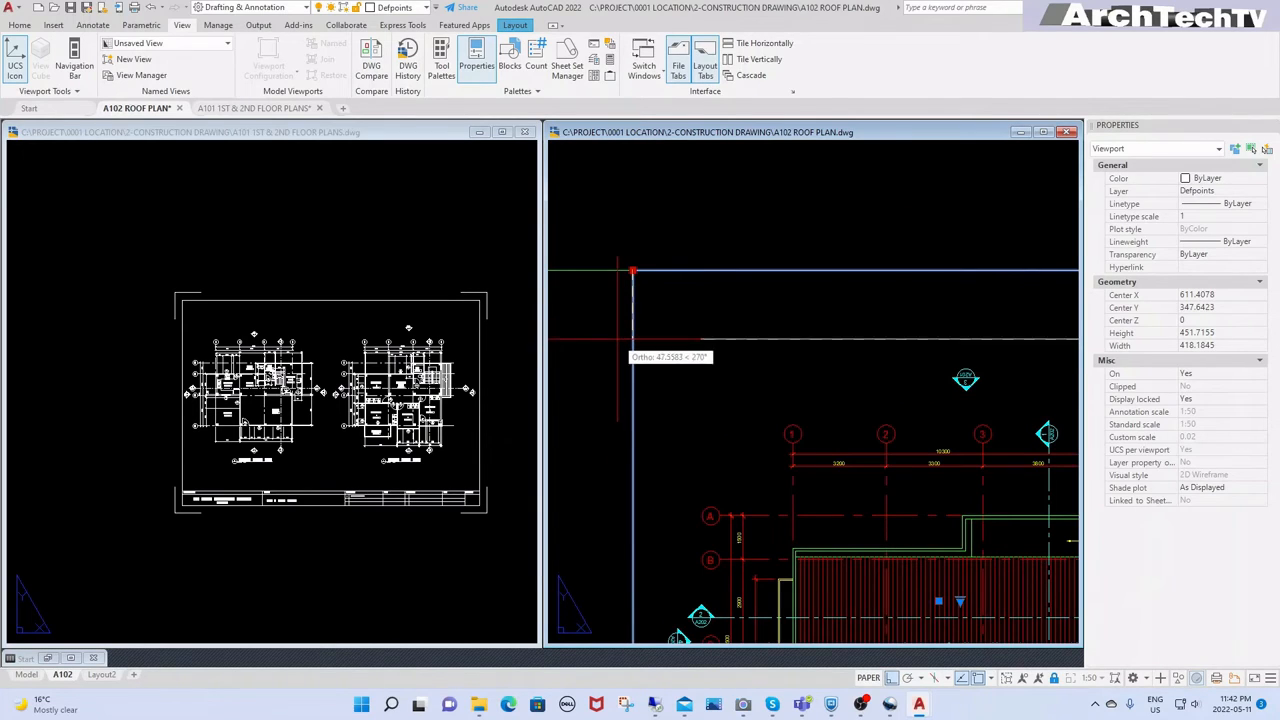
{"action": "left_click", "coordinate": [626, 338]}
{"action": "scroll", "coordinate": [740, 323], "scroll_direction": "down", "scroll_amount": 3}
{"action": "key", "text": "Escape"}
{"action": "scroll", "coordinate": [740, 323], "scroll_direction": "down", "scroll_amount": 2}
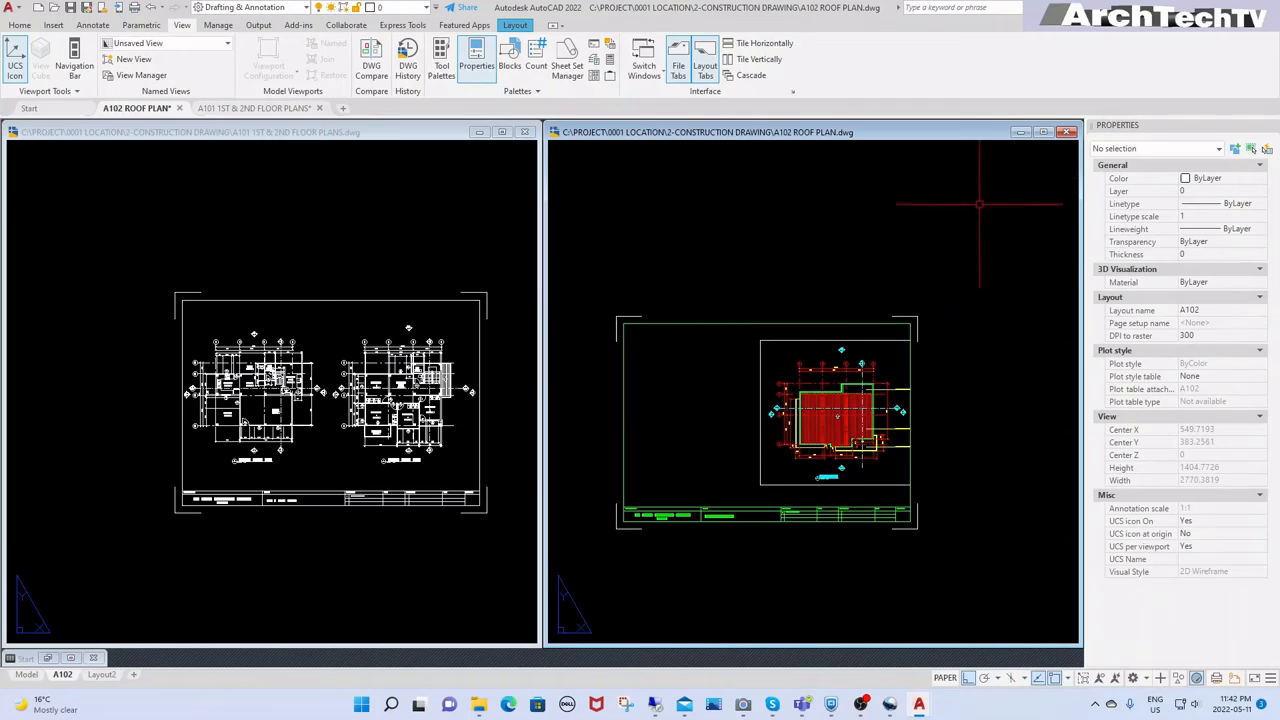
Step: Maximize the A102 drawing and set its layout's page setup to the DWG To PDF.pc3 plotter with ISO A1 (594.00 x 841.00 MM) paper
{"action": "left_click", "coordinate": [1043, 132]}
{"action": "right_click", "coordinate": [62, 674]}
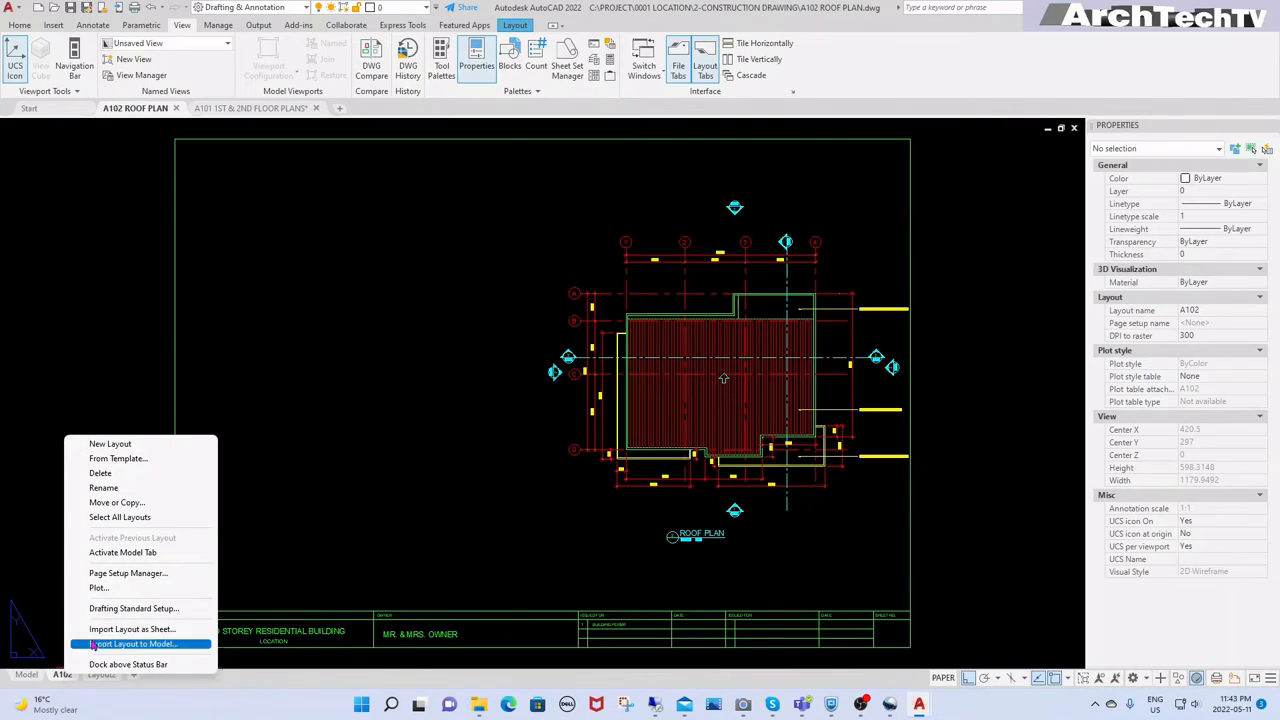
{"action": "left_click", "coordinate": [130, 573]}
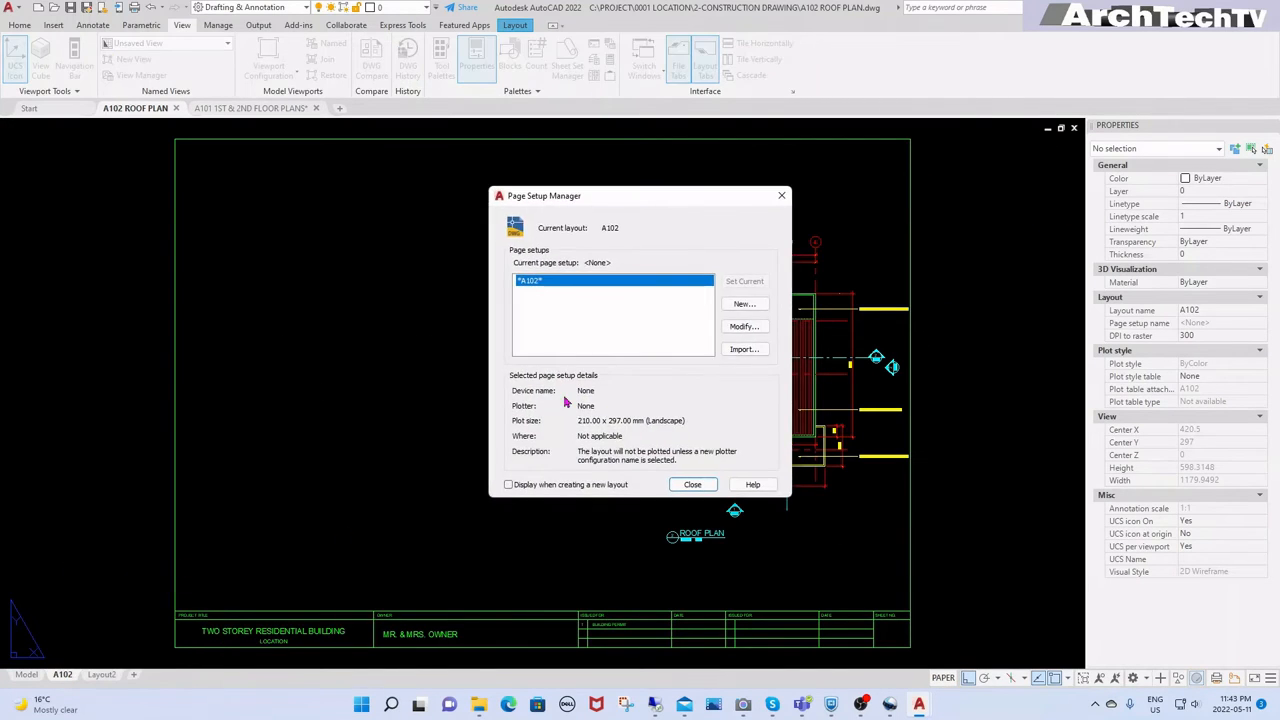
{"action": "left_click", "coordinate": [745, 327]}
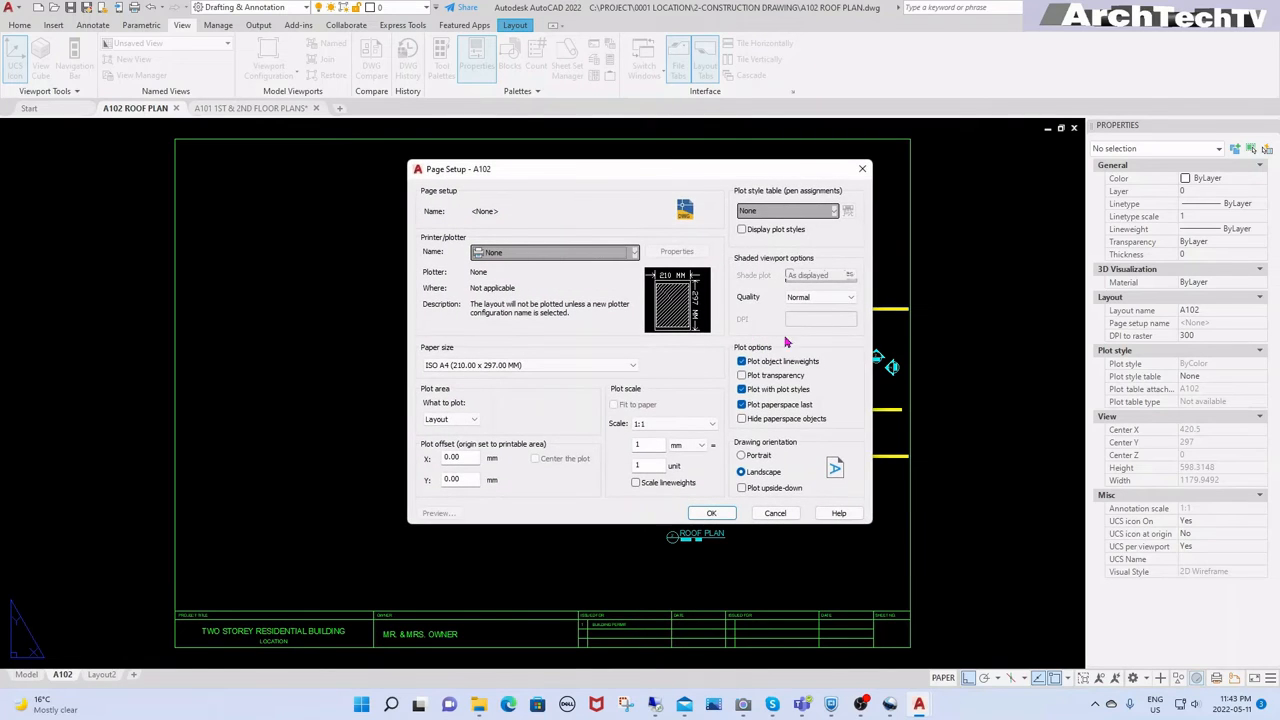
{"action": "left_click", "coordinate": [635, 255]}
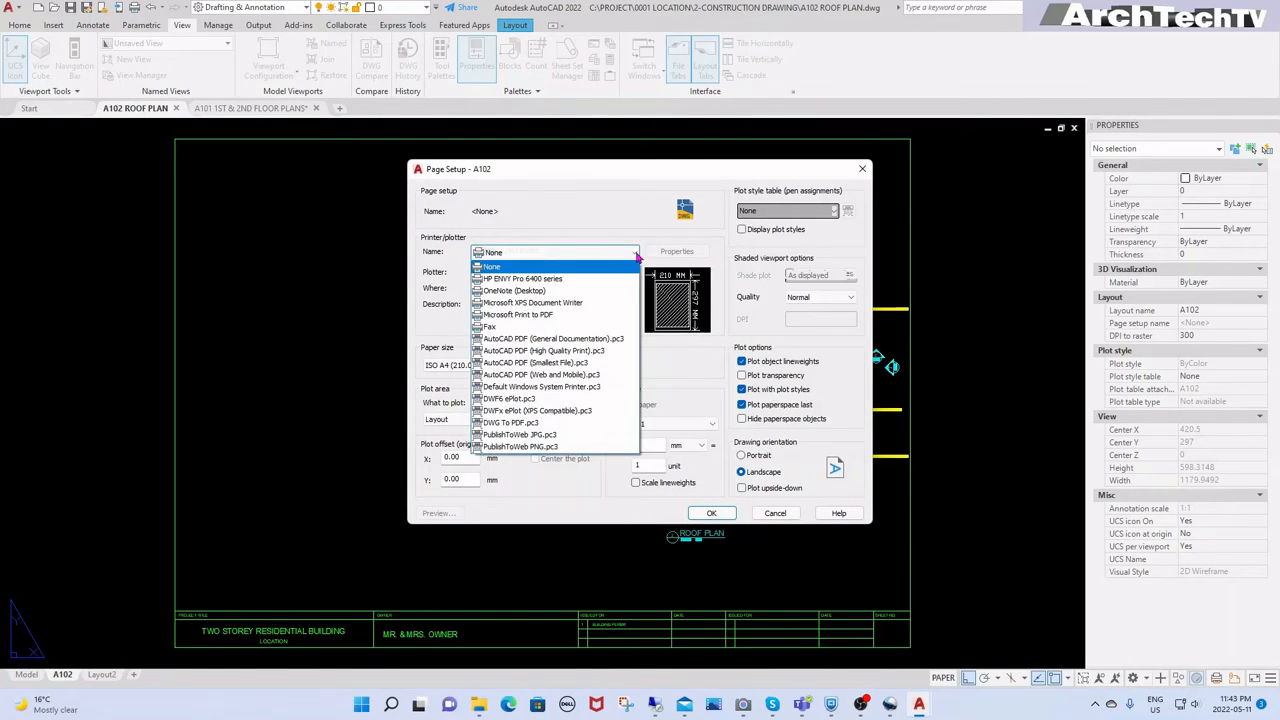
{"action": "left_click", "coordinate": [542, 425]}
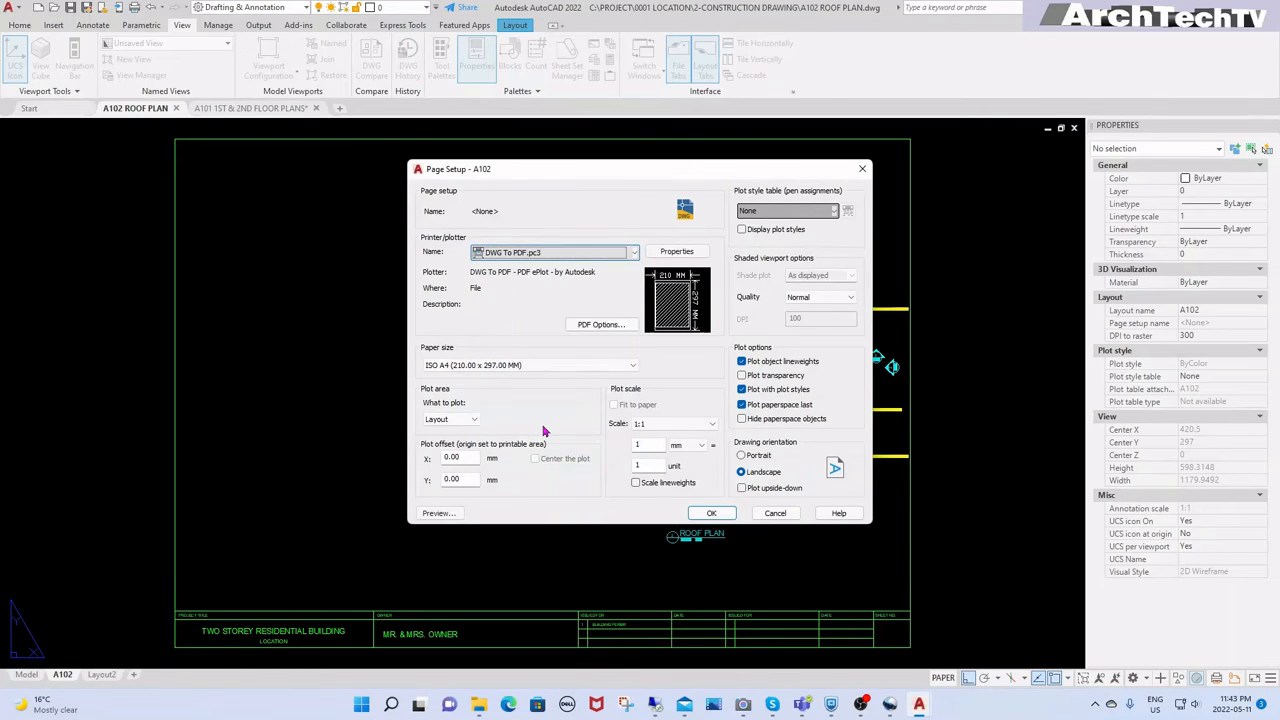
{"action": "left_click", "coordinate": [630, 367]}
{"action": "left_click_drag", "start_coordinate": [634, 556], "coordinate": [636, 515]}
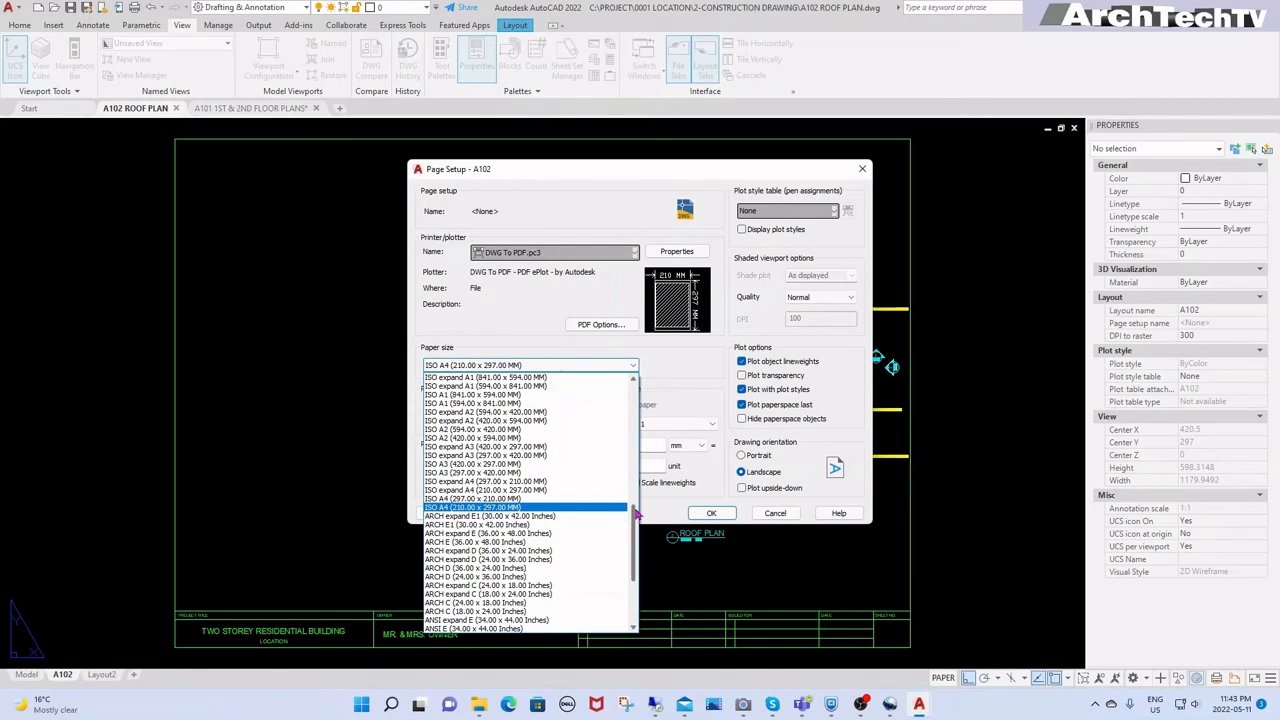
{"action": "left_click", "coordinate": [520, 404]}
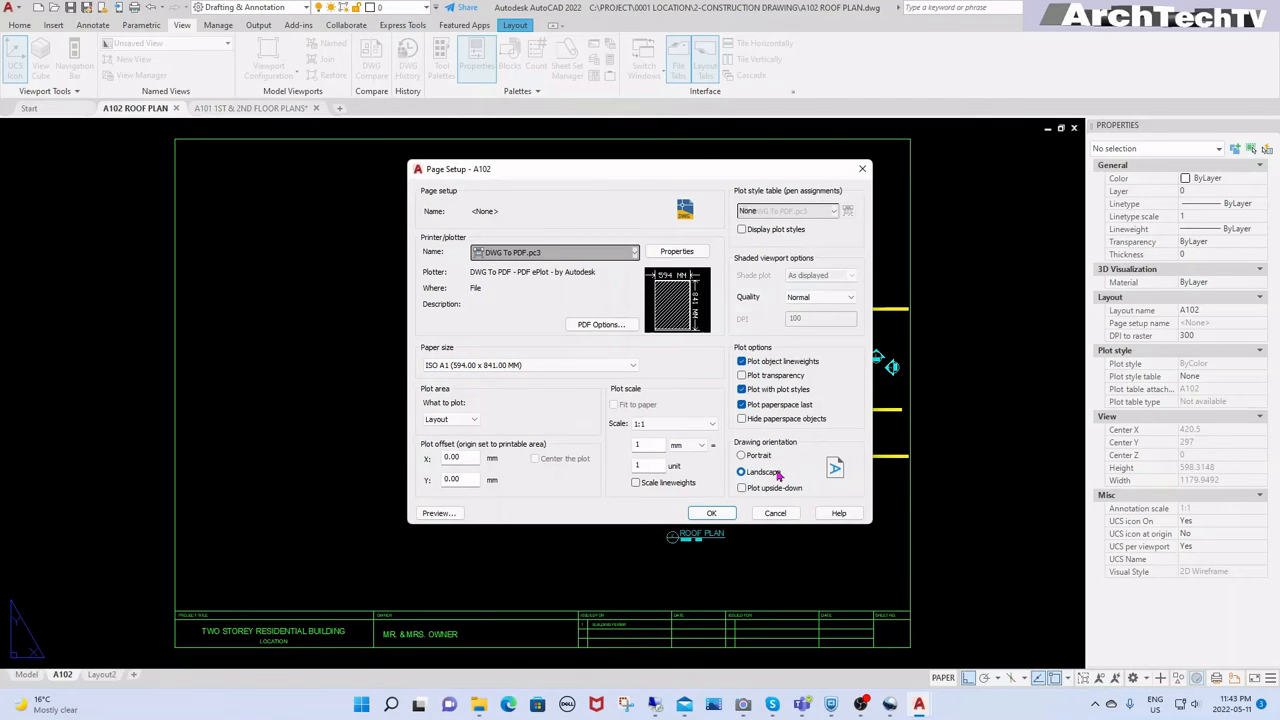
Step: Set the A102 page setup's plot area to Extents and center the plot on the paper
{"action": "left_click", "coordinate": [477, 421]}
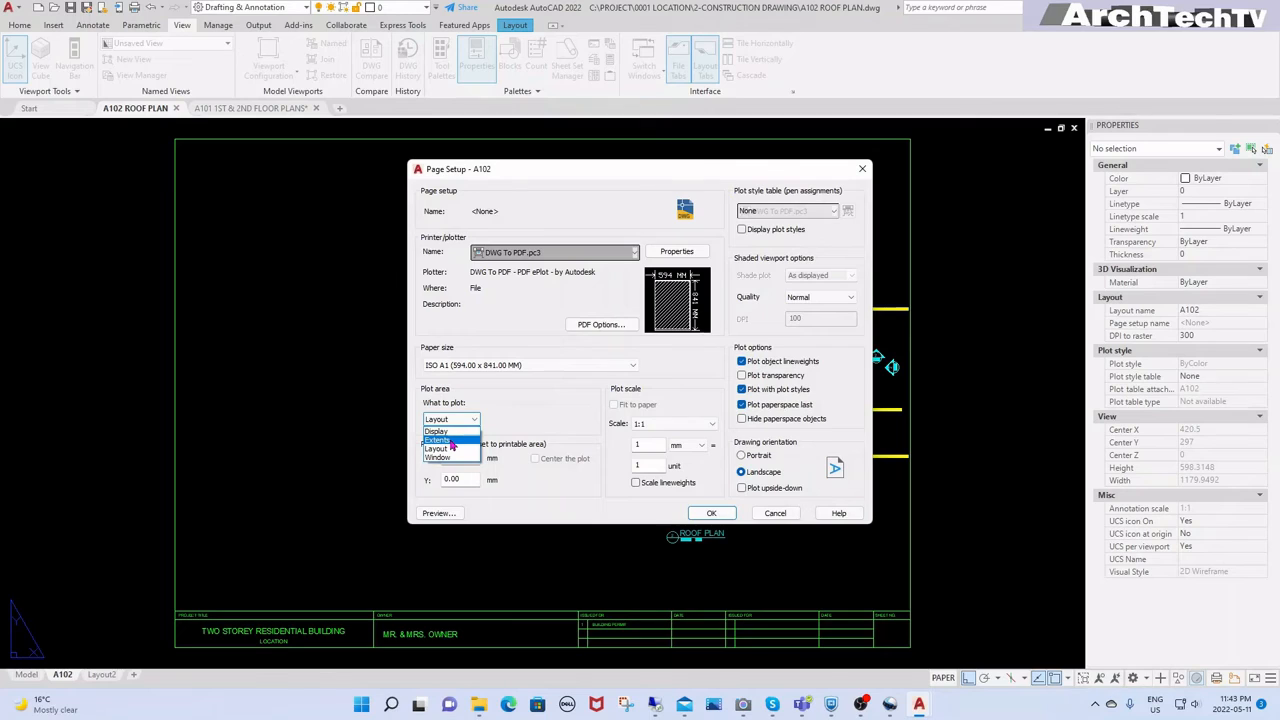
{"action": "left_click", "coordinate": [440, 440]}
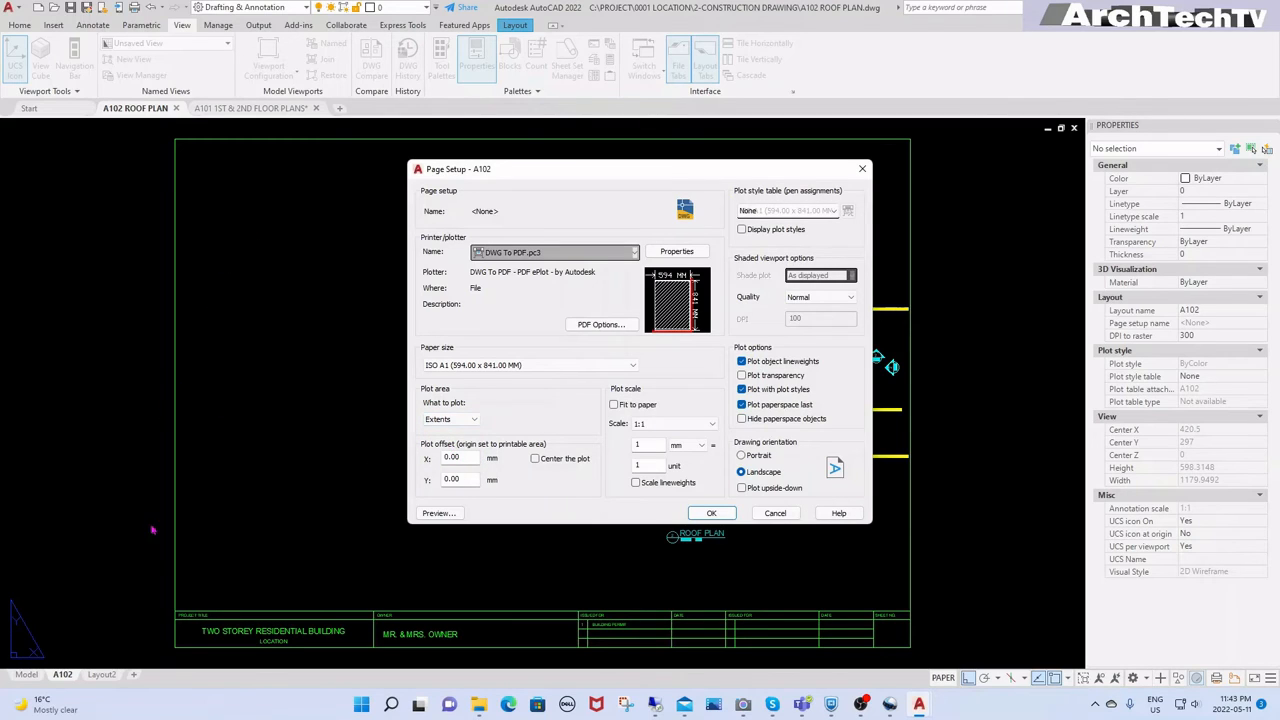
{"action": "left_click", "coordinate": [535, 459]}
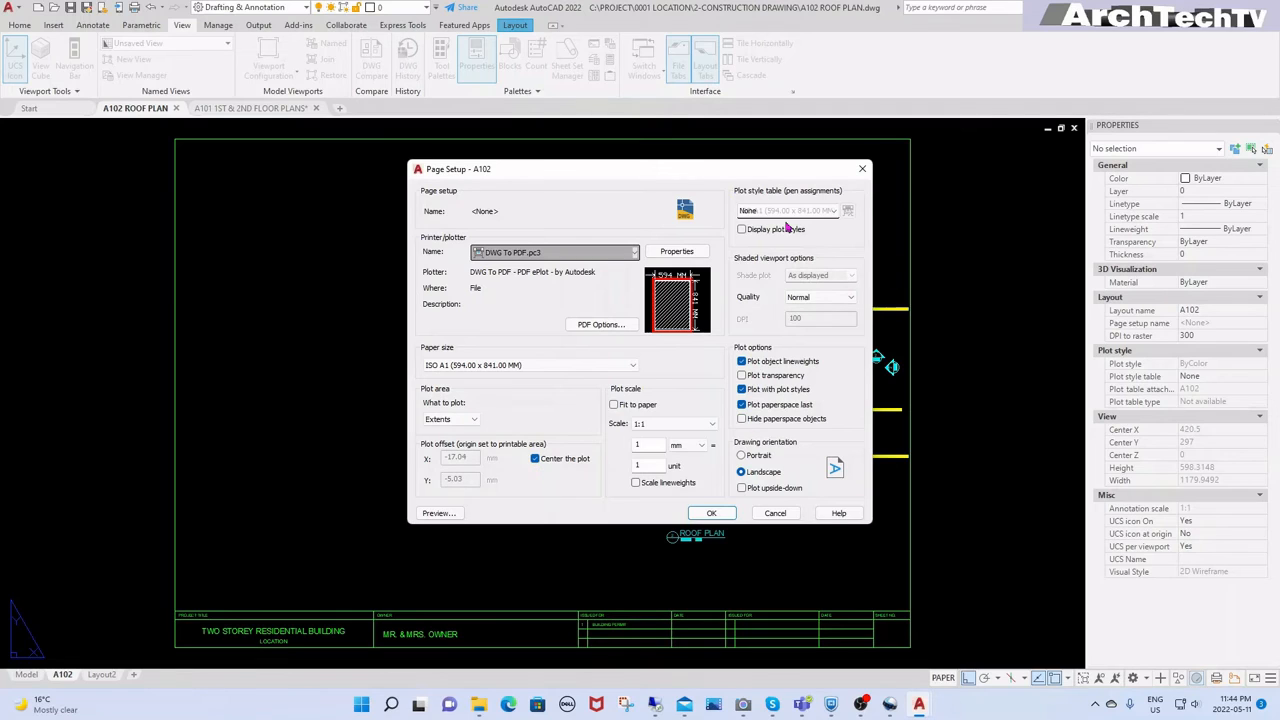
Step: Assign STANDARD PLOT STYLE.ctb to the A102 page setup, display the plot styles on the layout and close the page setup
{"action": "left_click", "coordinate": [788, 211]}
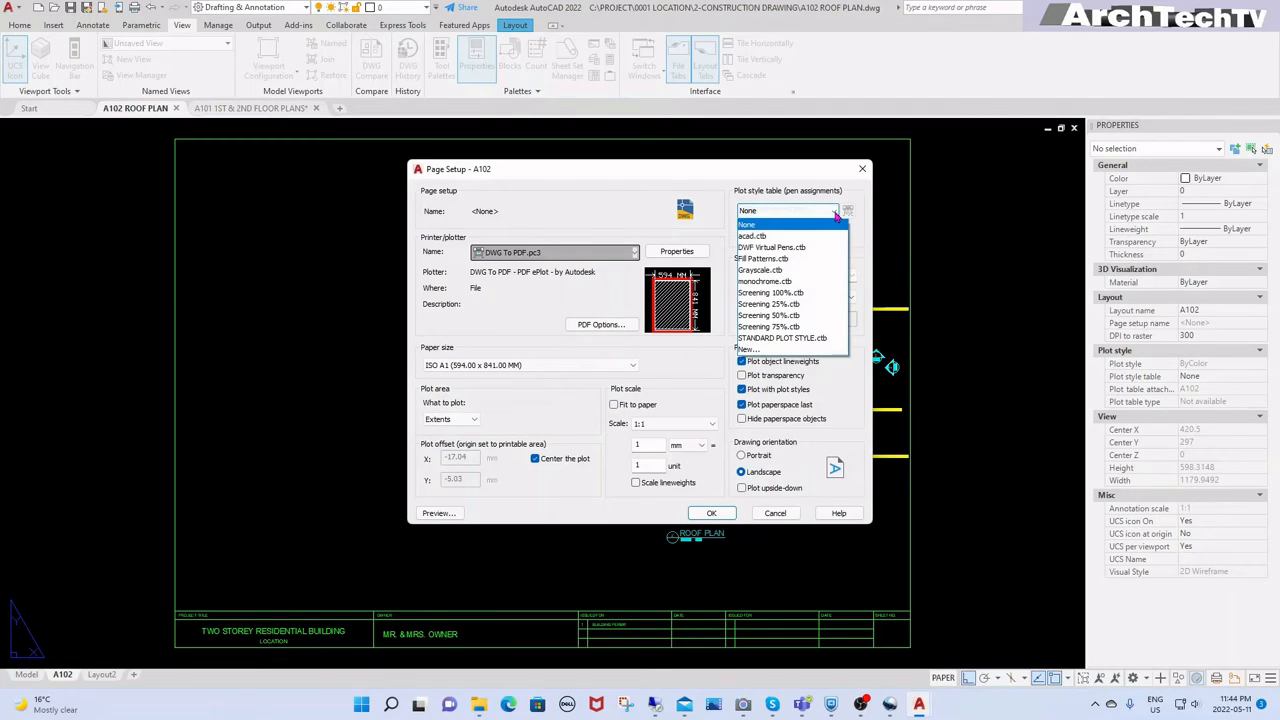
{"action": "left_click", "coordinate": [795, 339]}
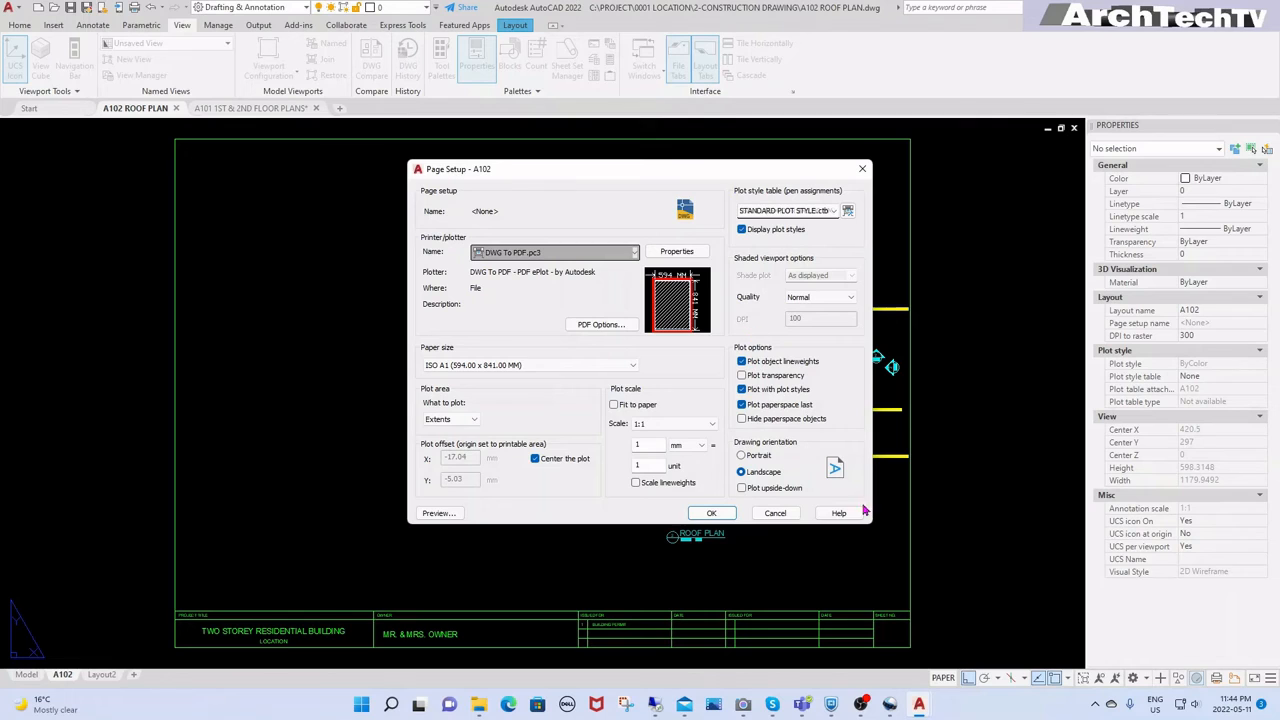
{"action": "left_click", "coordinate": [722, 515]}
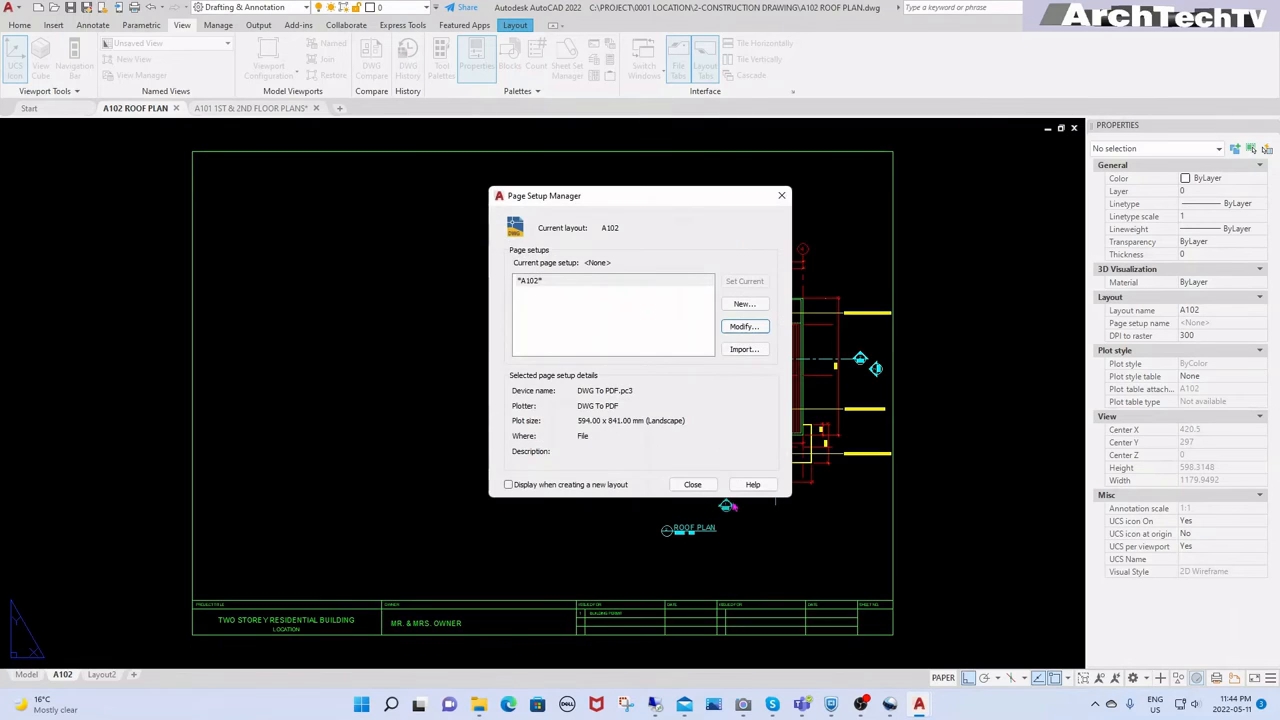
{"action": "left_click", "coordinate": [694, 484]}
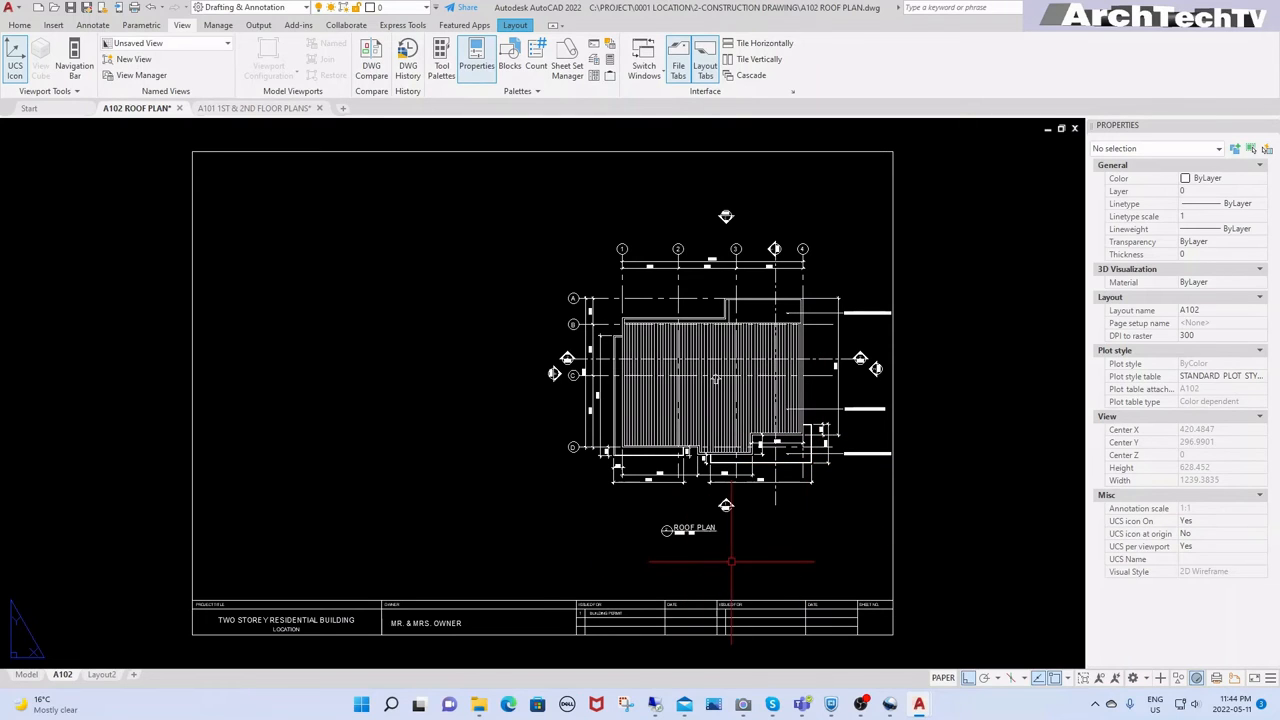
Step: Enter the A102 roof plan viewport and open the 100_ROOF PLAN external reference for editing in its own drawing
{"action": "scroll", "coordinate": [643, 538], "scroll_direction": "up", "scroll_amount": 2}
{"action": "scroll", "coordinate": [656, 539], "scroll_direction": "up", "scroll_amount": 2}
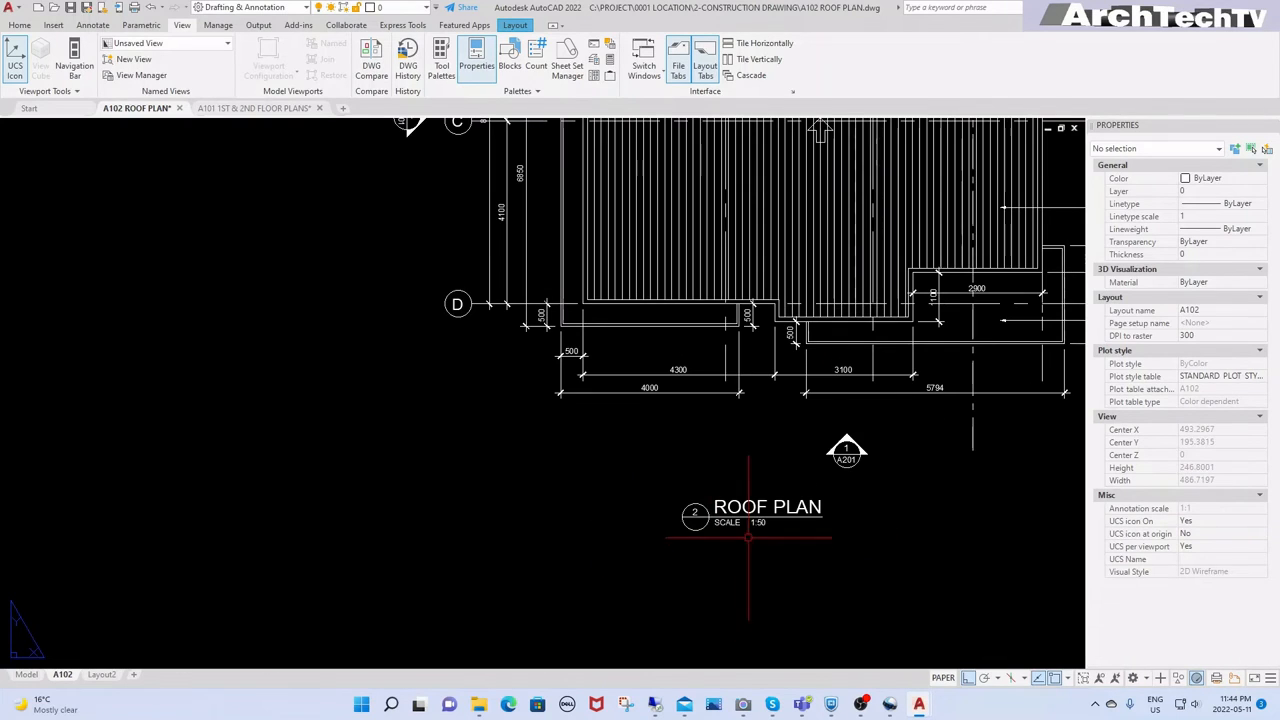
{"action": "double_click", "coordinate": [757, 541]}
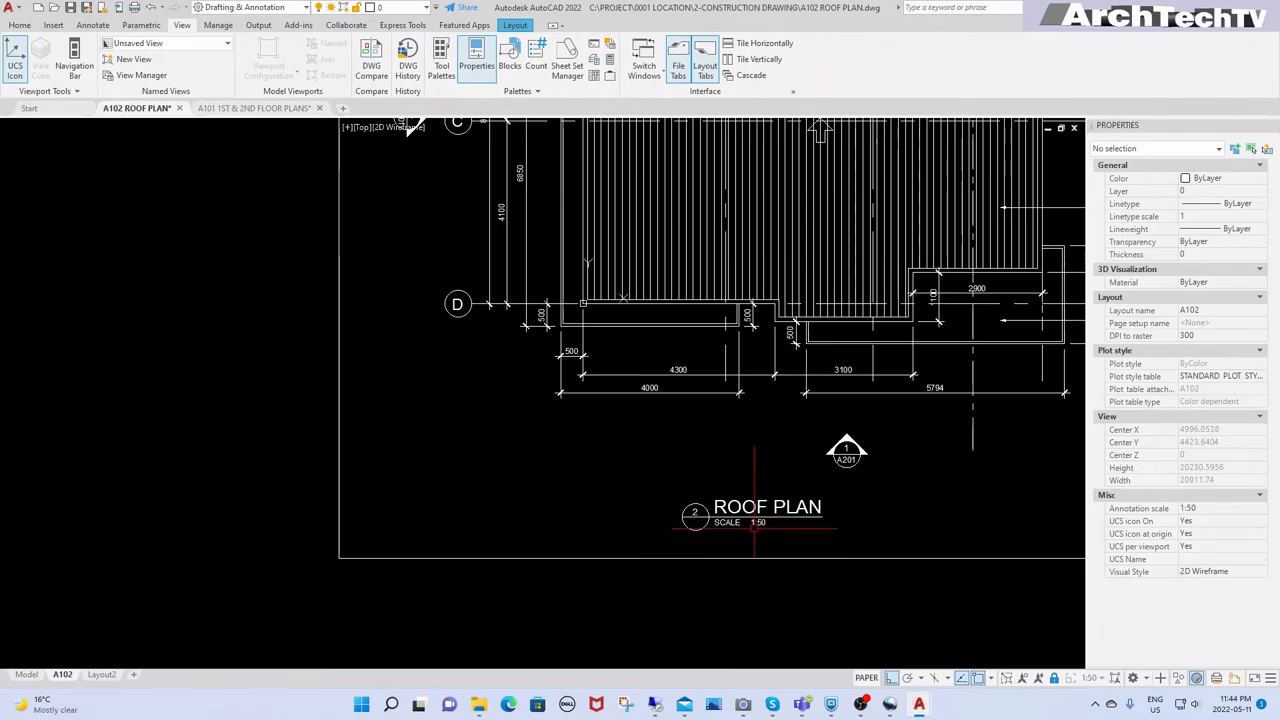
{"action": "left_click", "coordinate": [755, 510]}
{"action": "right_click", "coordinate": [750, 505]}
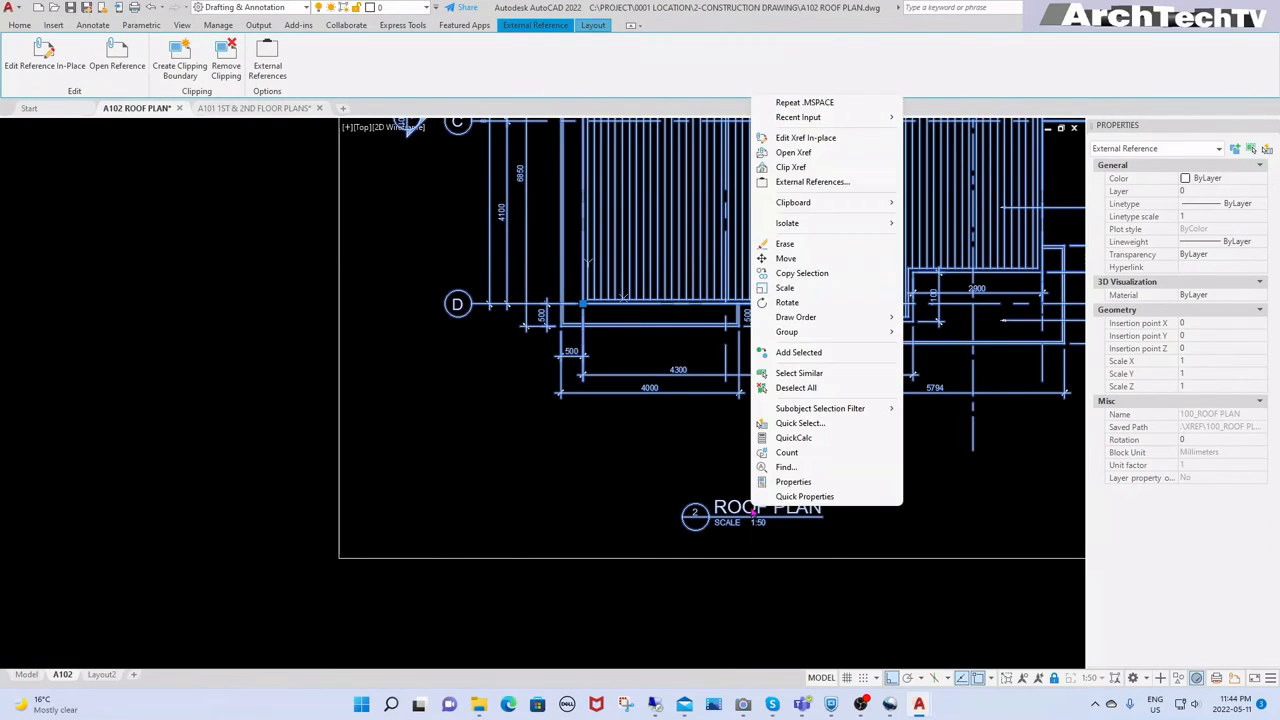
{"action": "left_click", "coordinate": [793, 152]}
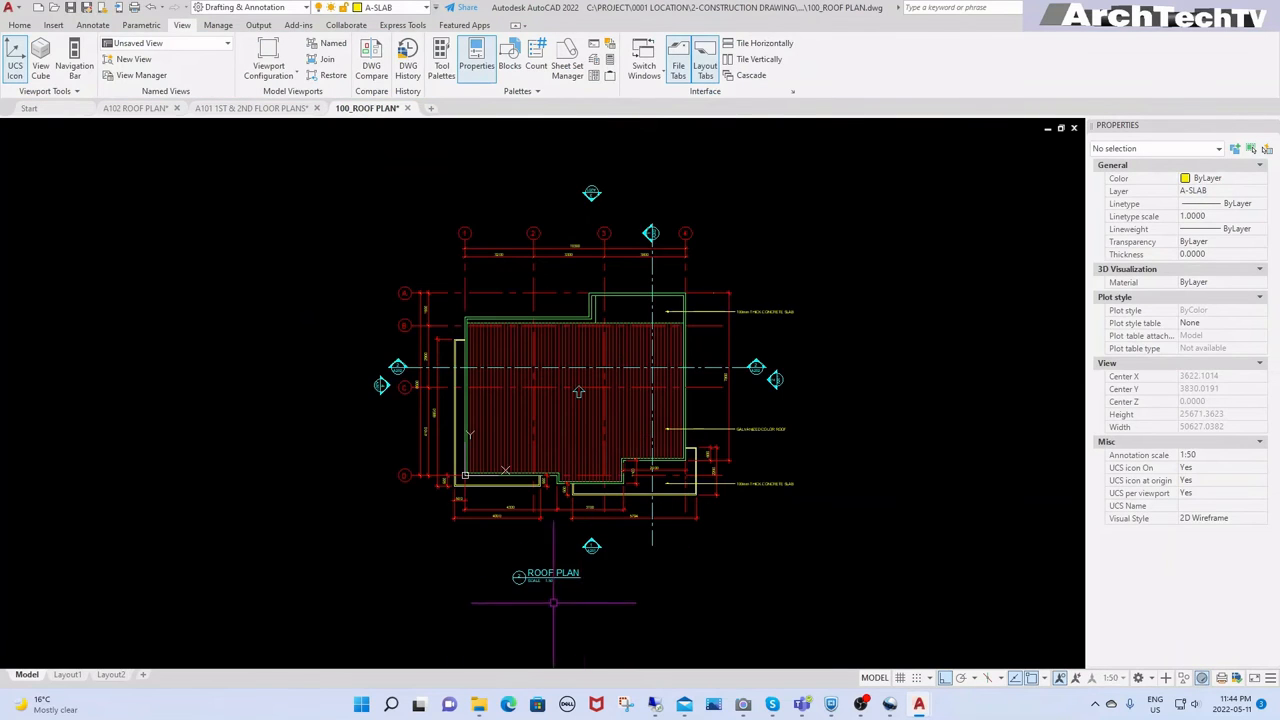
{"action": "scroll", "coordinate": [515, 596], "scroll_direction": "up", "scroll_amount": 6}
{"action": "type", "text": "ed"}
{"action": "key", "text": "Return"}
{"action": "left_click", "coordinate": [537, 517]}
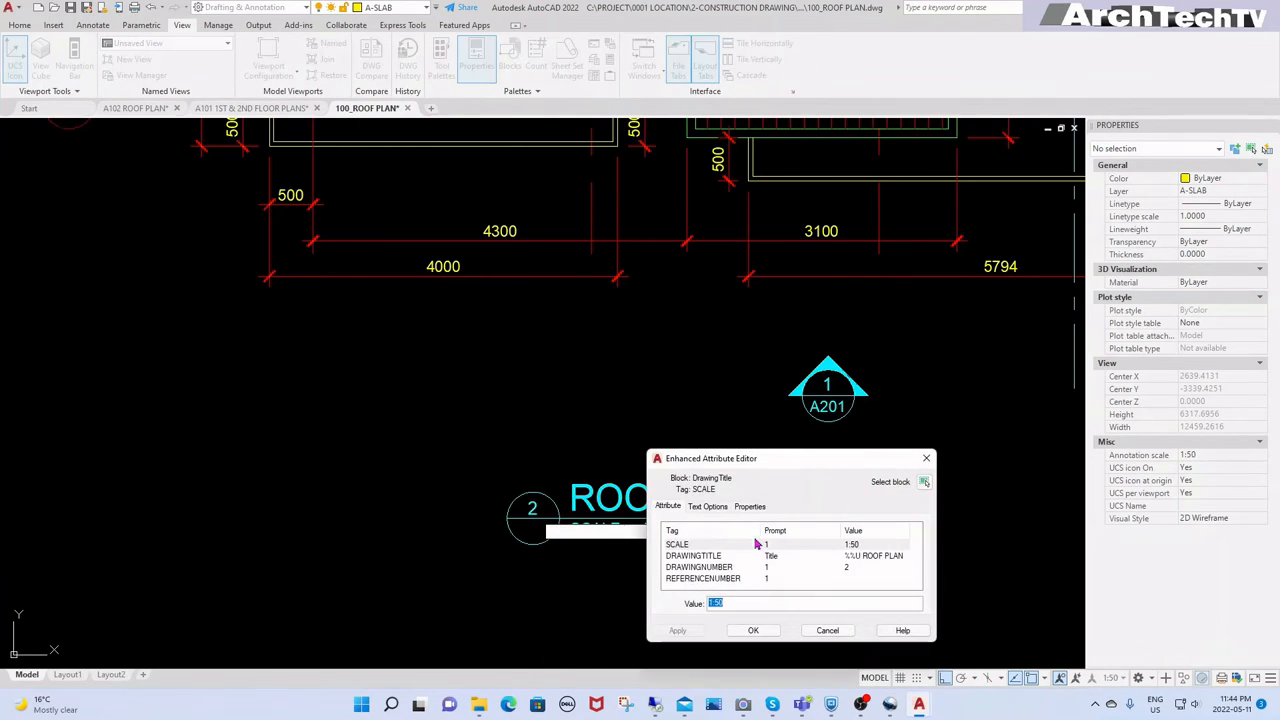
{"action": "type", "text": "1"}
{"action": "left_click", "coordinate": [769, 629]}
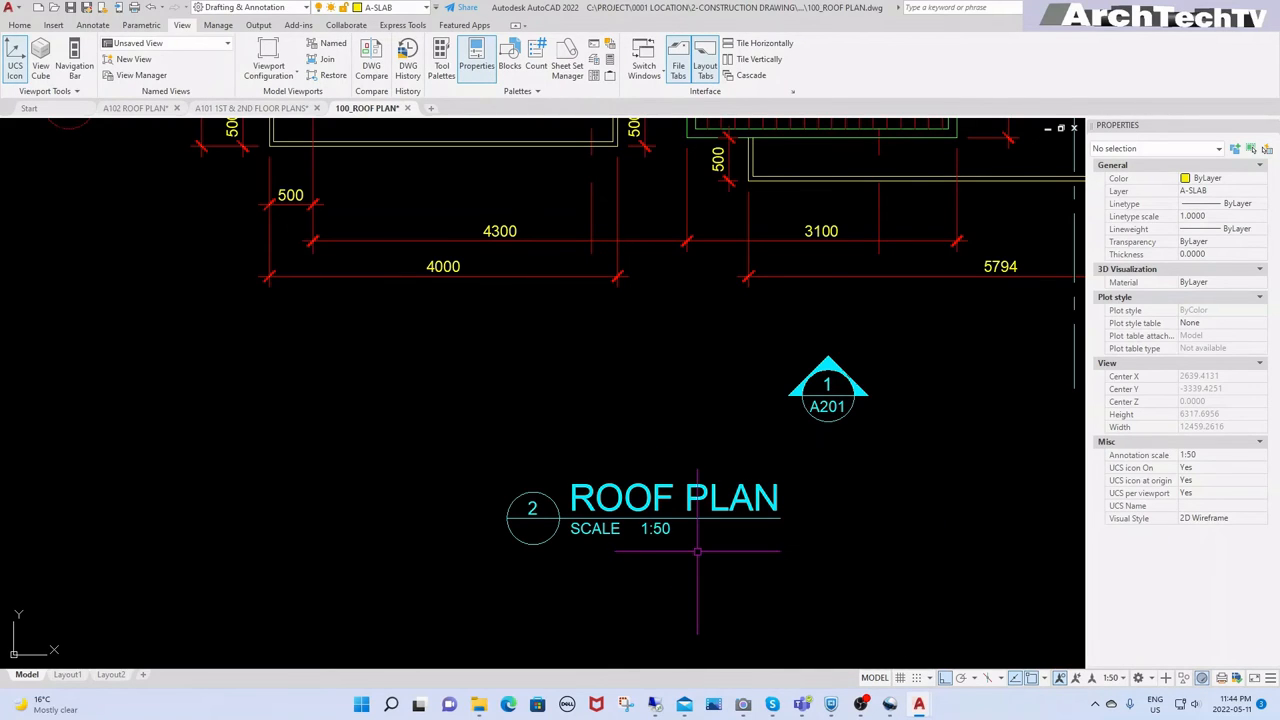
Step: Set the DRAWINGNUMBER attribute of the ROOF PLAN drawing title block to 1
{"action": "double_click", "coordinate": [550, 515]}
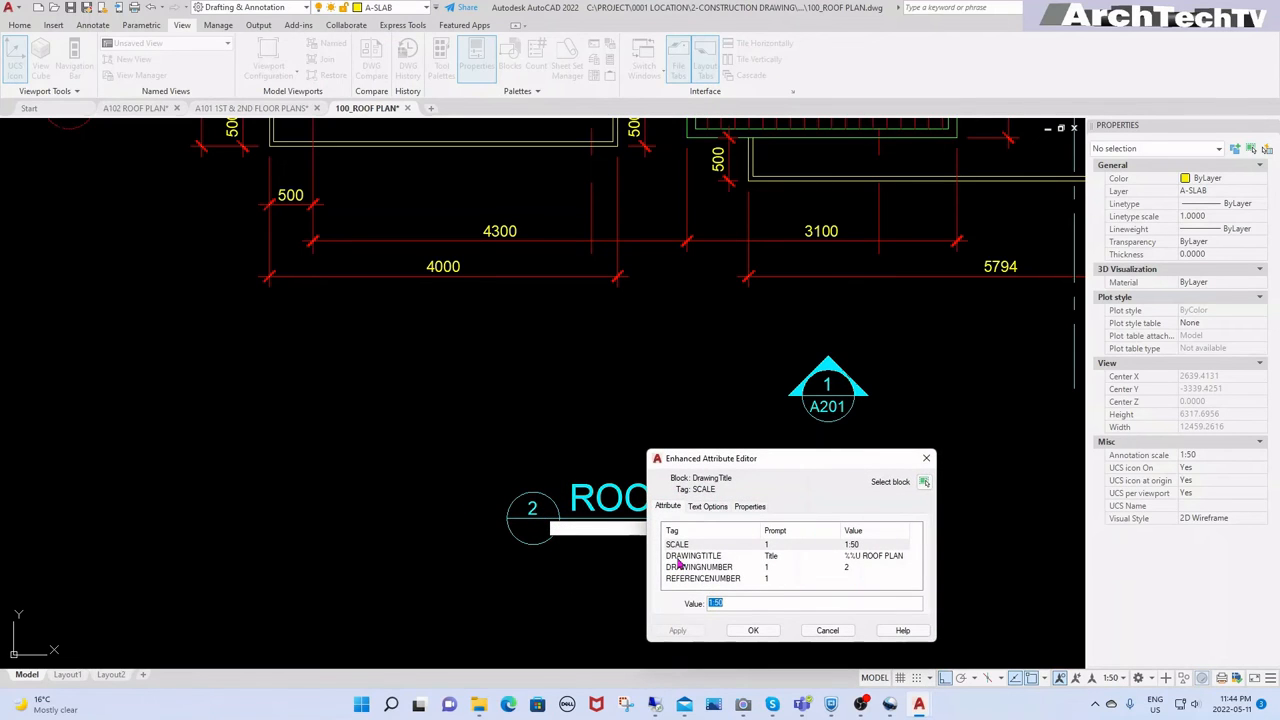
{"action": "left_click", "coordinate": [713, 568]}
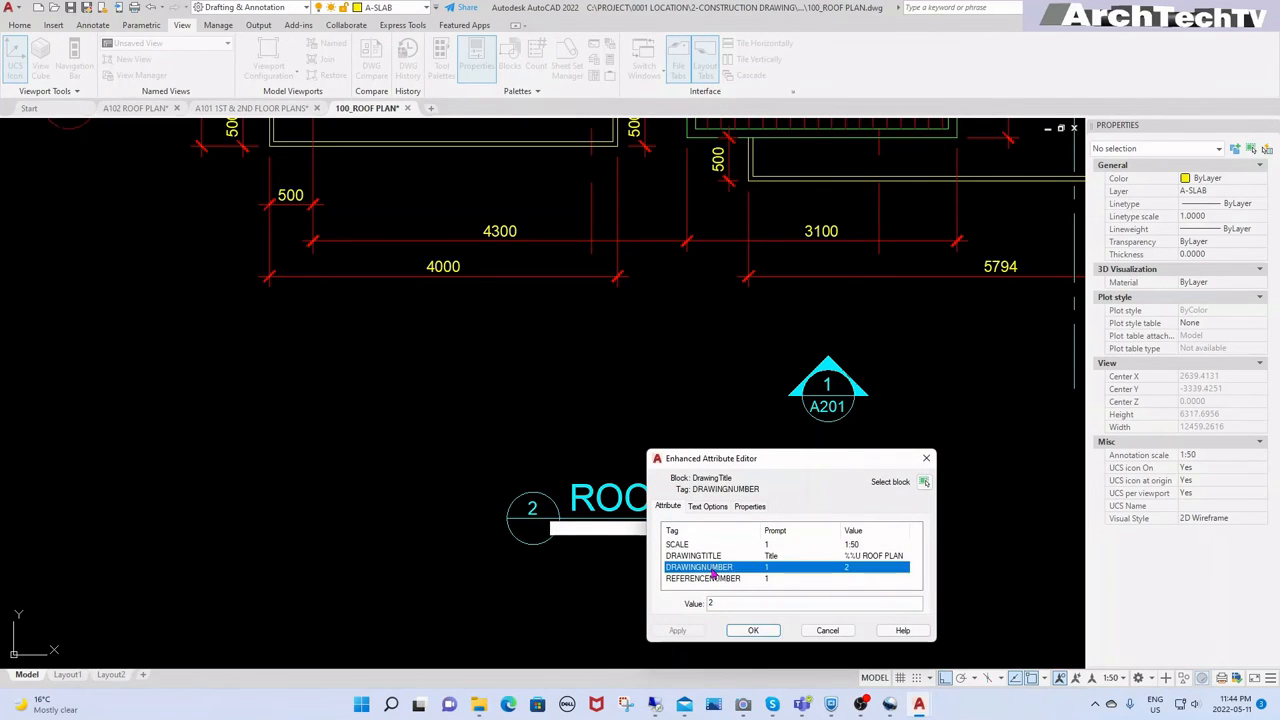
{"action": "double_click", "coordinate": [752, 604]}
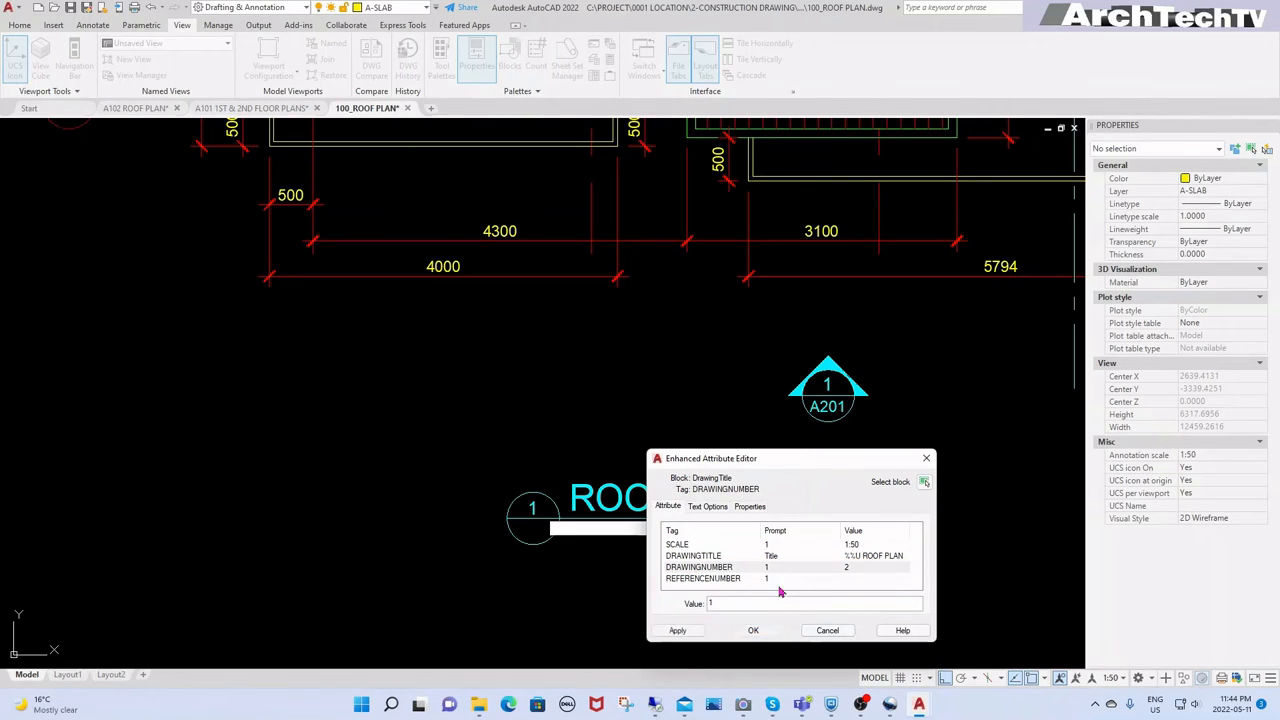
{"action": "key", "text": "Return"}
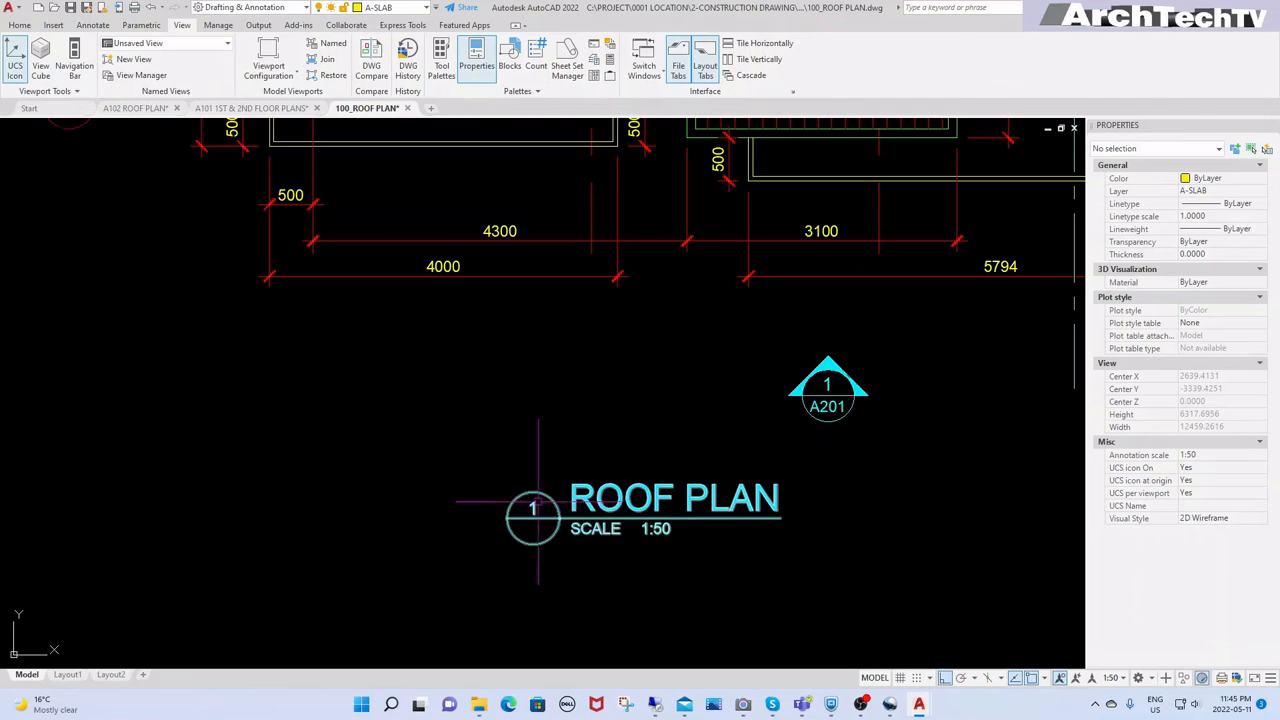
Step: Save and close the 100_ROOF PLAN drawing, and close the A101 floor plans drawing without saving its changes
{"action": "scroll", "coordinate": [563, 472], "scroll_direction": "down", "scroll_amount": 5}
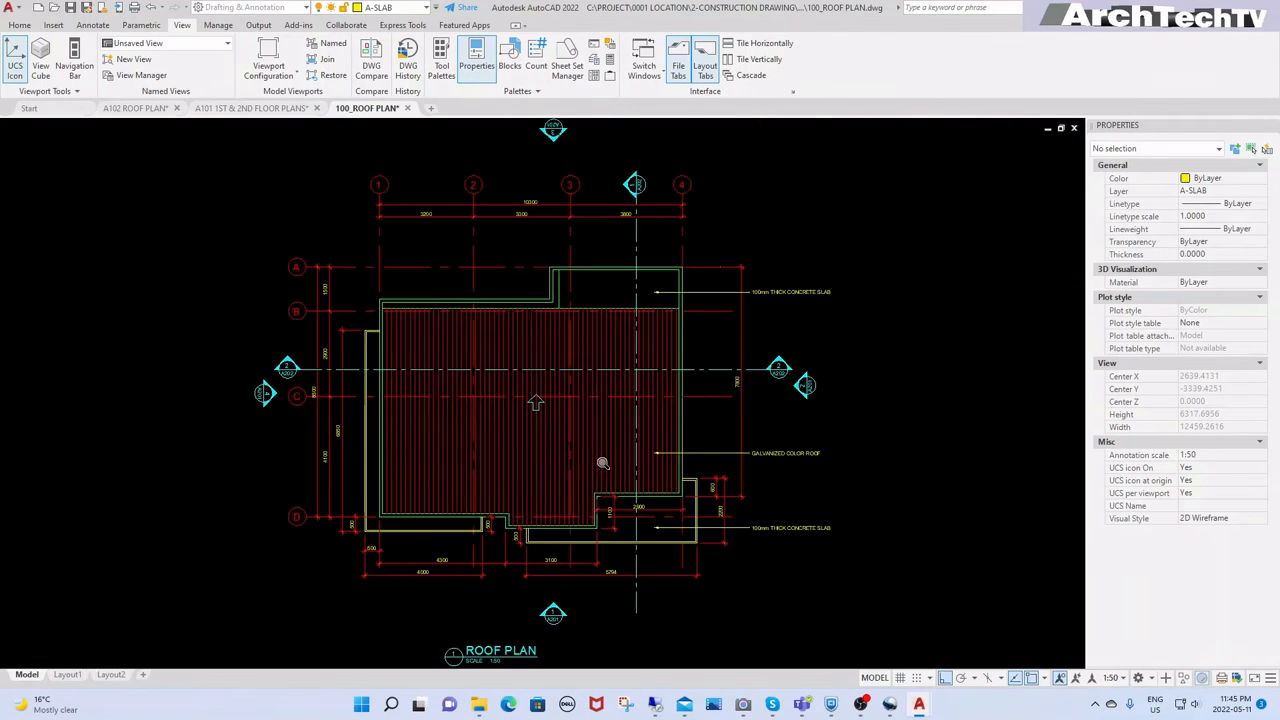
{"action": "type", "text": "QSAVE"}
{"action": "key", "text": "Return"}
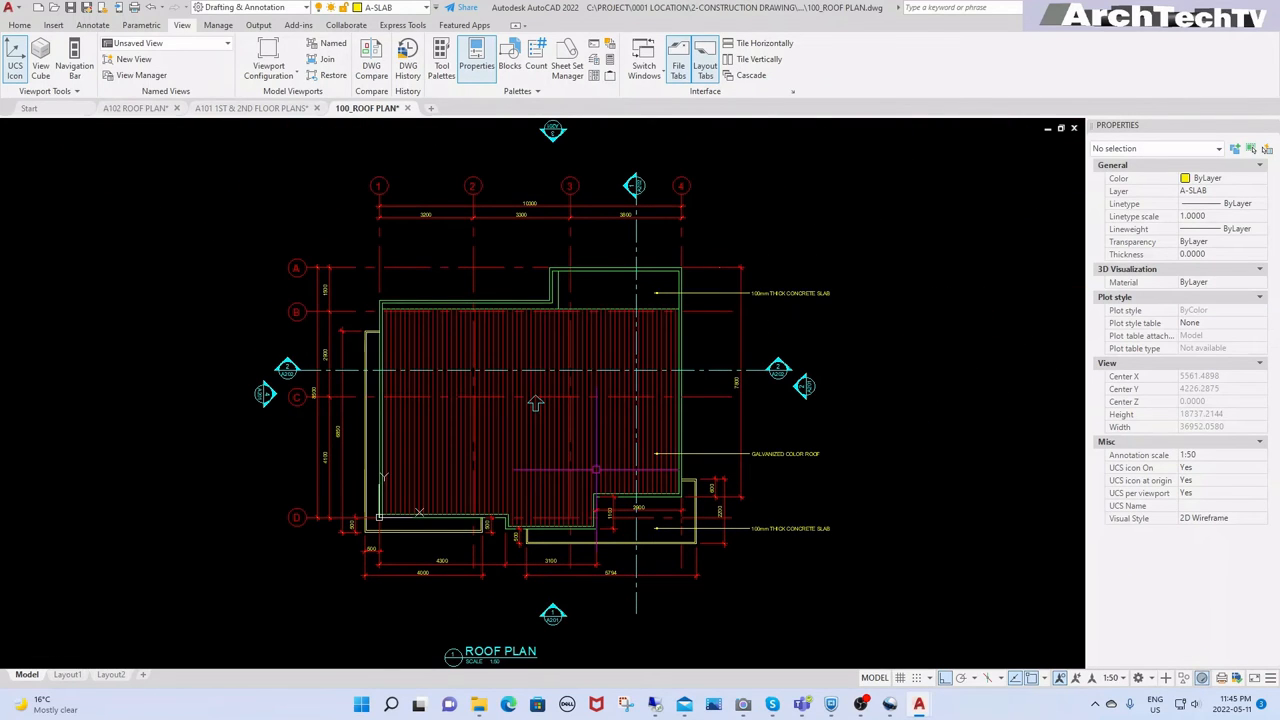
{"action": "type", "text": "CLOSE"}
{"action": "key", "text": "Return"}
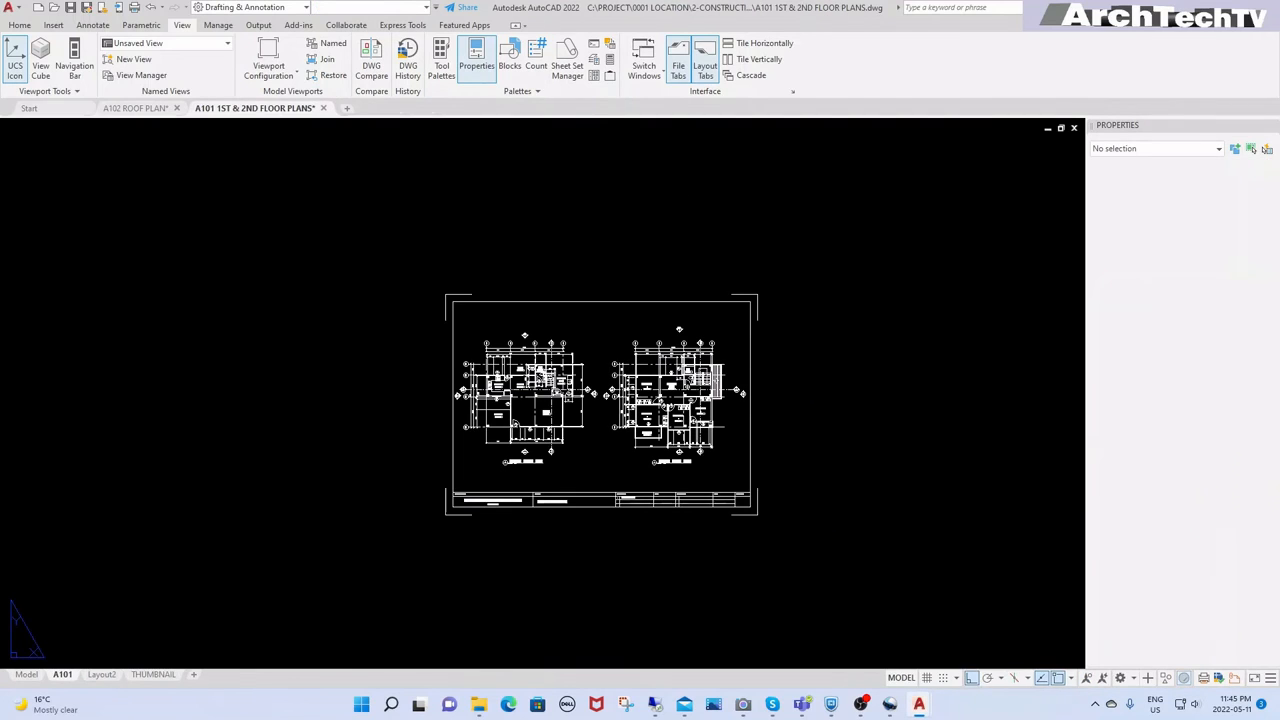
{"action": "key", "text": "Return"}
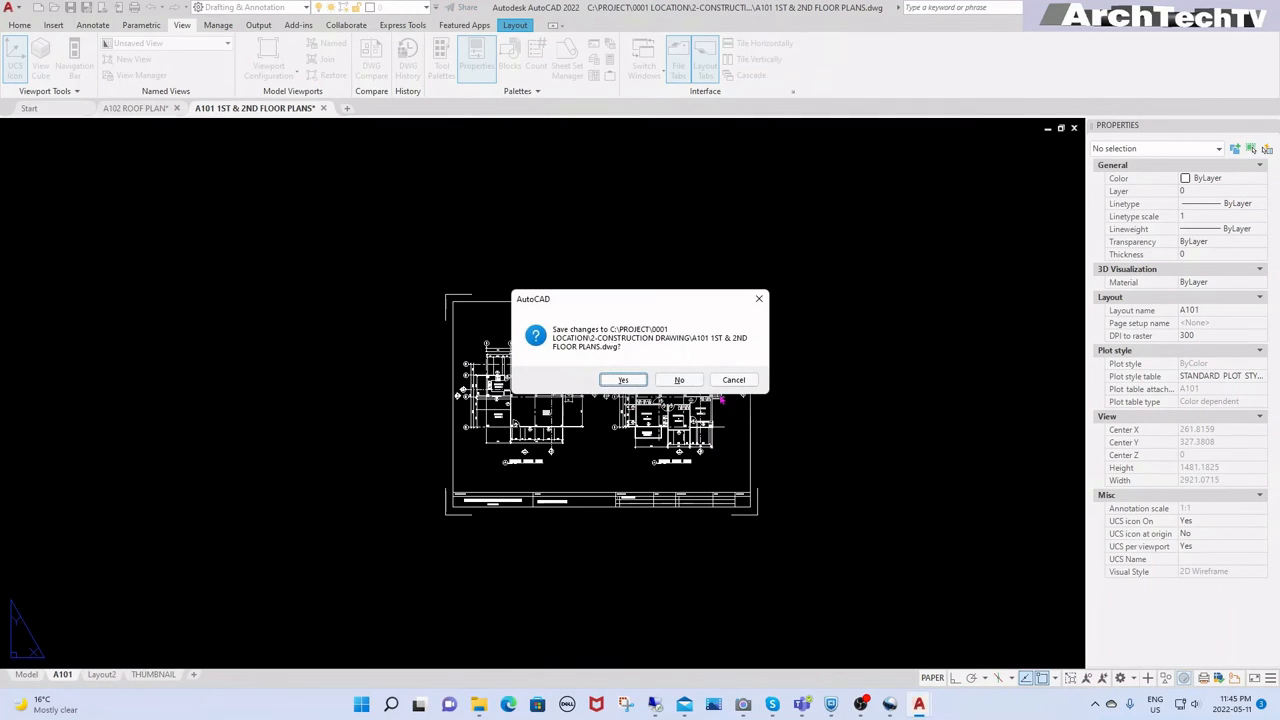
{"action": "left_click", "coordinate": [690, 381]}
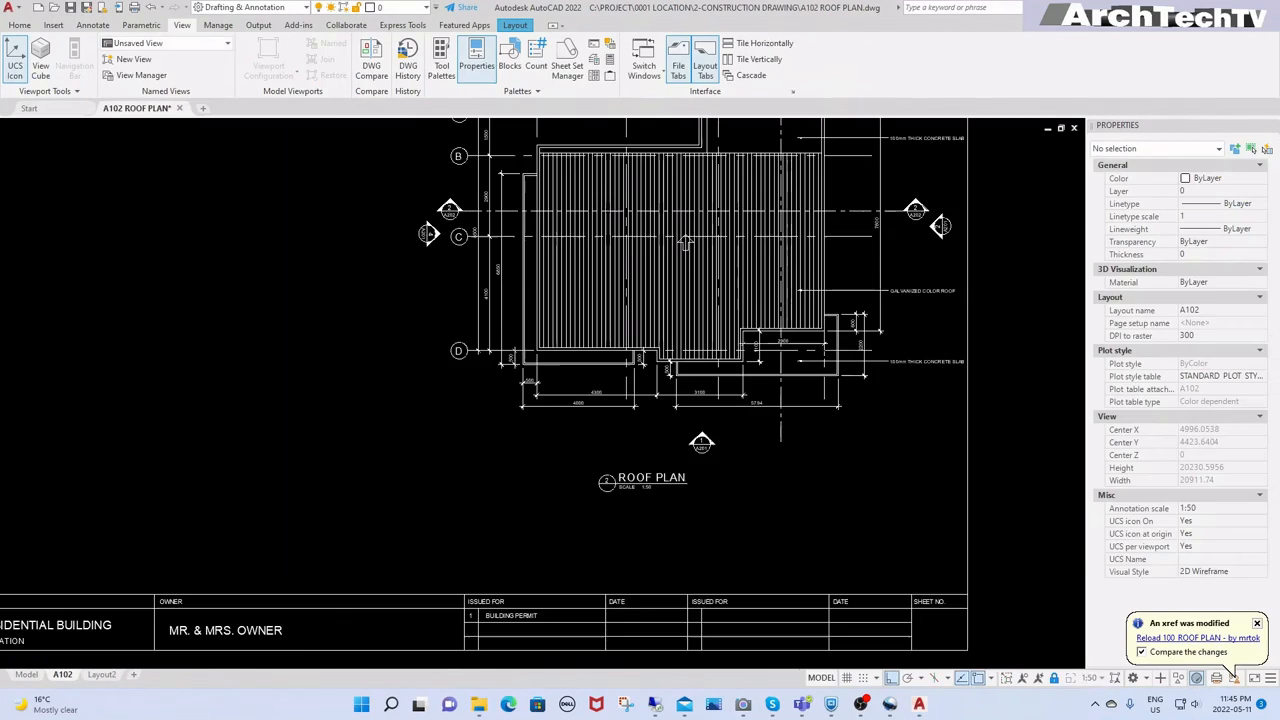
Step: Reload the modified 100_ROOF PLAN xref in A102, end the xref comparison and return to paper space
{"action": "scroll", "coordinate": [551, 405], "scroll_direction": "up", "scroll_amount": 4}
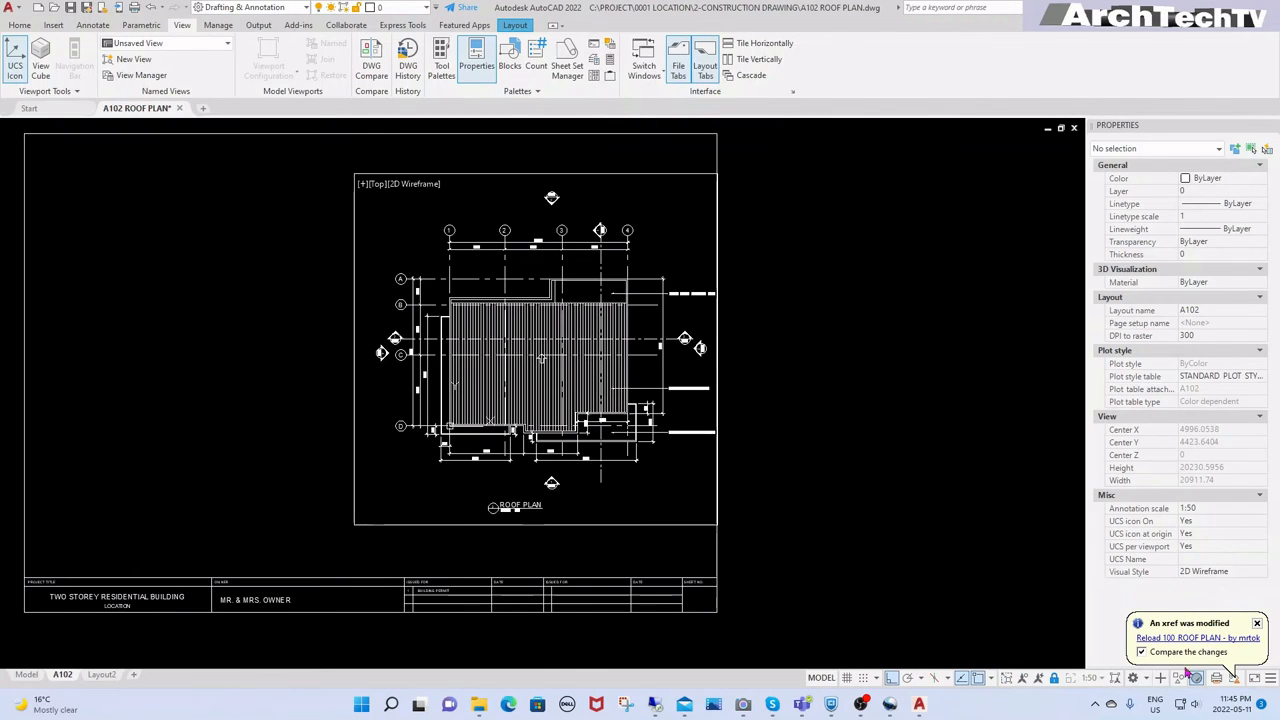
{"action": "left_click", "coordinate": [1204, 639]}
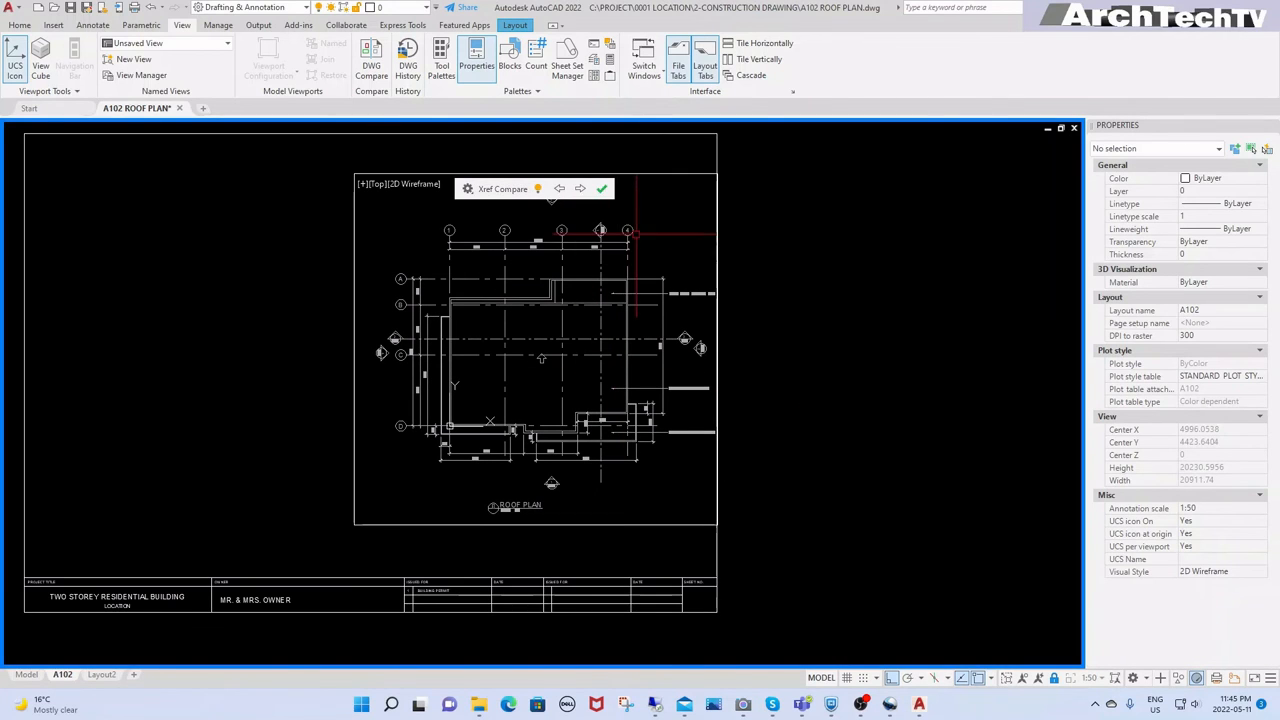
{"action": "left_click", "coordinate": [601, 191]}
{"action": "scroll", "coordinate": [496, 510], "scroll_direction": "up", "scroll_amount": 6}
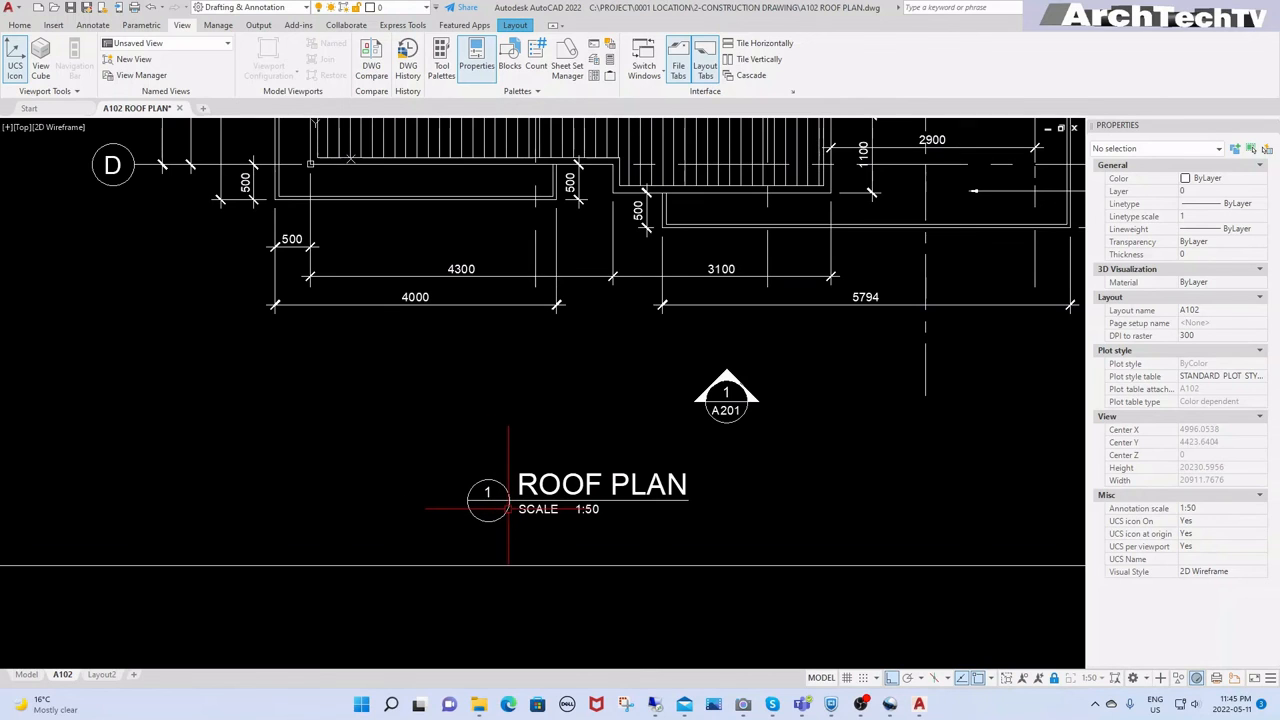
{"action": "scroll", "coordinate": [508, 508], "scroll_direction": "down", "scroll_amount": 10}
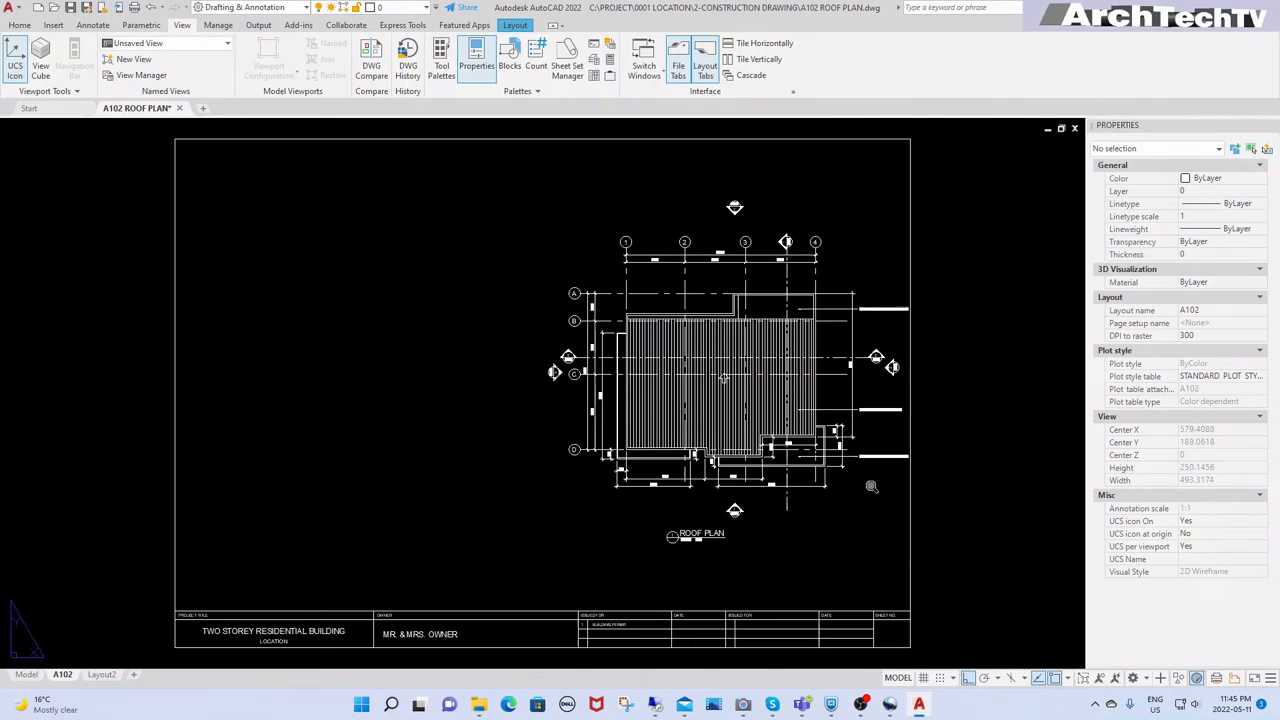
{"action": "double_click", "coordinate": [1020, 448]}
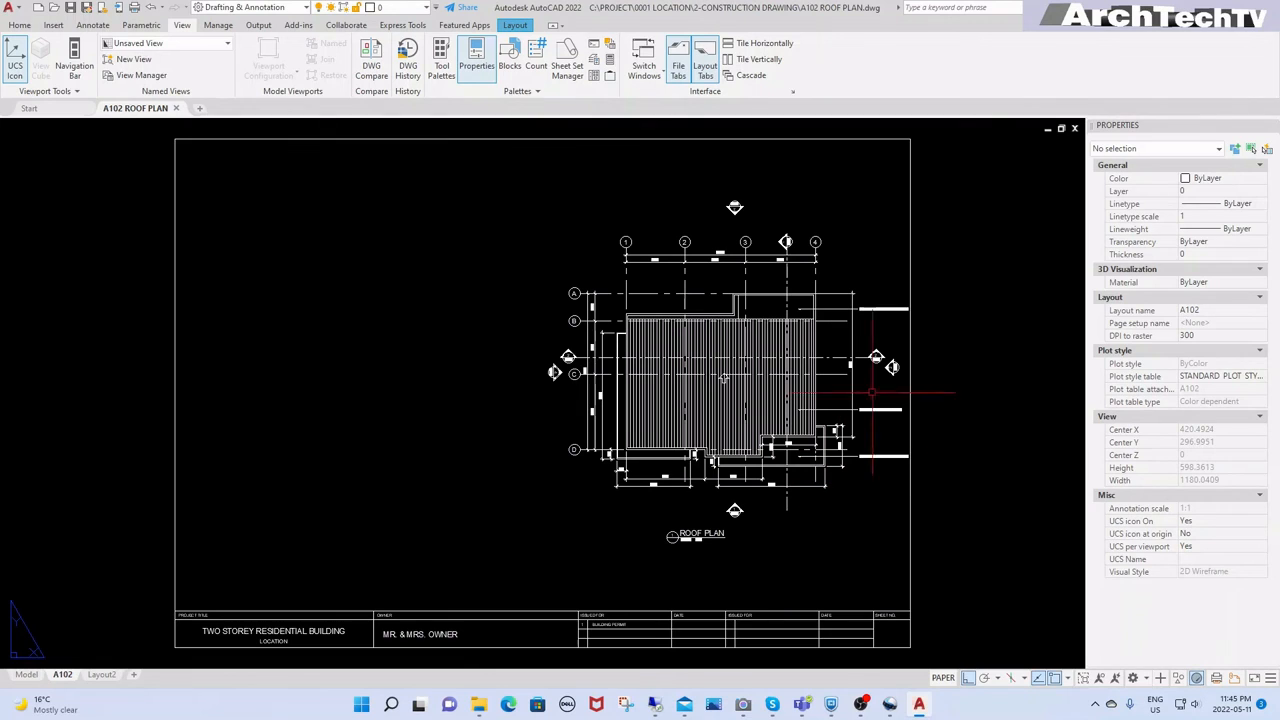
{"action": "left_click", "coordinate": [55, 8]}
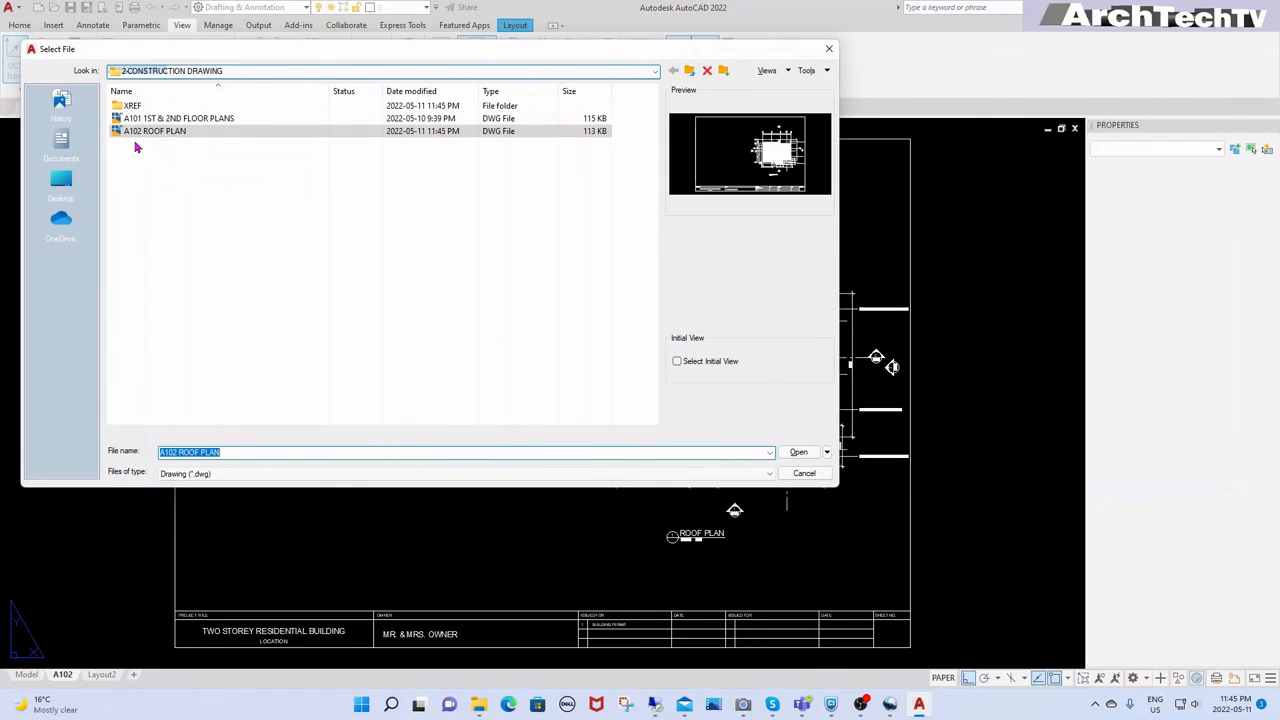
{"action": "left_click", "coordinate": [816, 456]}
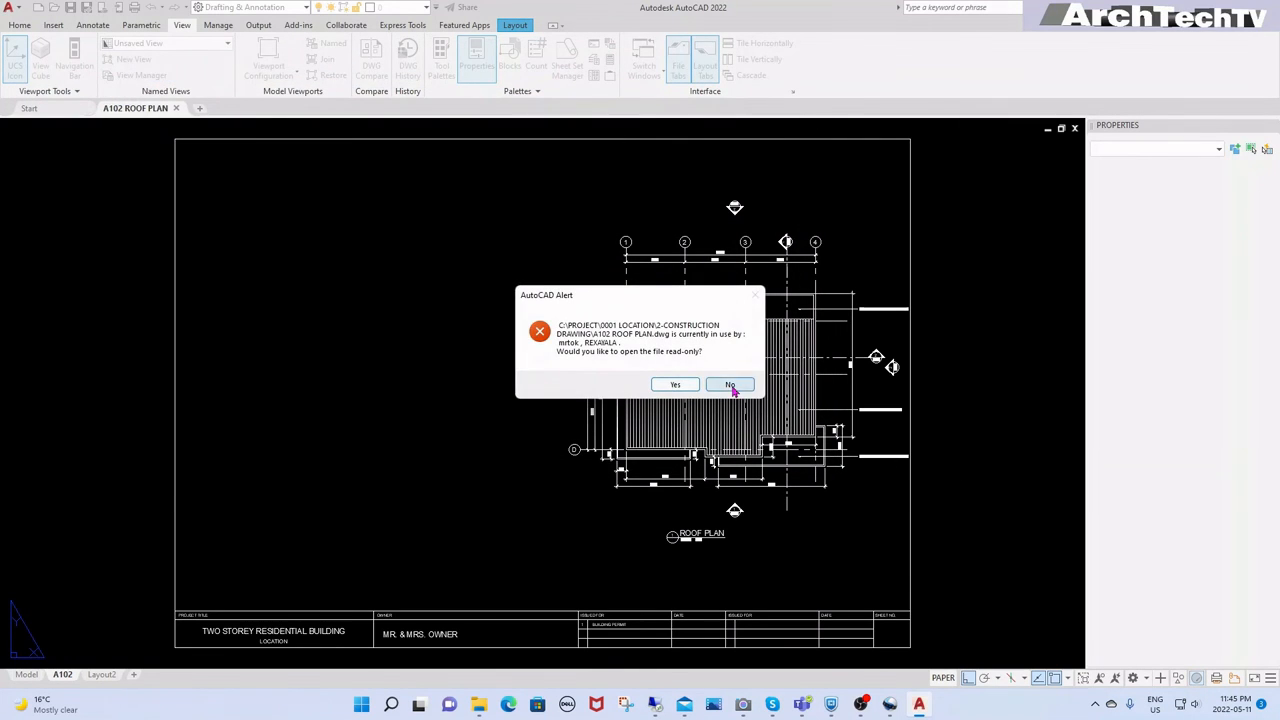
{"action": "left_click", "coordinate": [731, 385]}
{"action": "left_click", "coordinate": [805, 474]}
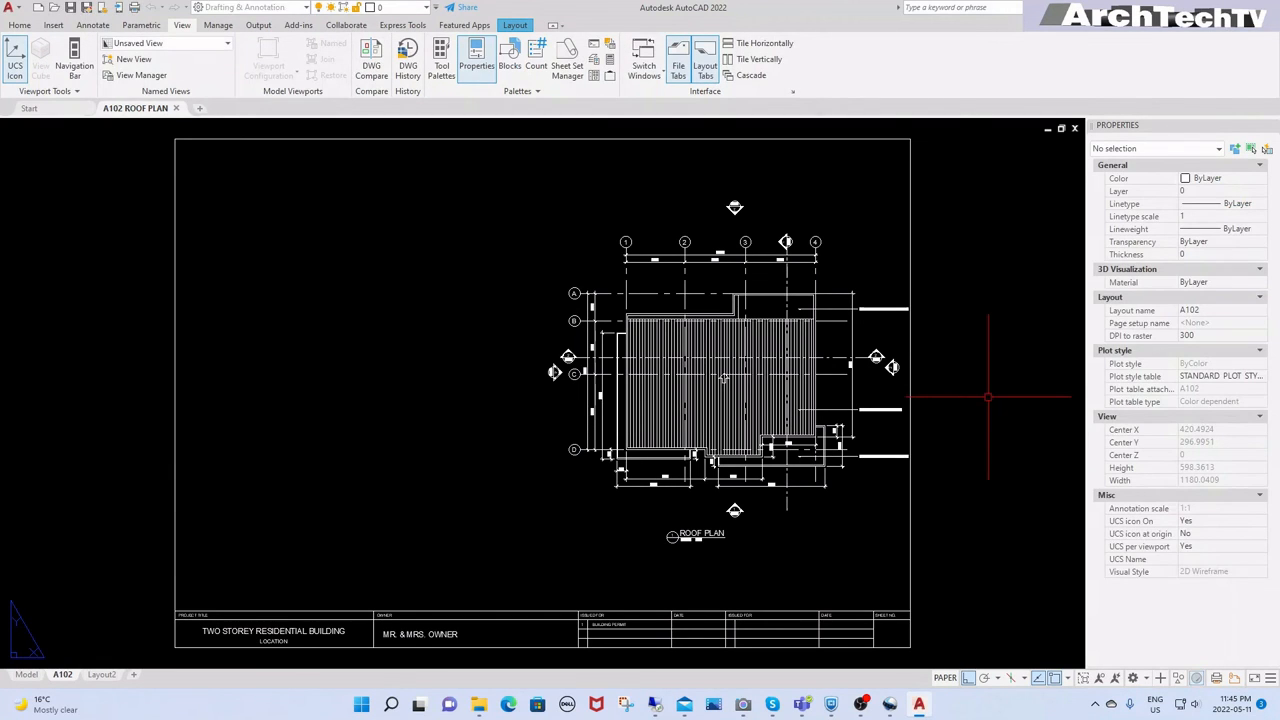
{"action": "right_click", "coordinate": [988, 397]}
{"action": "key", "text": "Escape"}
Step: Plot the A102 layout to PDF as A102 ROOF PLAN in the PRINT folder and view the whole plotted sheet
{"action": "type", "text": "plo"}
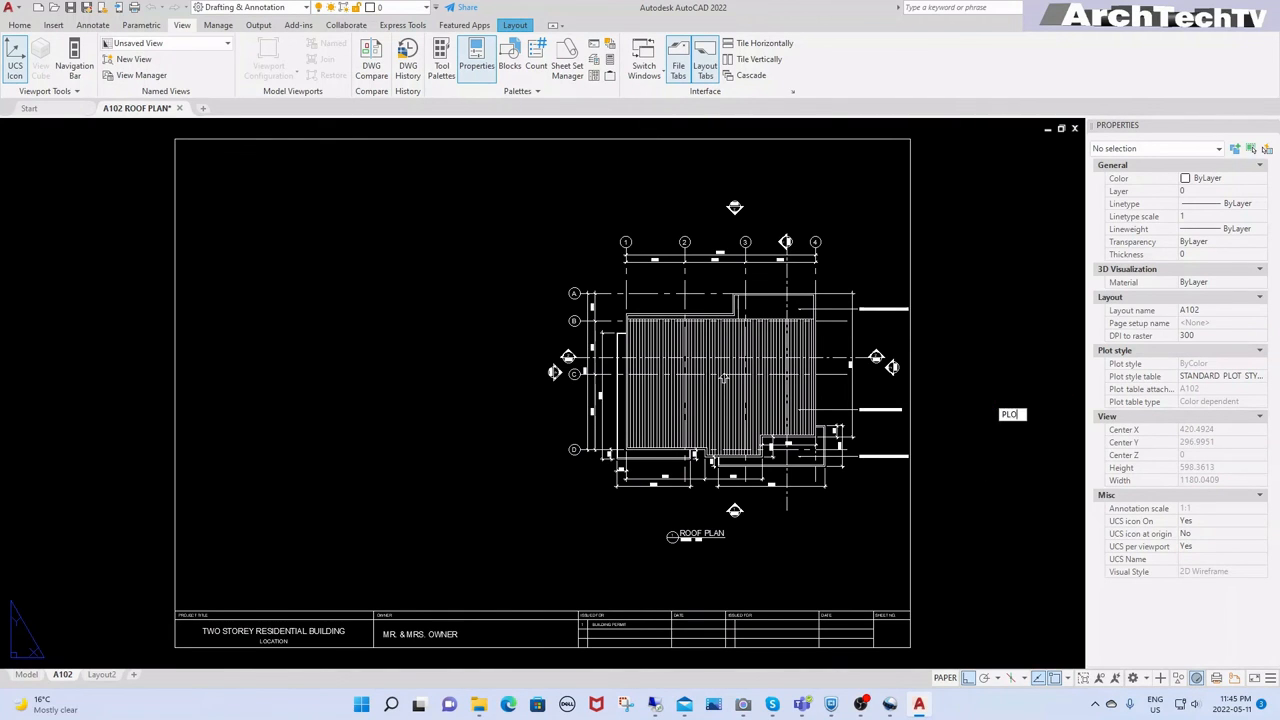
{"action": "type", "text": "t"}
{"action": "key", "text": "Return"}
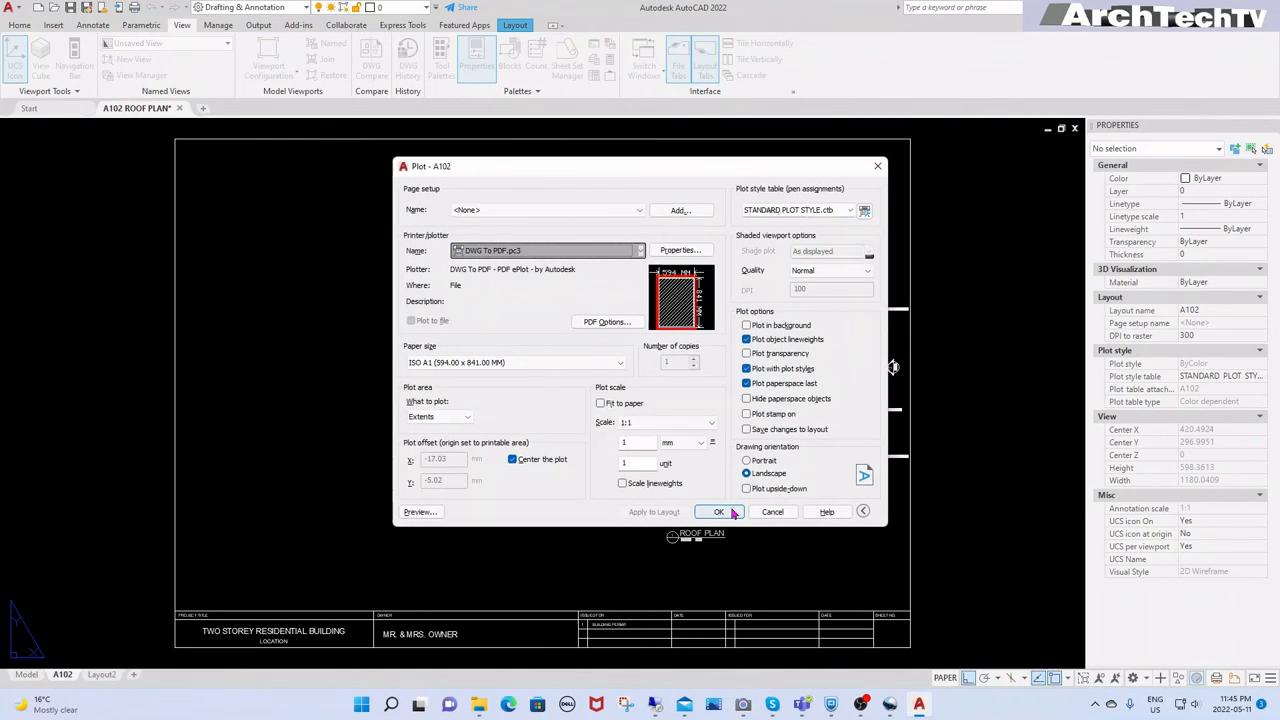
{"action": "left_click", "coordinate": [720, 512]}
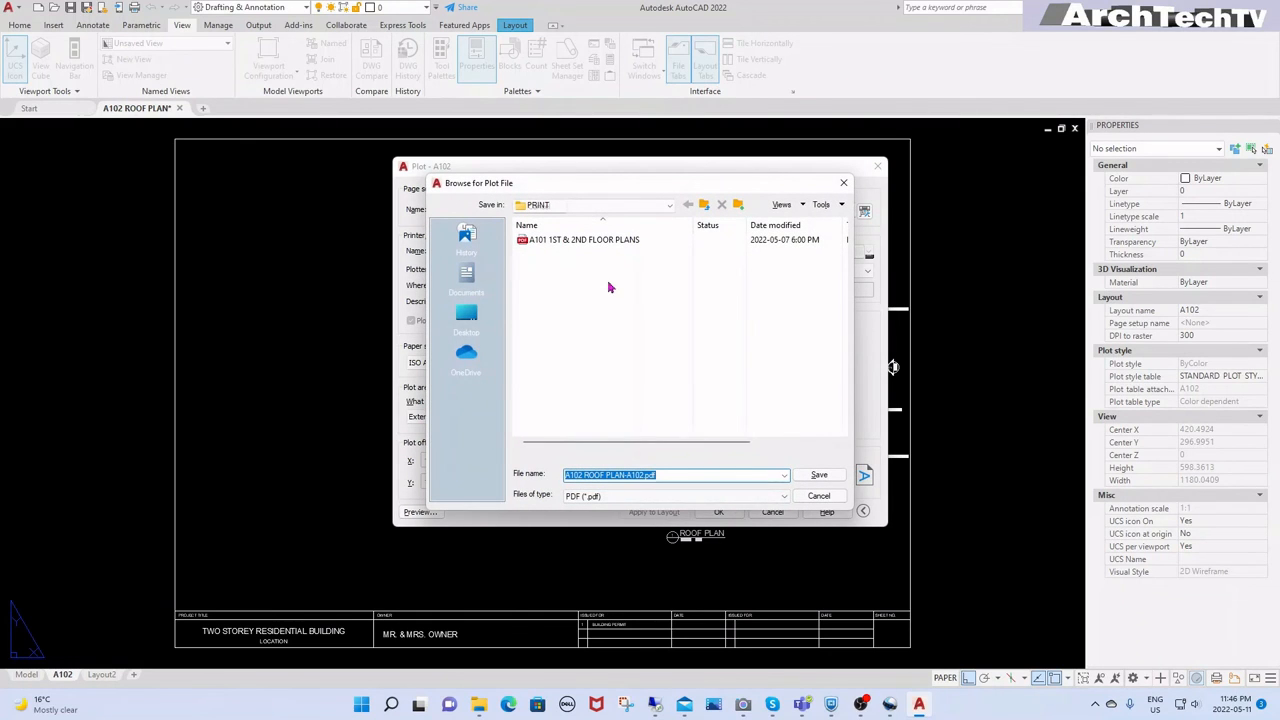
{"action": "left_click", "coordinate": [640, 475]}
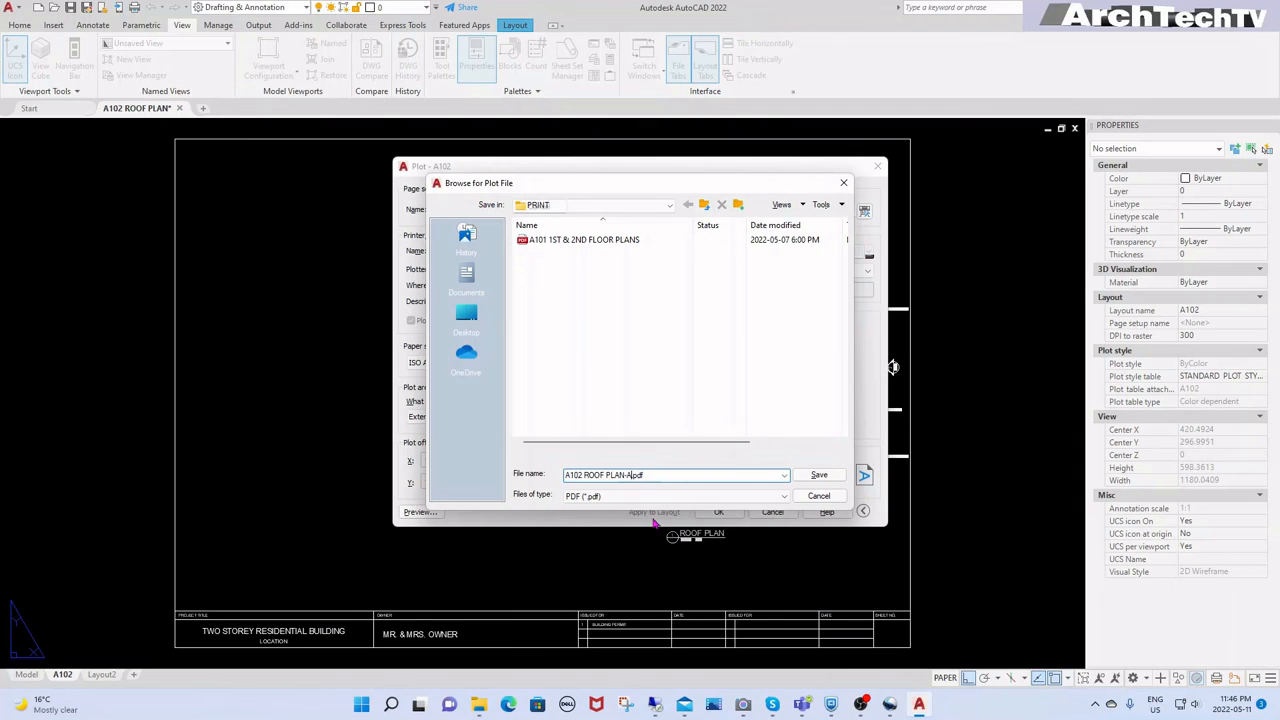
{"action": "left_click", "coordinate": [820, 476]}
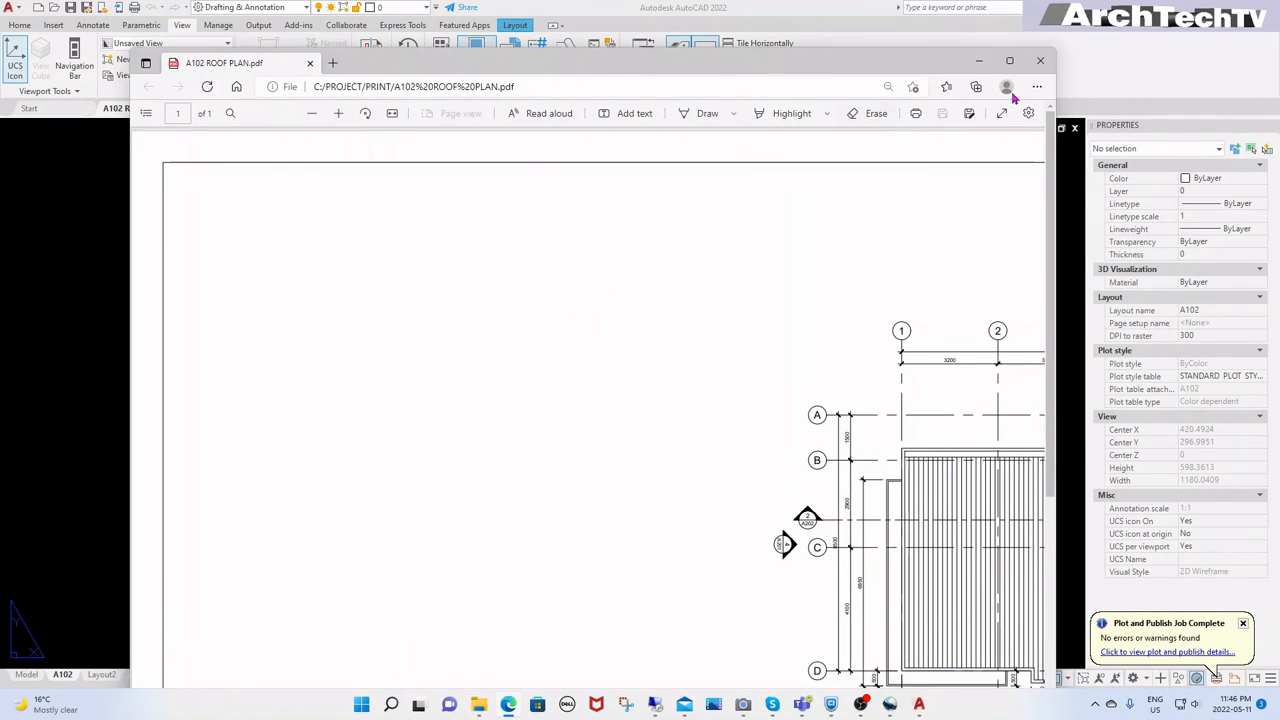
{"action": "left_click", "coordinate": [1009, 60]}
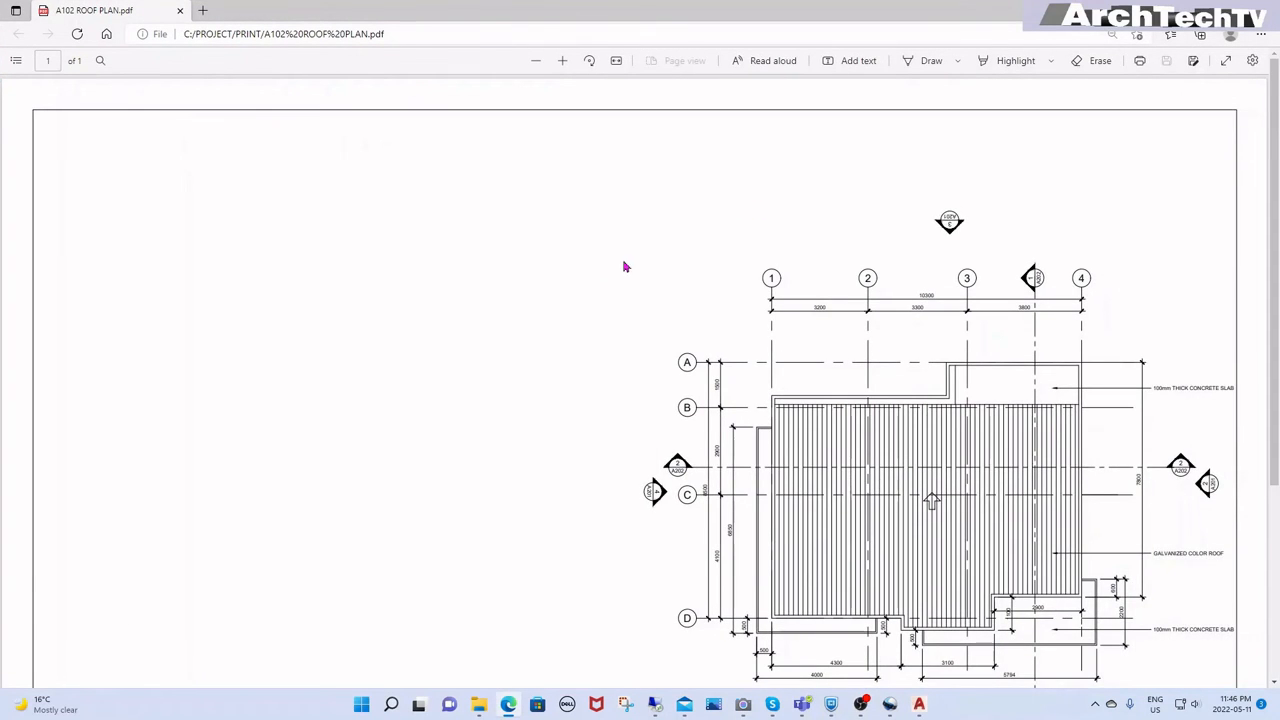
{"action": "scroll", "coordinate": [757, 270], "scroll_direction": "down", "scroll_amount": 3, "text": "ctrl"}
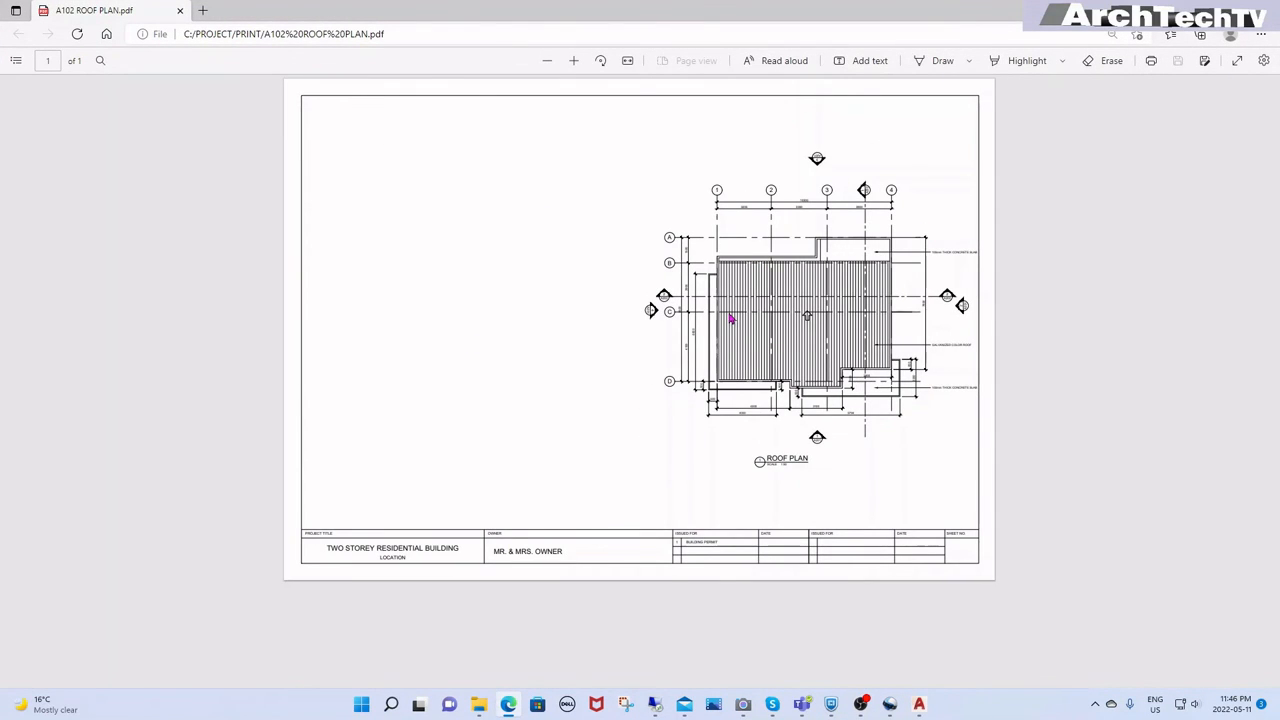